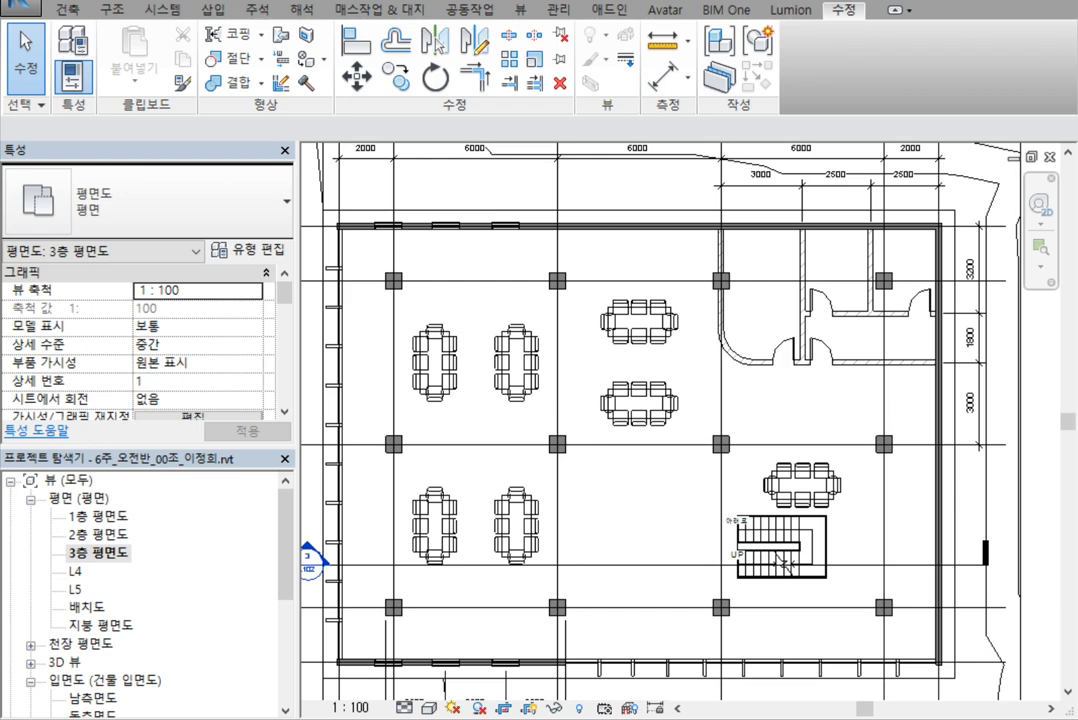
# Place a tagged room in the large open office area of the 3층 평면도 plan
pyautogui.click(67, 12)
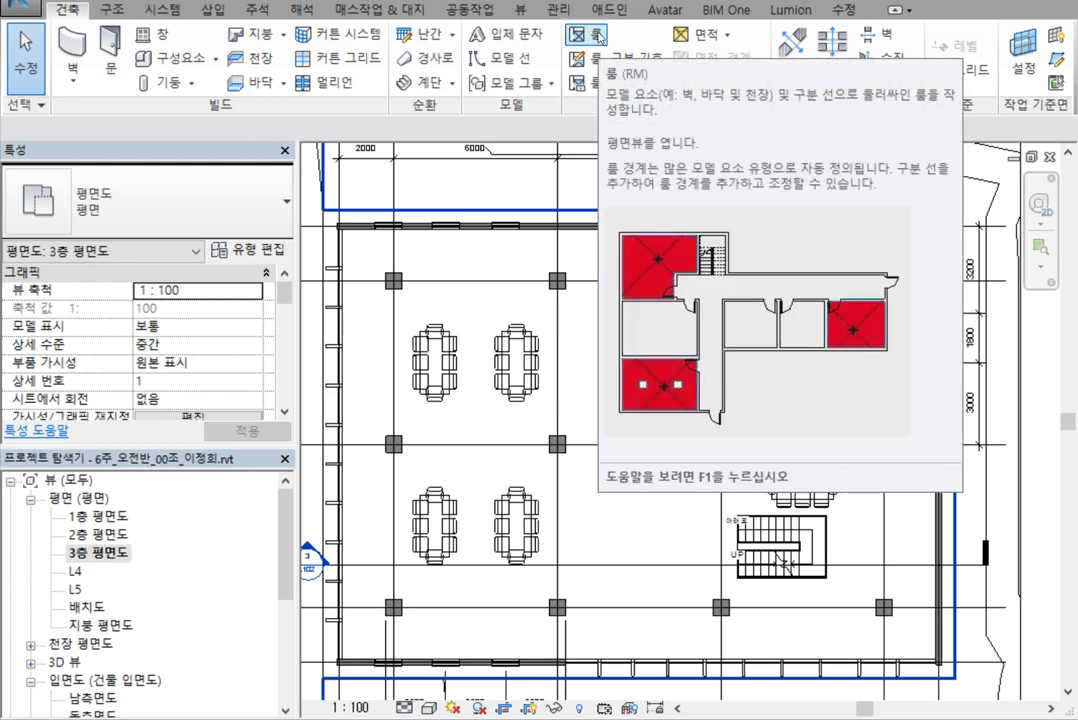
pyautogui.click(597, 36)
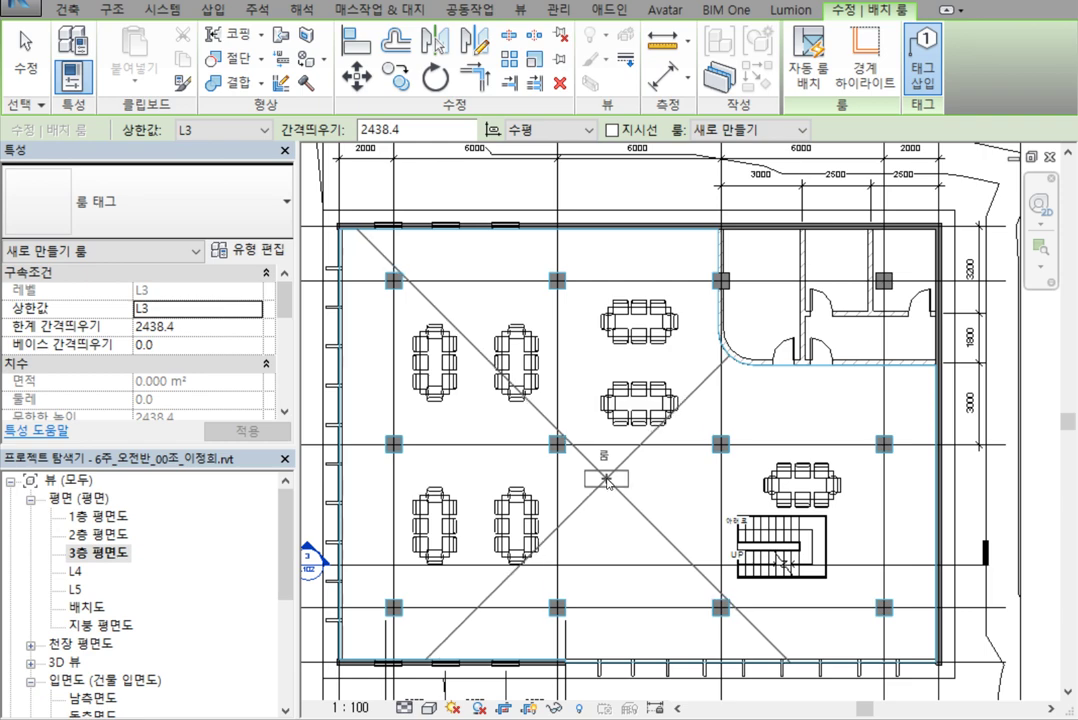
pyautogui.click(606, 482)
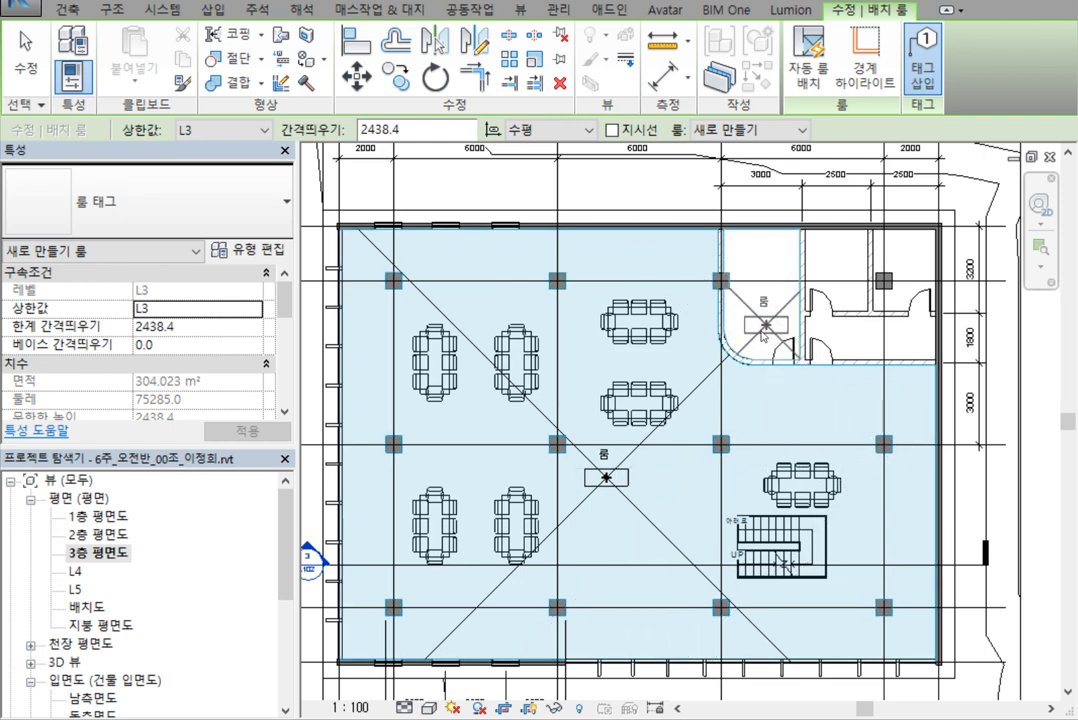
# Place tagged rooms in the four small enclosed spaces at the upper-right corner of the building
pyautogui.scroll(-1, 782, 316)
pyautogui.scroll(5, 782, 316)
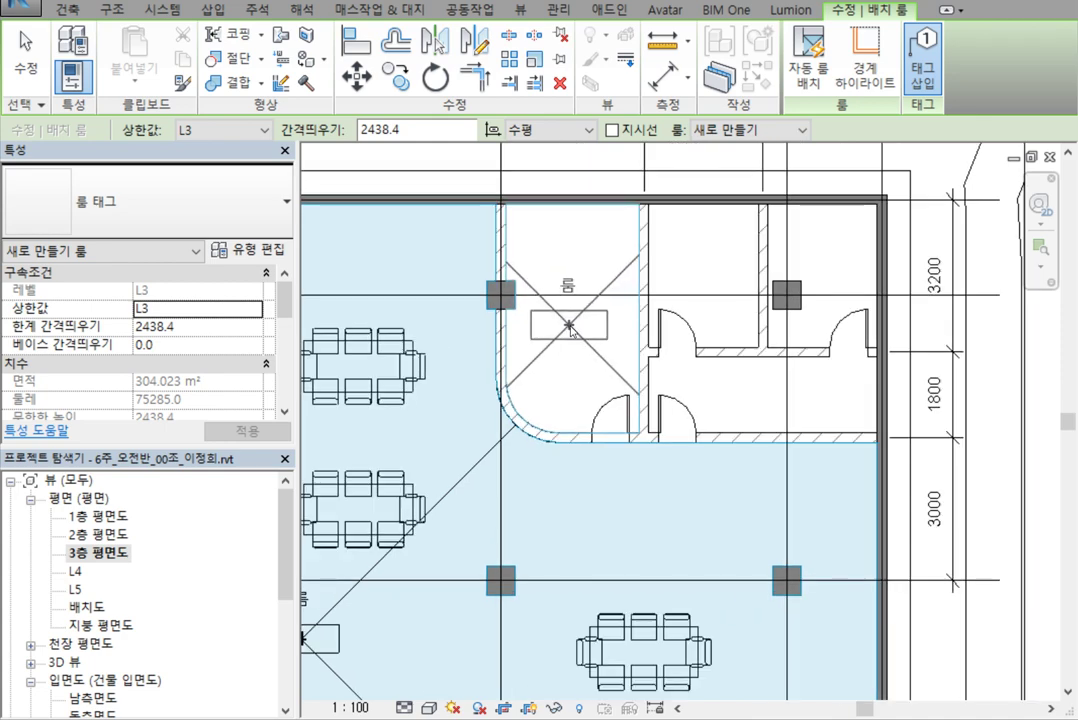
pyautogui.click(569, 323)
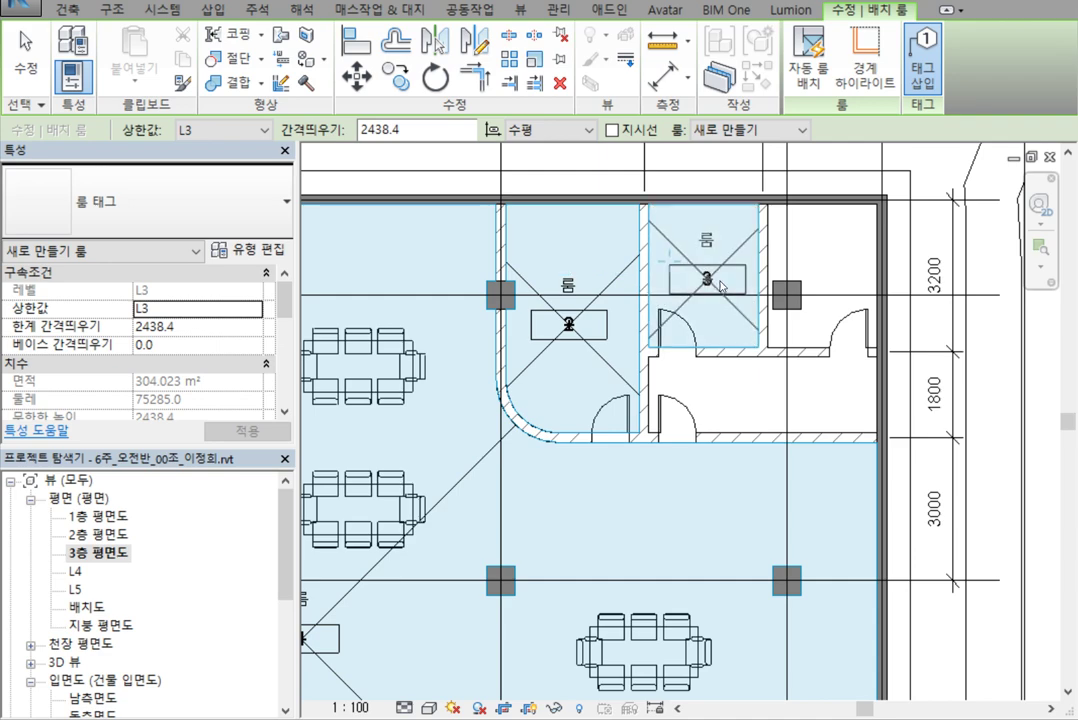
pyautogui.click(707, 280)
pyautogui.click(821, 281)
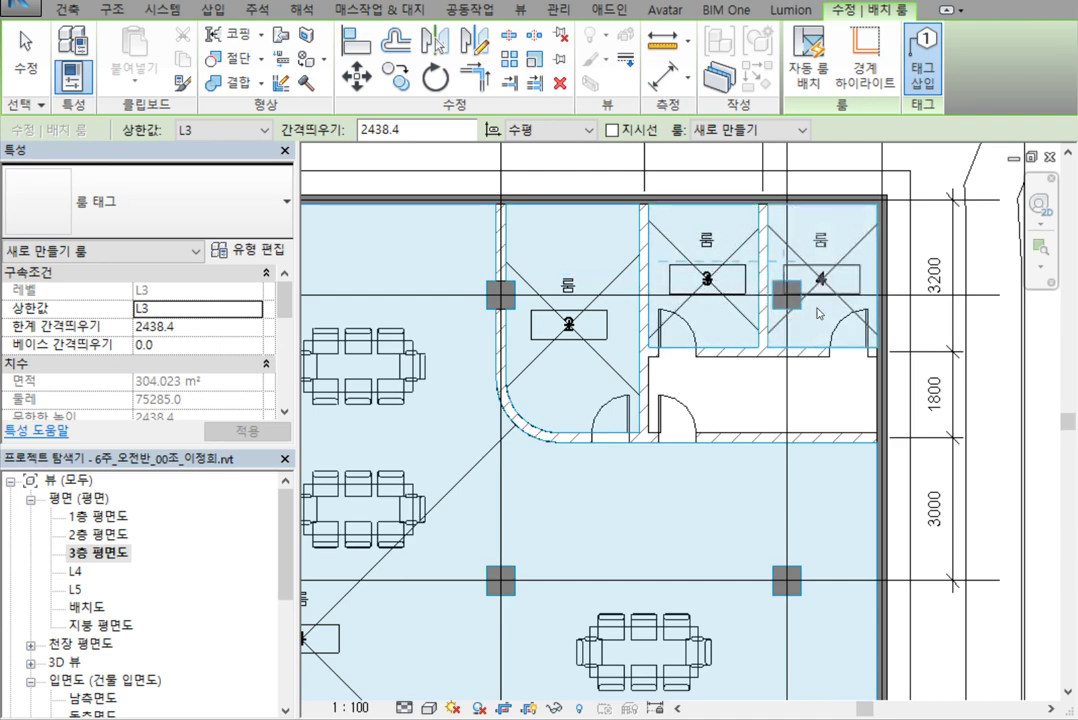
pyautogui.click(760, 412)
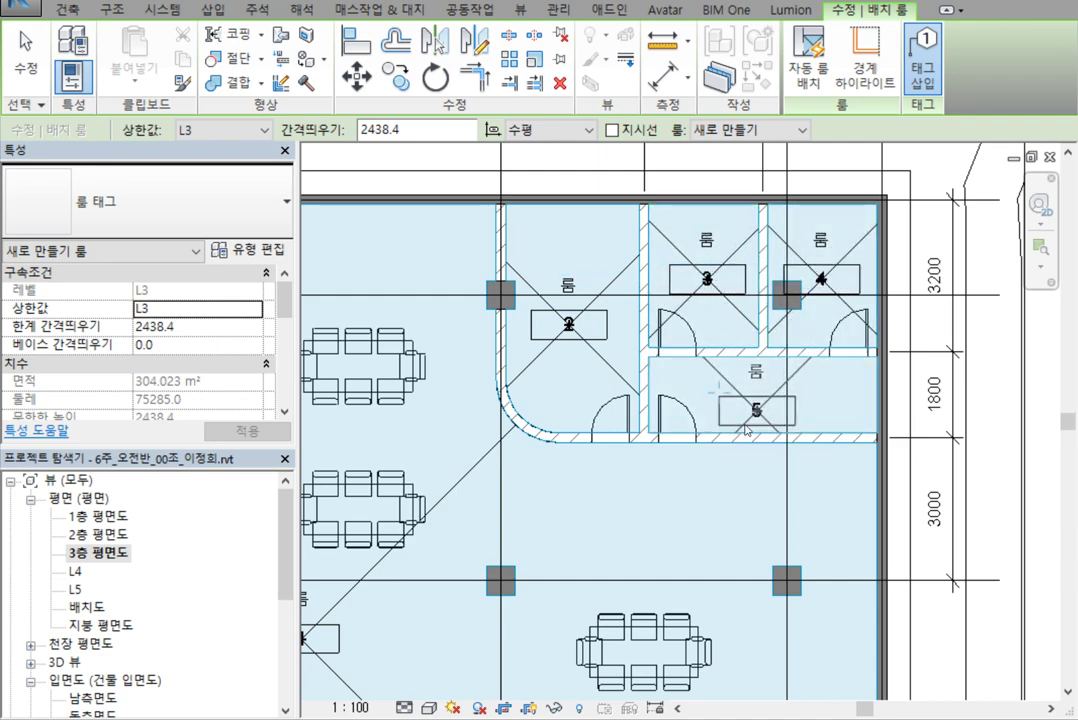
pyautogui.scroll(-2, 645, 528)
pyautogui.scroll(-1, 652, 525)
pyautogui.moveTo(683, 521); pyautogui.dragTo(770, 404, button='middle')
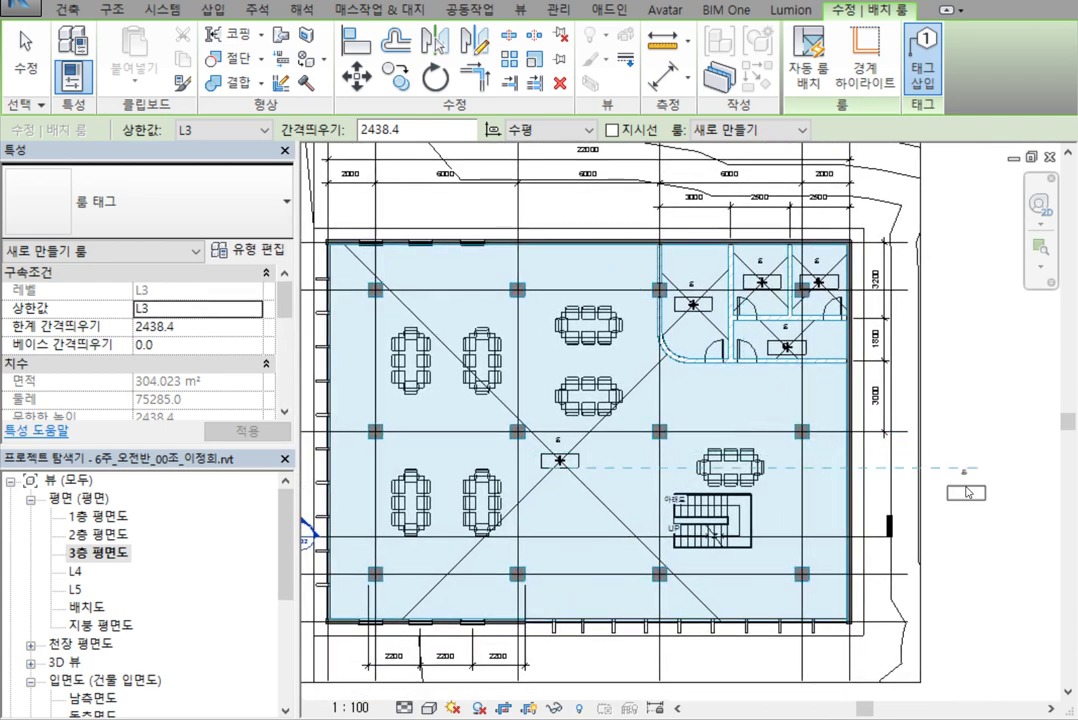
pyautogui.press('Escape')
pyautogui.press('Escape')
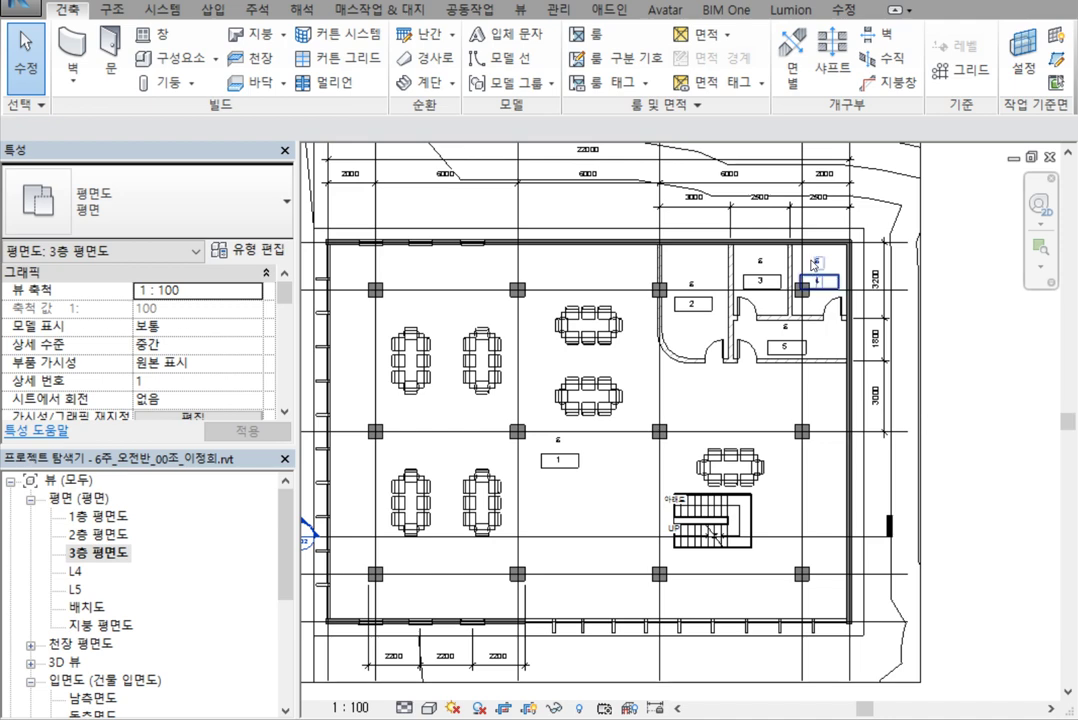
pyautogui.scroll(5, 530, 440)
pyautogui.scroll(3, 586, 485)
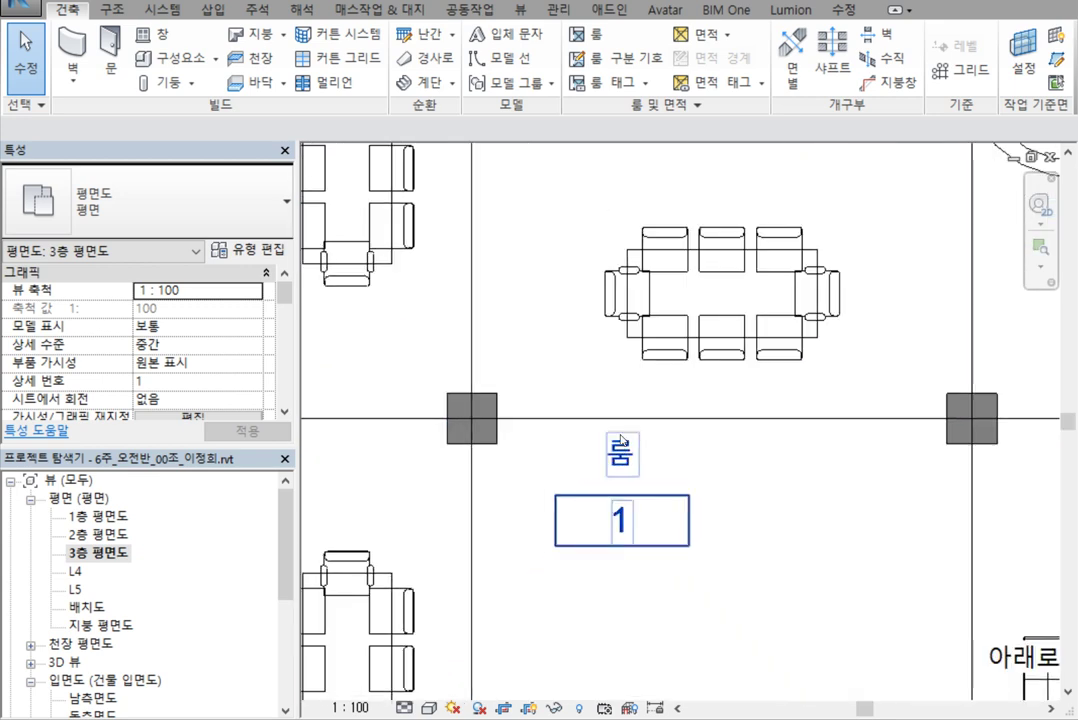
pyautogui.click(606, 556)
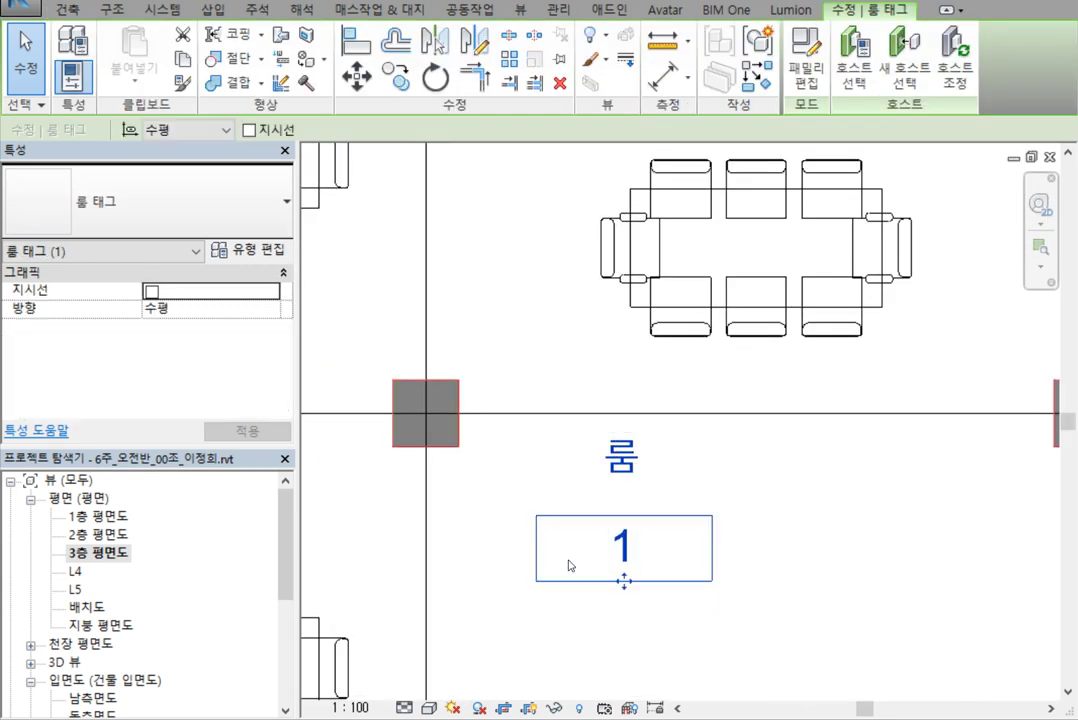
pyautogui.click(617, 471)
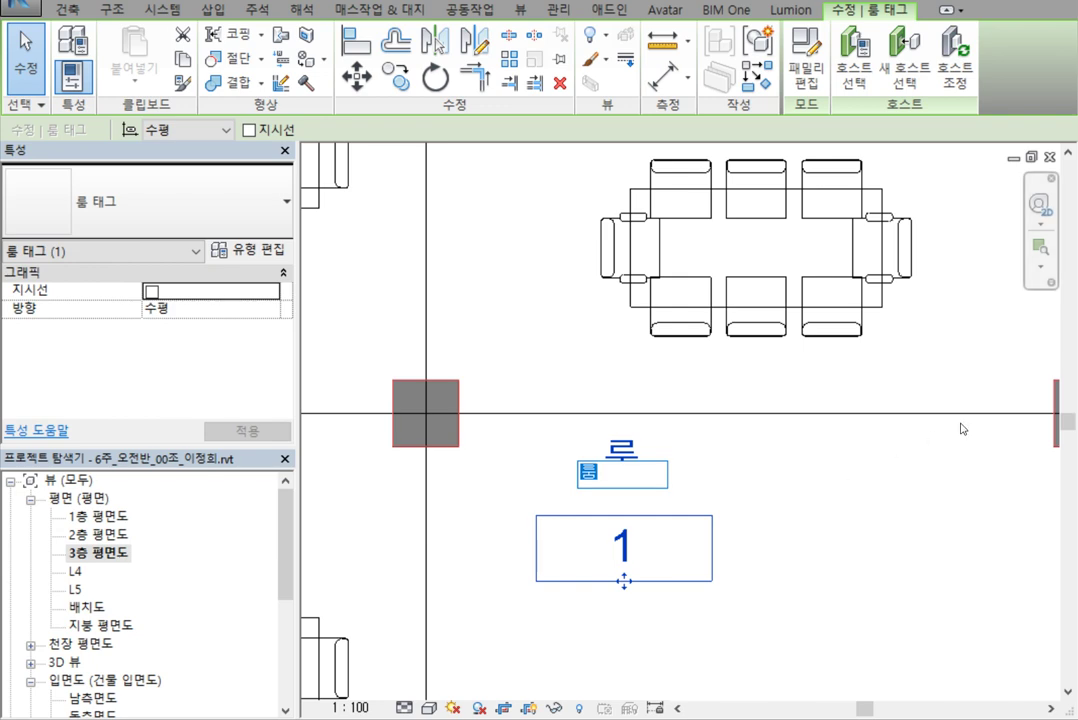
pyautogui.click(977, 537)
pyautogui.click(940, 582)
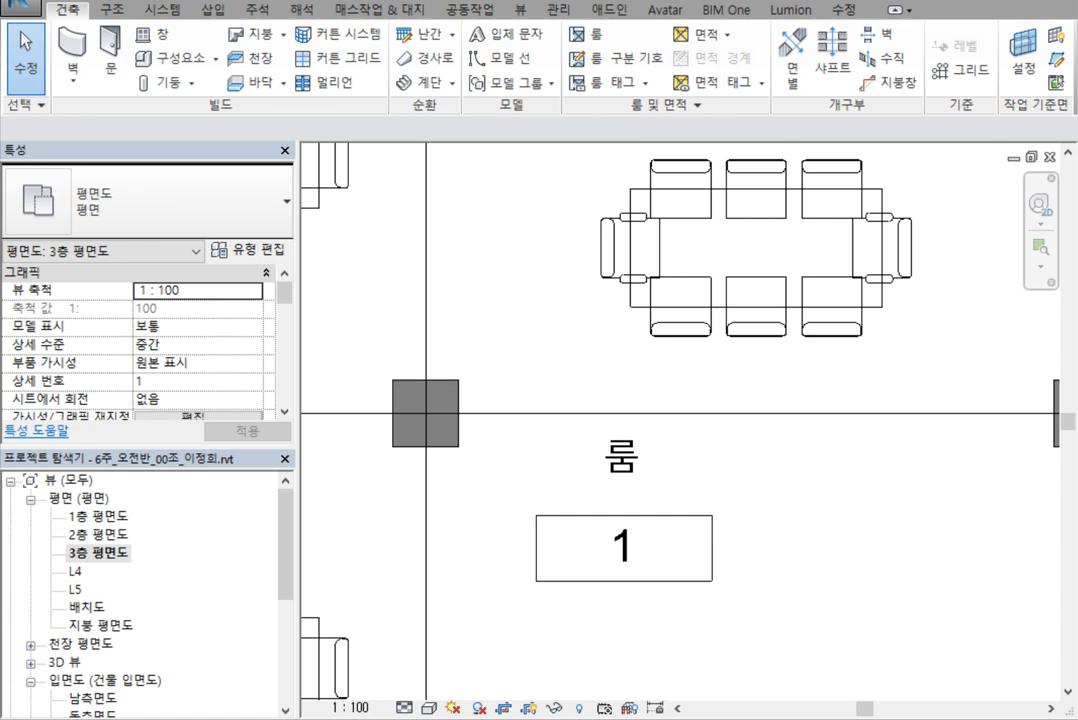
# Rename room 1, the large open area, as 사무실
pyautogui.click(630, 468)
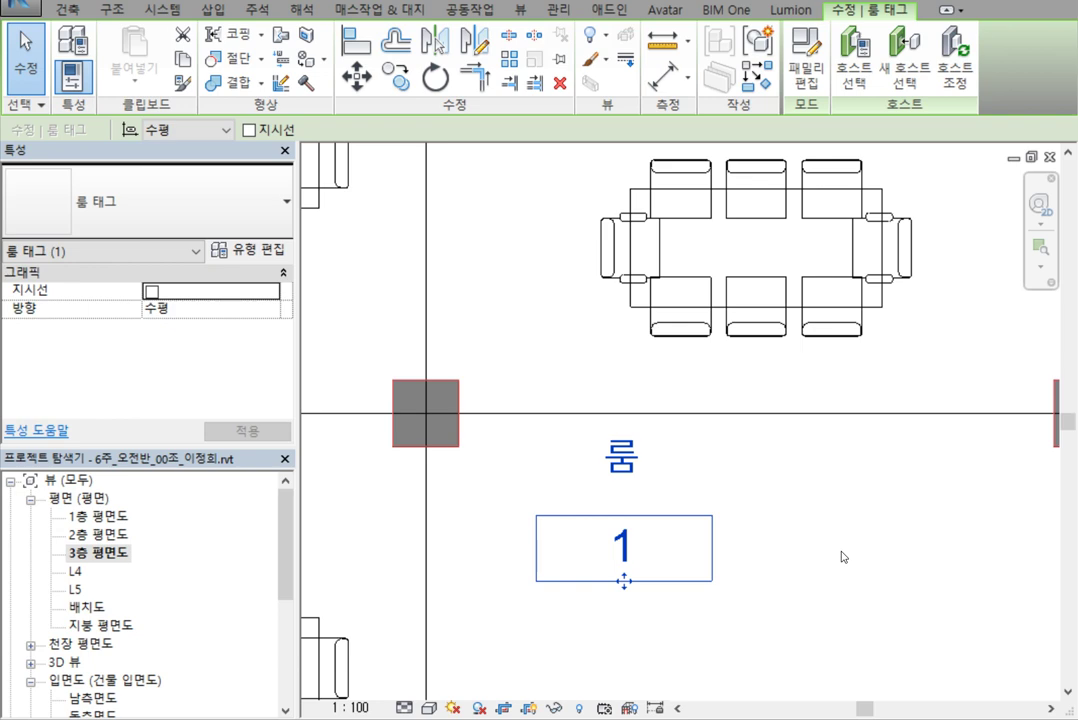
pyautogui.click(622, 460)
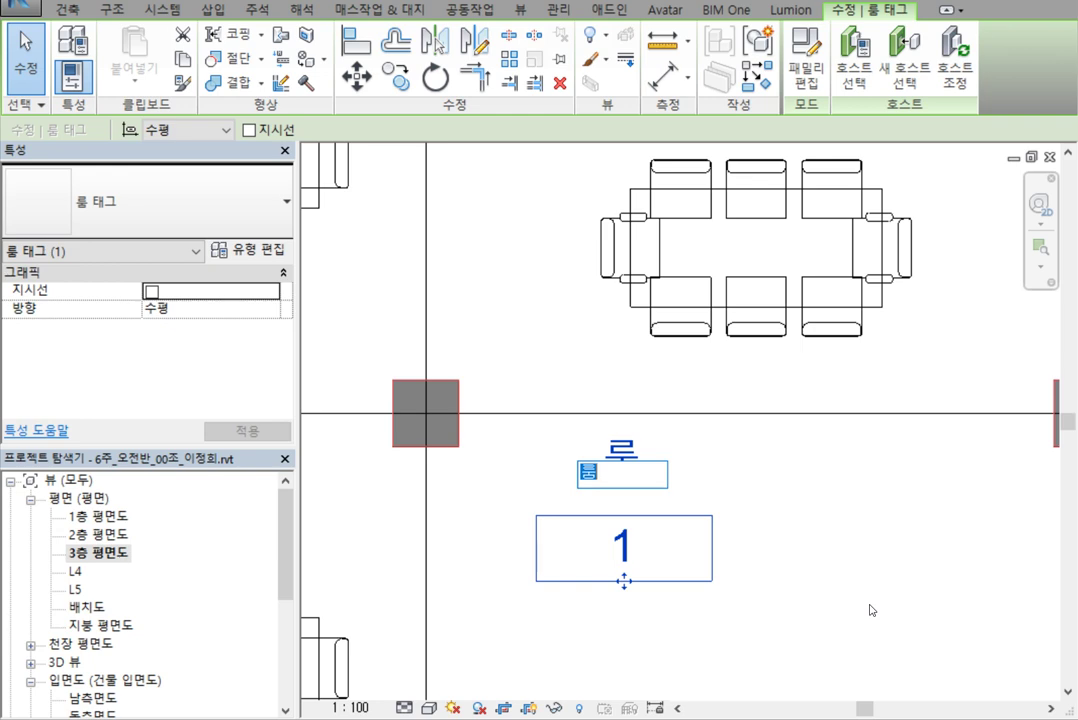
pyautogui.write('사무실')
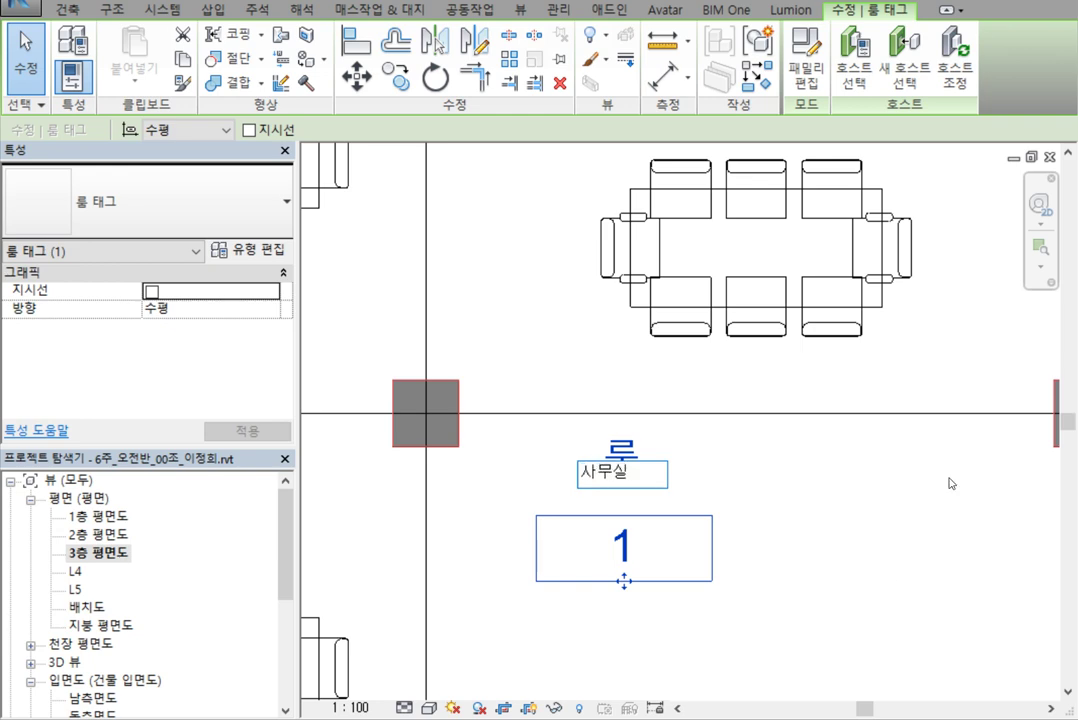
pyautogui.click(745, 476)
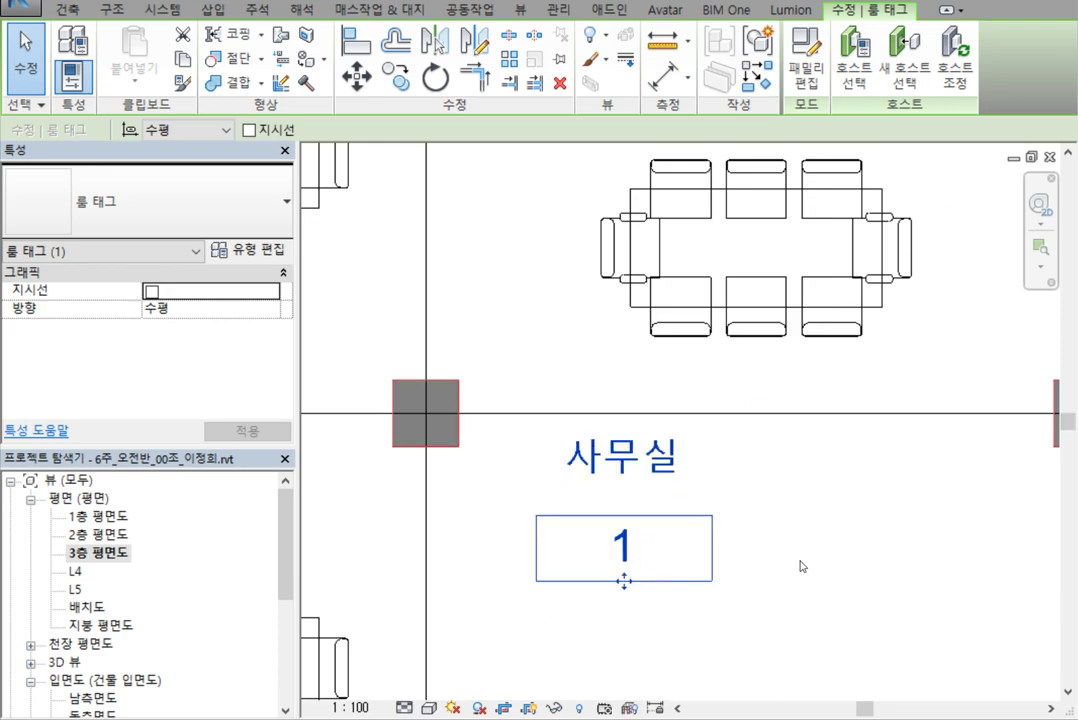
# Rename room 2, the space with the curved wall corner, as 창고
pyautogui.scroll(-5, 789, 539)
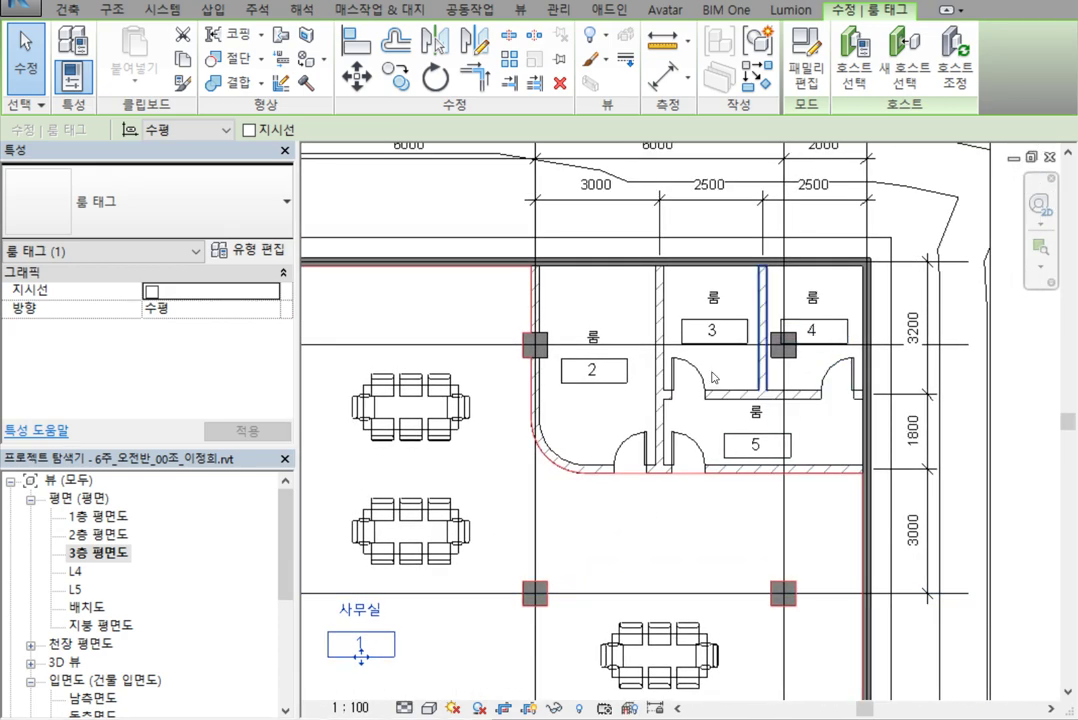
pyautogui.scroll(4, 758, 440)
pyautogui.moveTo(758, 440)
pyautogui.mouseDown(button='middle')
pyautogui.moveTo(705, 491)
pyautogui.moveTo(734, 431)
pyautogui.mouseUp(button='middle')
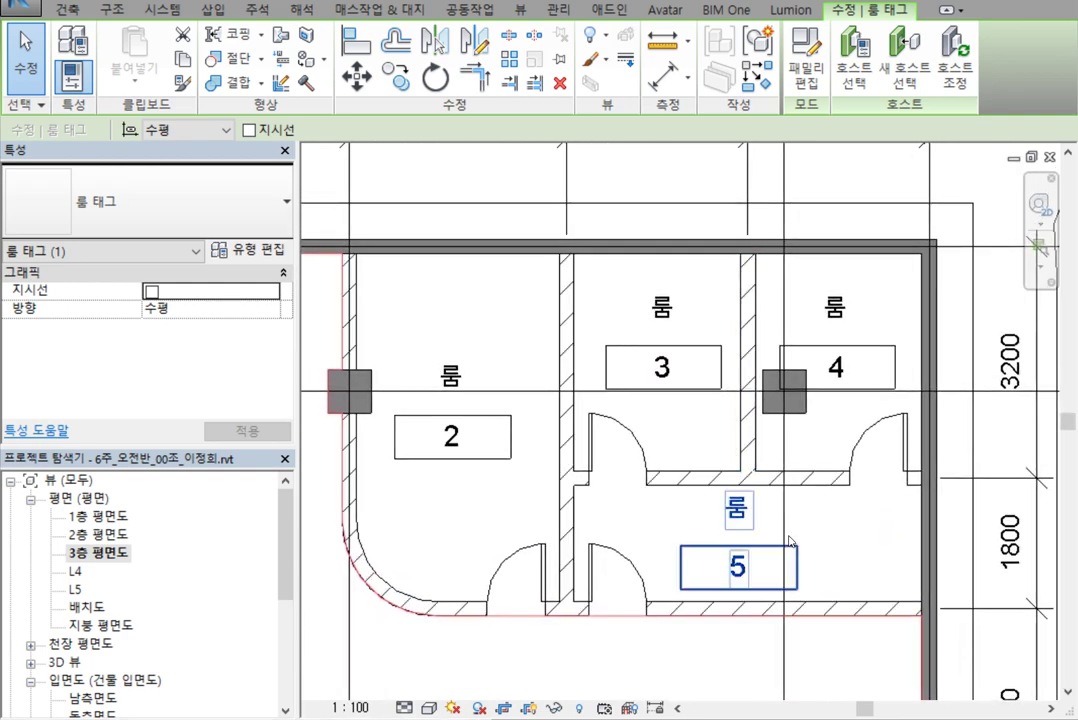
pyautogui.click(449, 380)
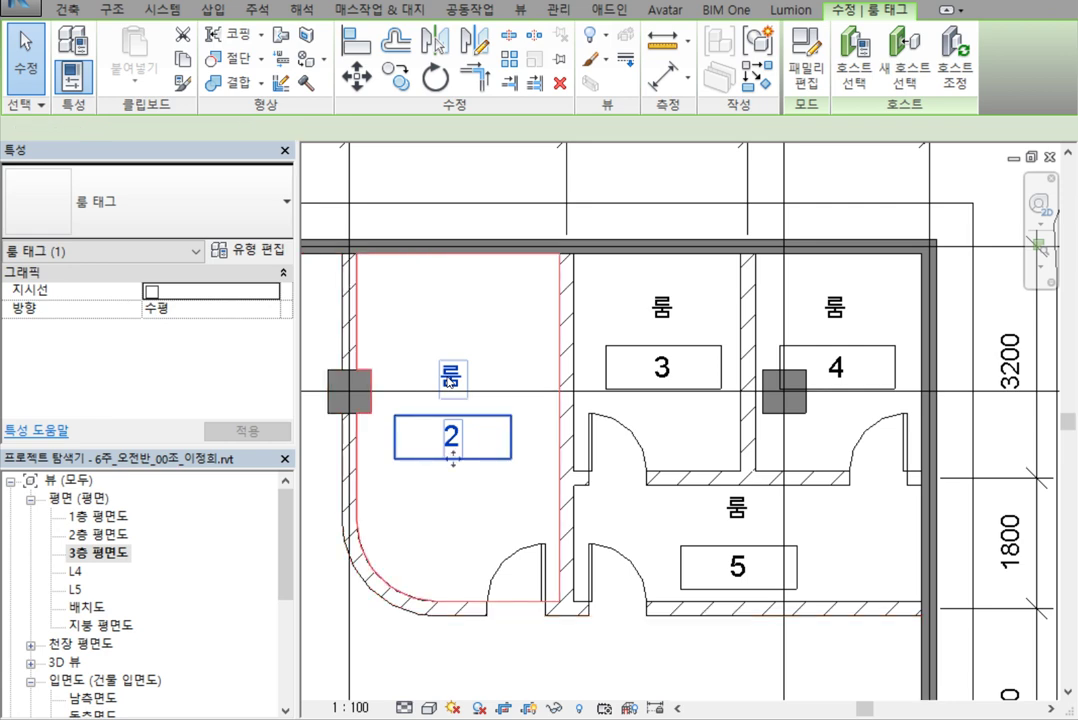
pyautogui.click(449, 379)
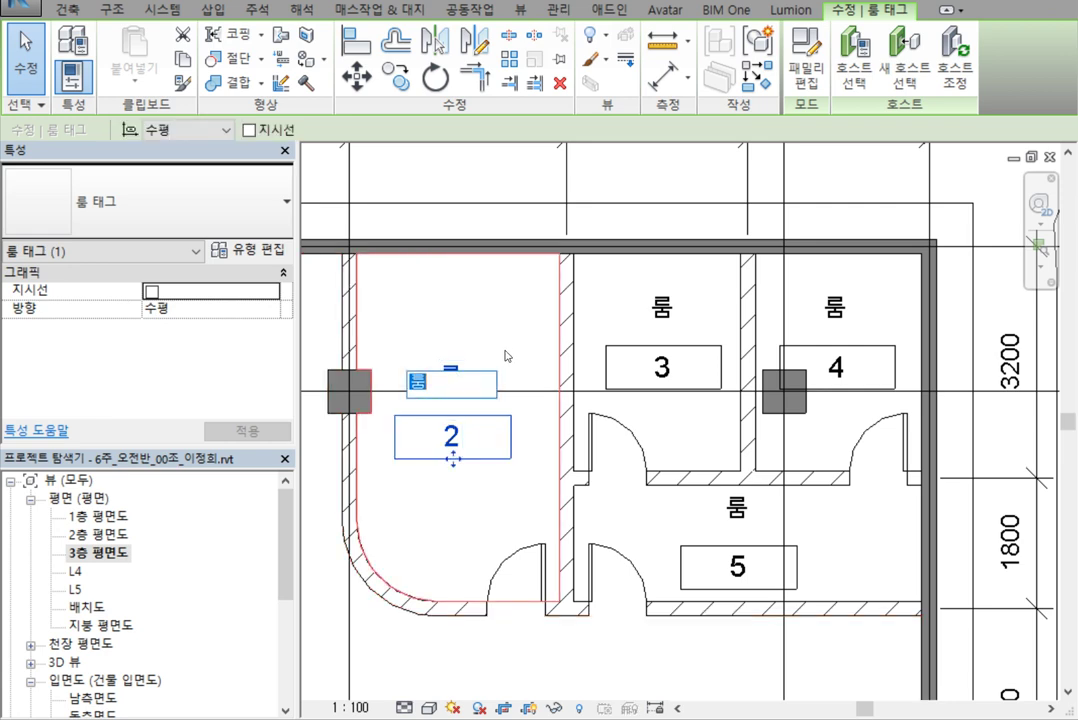
pyautogui.write('창고')
pyautogui.press('Return')
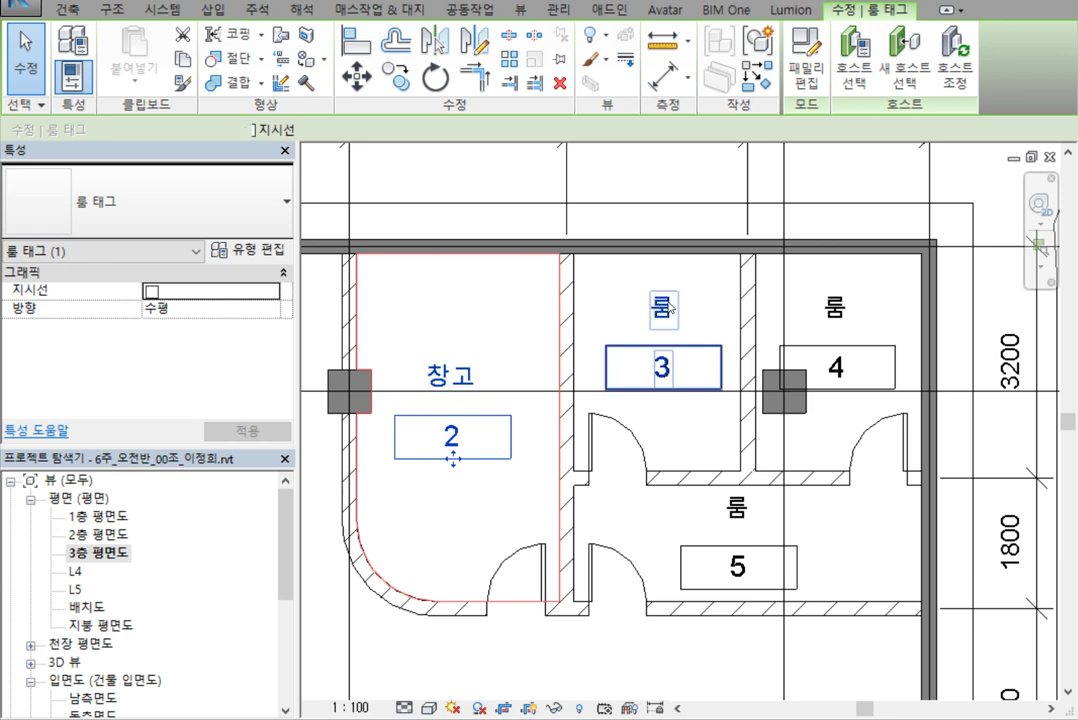
# Rename room 3 as 화장실(남)
pyautogui.click(670, 311)
pyautogui.click(665, 311)
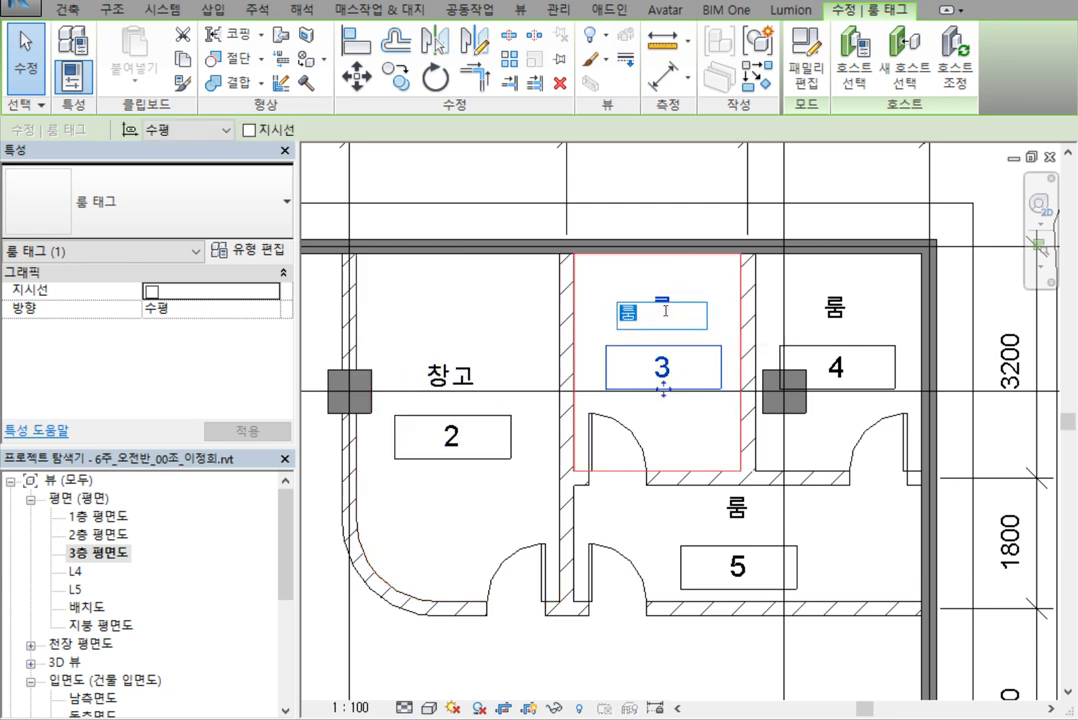
pyautogui.write('화장')
pyautogui.write('실')
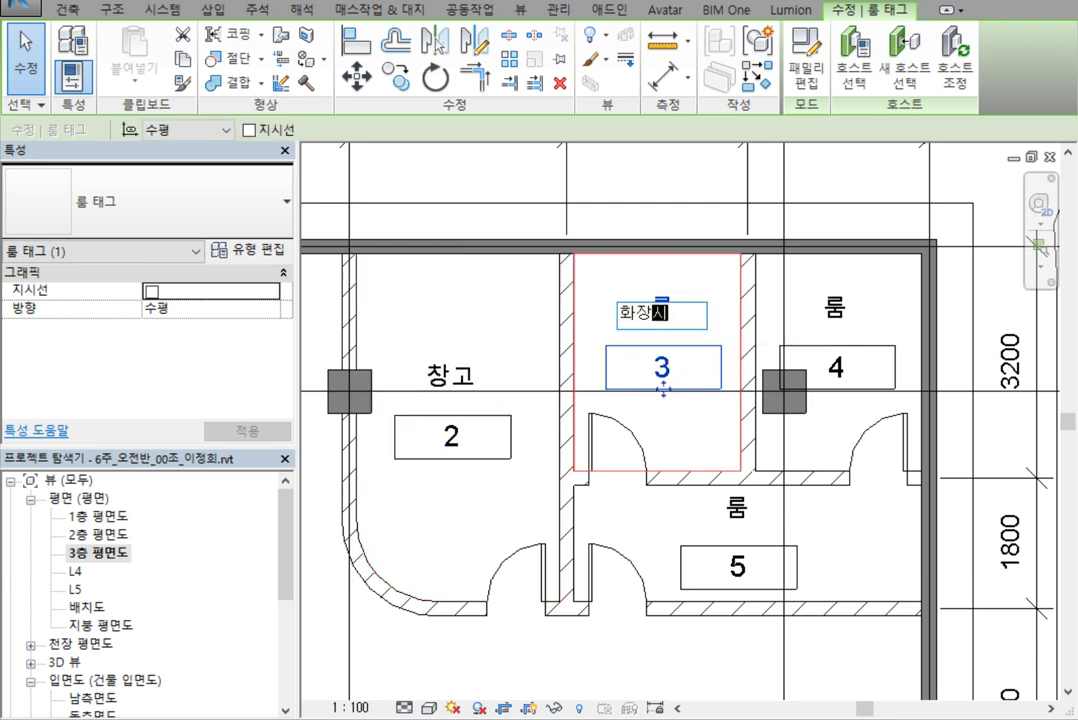
pyautogui.write('(남)')
pyautogui.click(841, 335)
# Rename room 4 as 화장실(여)
pyautogui.click(840, 322)
pyautogui.click(840, 321)
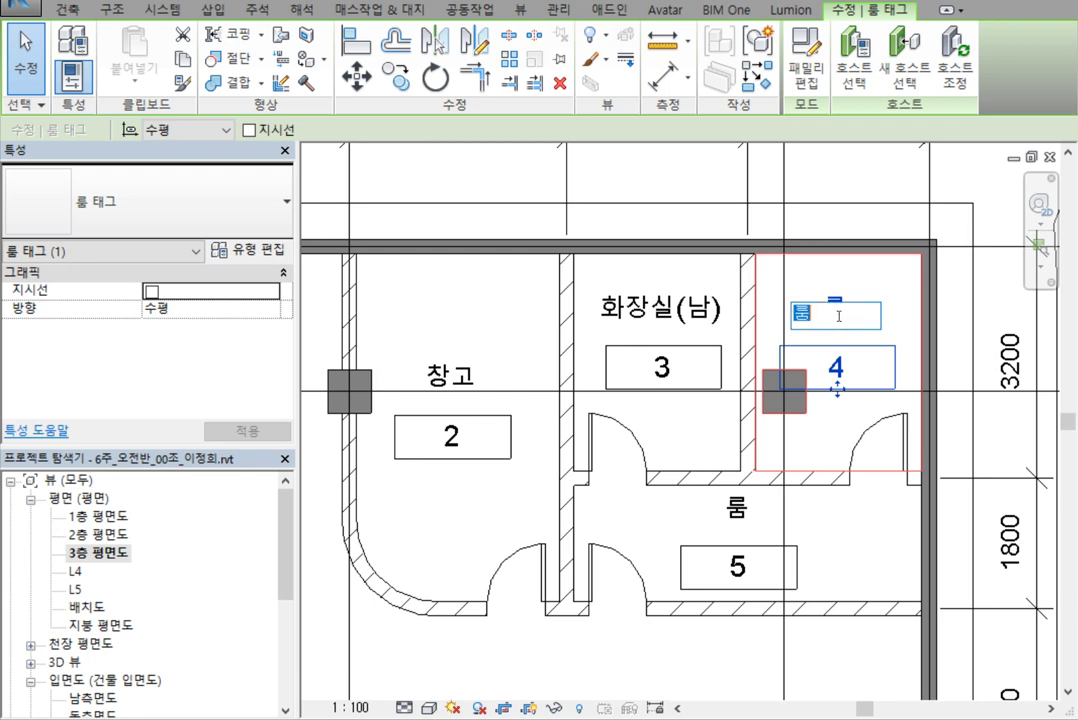
pyautogui.write('호장실')
pyautogui.write('(여)')
# Rename room 5, the passage below the two restrooms, as 복도 and clear the selection
pyautogui.click(738, 508)
pyautogui.click(738, 510)
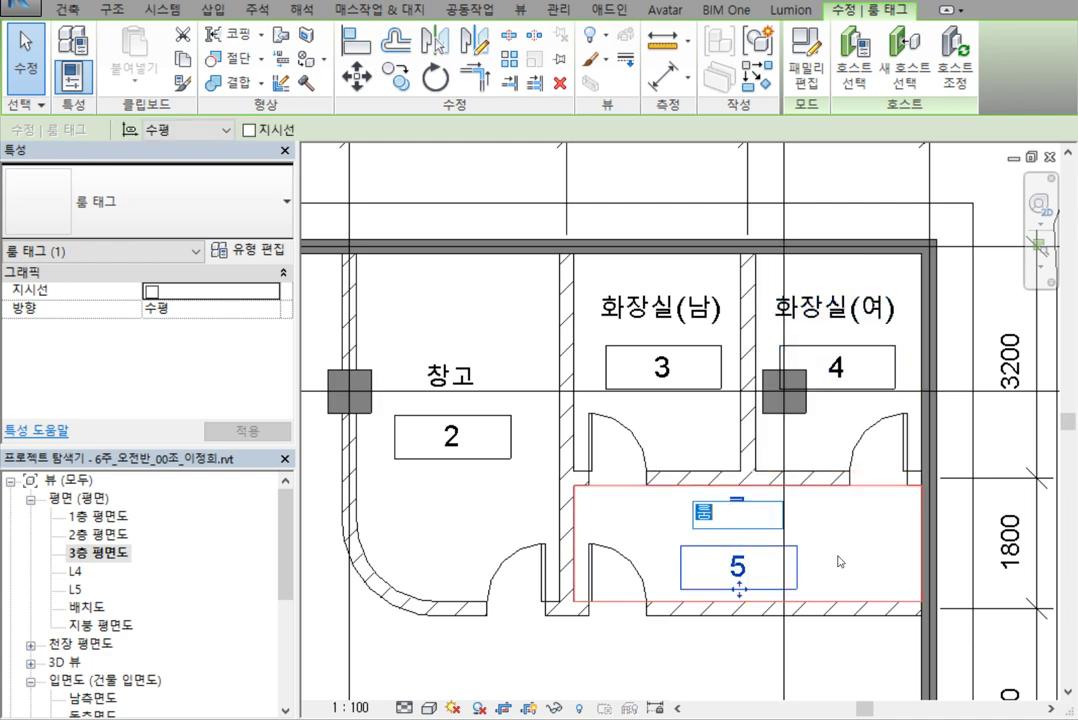
pyautogui.write('복도')
pyautogui.press('Return')
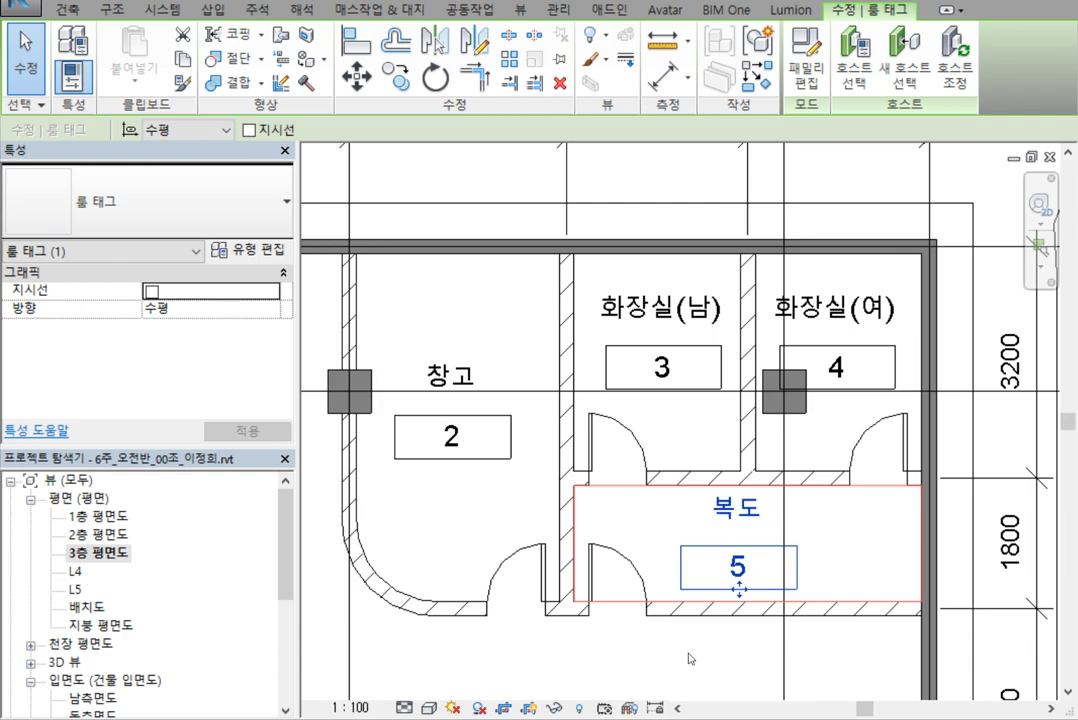
pyautogui.click(724, 667)
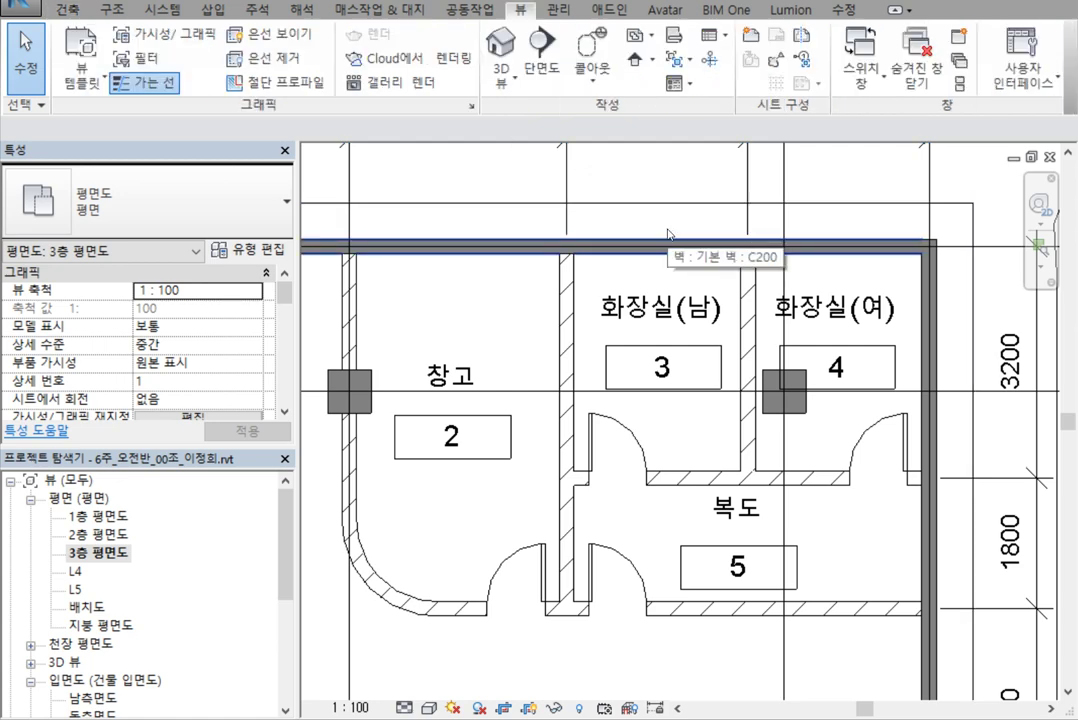
# Create a new building component schedule for the 룸 category, named 룸 일람표, with the 새 구성 phase
pyautogui.click(715, 42)
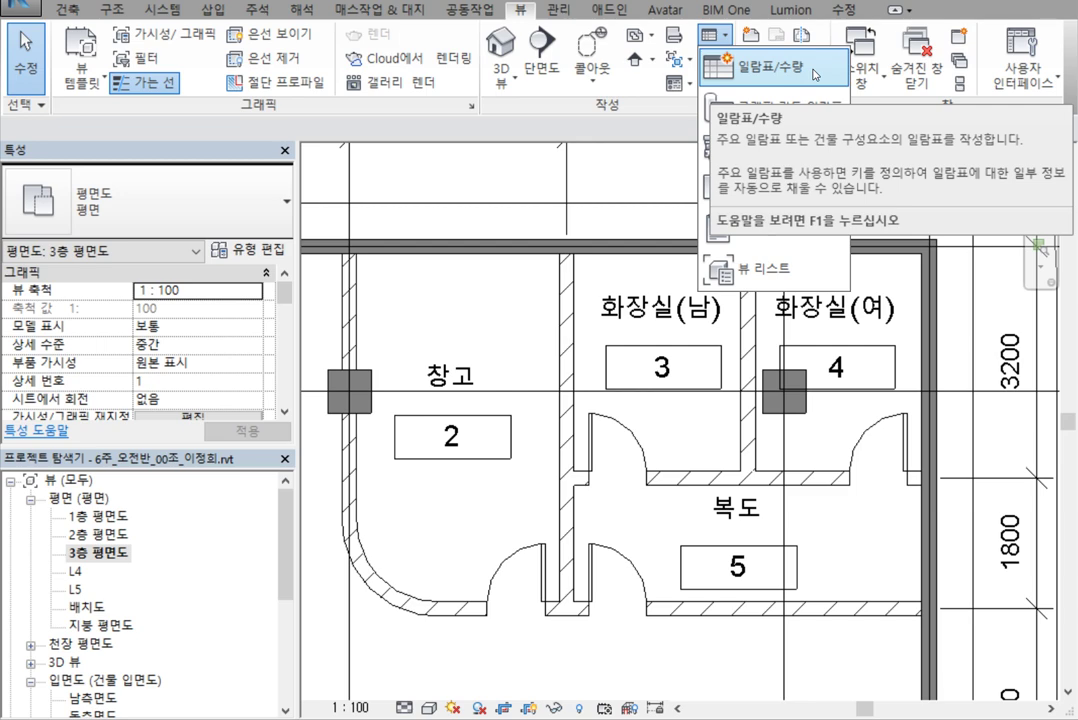
pyautogui.click(815, 75)
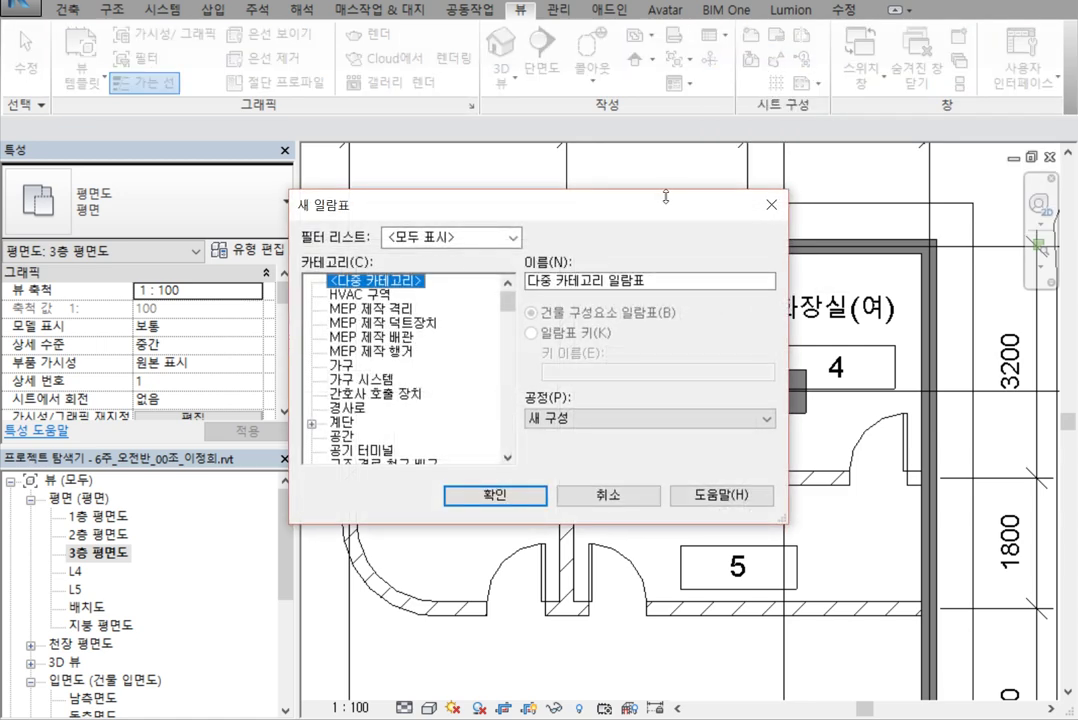
pyautogui.moveTo(550, 200); pyautogui.dragTo(584, 165)
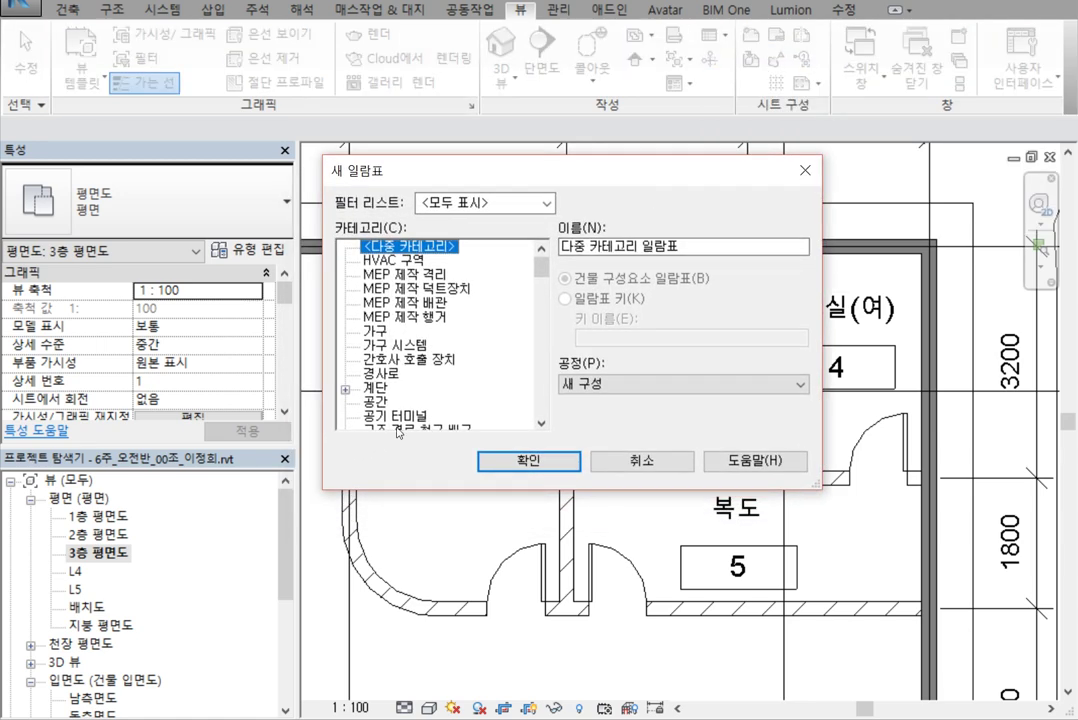
pyautogui.moveTo(537, 276); pyautogui.dragTo(547, 320)
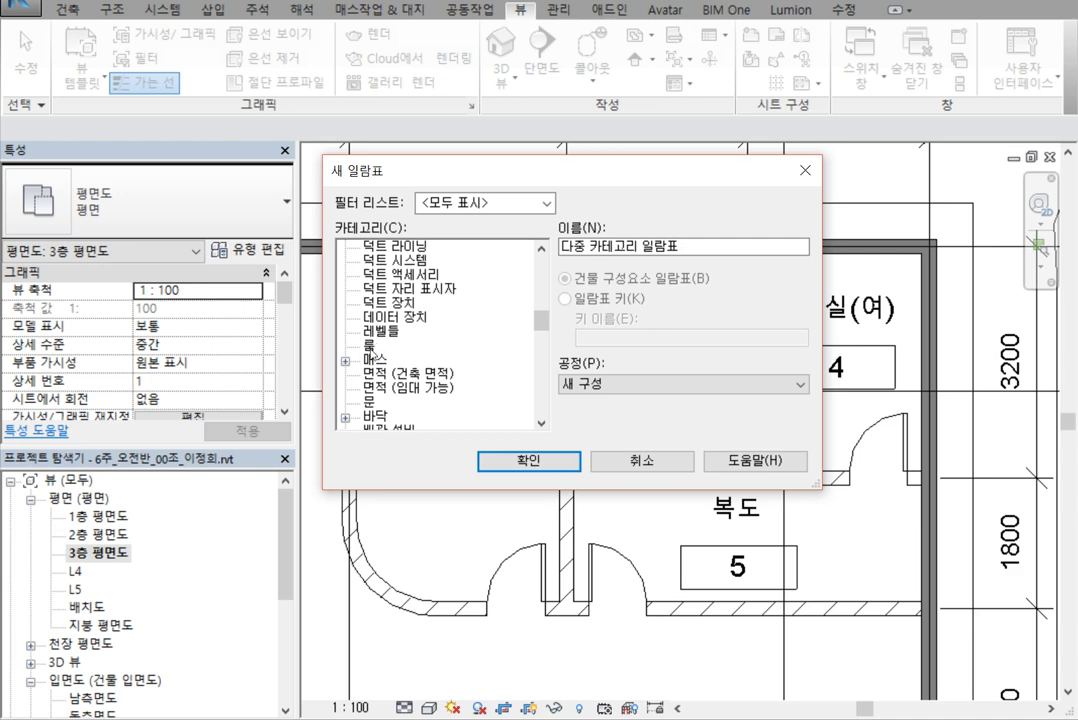
pyautogui.click(370, 343)
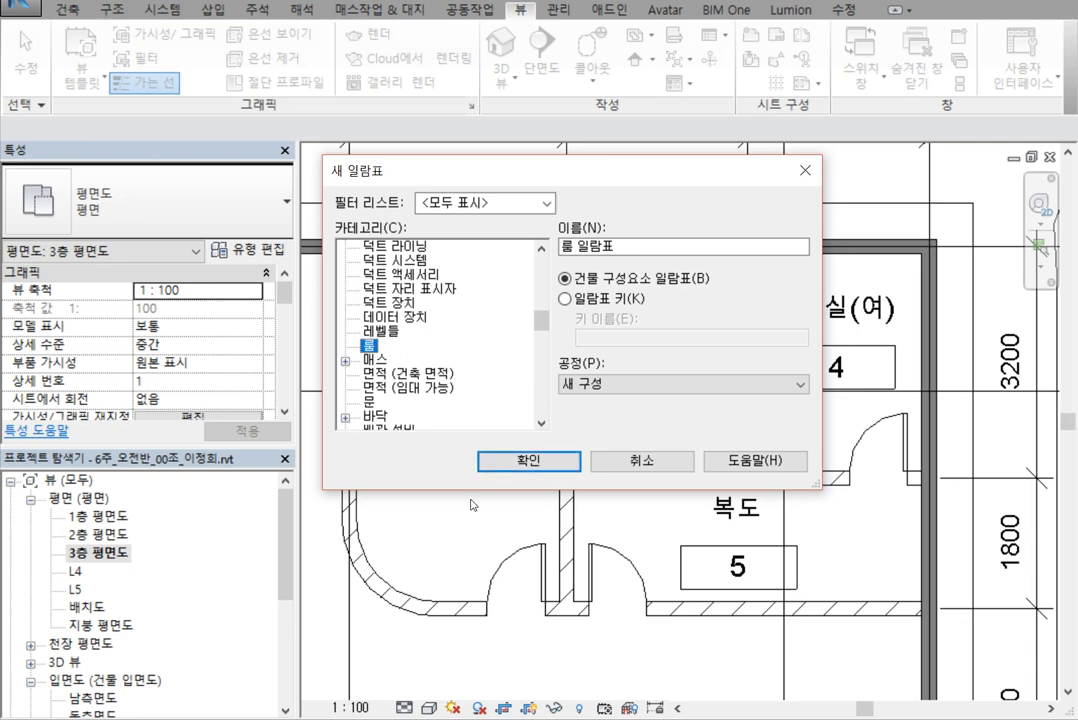
pyautogui.click(492, 460)
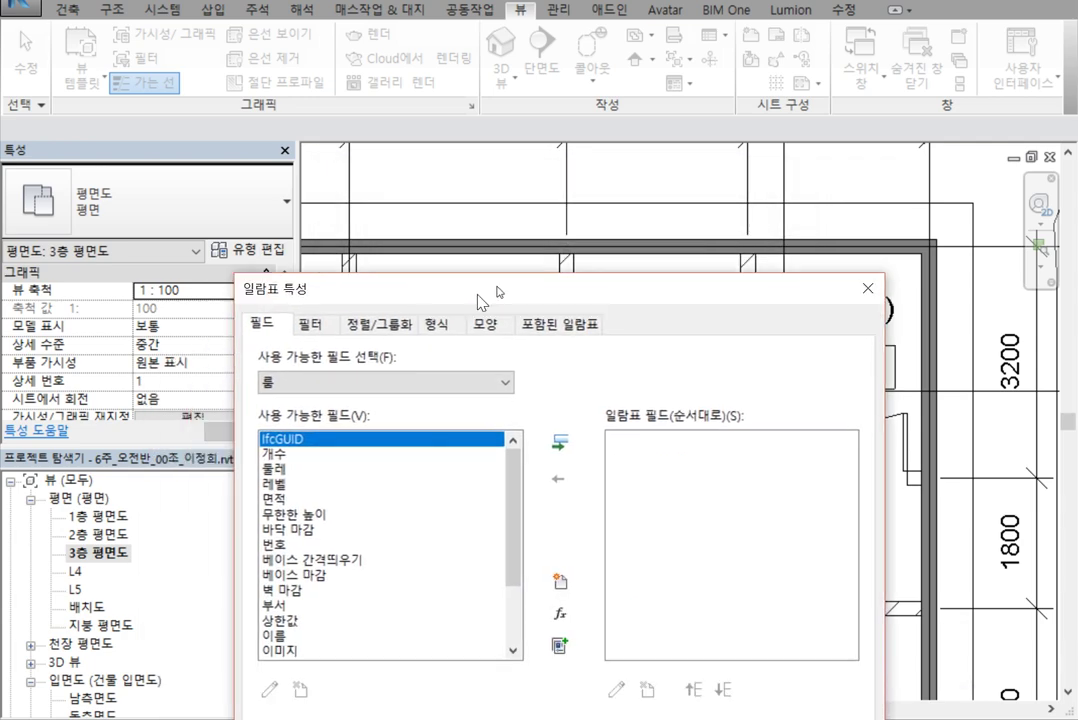
pyautogui.moveTo(481, 291); pyautogui.dragTo(413, 90)
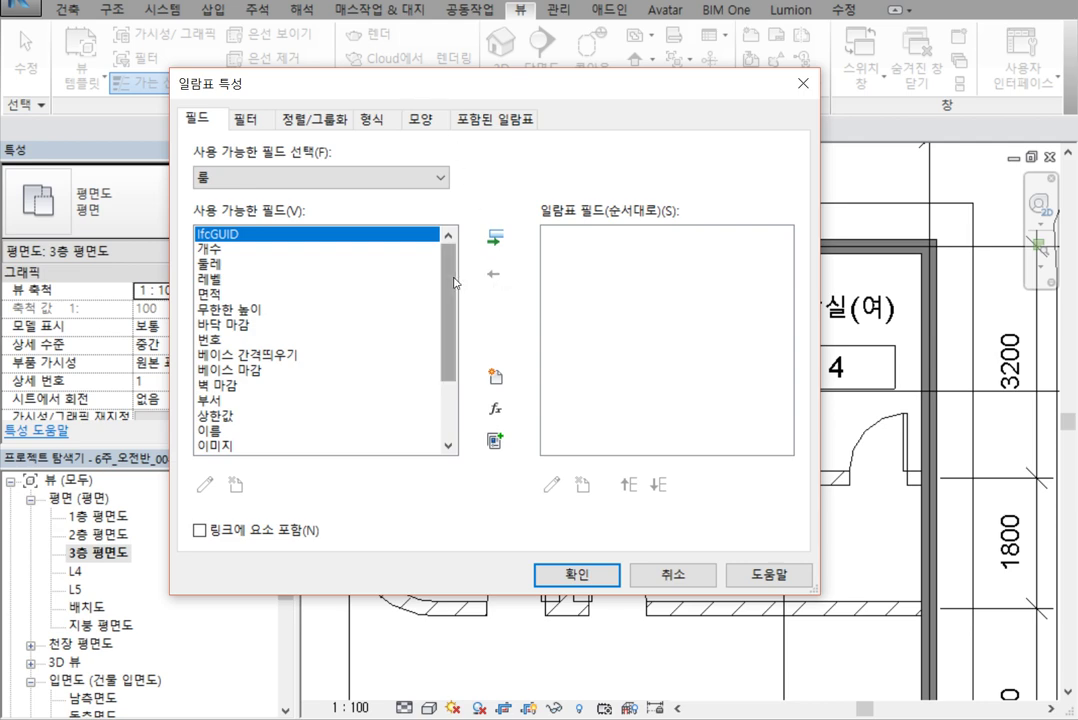
# Add the 번호 and 이름 fields to the room schedule, in that order
pyautogui.scroll(-2, 445, 300)
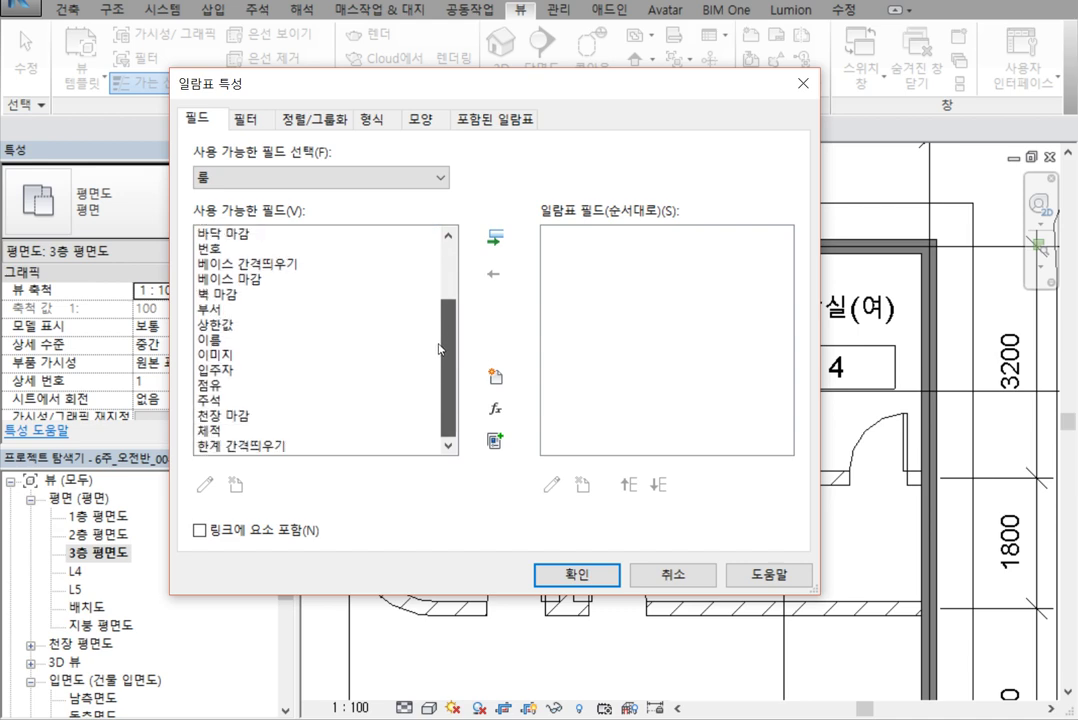
pyautogui.scroll(2, 437, 380)
pyautogui.scroll(-2, 428, 337)
pyautogui.scroll(2, 430, 300)
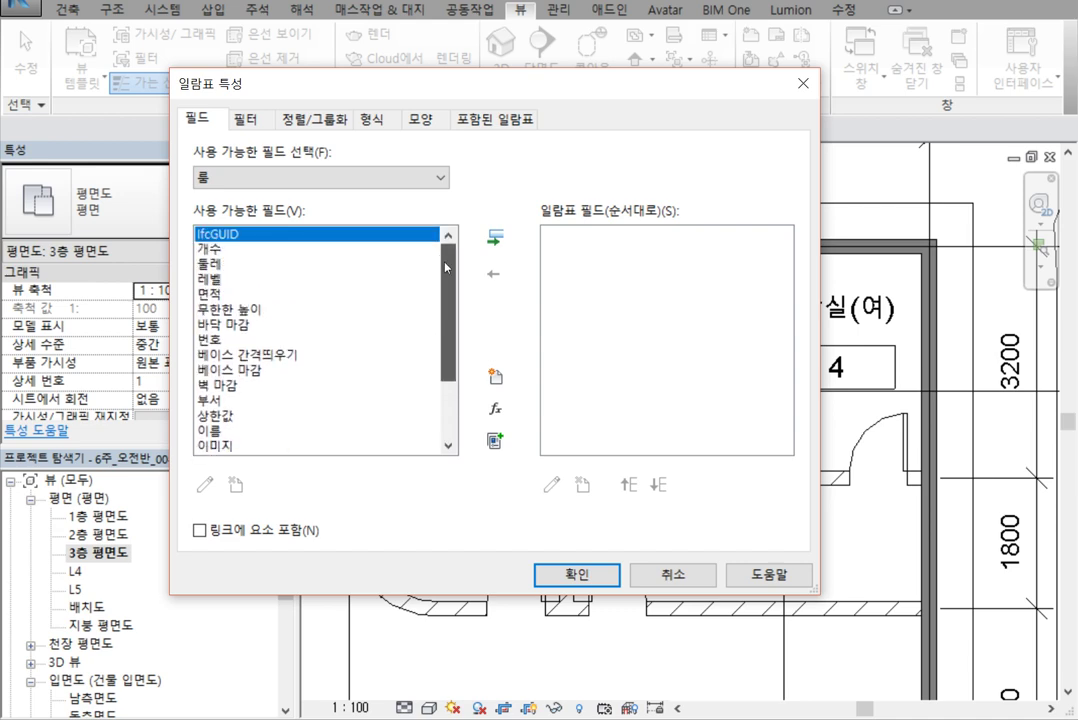
pyautogui.scroll(-2, 440, 262)
pyautogui.scroll(2, 465, 250)
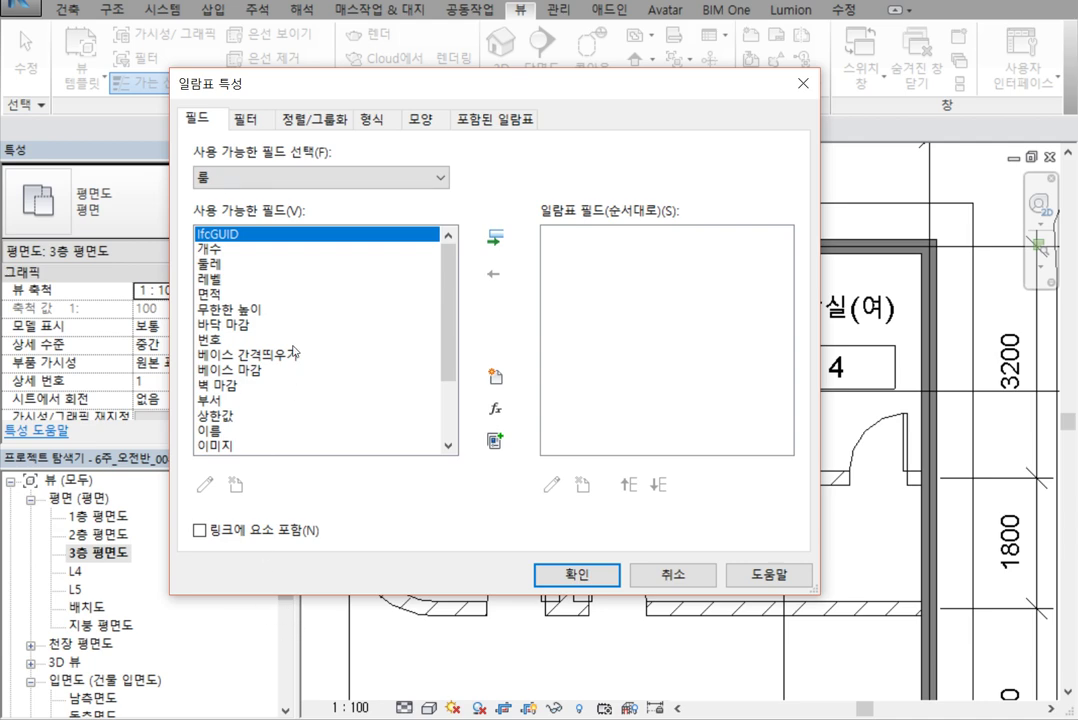
pyautogui.click(206, 341)
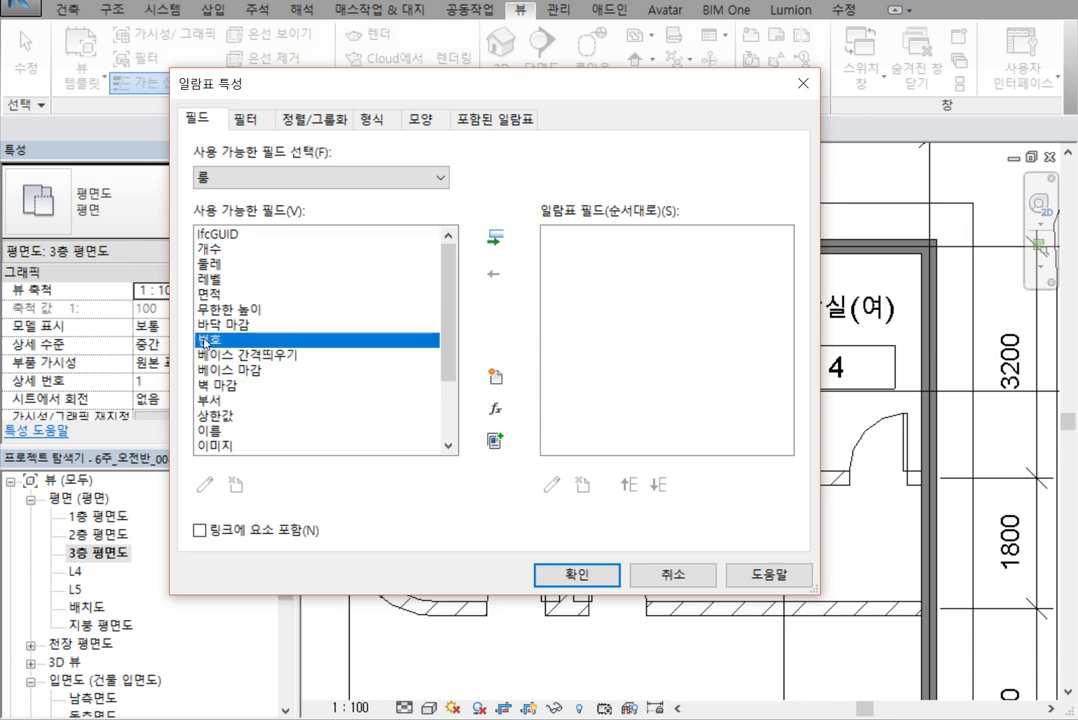
pyautogui.click(495, 240)
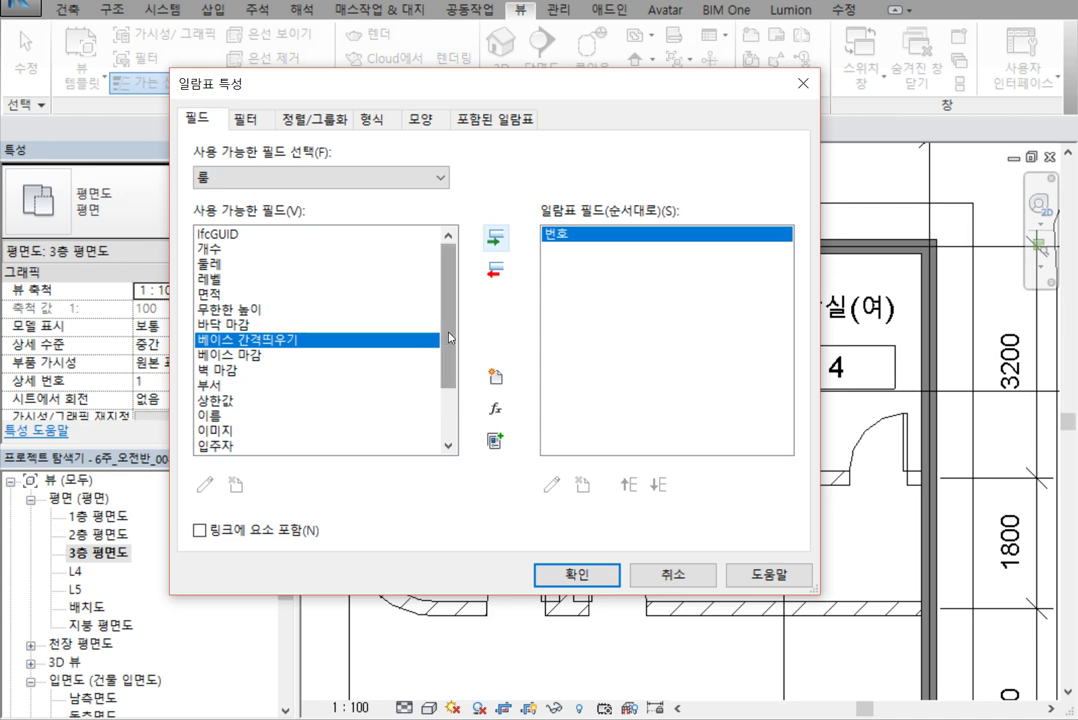
pyautogui.scroll(-2, 449, 338)
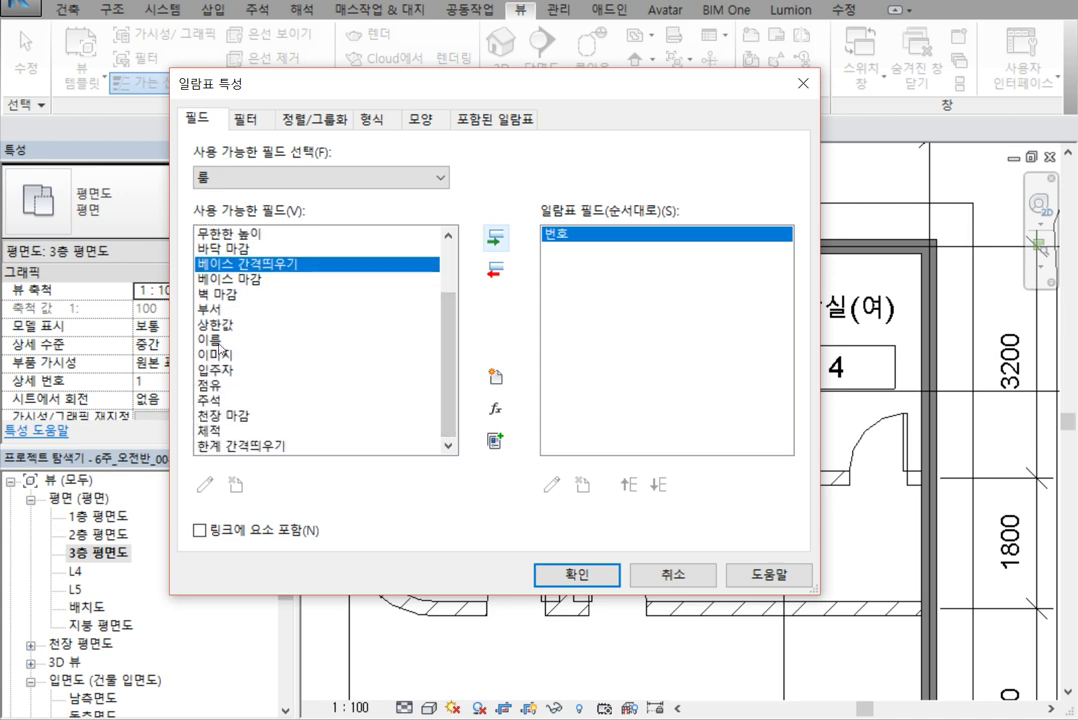
pyautogui.click(218, 342)
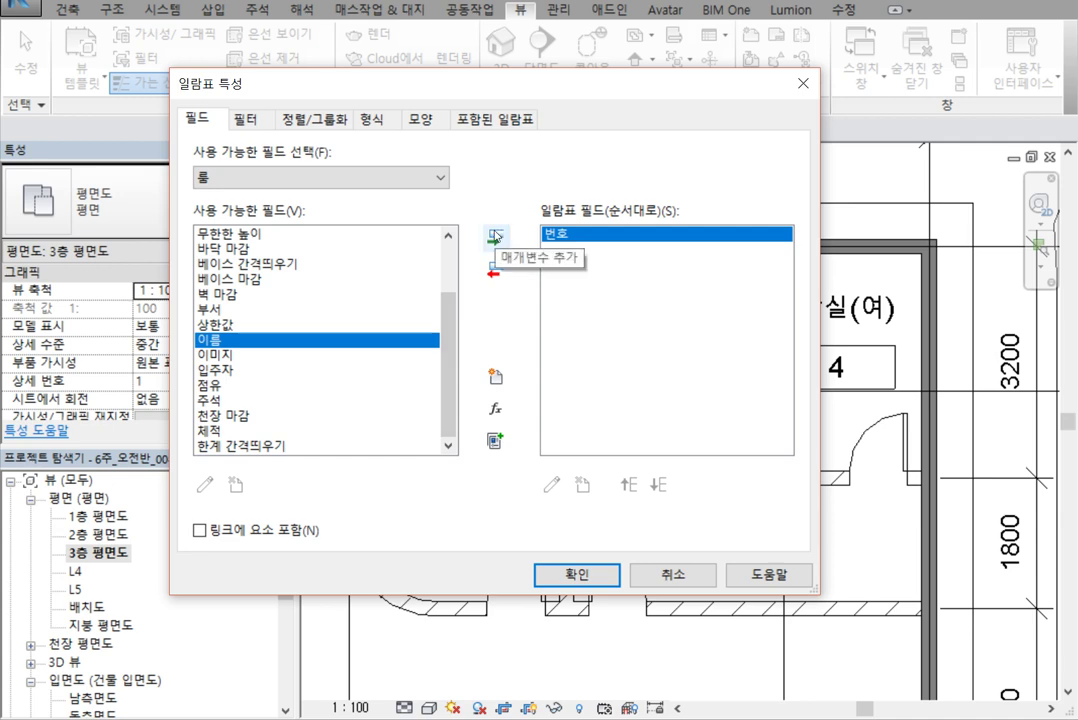
pyautogui.click(495, 236)
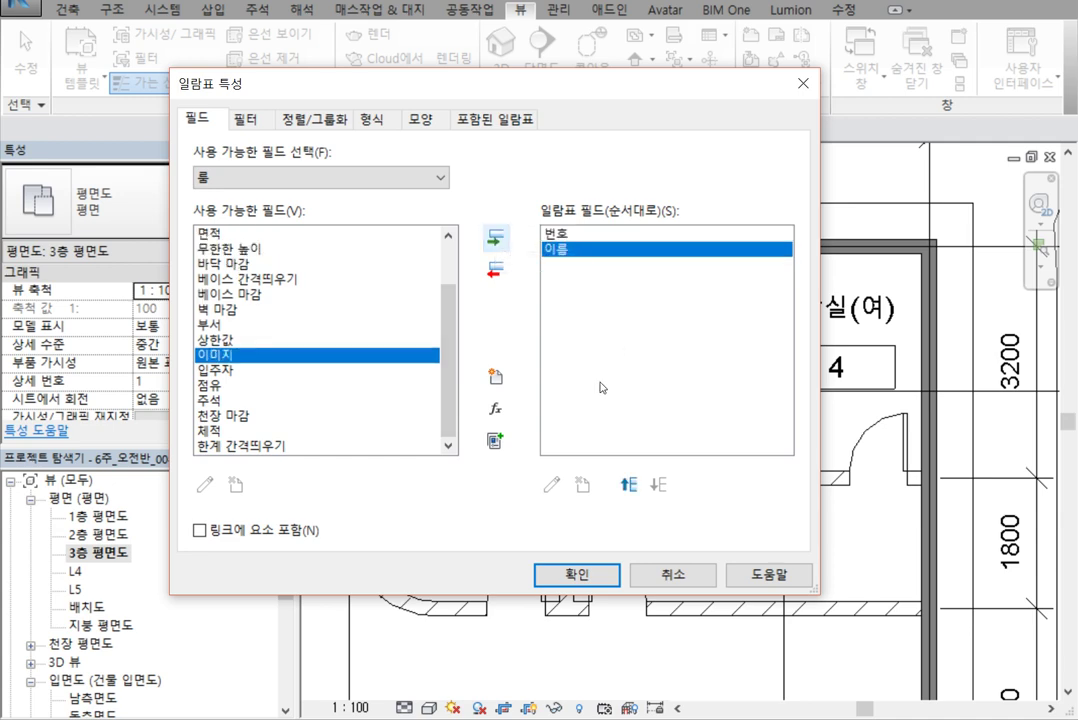
# Add the 면적 and 레벨 fields to the room schedule
pyautogui.moveTo(454, 320); pyautogui.dragTo(456, 232)
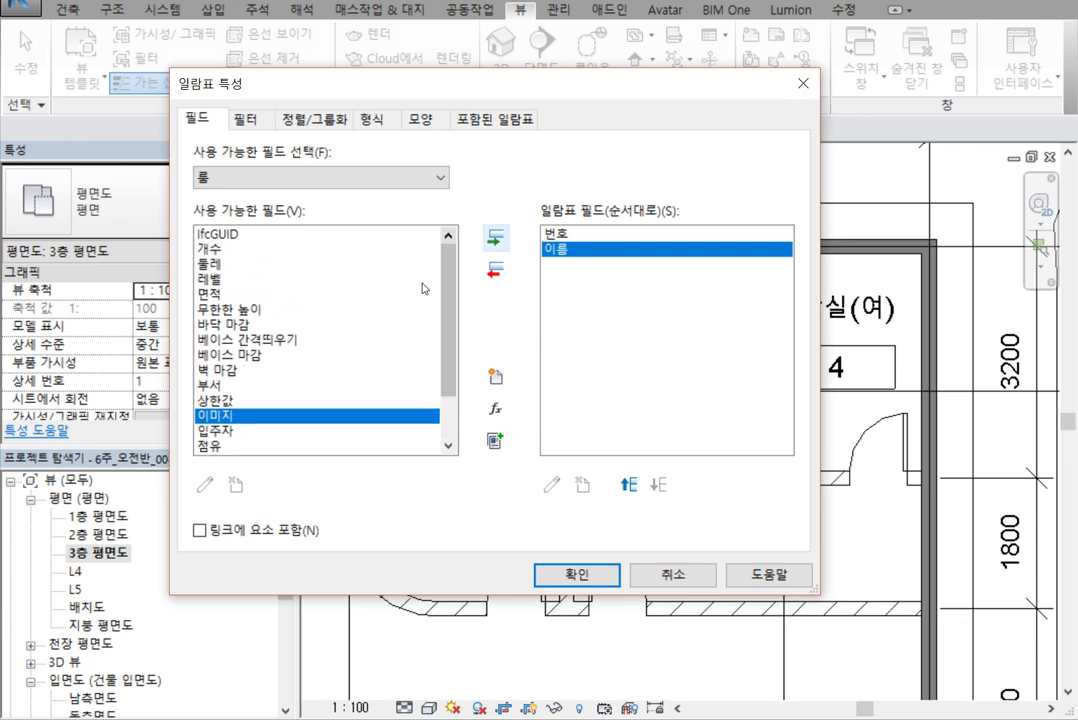
pyautogui.click(209, 294)
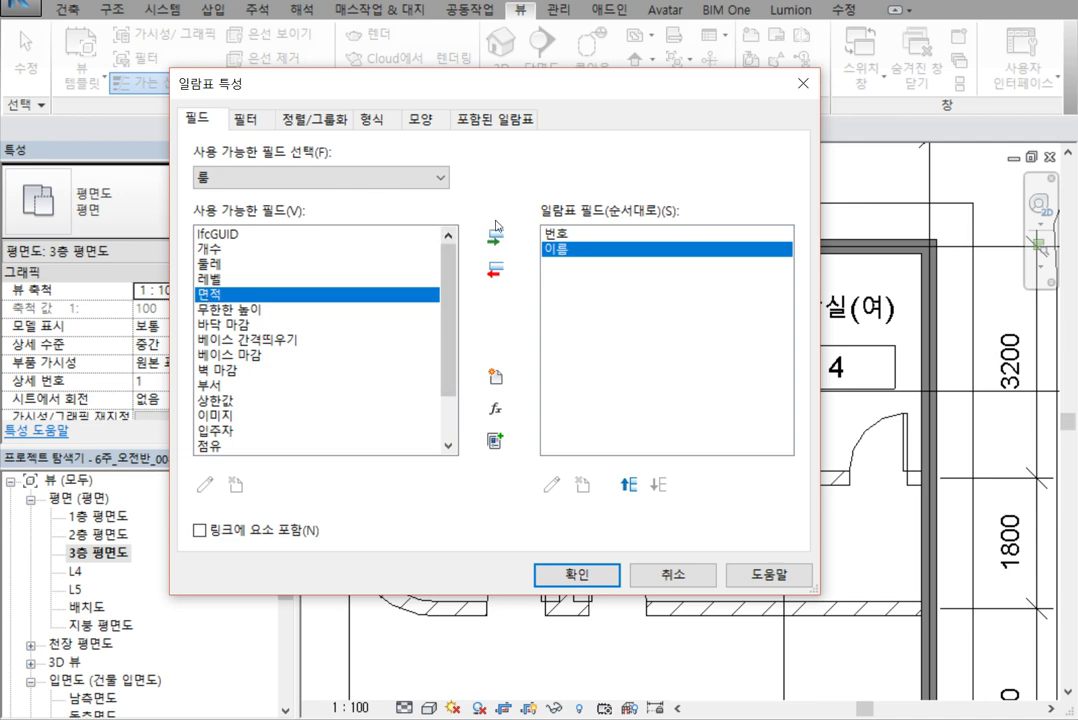
pyautogui.click(495, 236)
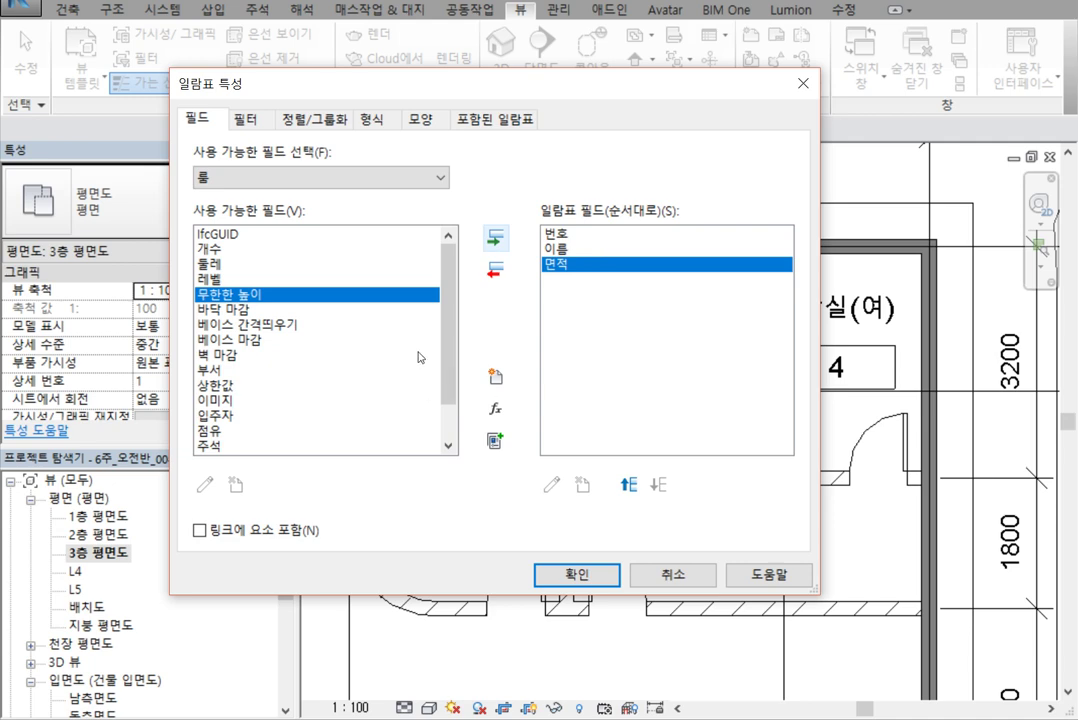
pyautogui.click(203, 280)
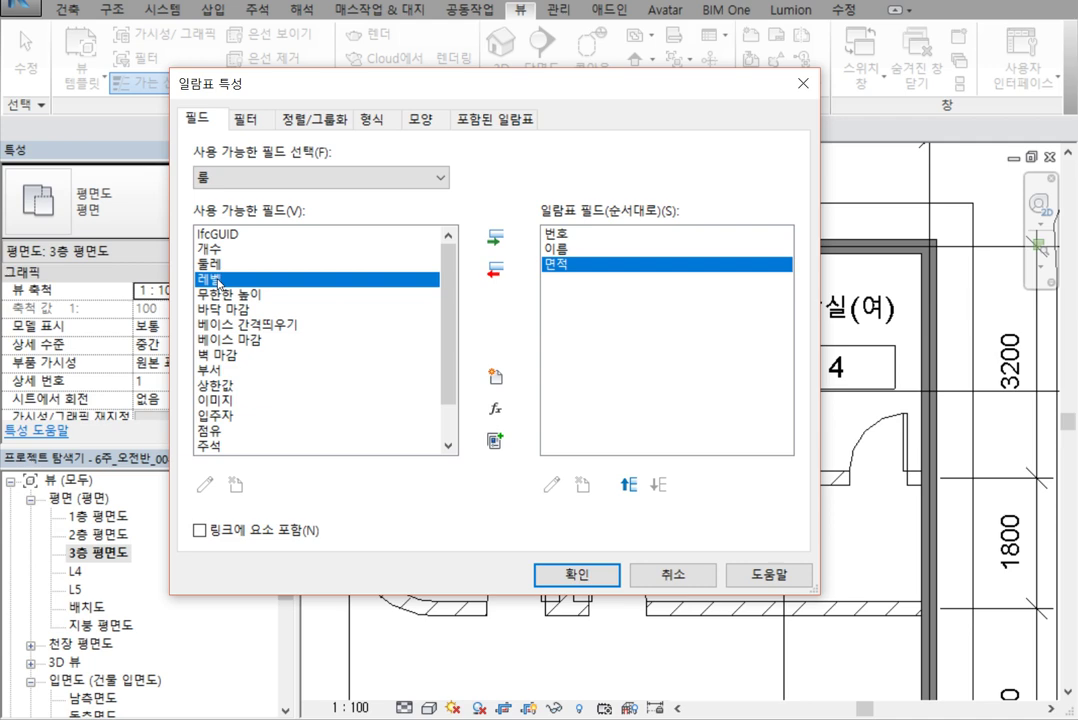
pyautogui.click(509, 238)
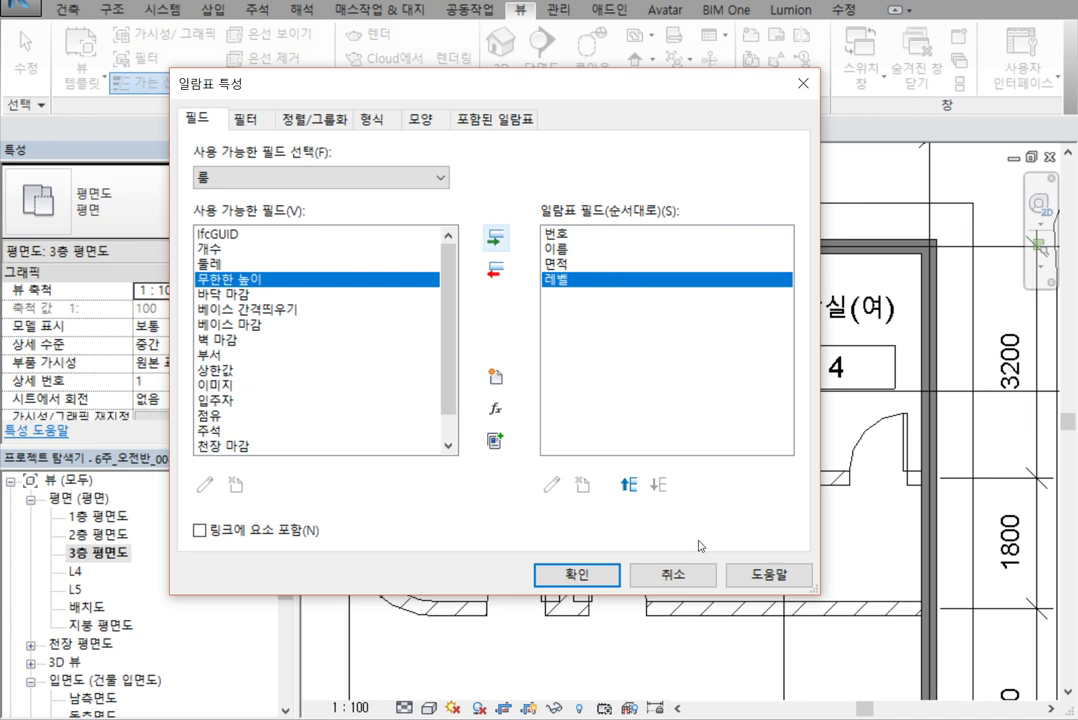
# Move the 레벨 field to the first place in the field order and generate the schedule
pyautogui.click(633, 489)
pyautogui.click(633, 489)
pyautogui.click(633, 489)
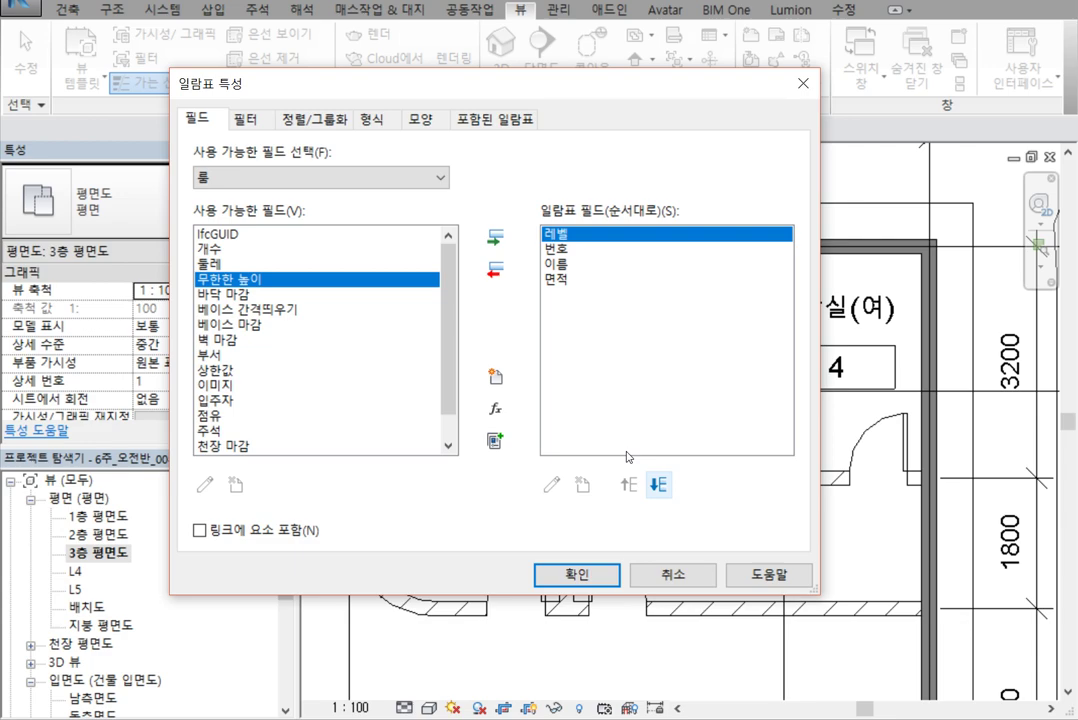
pyautogui.click(582, 575)
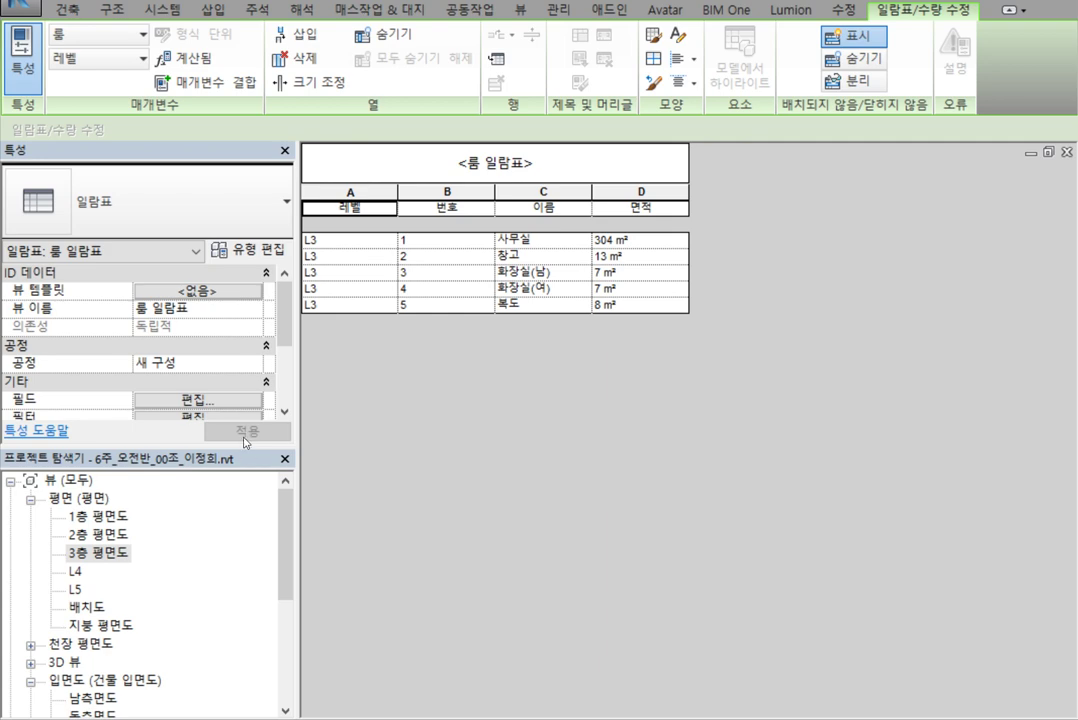
# Enlarge the schedule's property list and review its field, filter, sorting, format, appearance and embedded schedule settings
pyautogui.moveTo(245, 446); pyautogui.dragTo(207, 594)
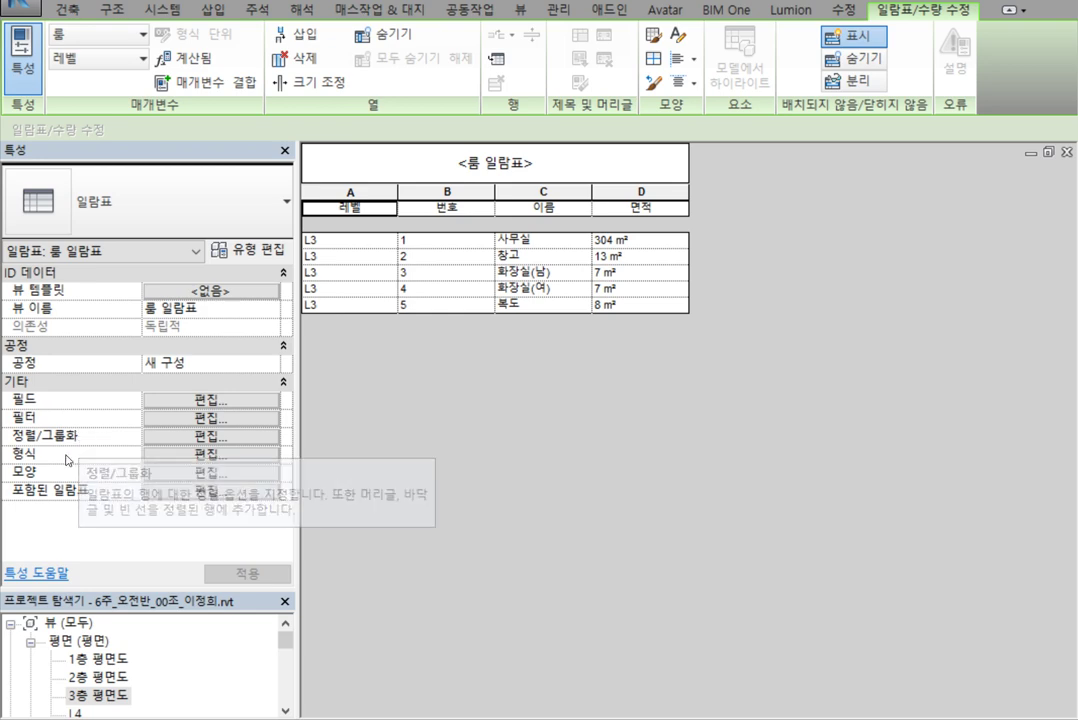
pyautogui.click(221, 402)
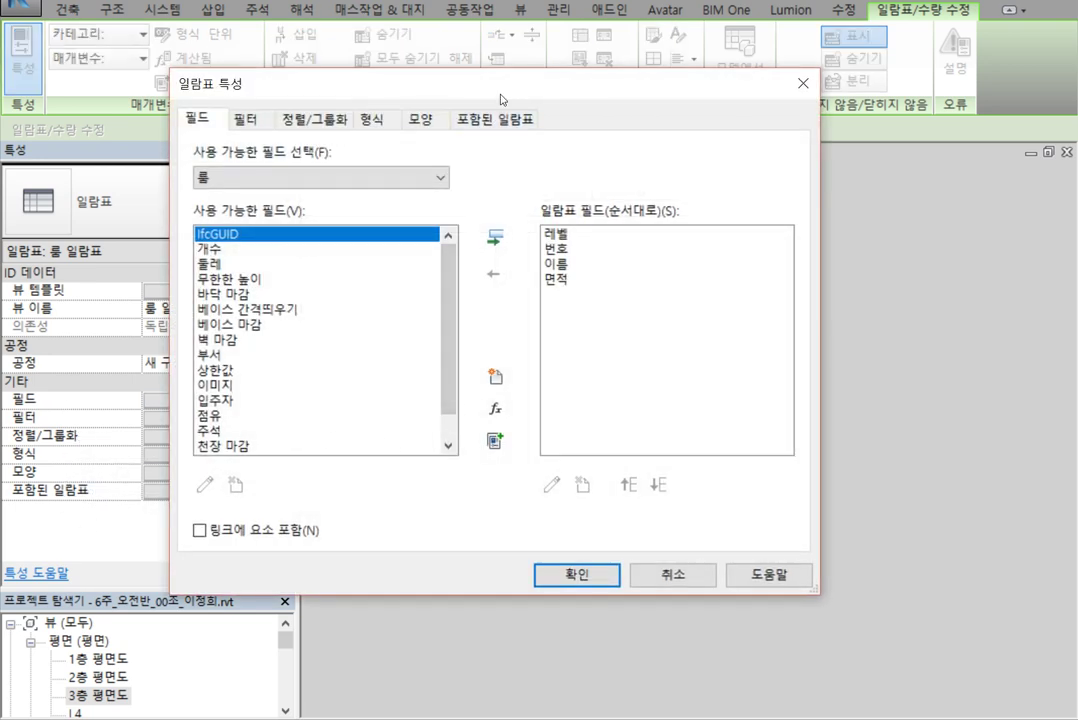
pyautogui.moveTo(500, 100); pyautogui.dragTo(635, 169)
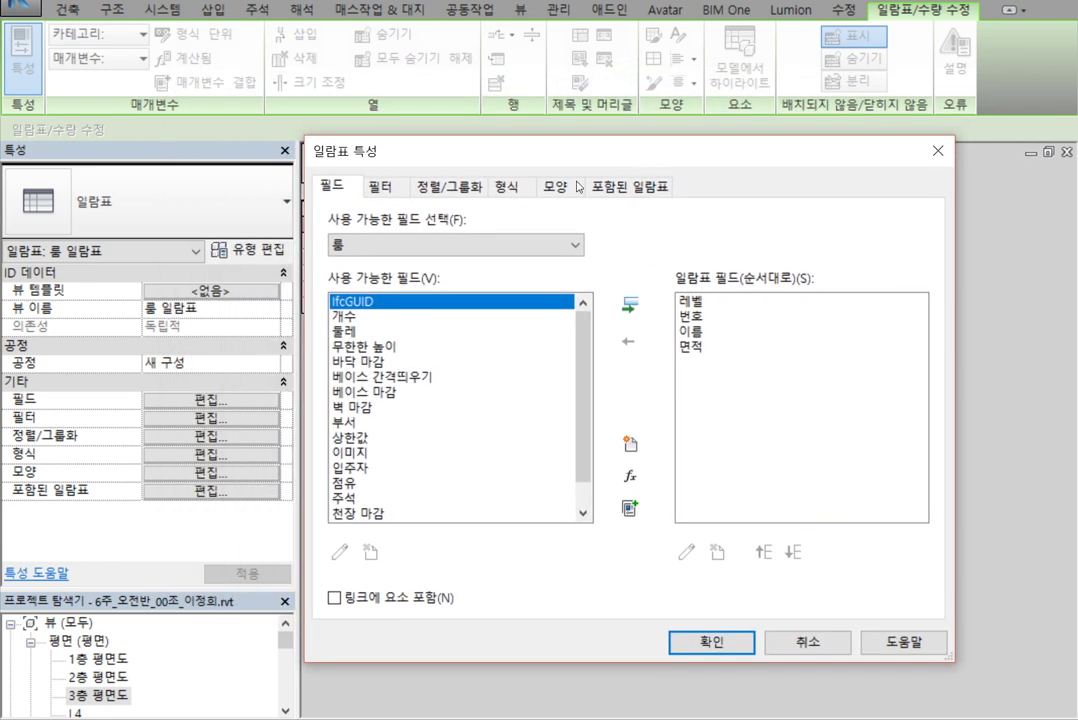
pyautogui.click(375, 185)
pyautogui.click(480, 193)
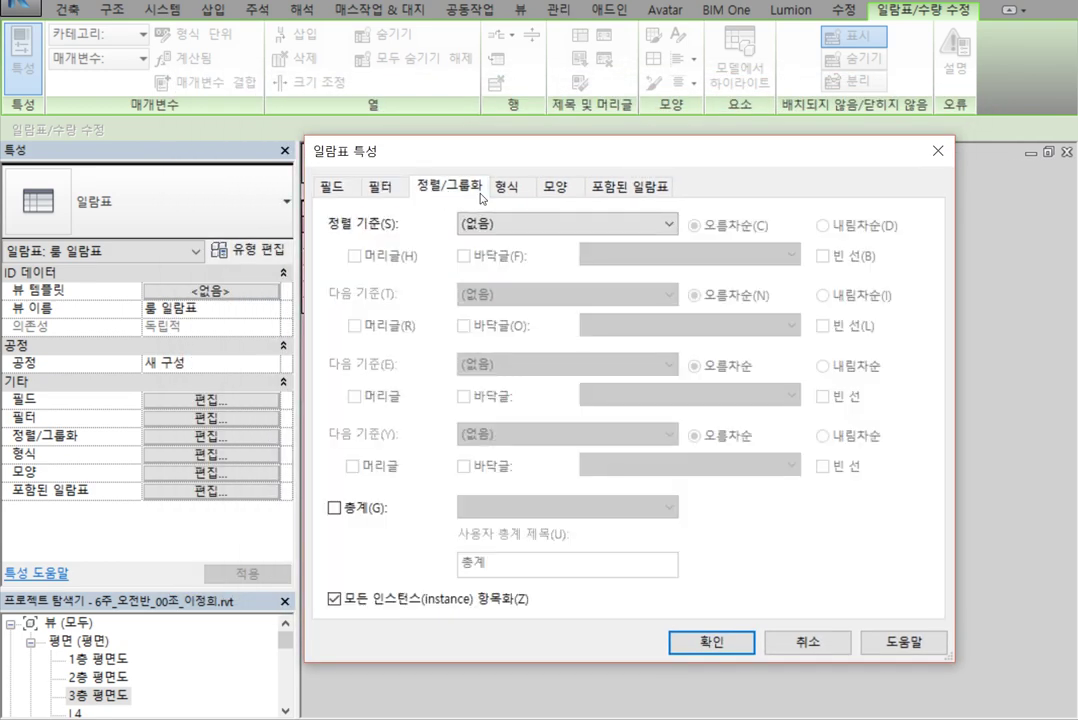
pyautogui.click(505, 187)
pyautogui.click(553, 186)
pyautogui.click(652, 185)
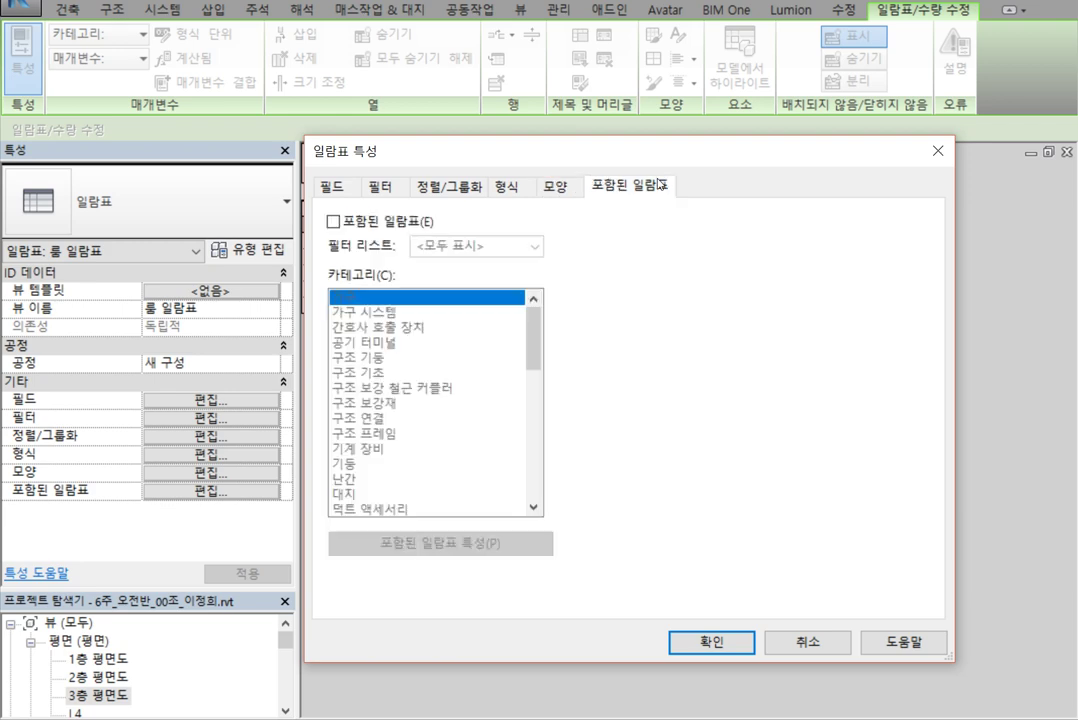
pyautogui.click(333, 186)
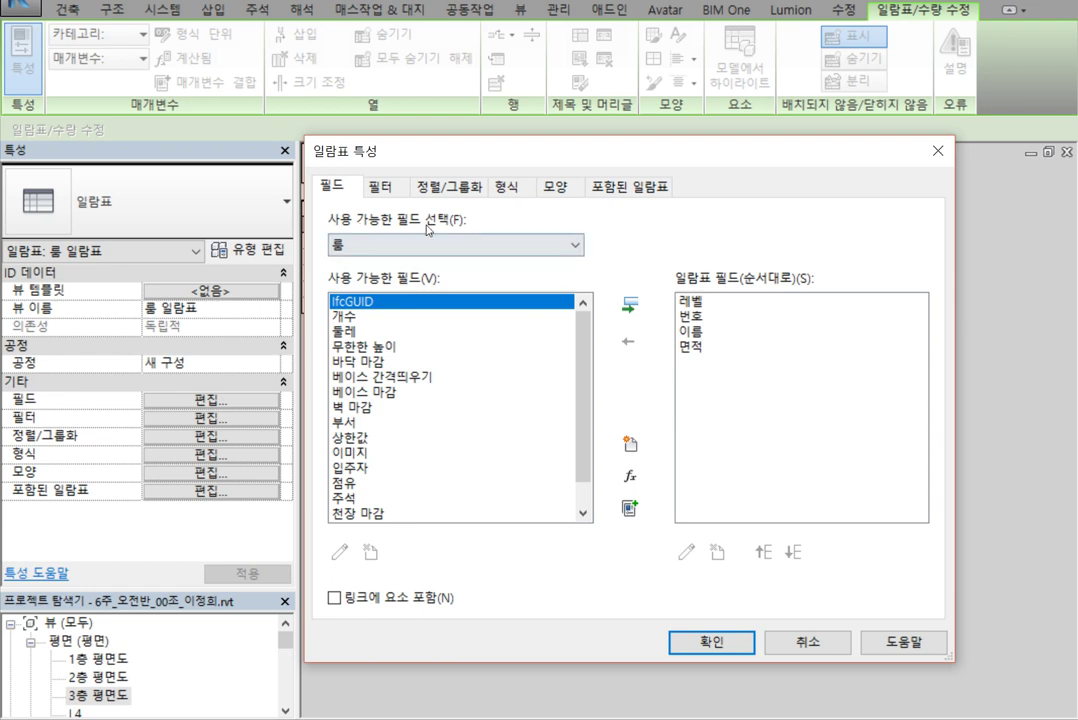
pyautogui.click(381, 185)
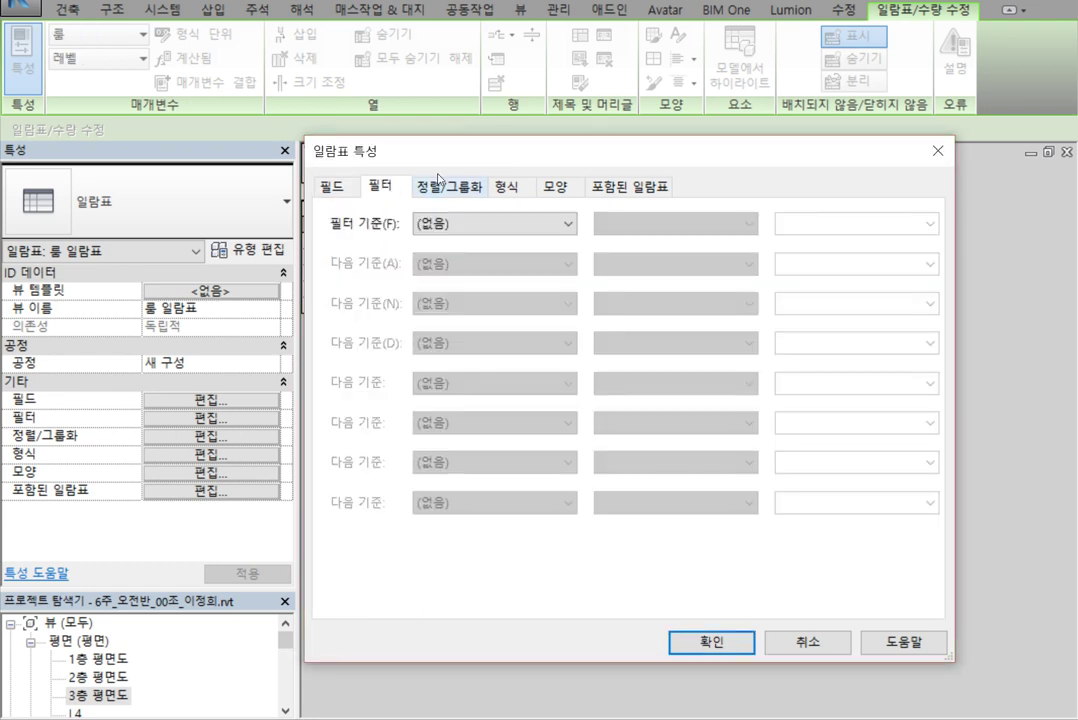
# Sort the room schedule by 이름 in ascending order and apply it
pyautogui.click(212, 416)
pyautogui.click(472, 187)
pyautogui.moveTo(505, 158); pyautogui.dragTo(481, 347)
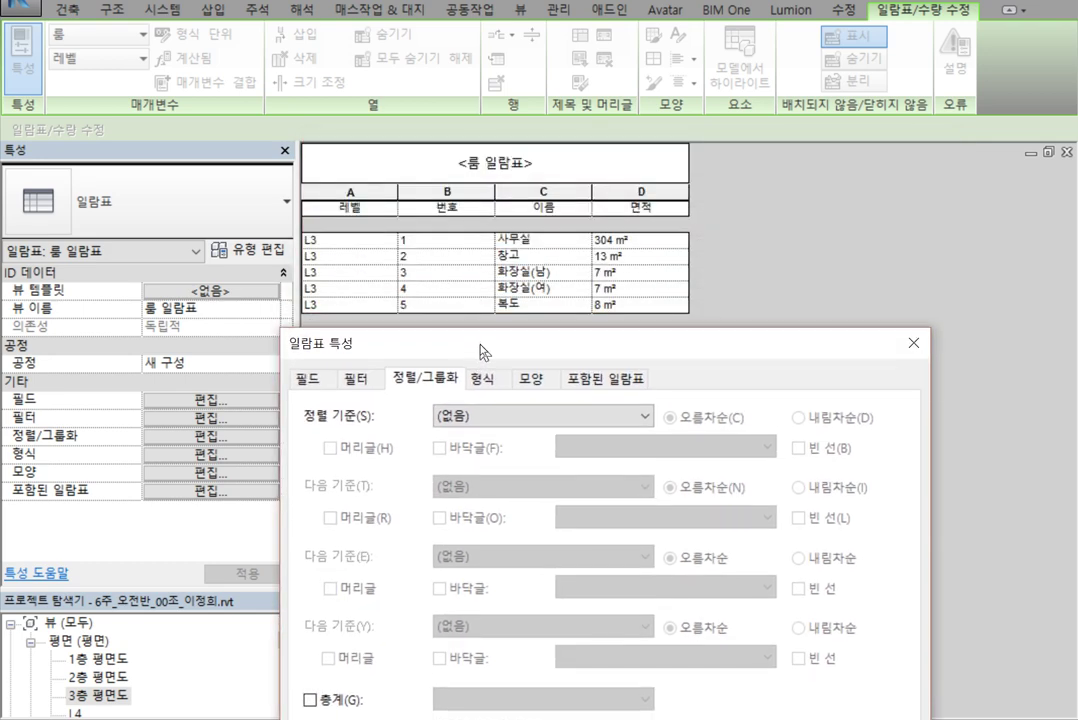
pyautogui.click(527, 420)
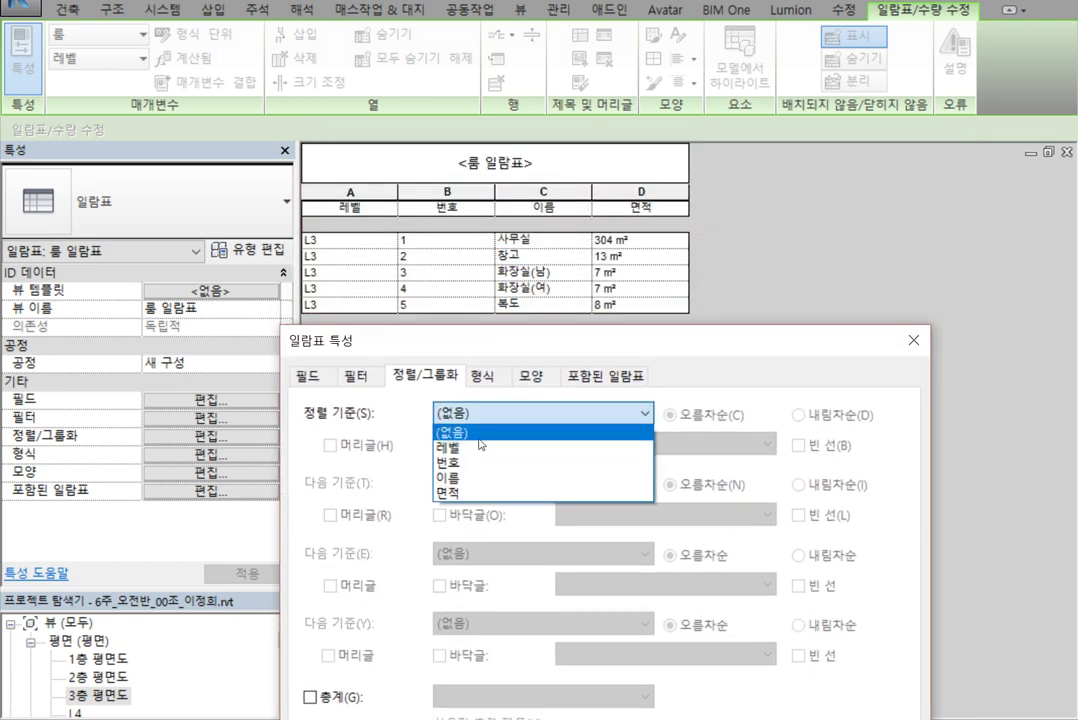
pyautogui.click(478, 478)
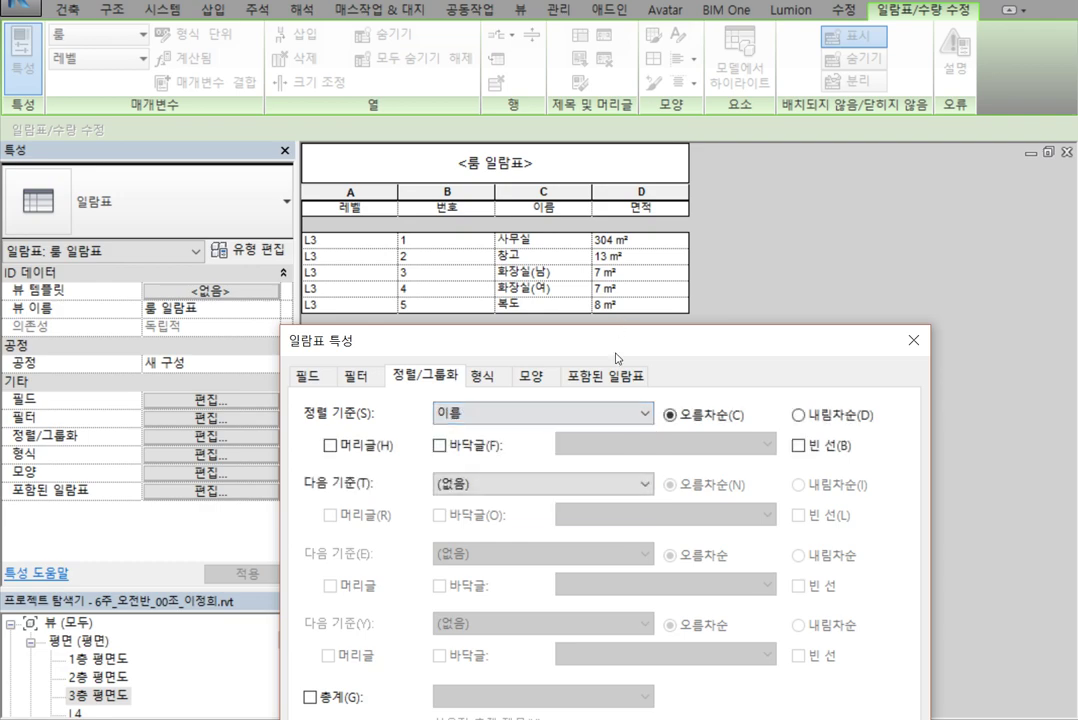
pyautogui.moveTo(604, 343); pyautogui.dragTo(361, 120)
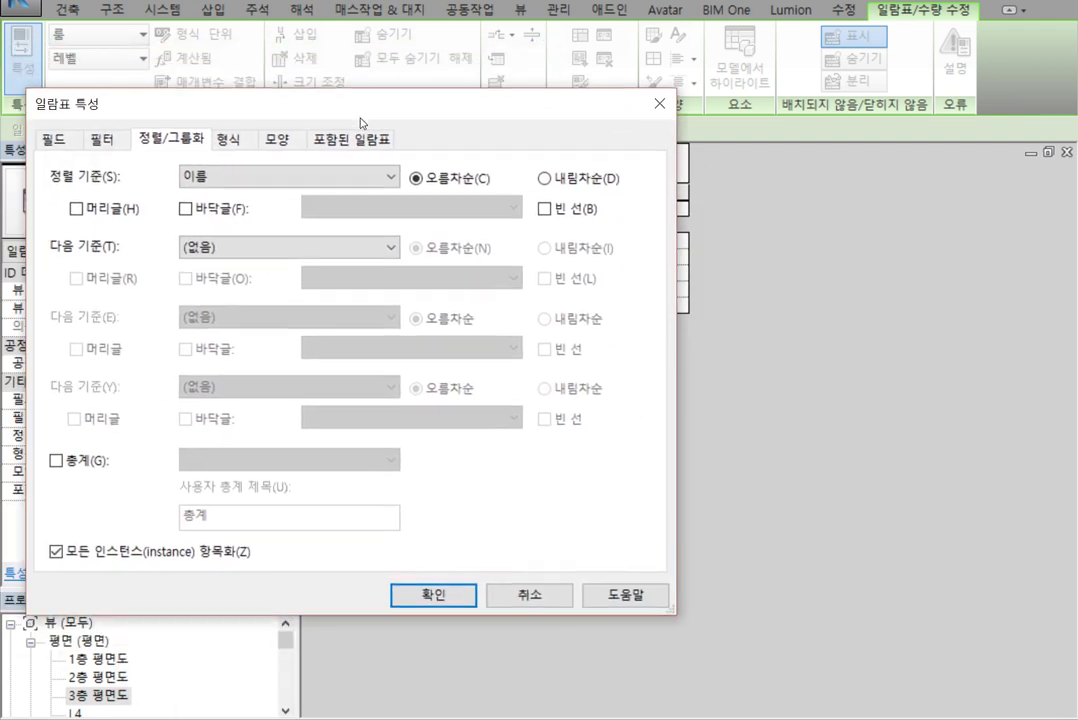
pyautogui.click(436, 596)
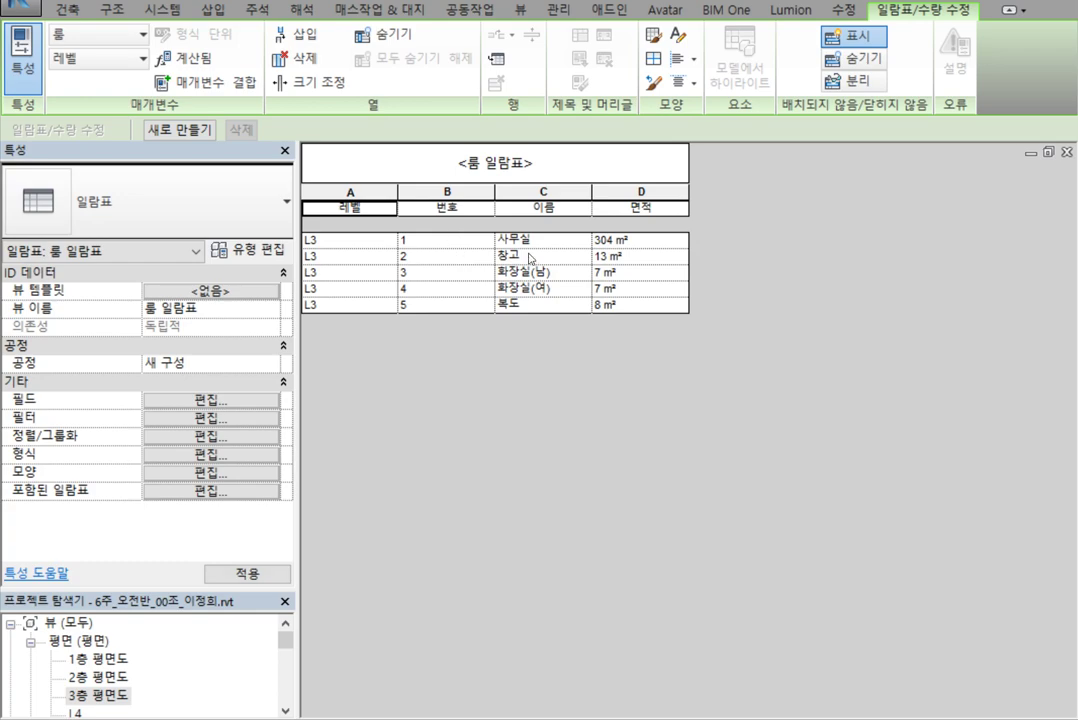
# Change the sort order of the 이름 criterion to descending and apply it
pyautogui.click(255, 445)
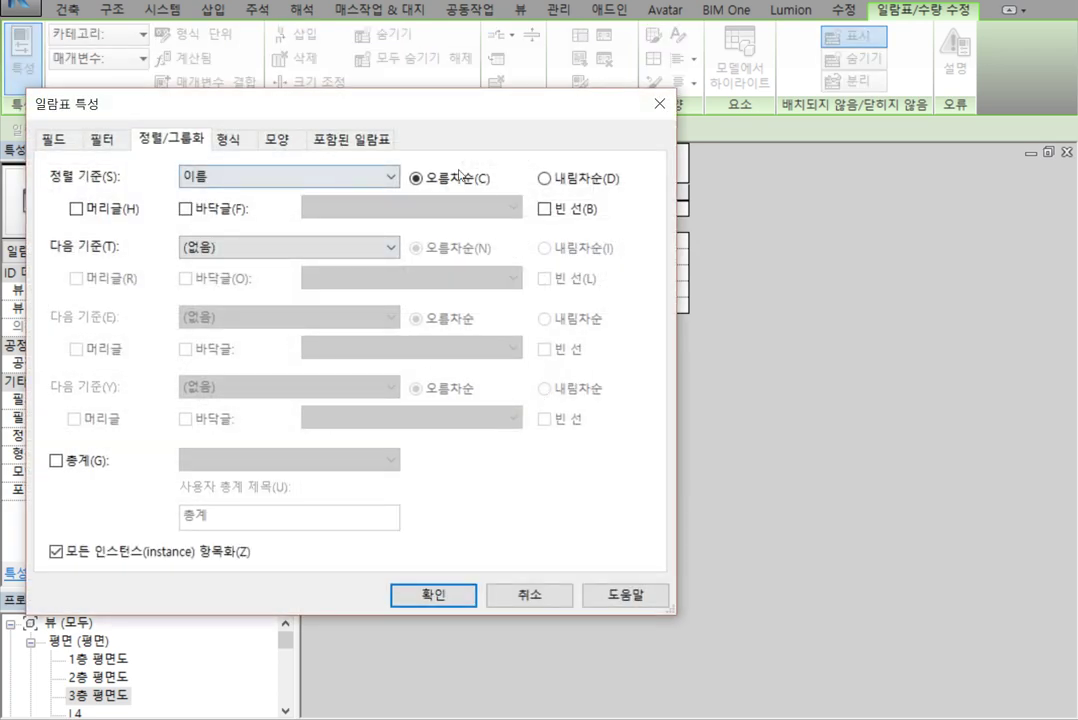
pyautogui.click(582, 180)
pyautogui.click(440, 596)
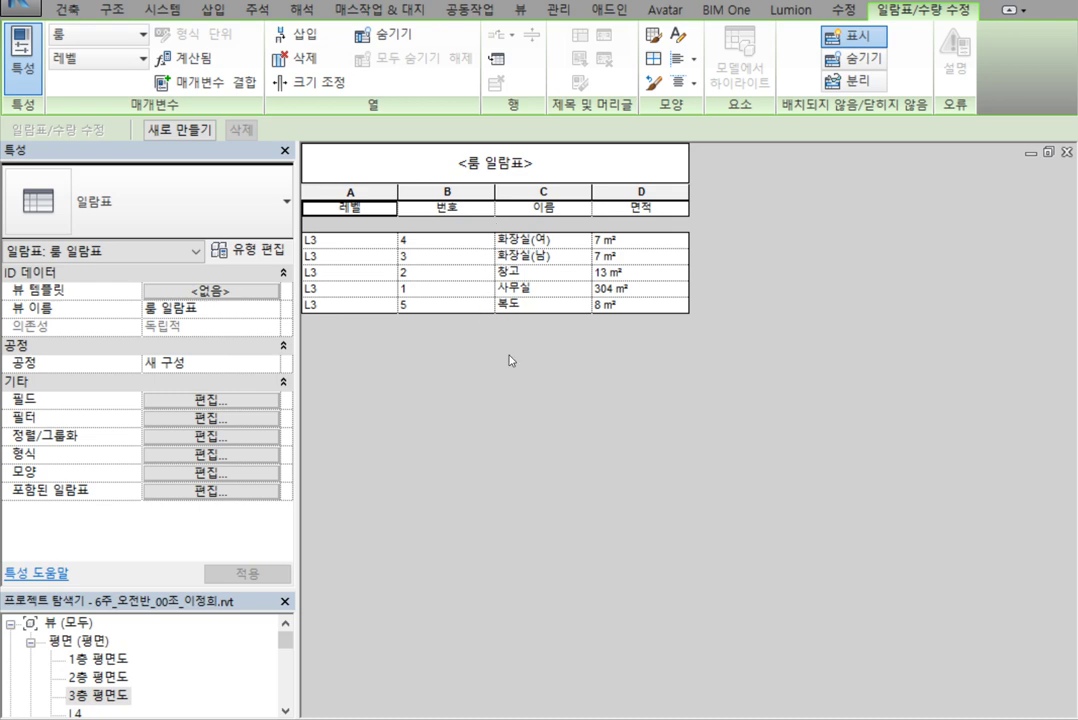
# Sort the room schedule by 번호 in ascending order and apply it
pyautogui.click(199, 436)
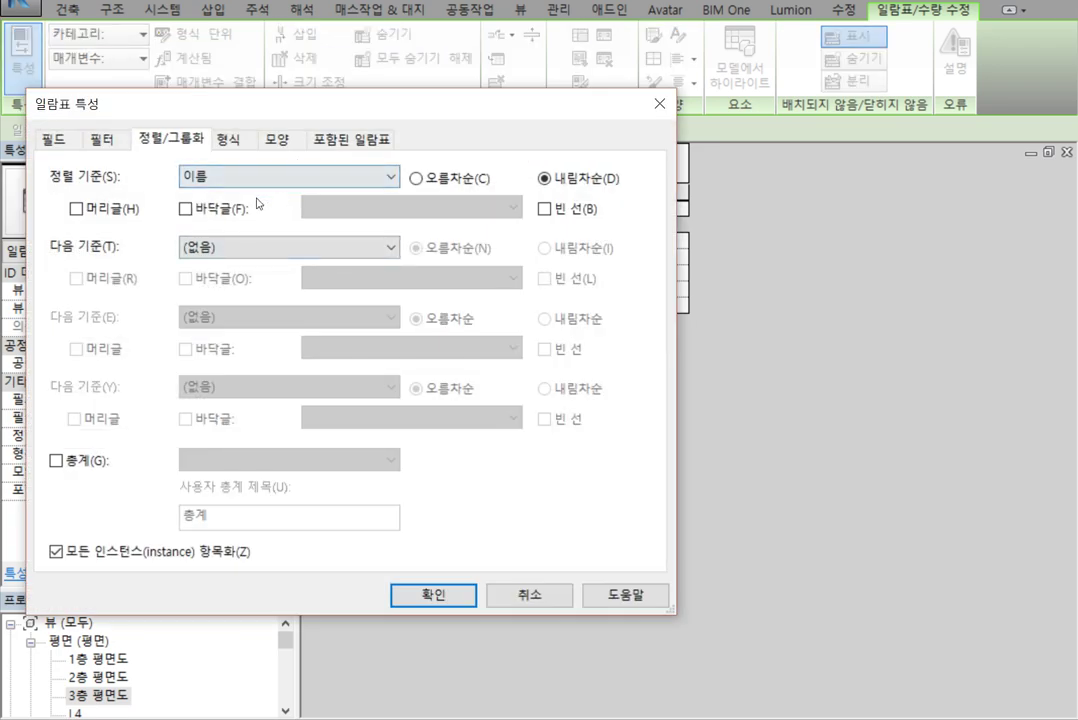
pyautogui.click(370, 177)
pyautogui.click(205, 228)
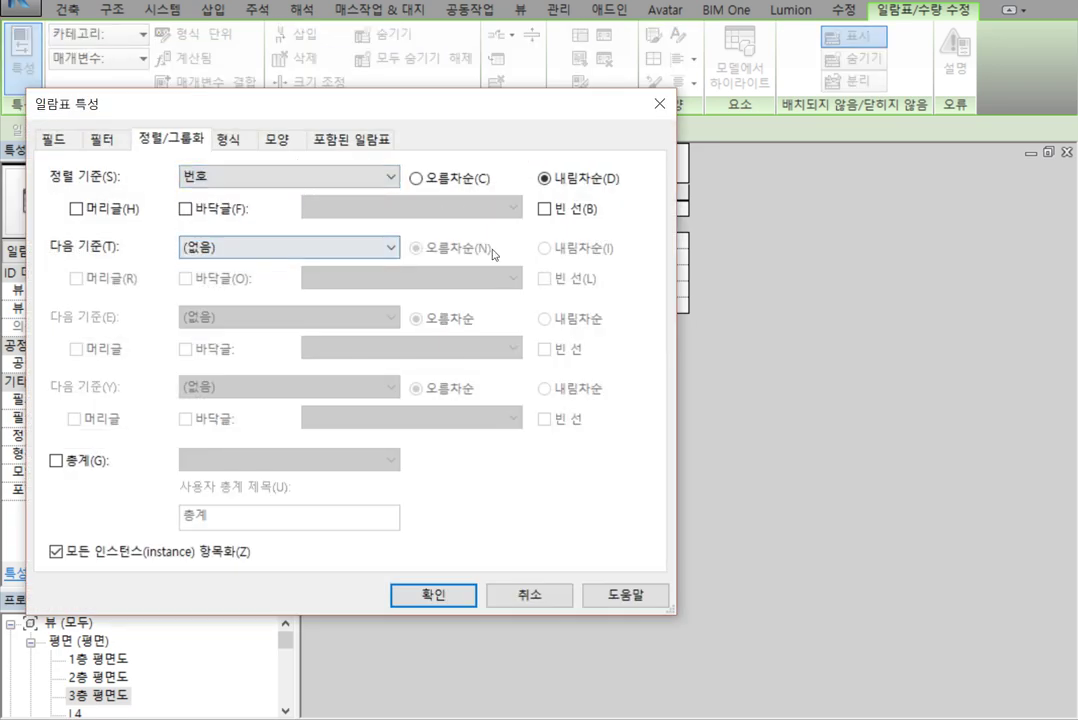
pyautogui.click(442, 179)
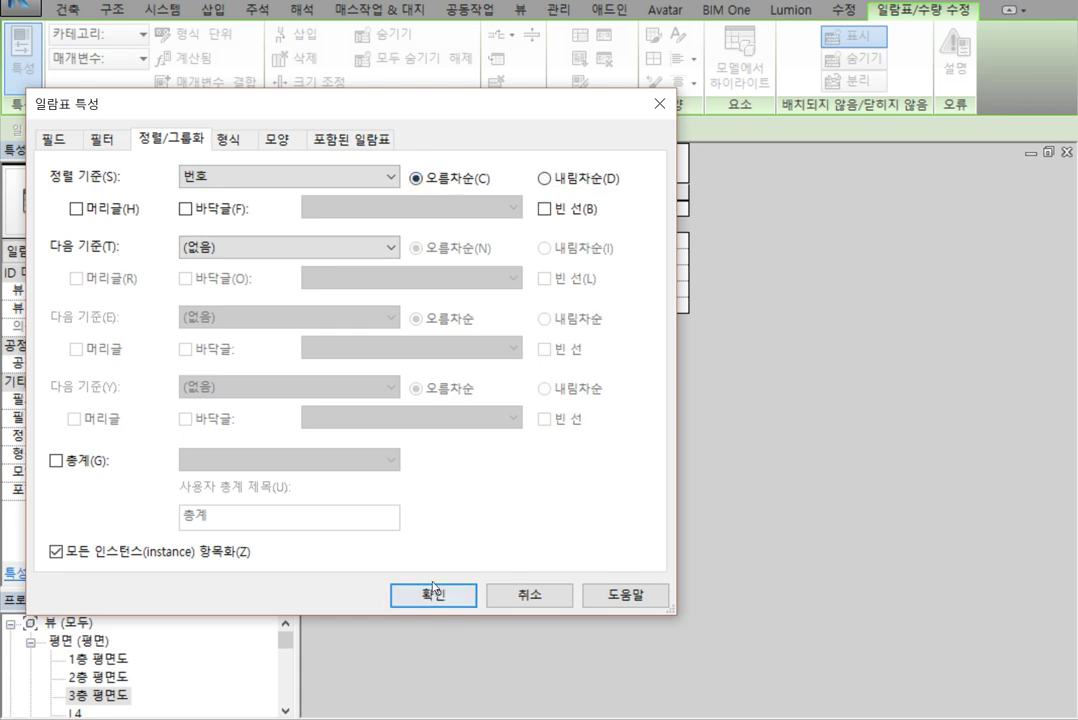
pyautogui.click(433, 594)
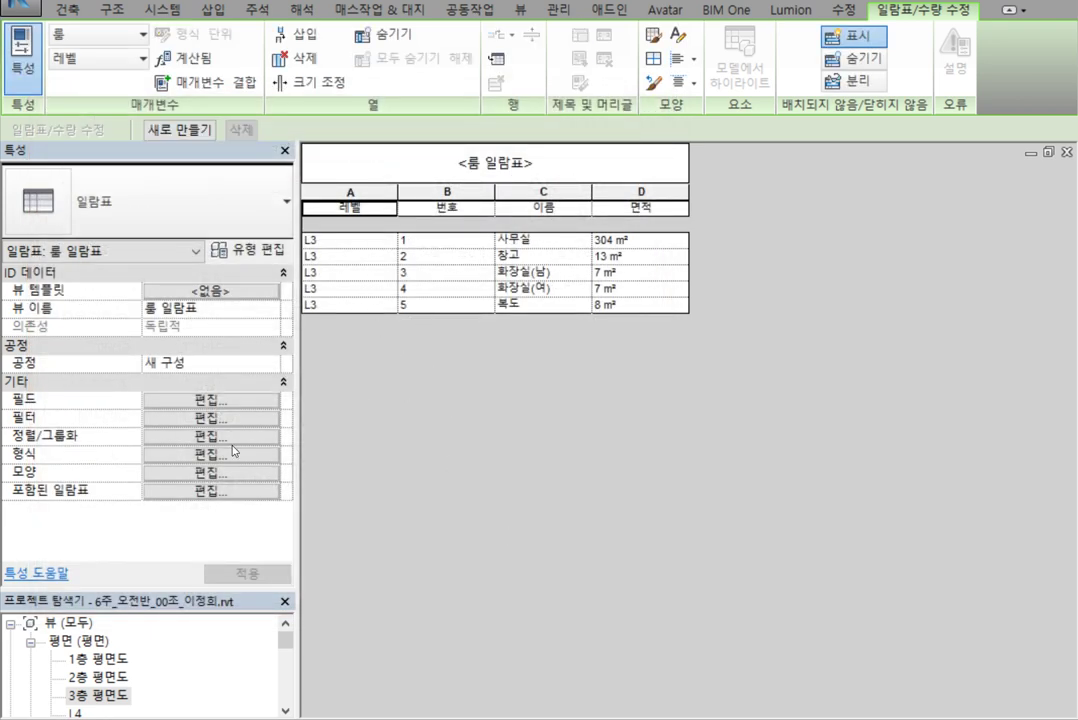
# Enable the grand total (총계) in the room schedule's sorting settings, with 제목, 개수 및 합계
pyautogui.click(262, 438)
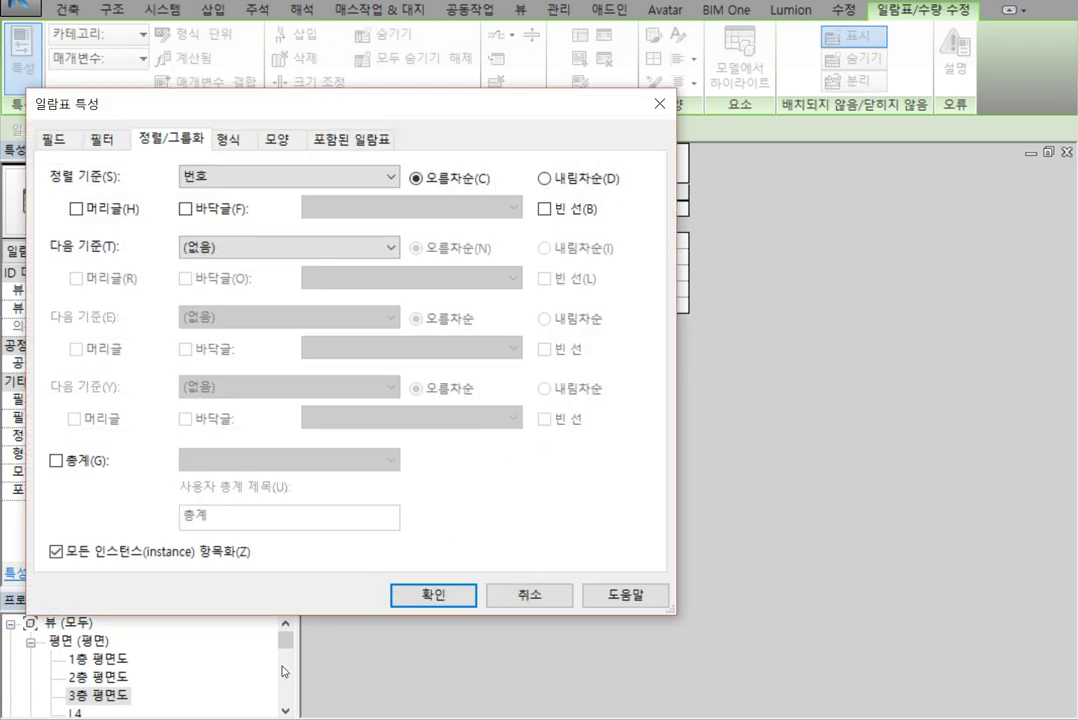
pyautogui.click(57, 461)
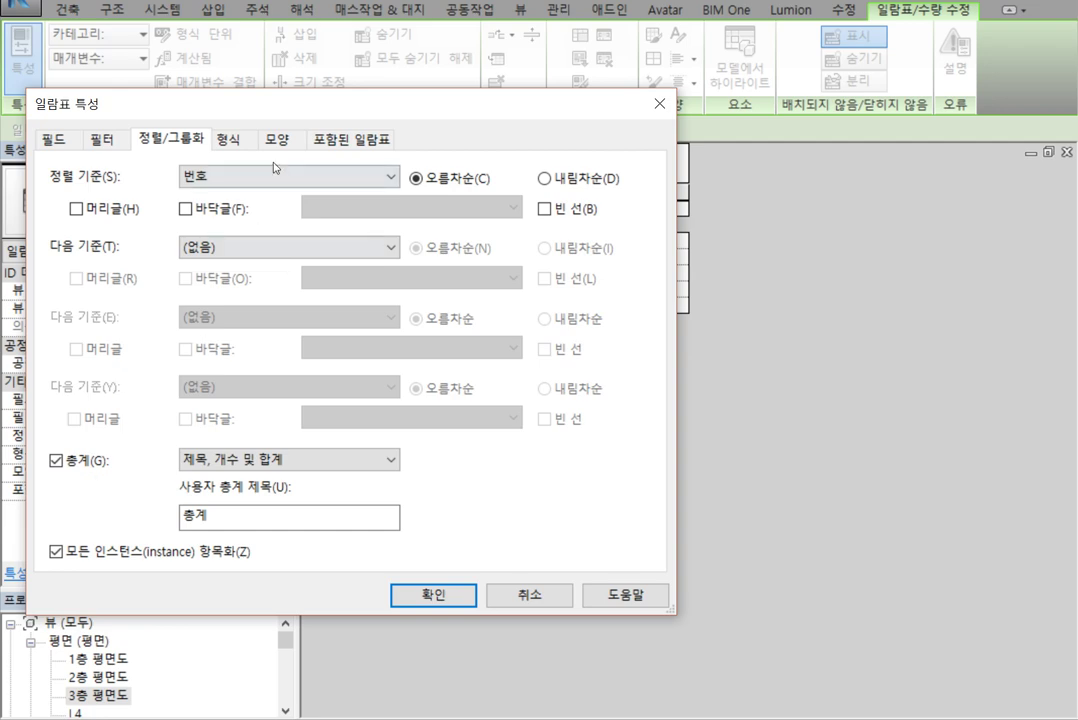
pyautogui.click(232, 141)
pyautogui.click(168, 140)
# Format the schedule's 면적 field to use 총합 계산 and apply the schedule properties
pyautogui.click(228, 142)
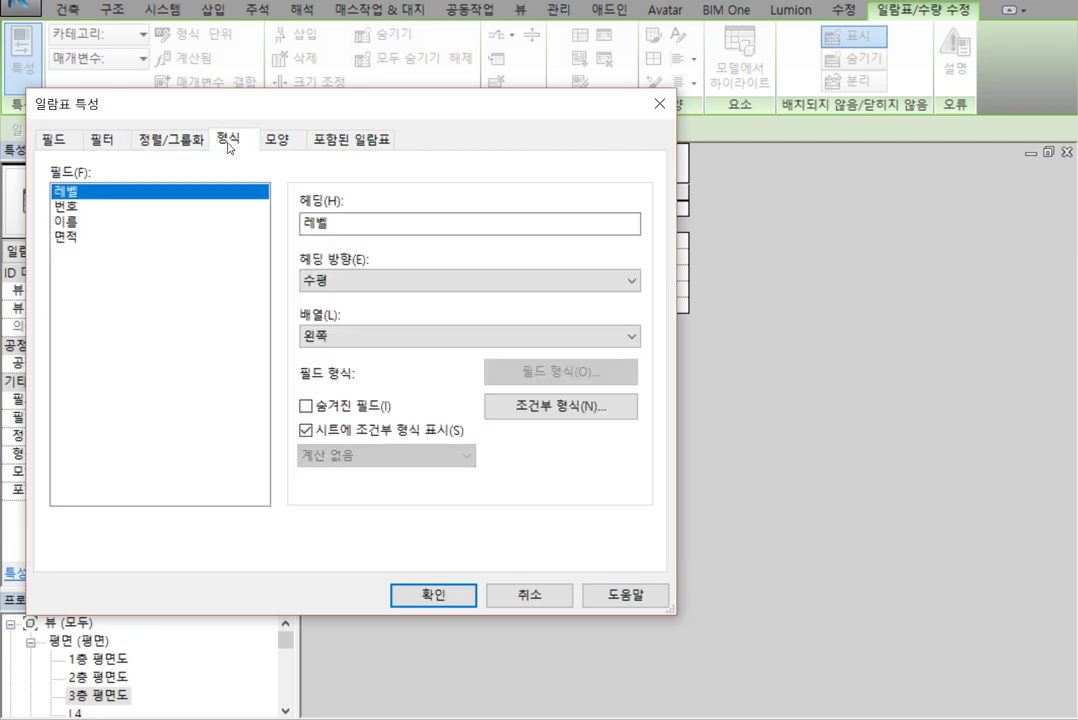
pyautogui.click(62, 240)
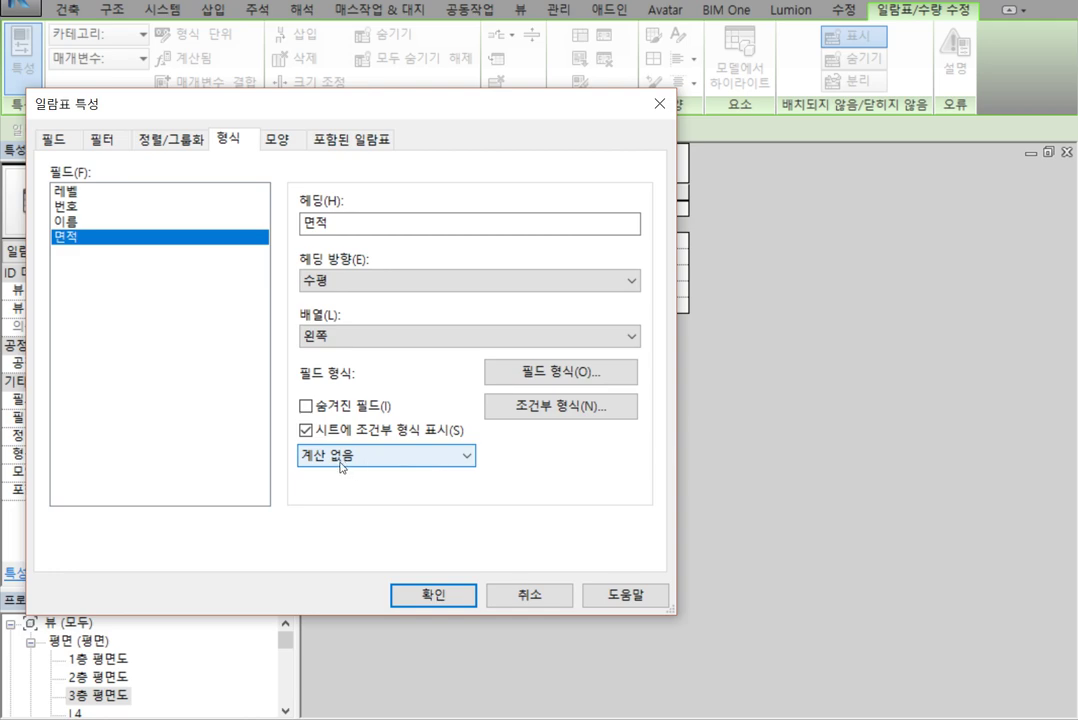
pyautogui.click(355, 462)
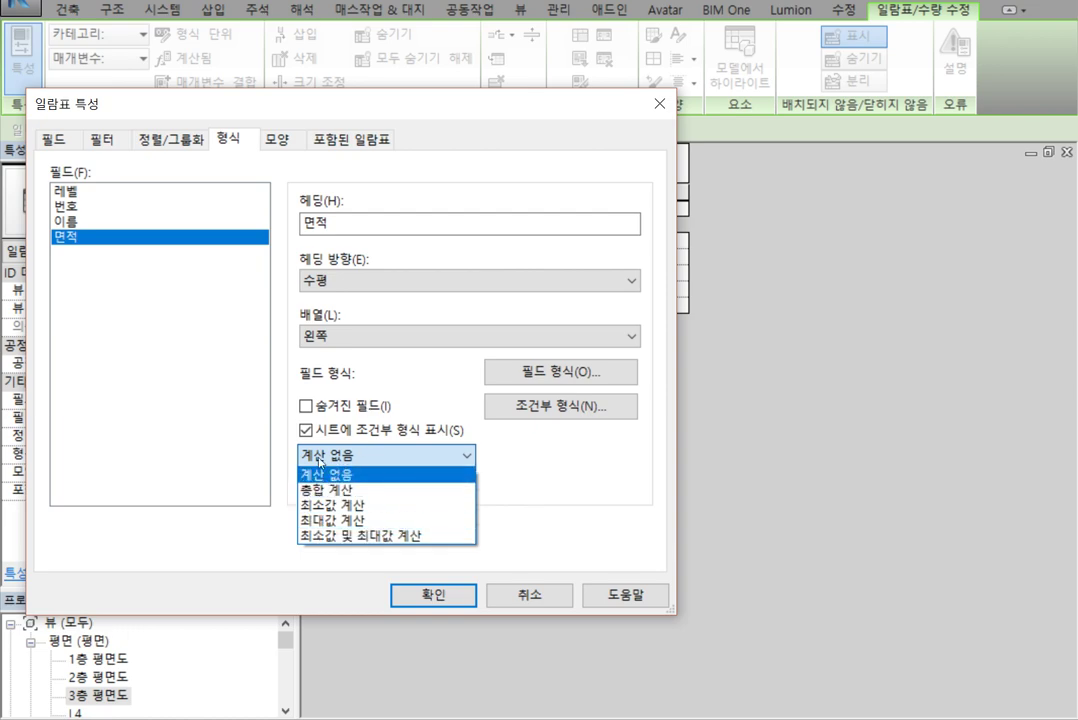
pyautogui.click(319, 490)
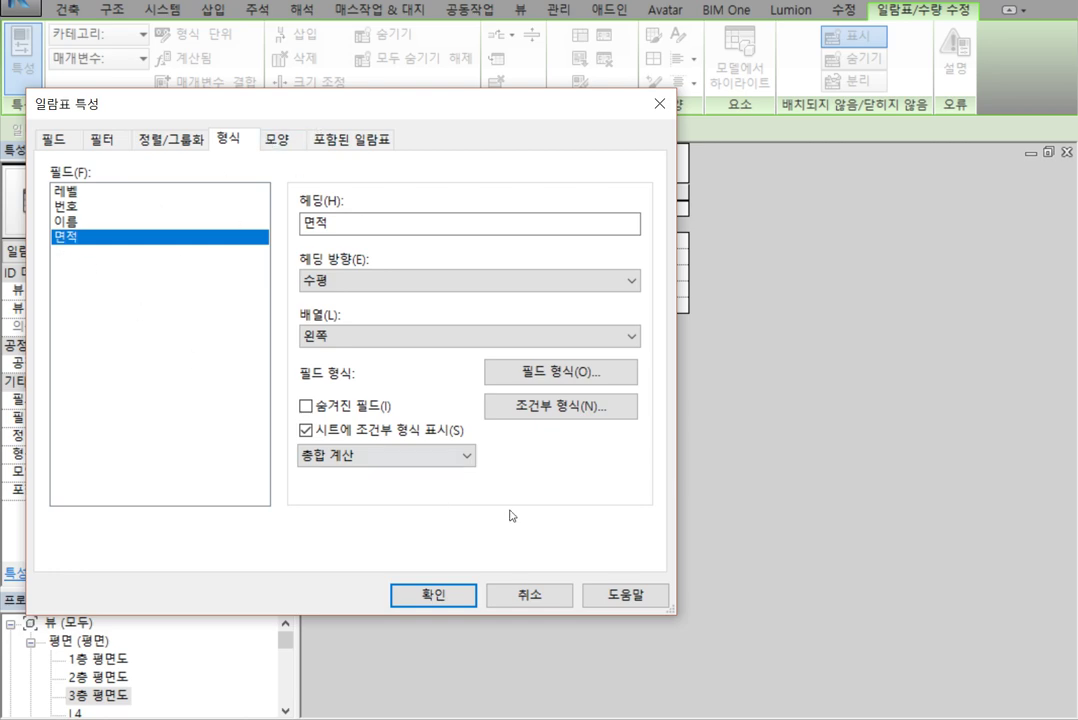
pyautogui.click(448, 462)
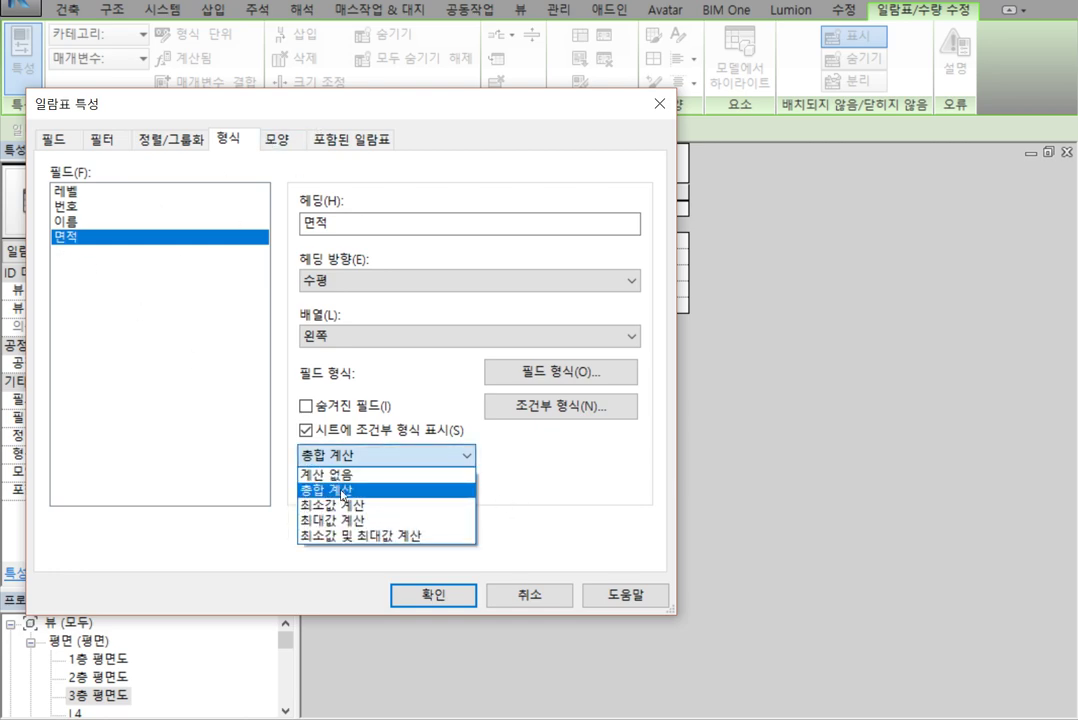
pyautogui.click(342, 491)
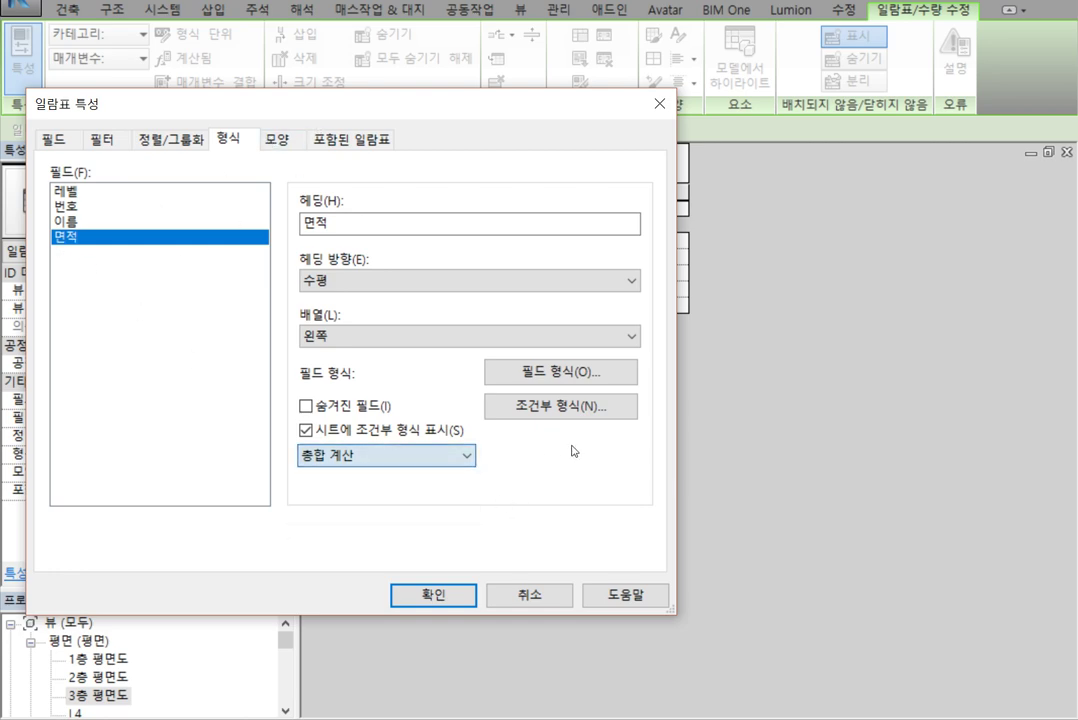
pyautogui.click(186, 140)
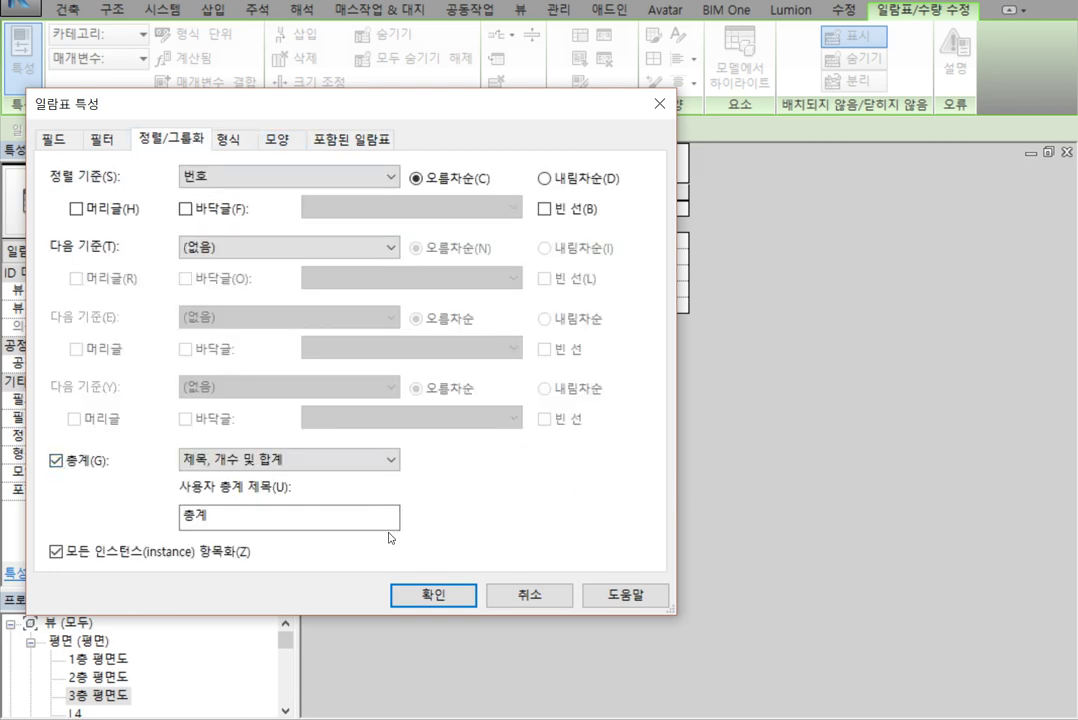
pyautogui.click(433, 596)
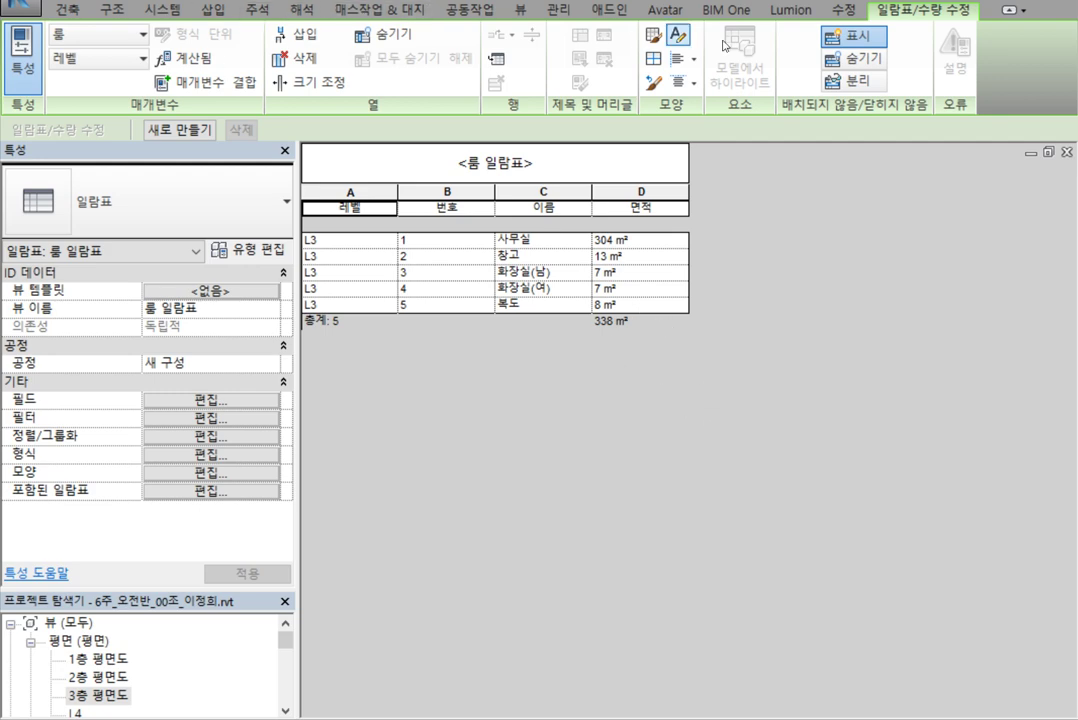
# Set the project's area unit format to two decimal places and enable digit grouping, dismissing the save reminder
pyautogui.click(558, 10)
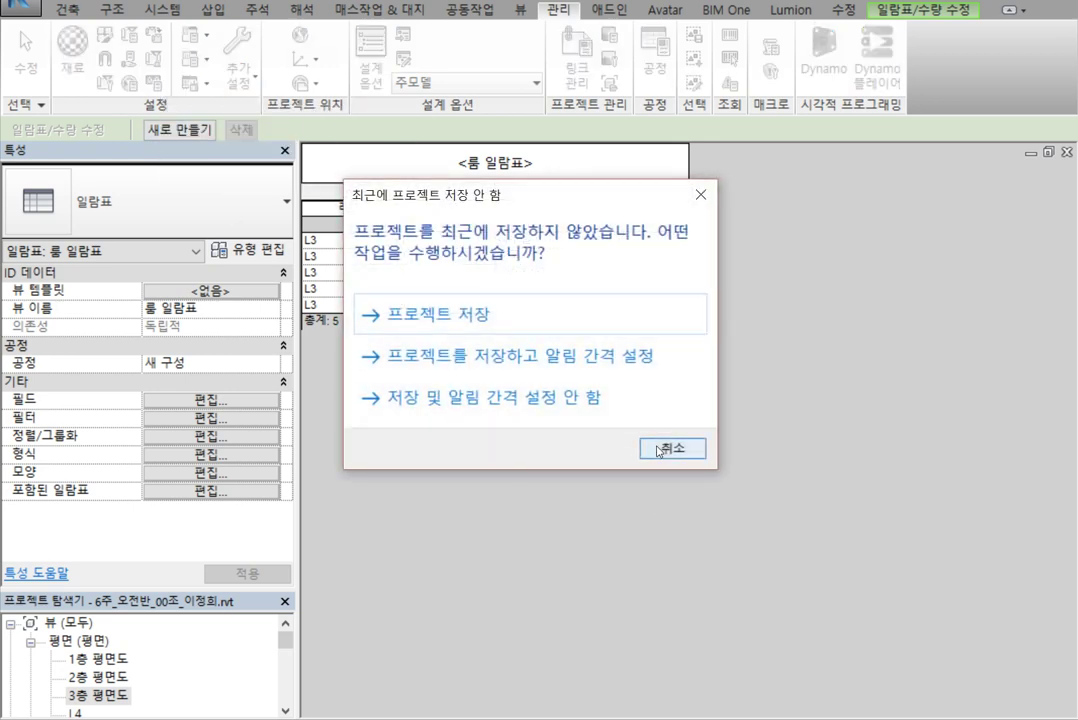
pyautogui.click(652, 447)
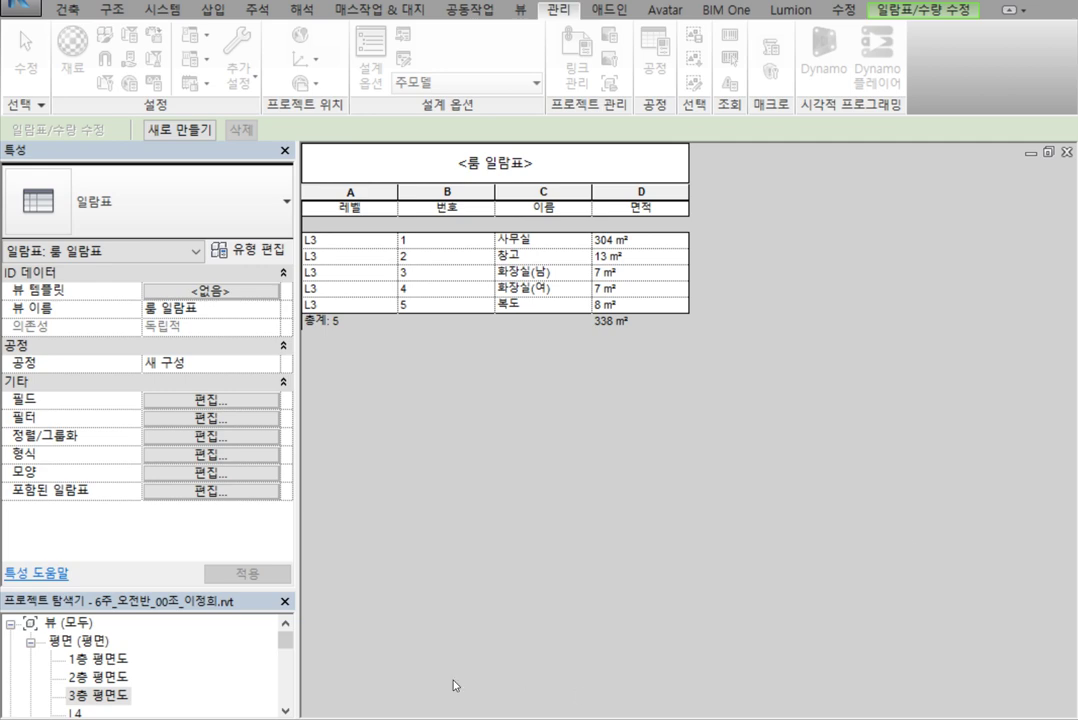
pyautogui.press('u')
pyautogui.press('n')
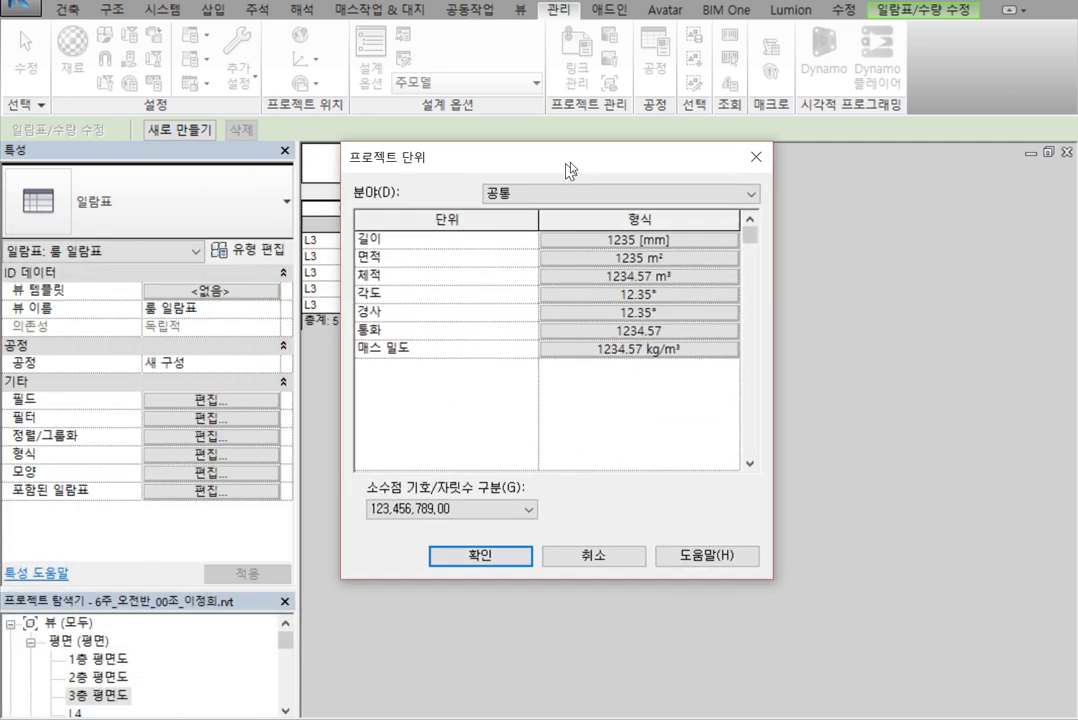
pyautogui.moveTo(566, 165); pyautogui.dragTo(541, 147)
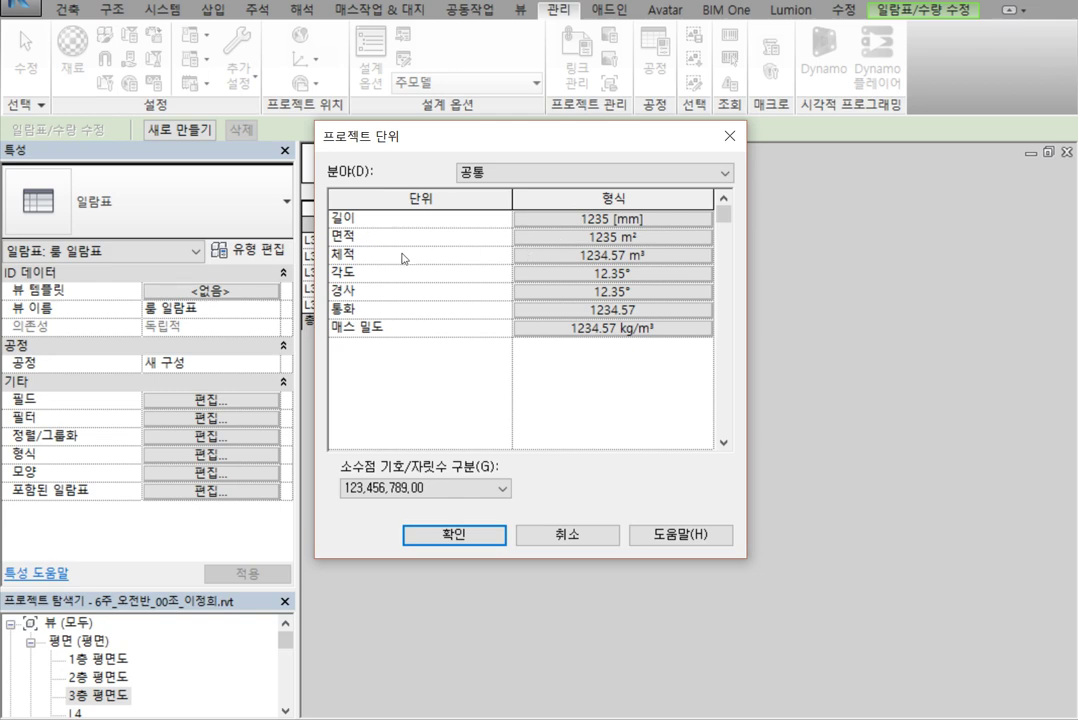
pyautogui.click(564, 238)
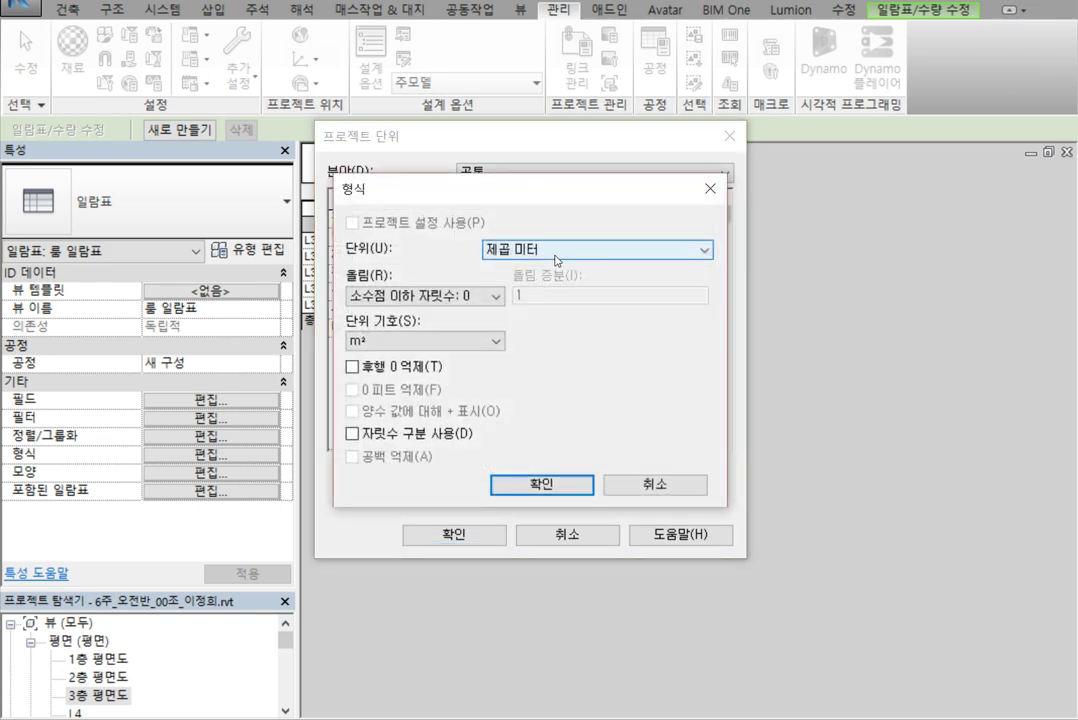
pyautogui.click(468, 296)
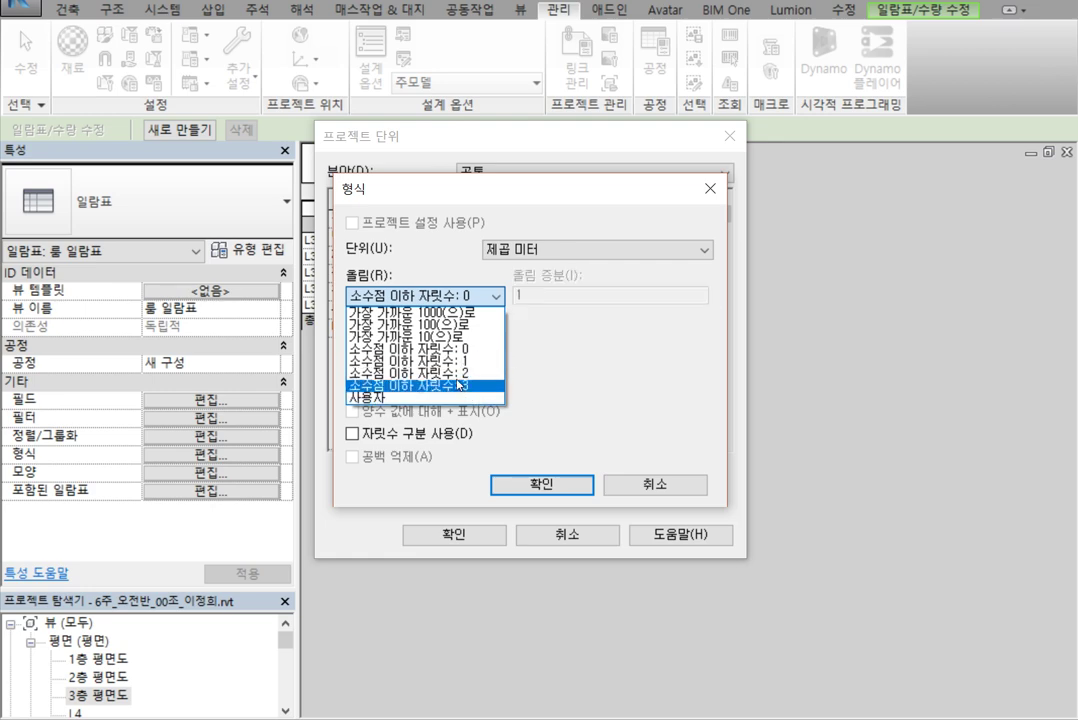
pyautogui.click(456, 376)
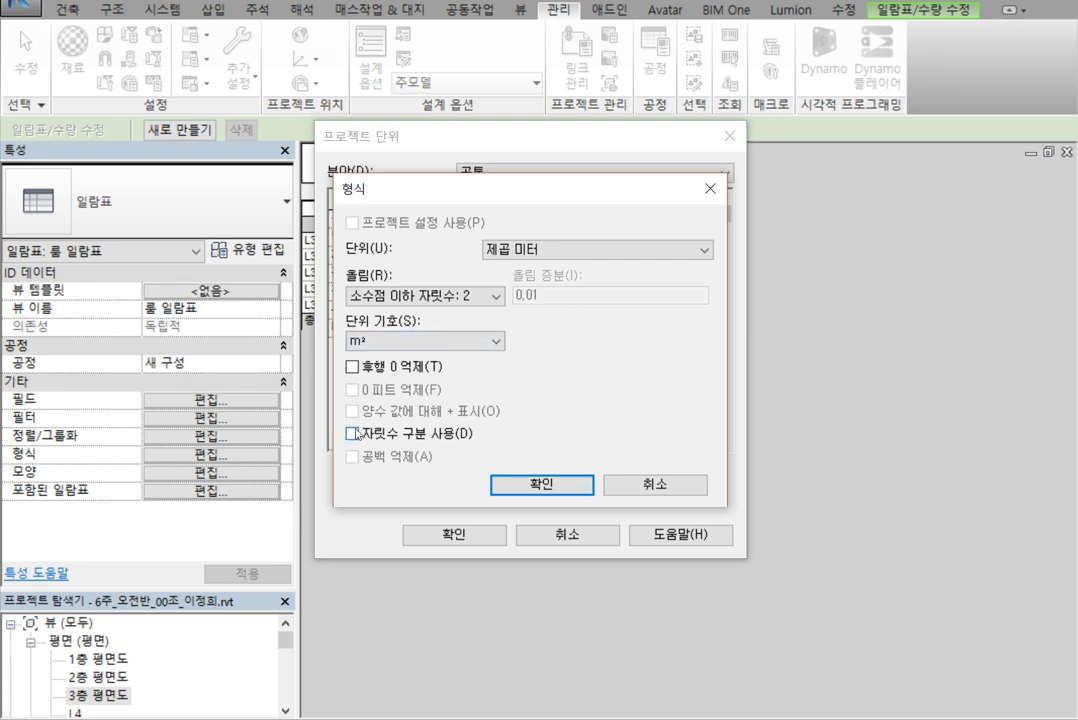
pyautogui.click(353, 433)
# Review the unit symbol choices for the area format and keep m²
pyautogui.click(388, 341)
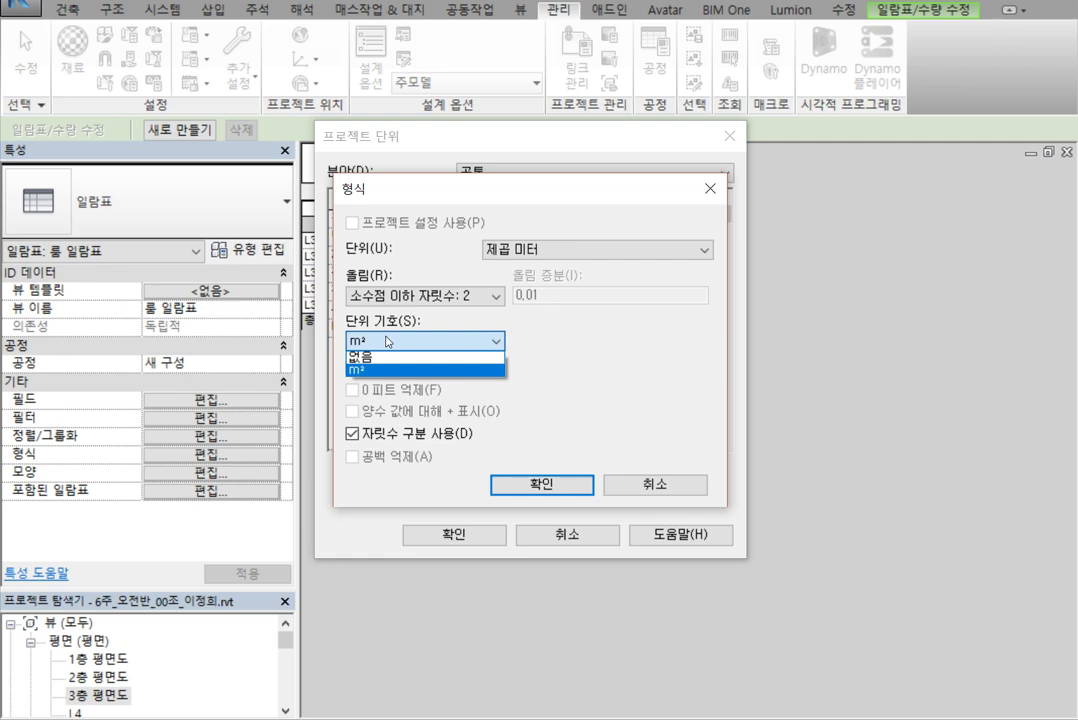
pyautogui.click(388, 341)
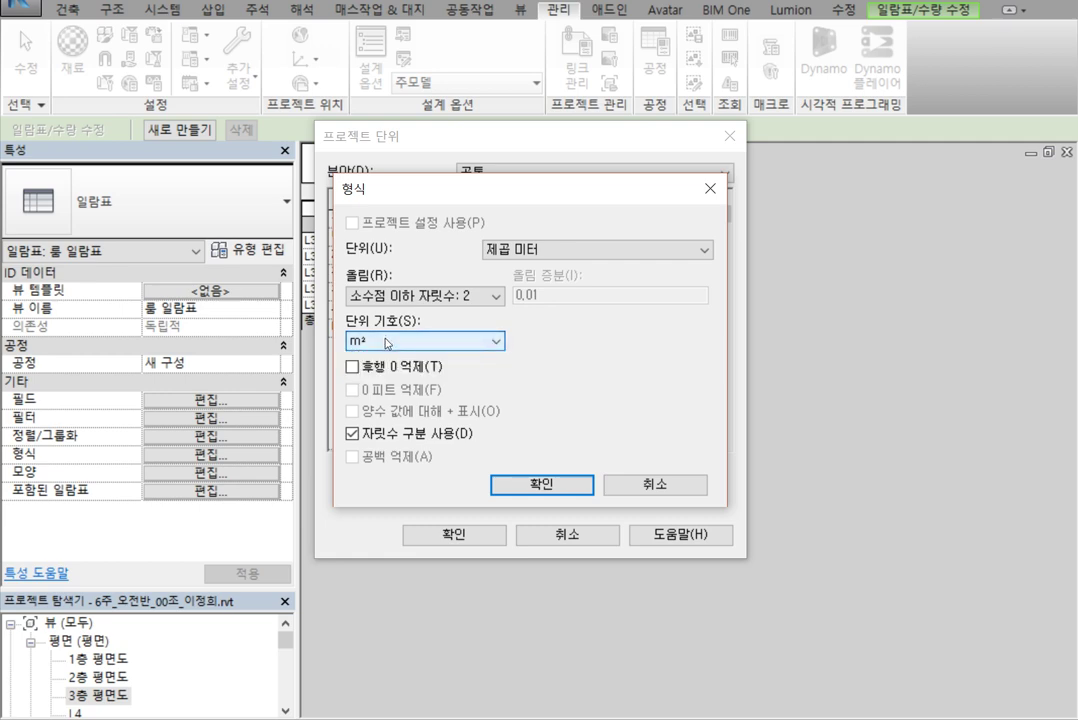
pyautogui.click(390, 341)
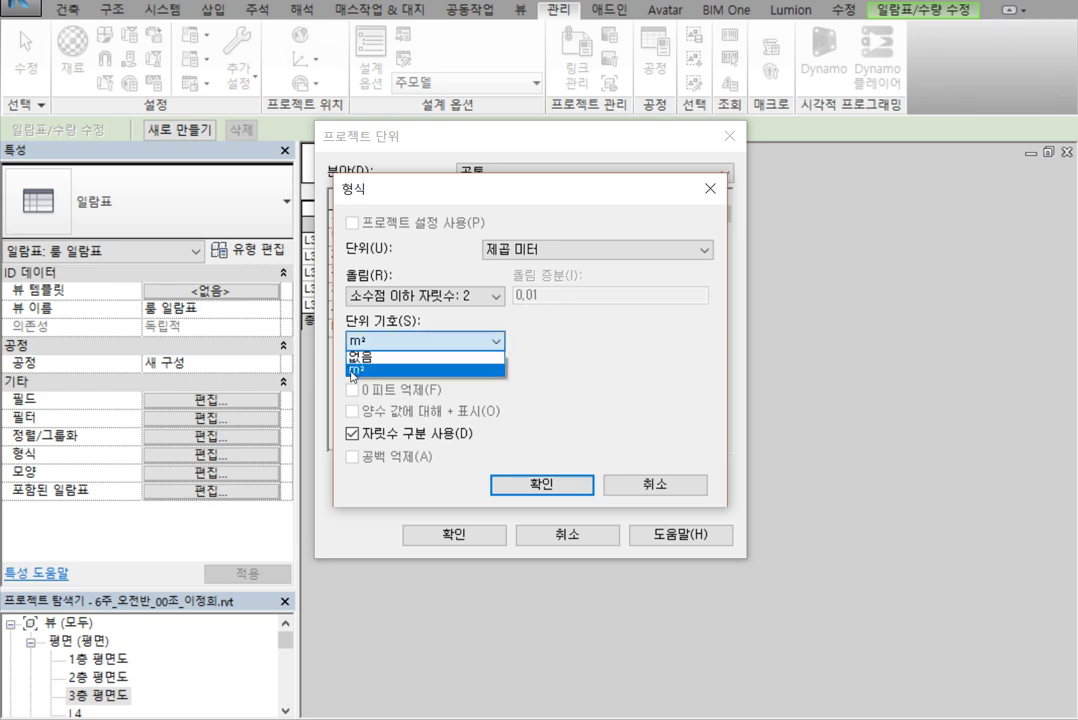
pyautogui.click(352, 371)
pyautogui.click(370, 341)
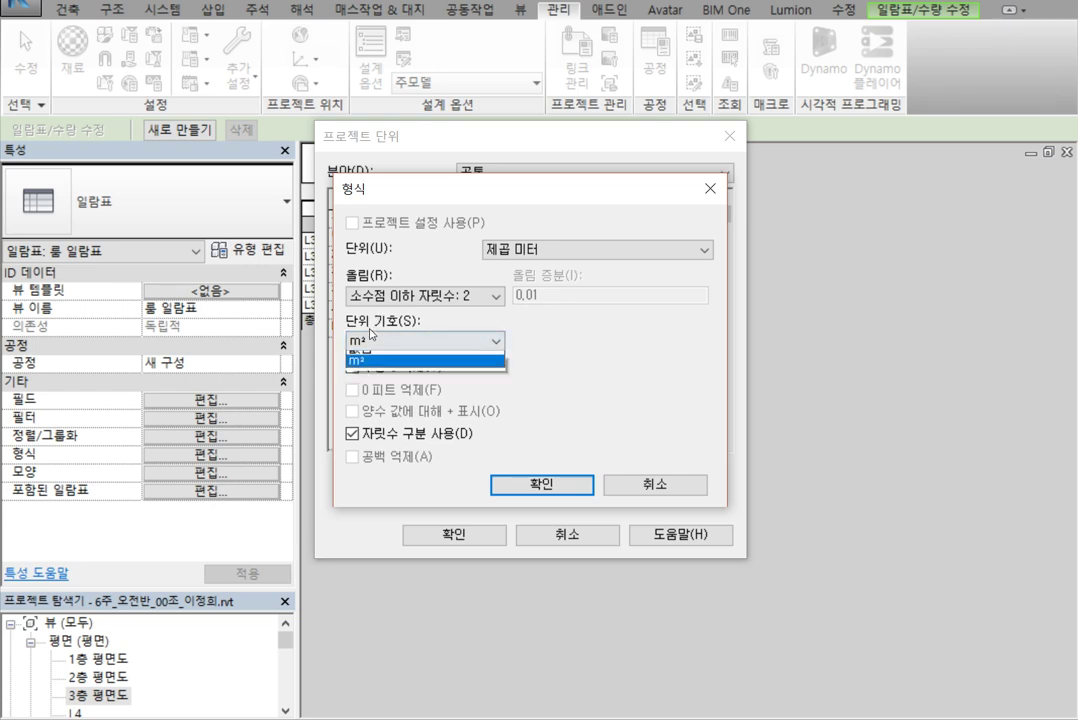
pyautogui.click(370, 341)
pyautogui.click(352, 367)
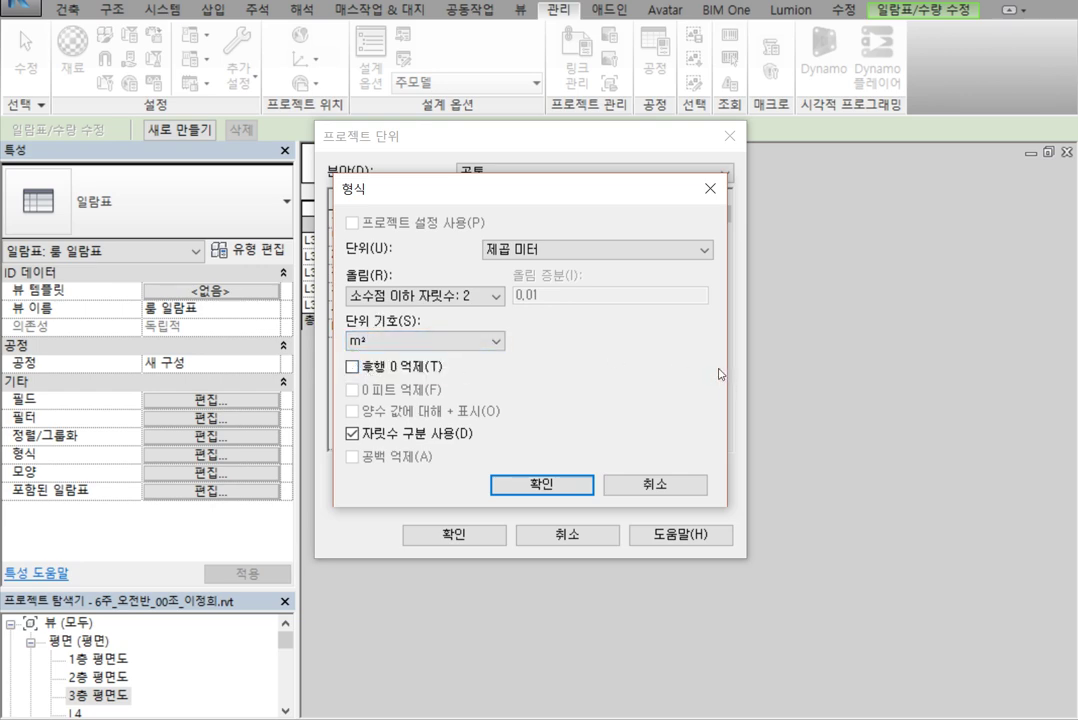
# Try the custom (사용자) rounding option for the area format
pyautogui.click(493, 296)
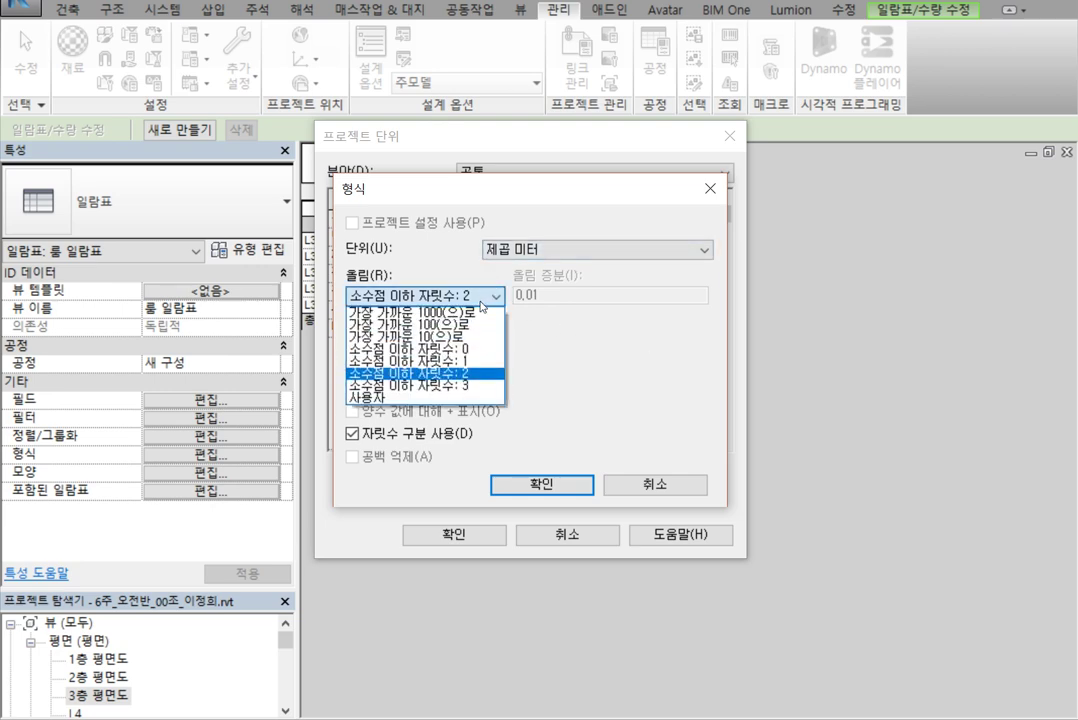
pyautogui.click(493, 296)
pyautogui.click(493, 296)
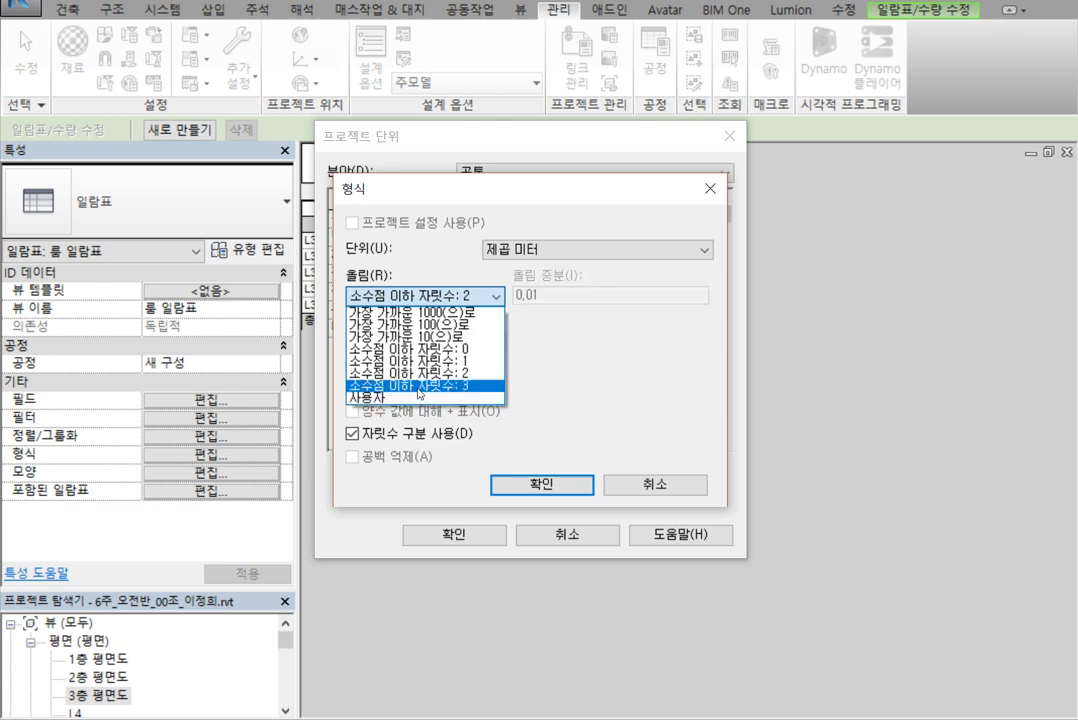
pyautogui.click(416, 397)
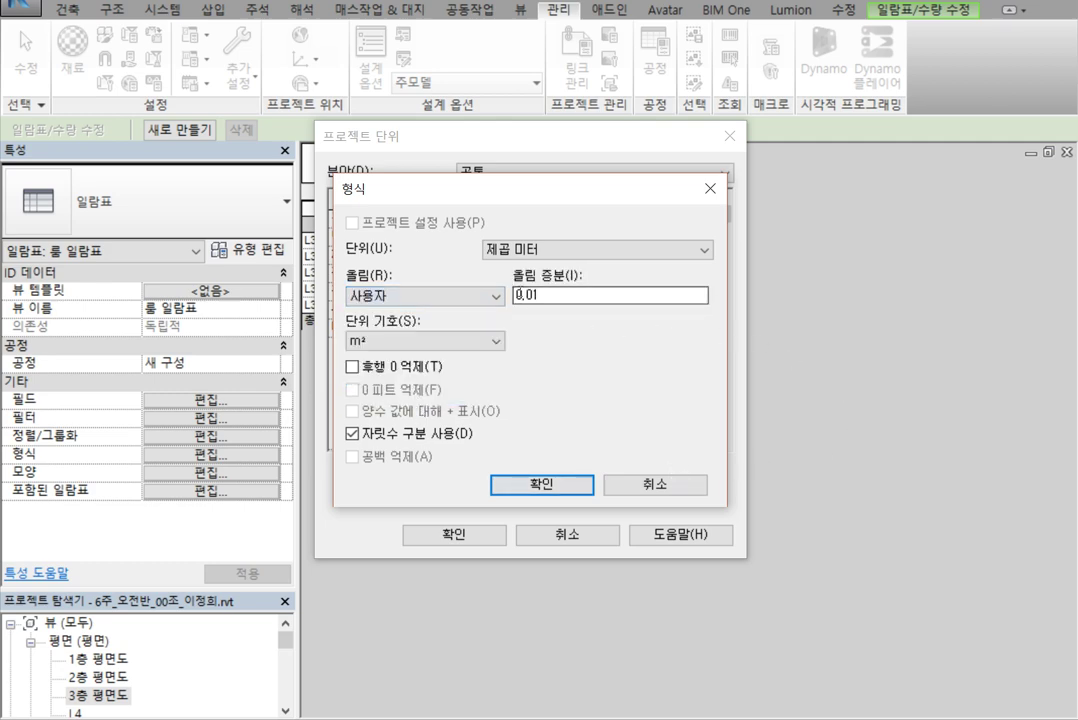
# Set the area rounding to two decimal places and confirm the format and the project units
pyautogui.click(475, 297)
pyautogui.click(440, 374)
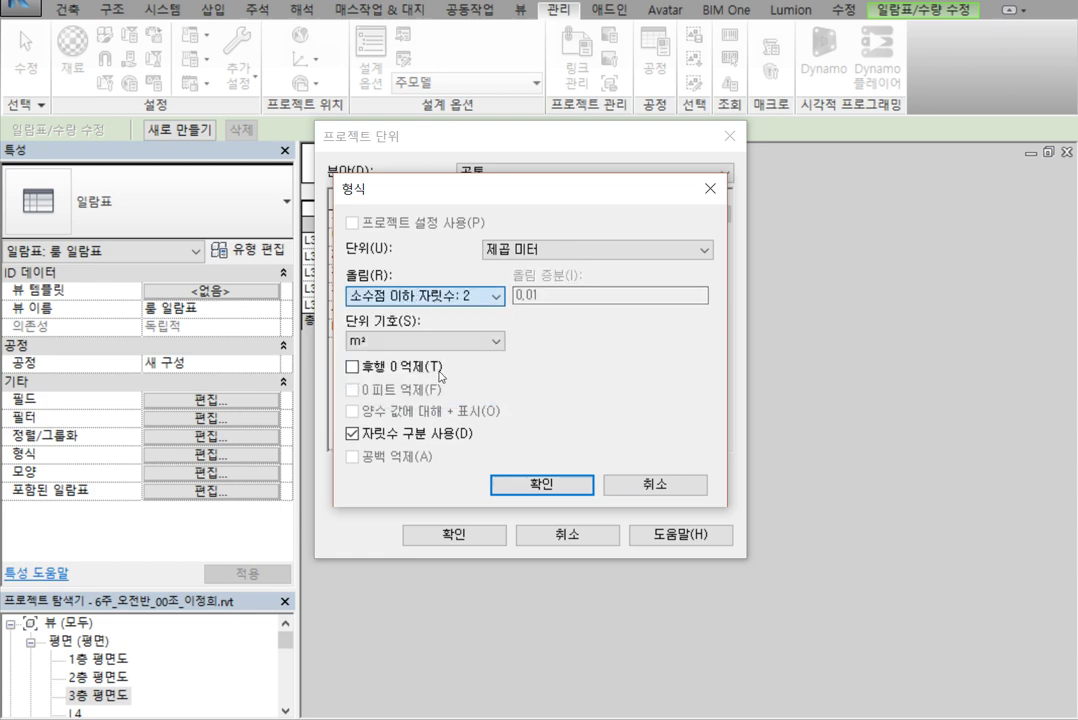
pyautogui.click(521, 482)
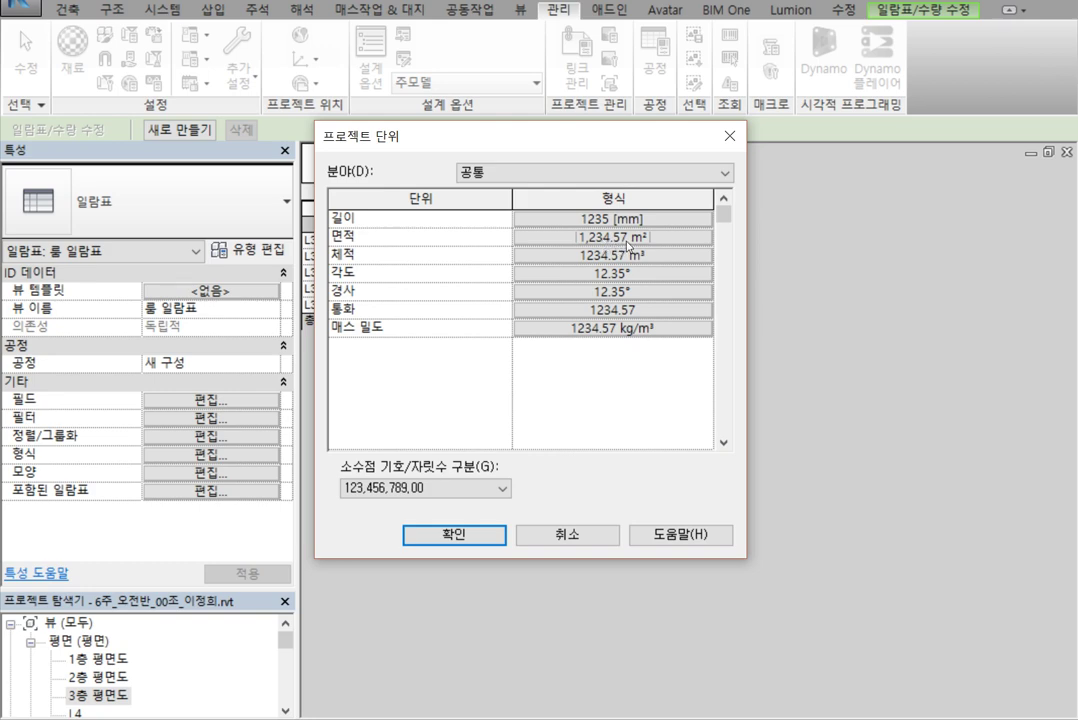
pyautogui.click(463, 537)
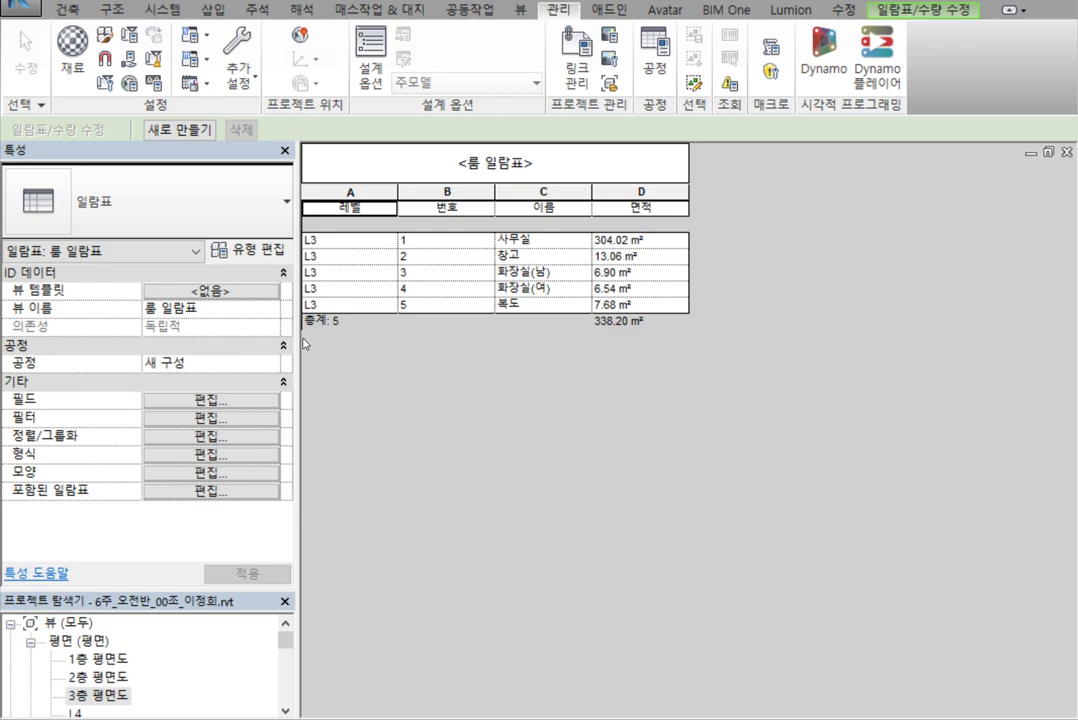
# Set the alignment of the schedule's 면적 field to 오른쪽 and apply the schedule properties
pyautogui.click(210, 472)
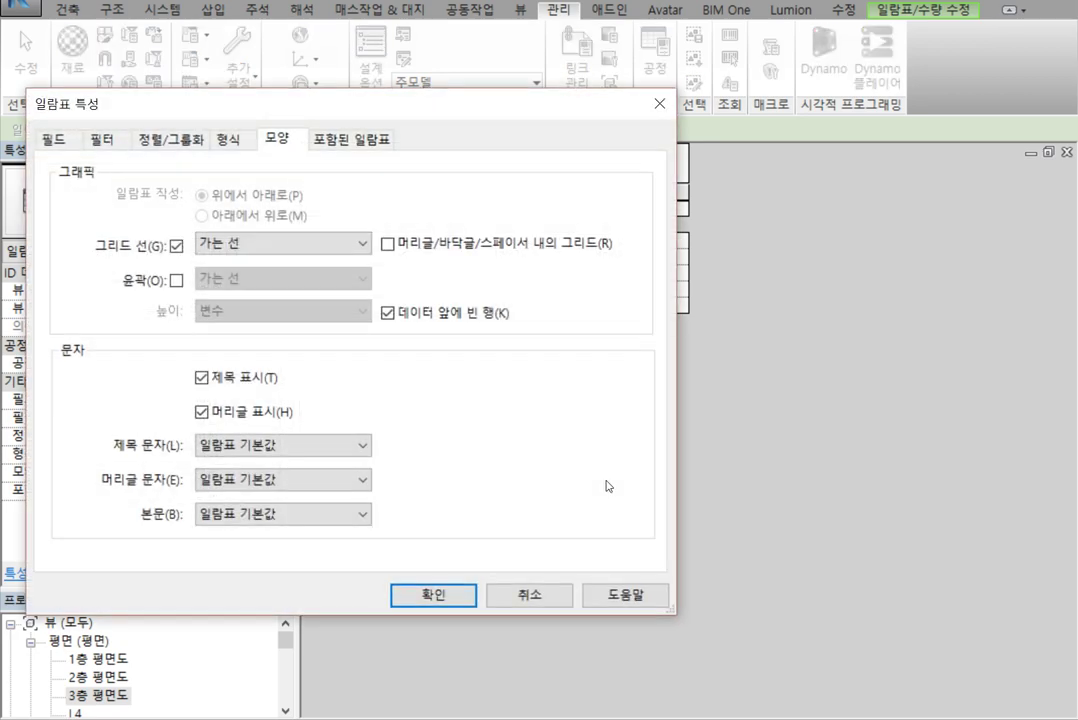
pyautogui.click(227, 152)
pyautogui.moveTo(272, 96); pyautogui.dragTo(537, 33)
pyautogui.click(340, 173)
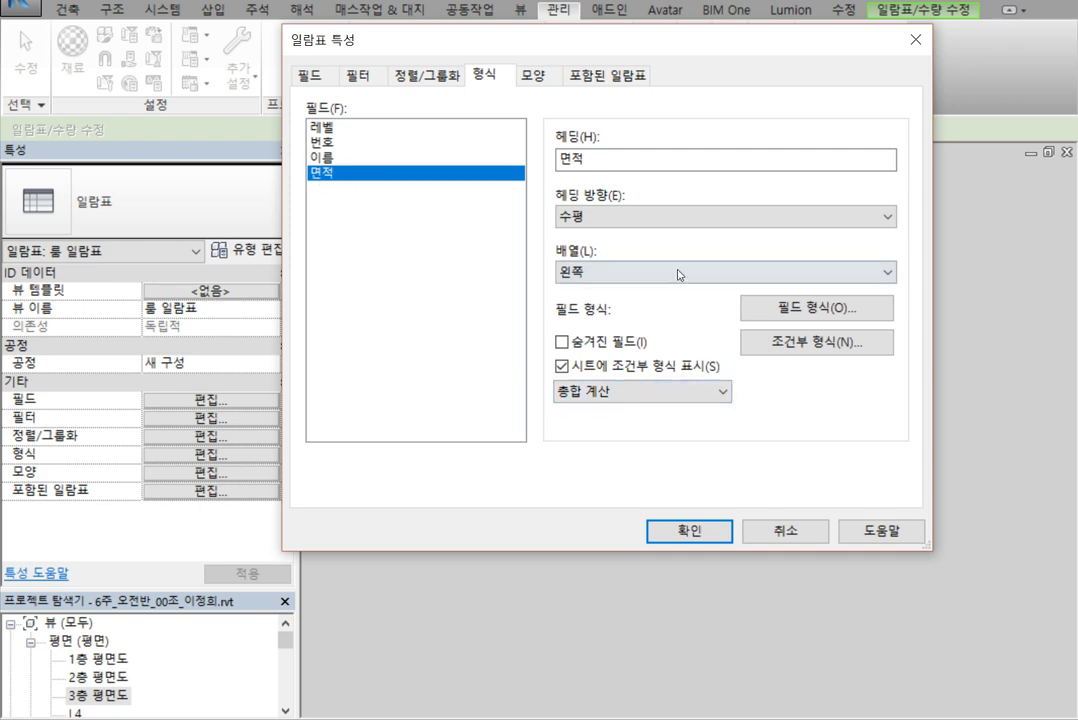
pyautogui.click(599, 280)
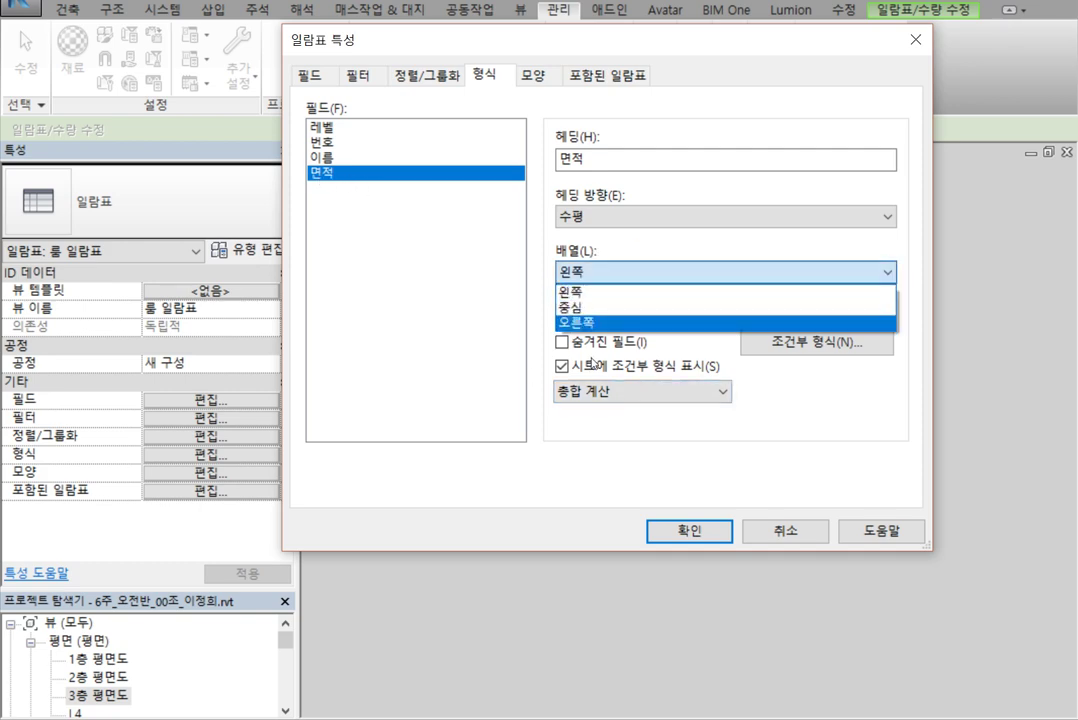
pyautogui.click(586, 325)
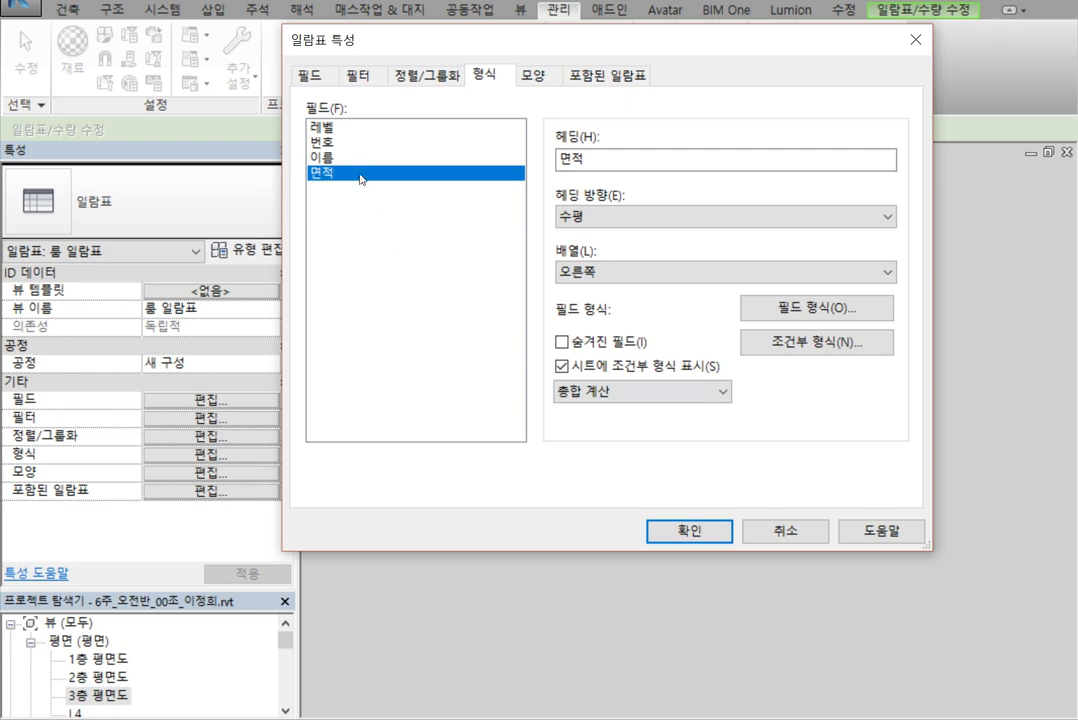
pyautogui.click(601, 276)
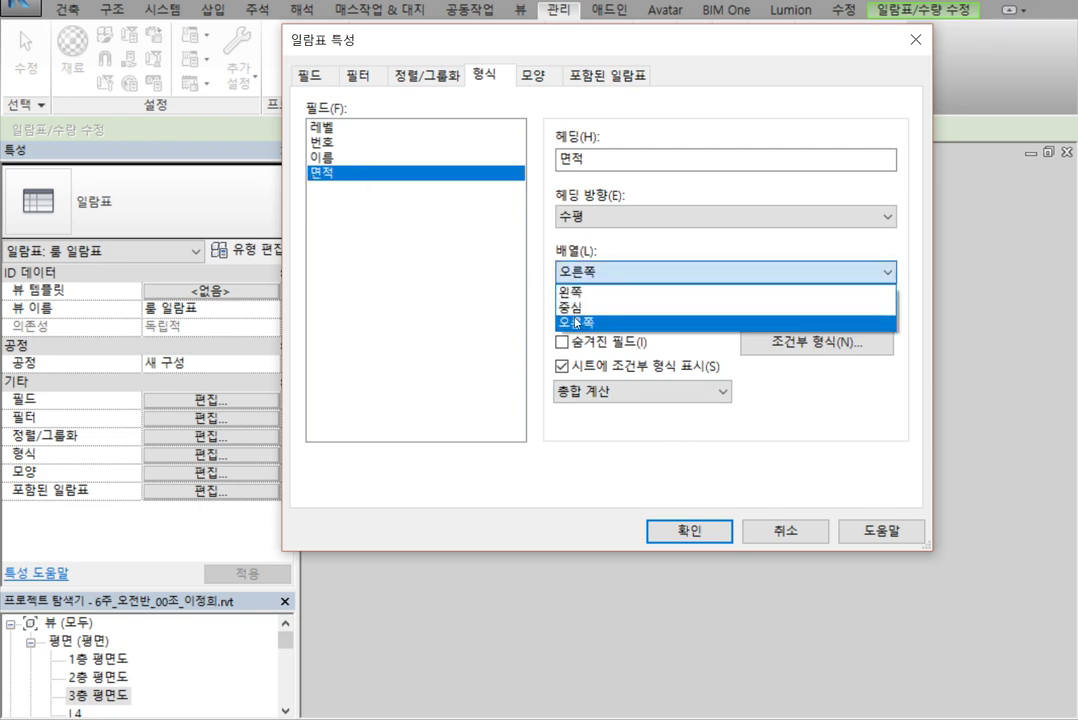
pyautogui.click(590, 322)
pyautogui.click(690, 530)
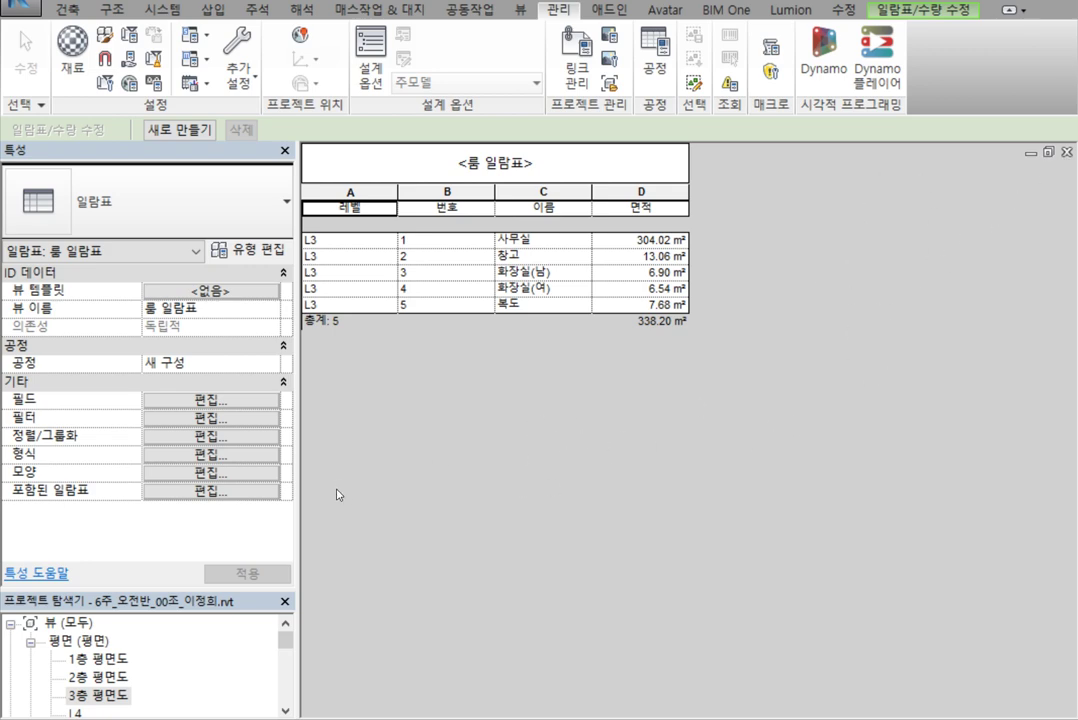
# Enlarge the project browser to show more of the project's views
pyautogui.moveTo(224, 591); pyautogui.dragTo(224, 452)
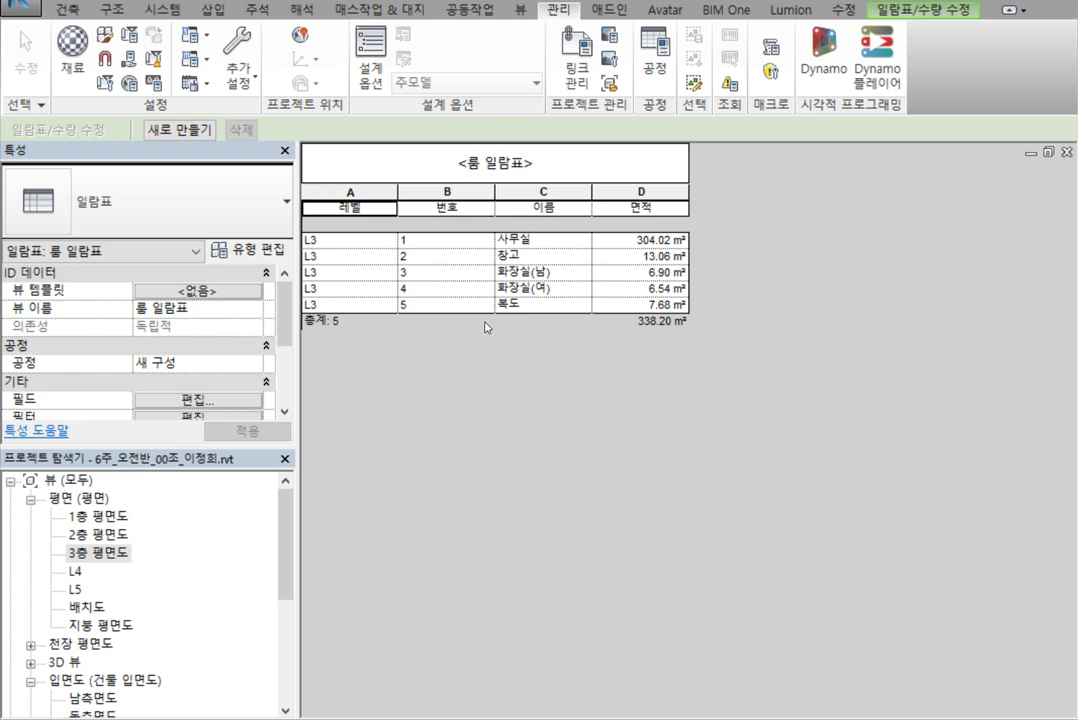
# Open the 3층 평면도 floor plan and bring its upper-right rooms into view
pyautogui.doubleClick(98, 552)
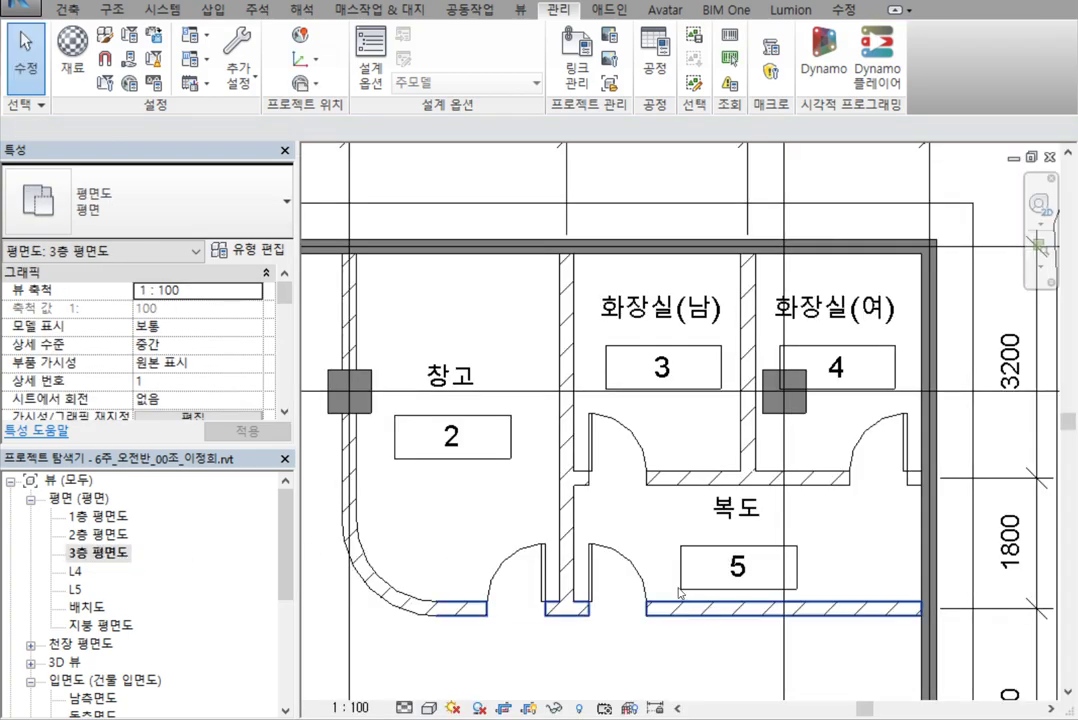
pyautogui.scroll(-3, 690, 546)
pyautogui.scroll(-5, 693, 545)
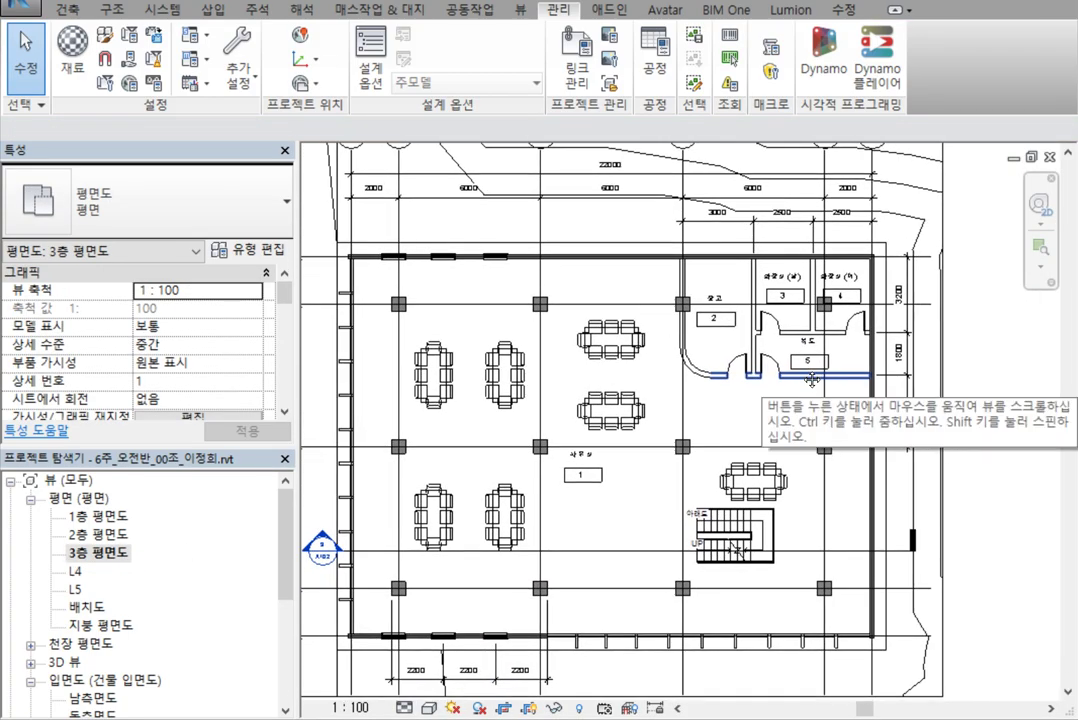
pyautogui.moveTo(788, 390); pyautogui.dragTo(464, 534, button='middle')
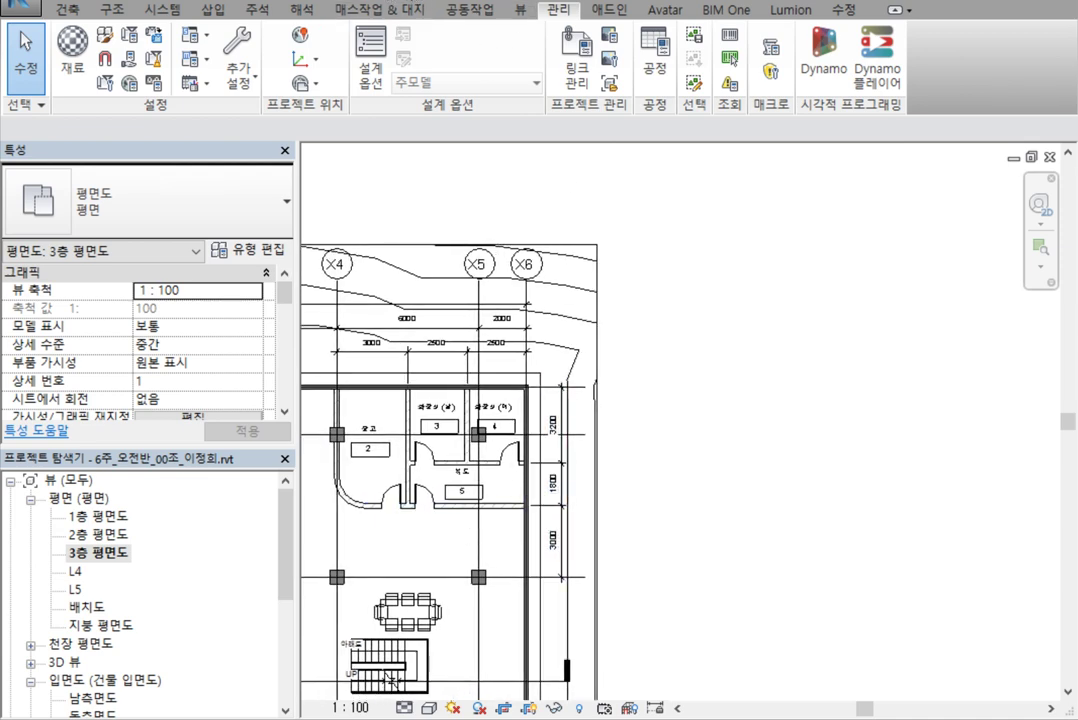
pyautogui.click(403, 1)
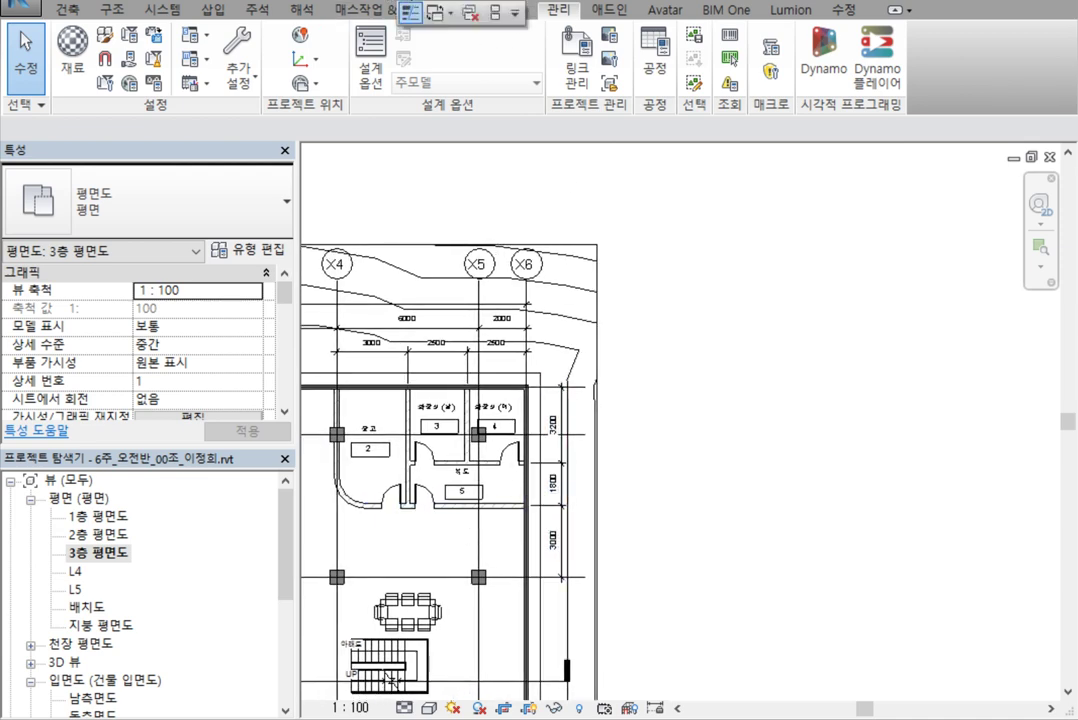
# Expand the project's 일람표/수량 category and open the 룸 일람표 schedule
pyautogui.click(110, 558)
pyautogui.scroll(-2, 110, 558)
pyautogui.scroll(-3, 85, 587)
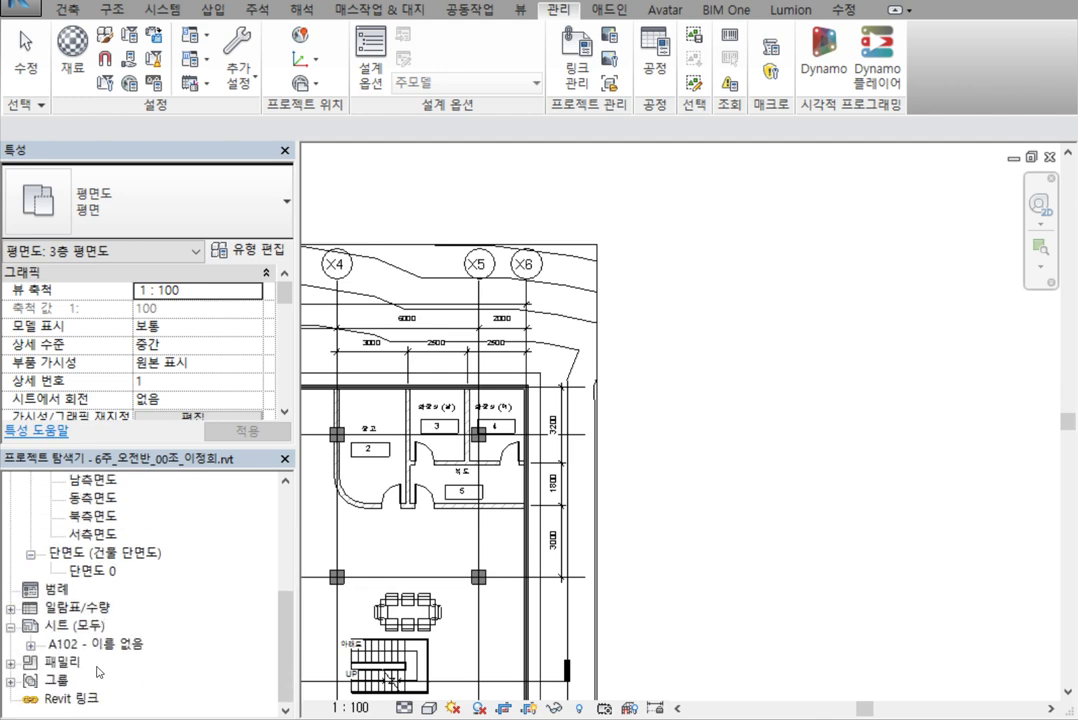
pyautogui.click(11, 607)
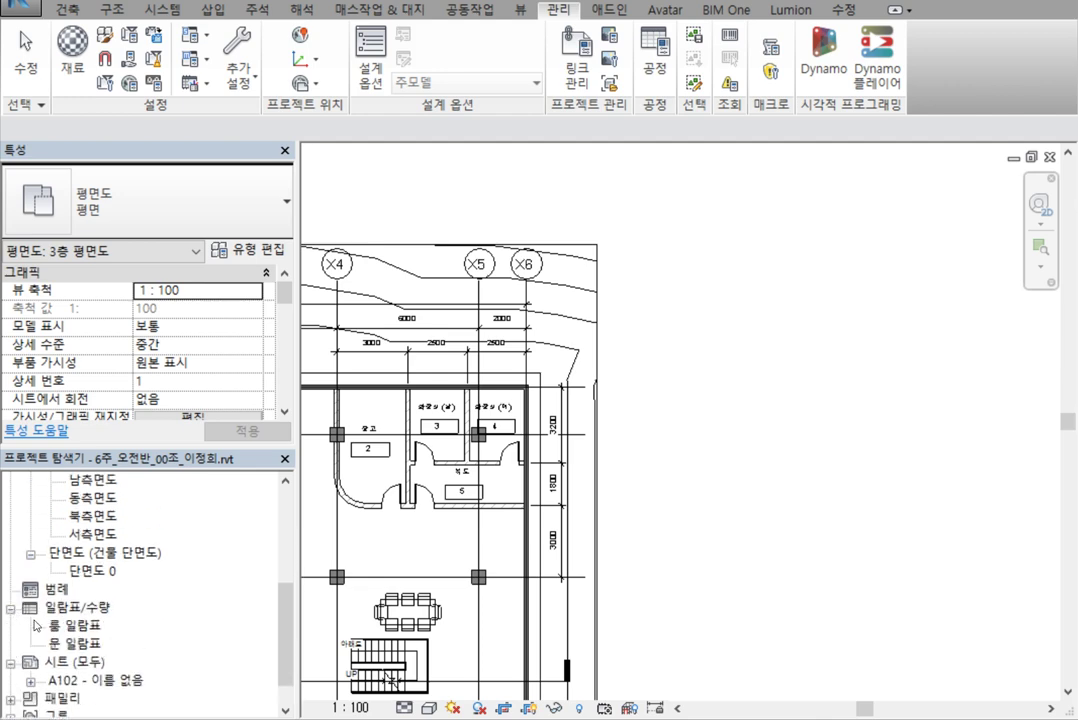
pyautogui.doubleClick(76, 625)
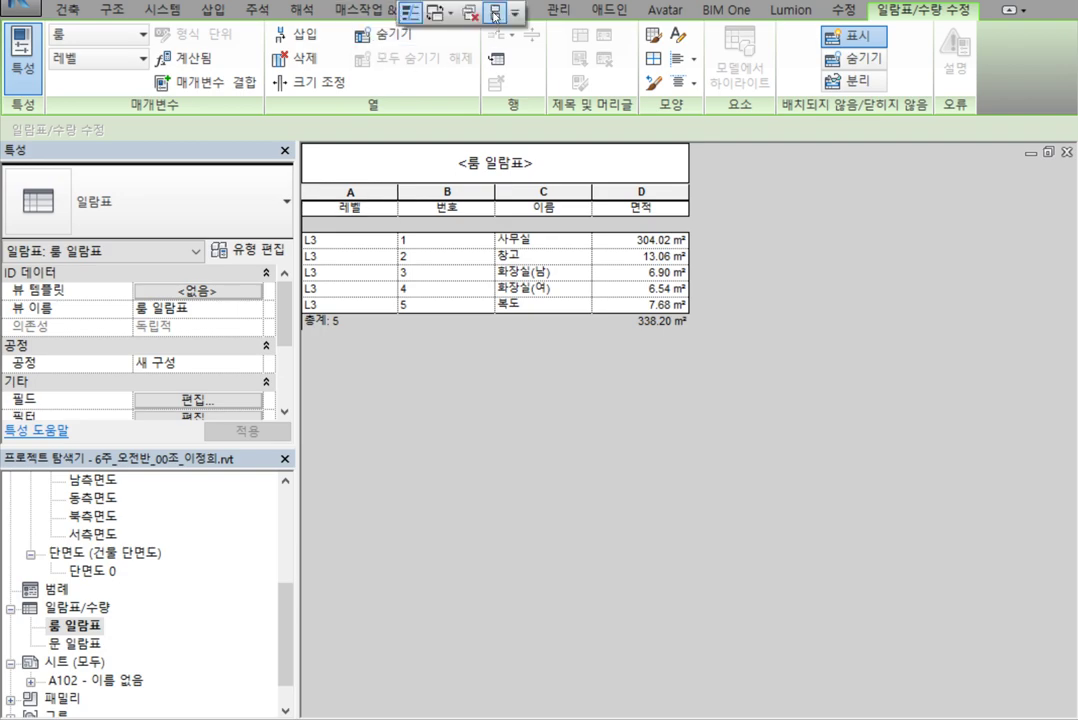
# Tile the 룸 일람표 and 3층 평면도 views side by side, closing the unrelated 프로젝트1 plan, and narrow the properties and browser palettes
pyautogui.click(417, 15)
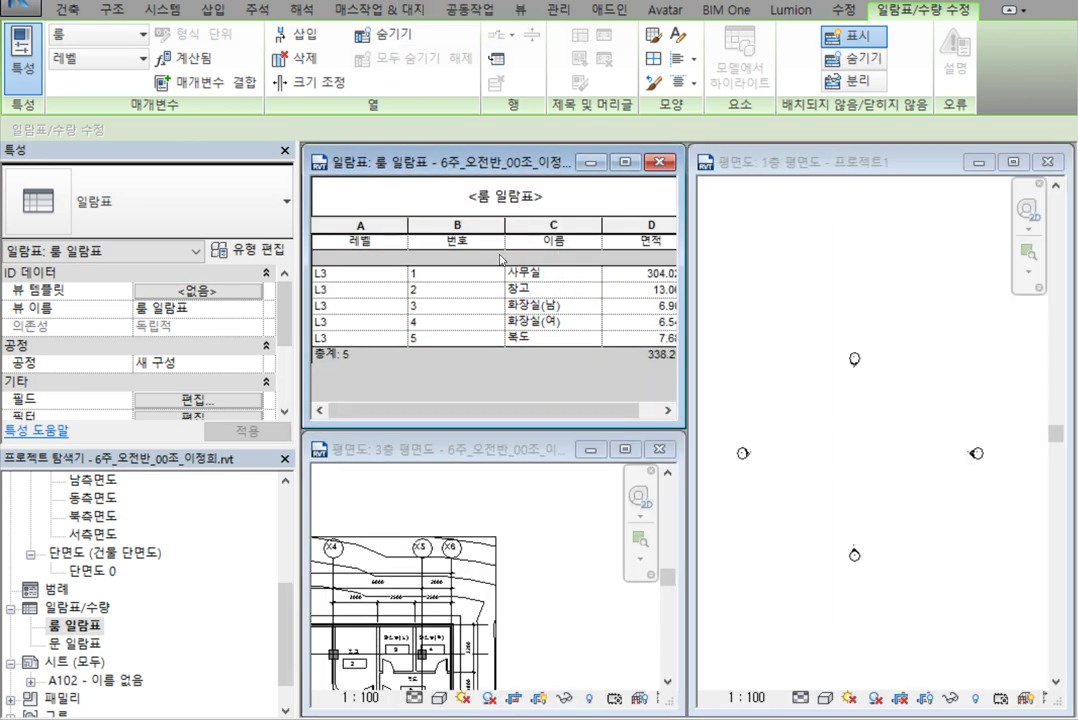
pyautogui.click(1048, 161)
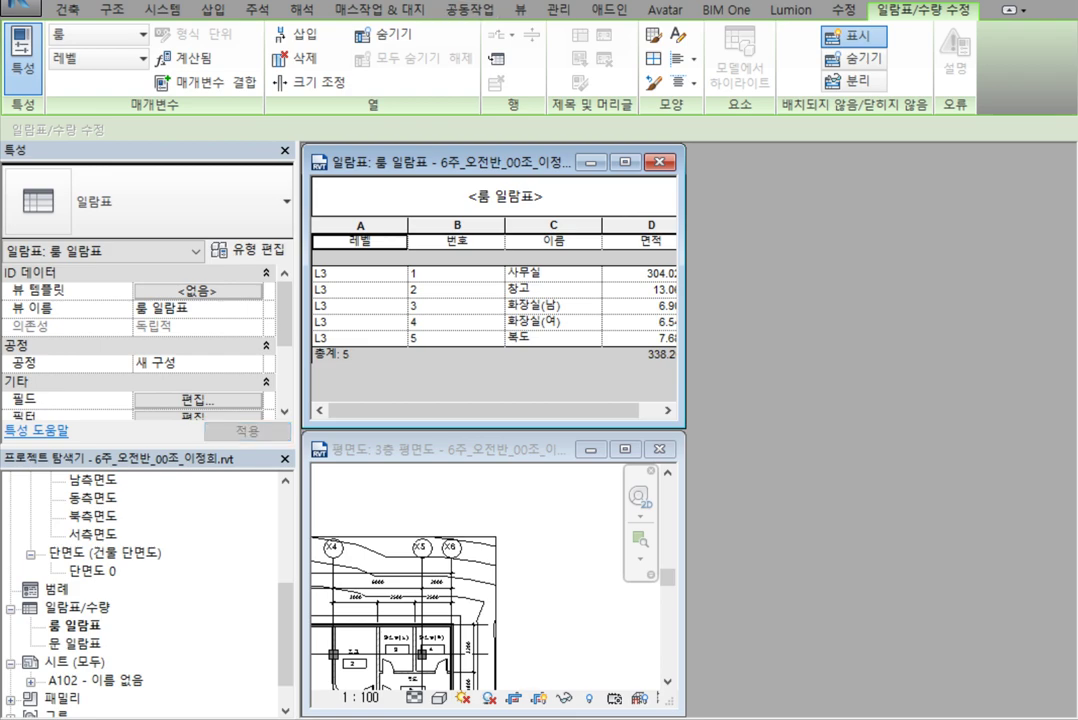
pyautogui.click(417, 12)
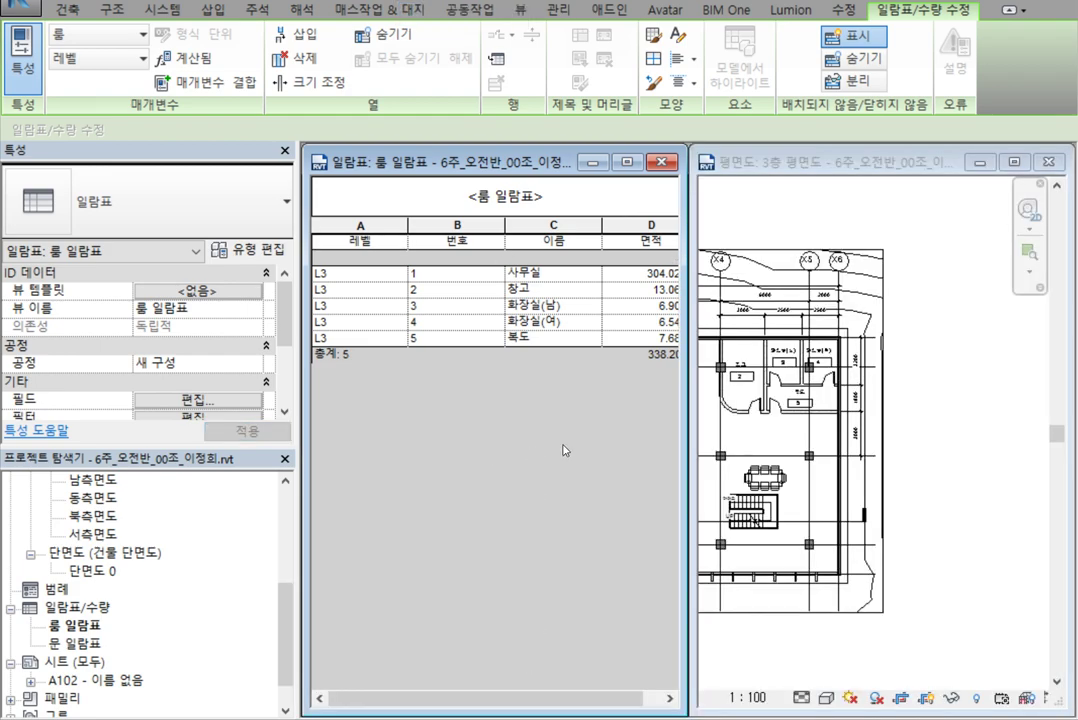
pyautogui.click(302, 589)
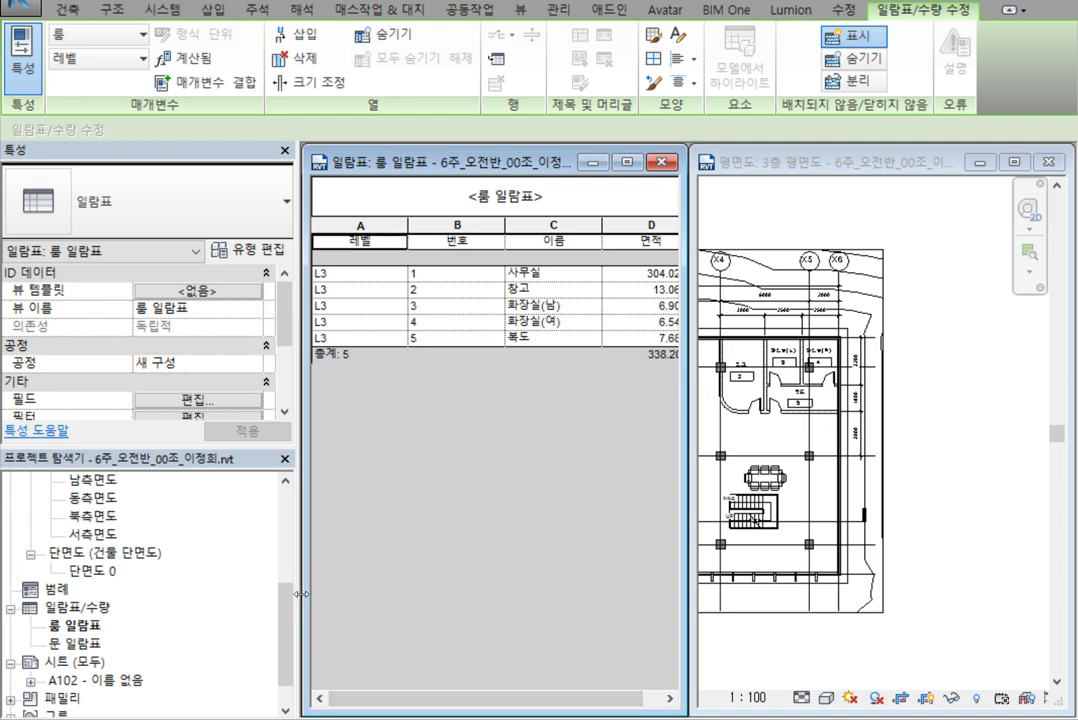
pyautogui.moveTo(298, 612); pyautogui.dragTo(185, 613)
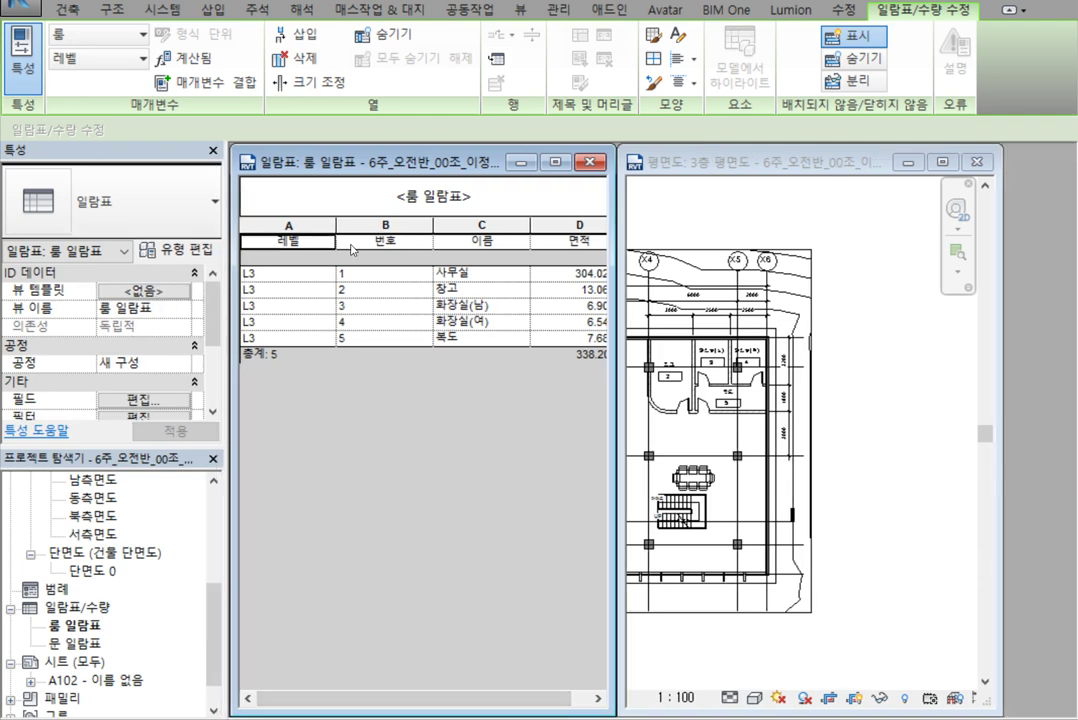
# Narrow the 레벨, 번호 and 이름 columns of the room schedule so the full 면적 column fits
pyautogui.moveTo(336, 219); pyautogui.dragTo(292, 219)
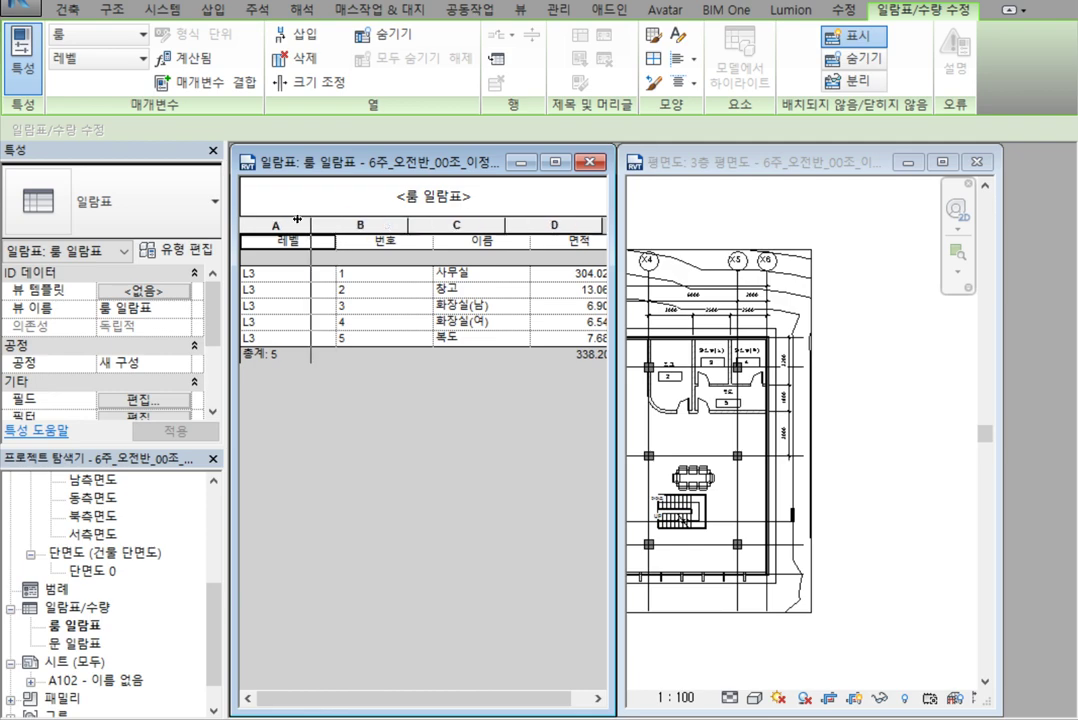
pyautogui.moveTo(389, 224); pyautogui.dragTo(334, 224)
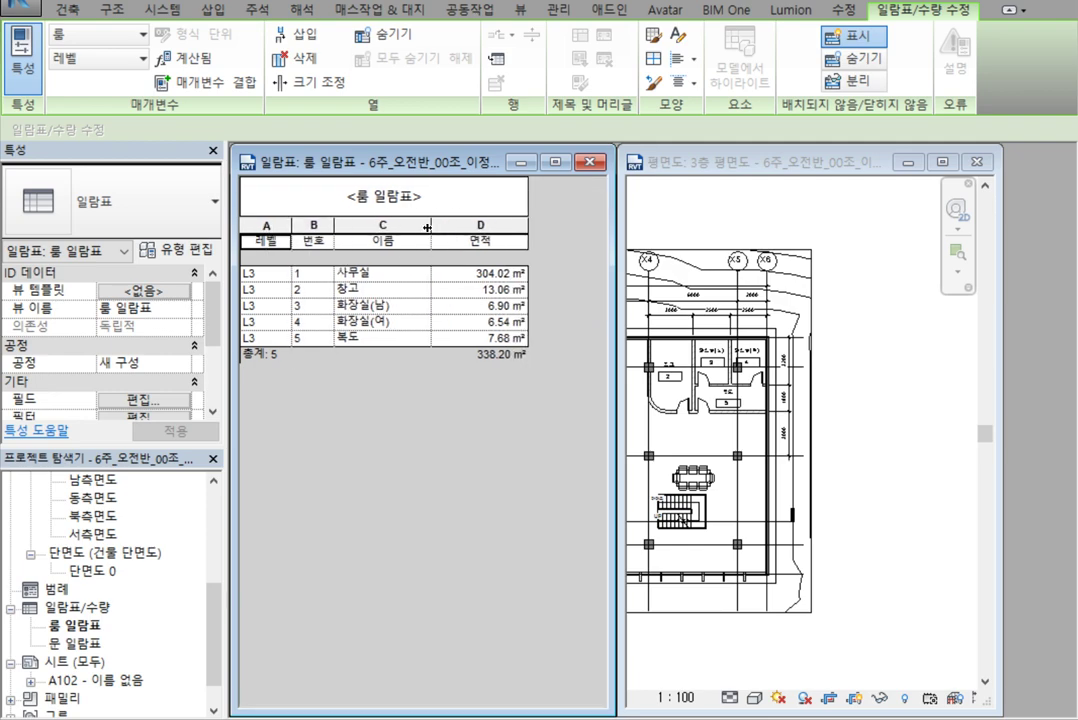
pyautogui.moveTo(431, 224); pyautogui.dragTo(406, 224)
# Select the 복도 room in the third-floor plan to examine its boundary relative to the walls
pyautogui.click(890, 476)
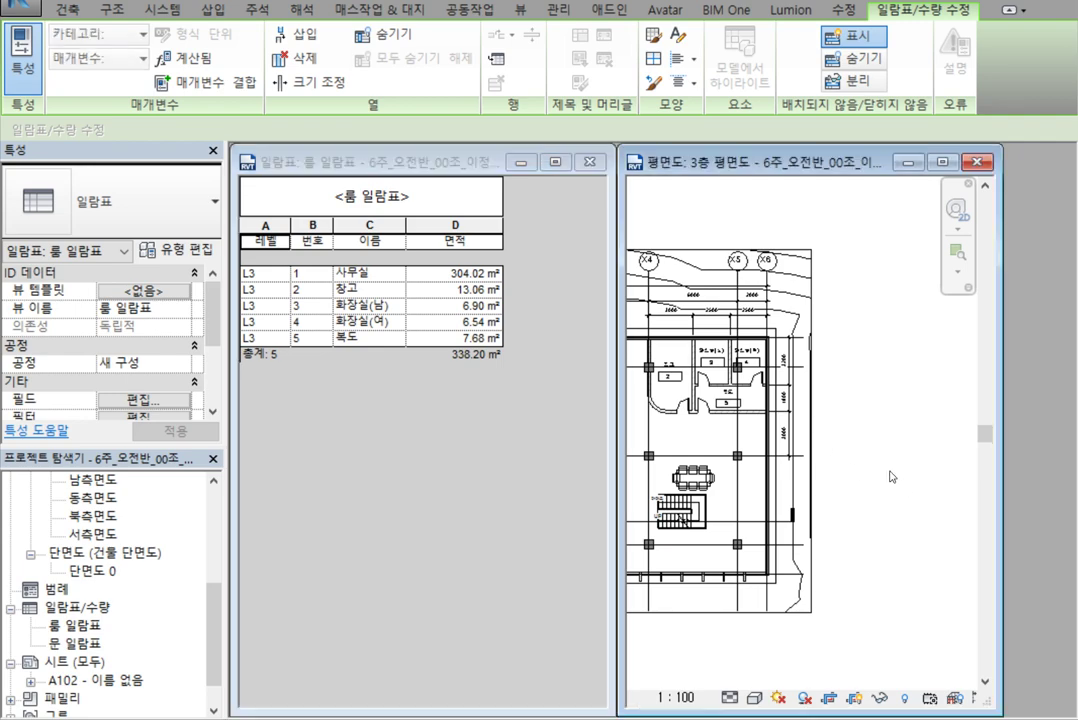
pyautogui.scroll(4, 732, 384)
pyautogui.moveTo(768, 410); pyautogui.dragTo(877, 426, button='middle')
pyautogui.scroll(4, 873, 431)
pyautogui.scroll(-4, 798, 410)
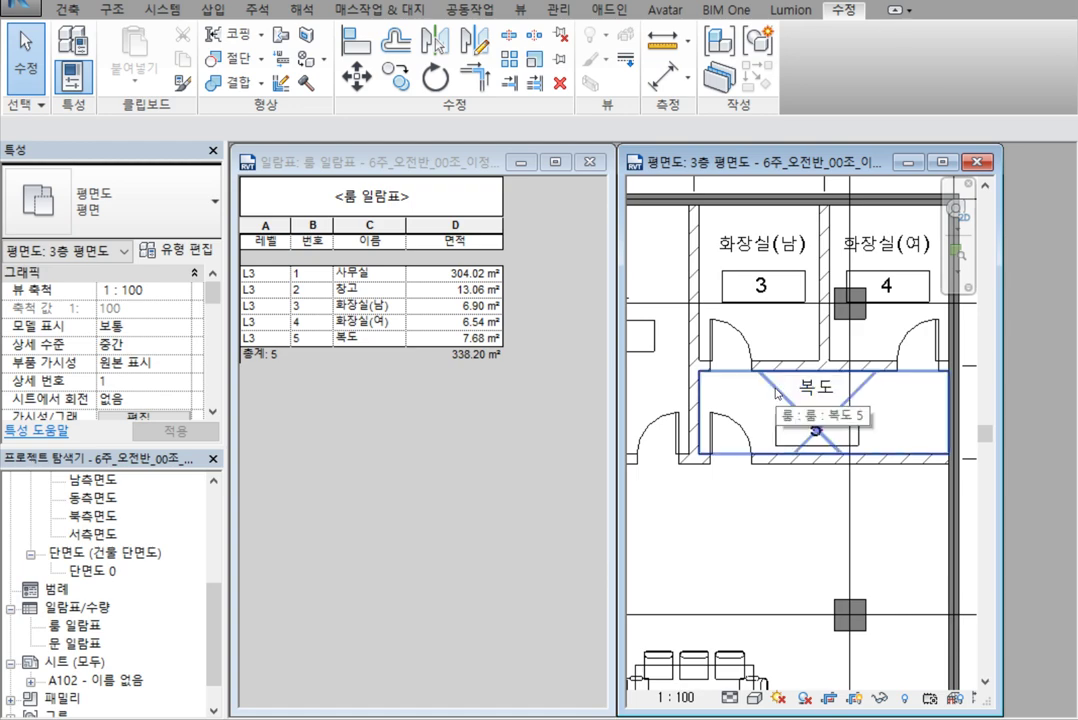
pyautogui.click(777, 393)
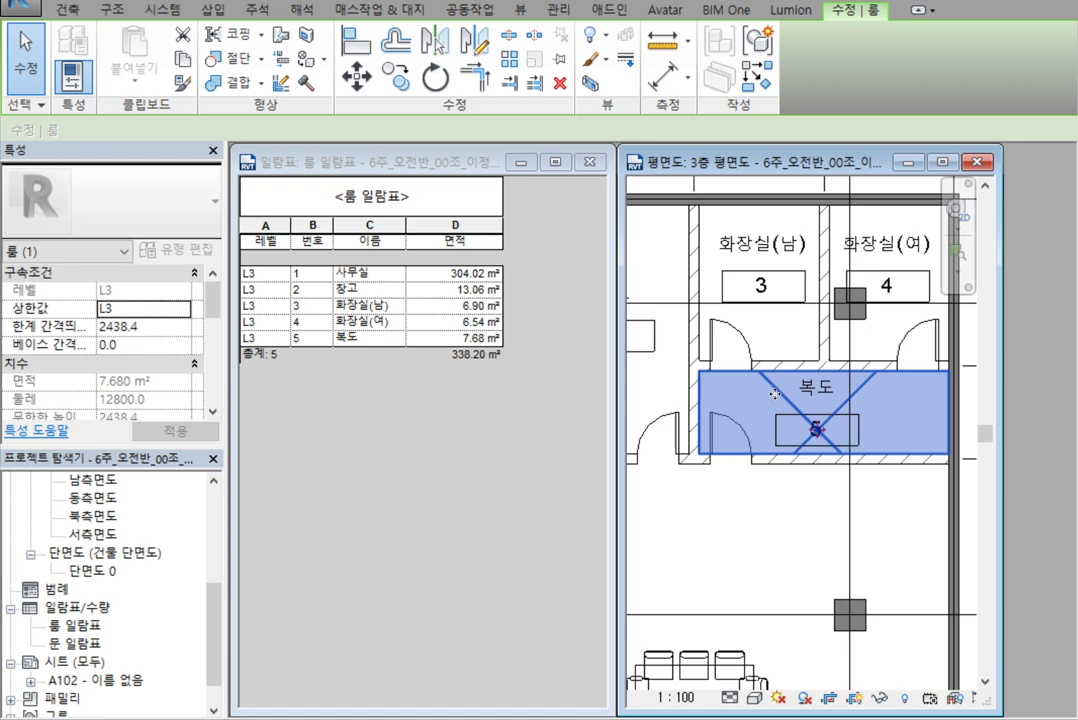
pyautogui.click(771, 521)
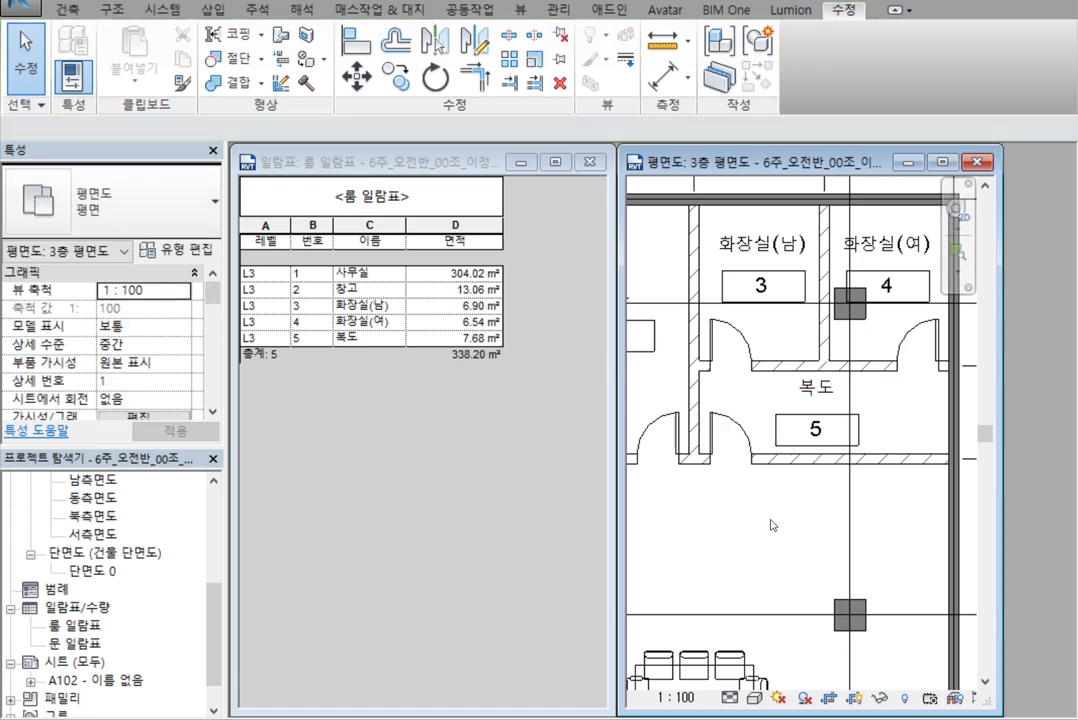
# Set the room area calculation to 벽 중앙에서(N) in the area and volume computations
pyautogui.click(64, 11)
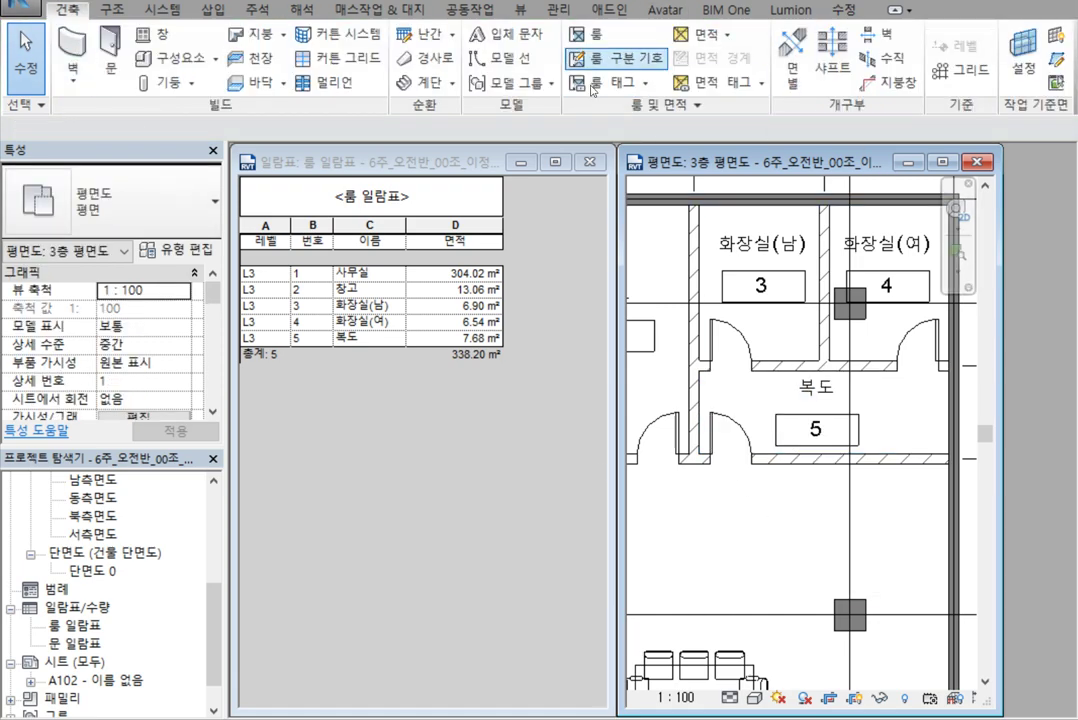
pyautogui.click(701, 106)
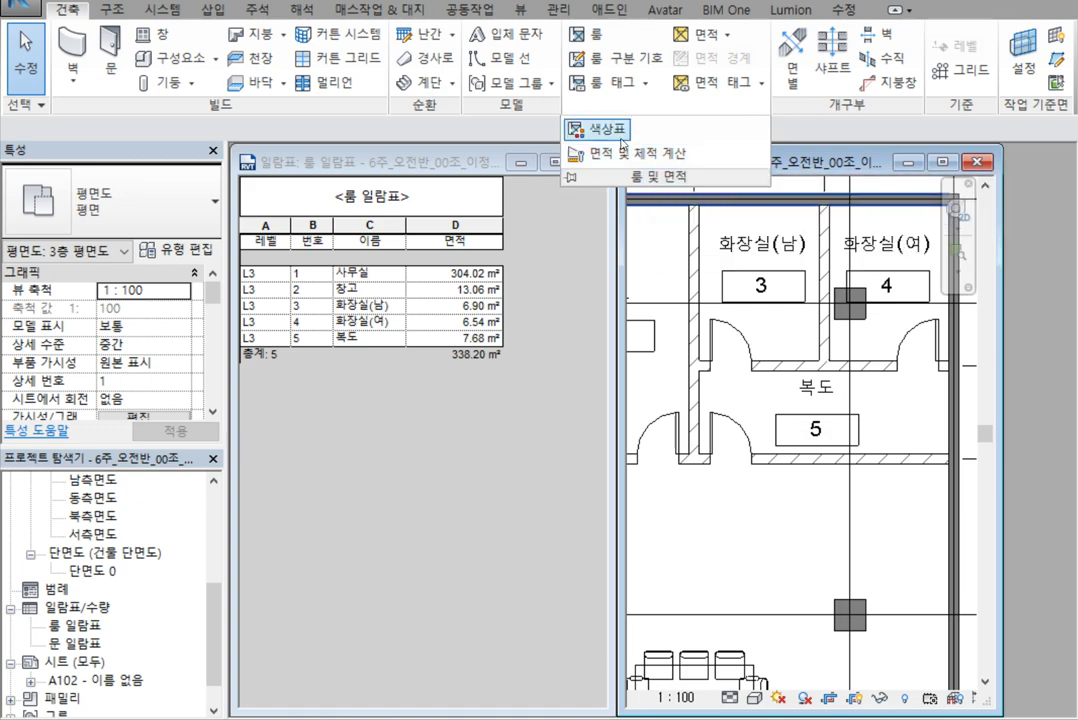
pyautogui.click(589, 155)
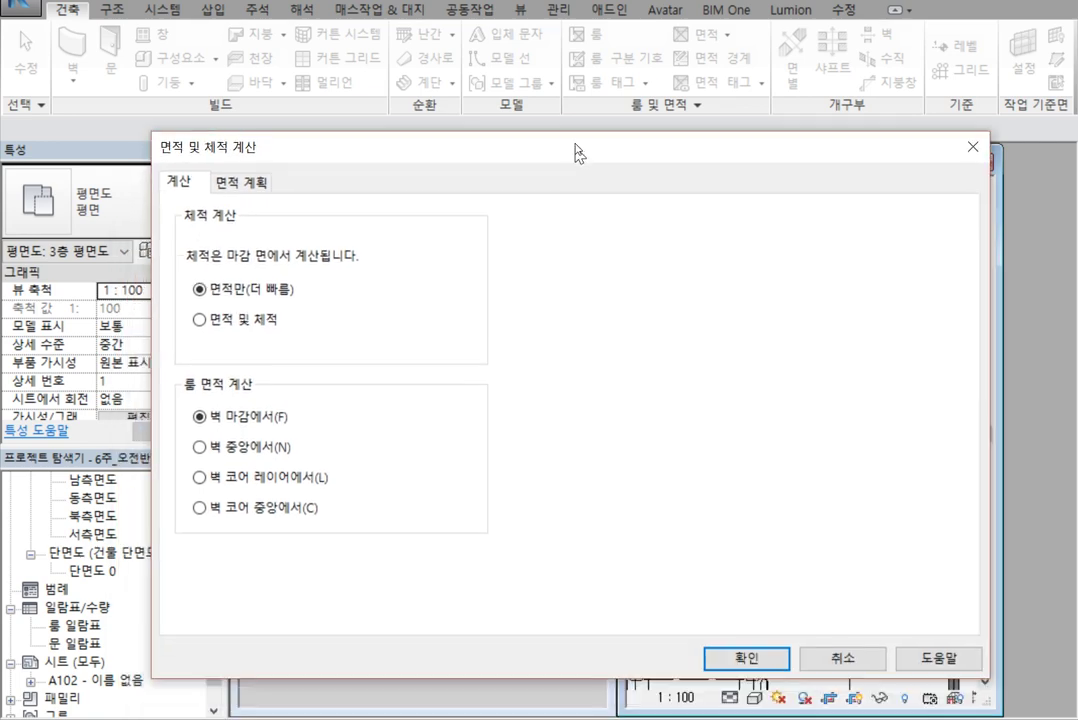
pyautogui.moveTo(551, 234); pyautogui.dragTo(575, 137)
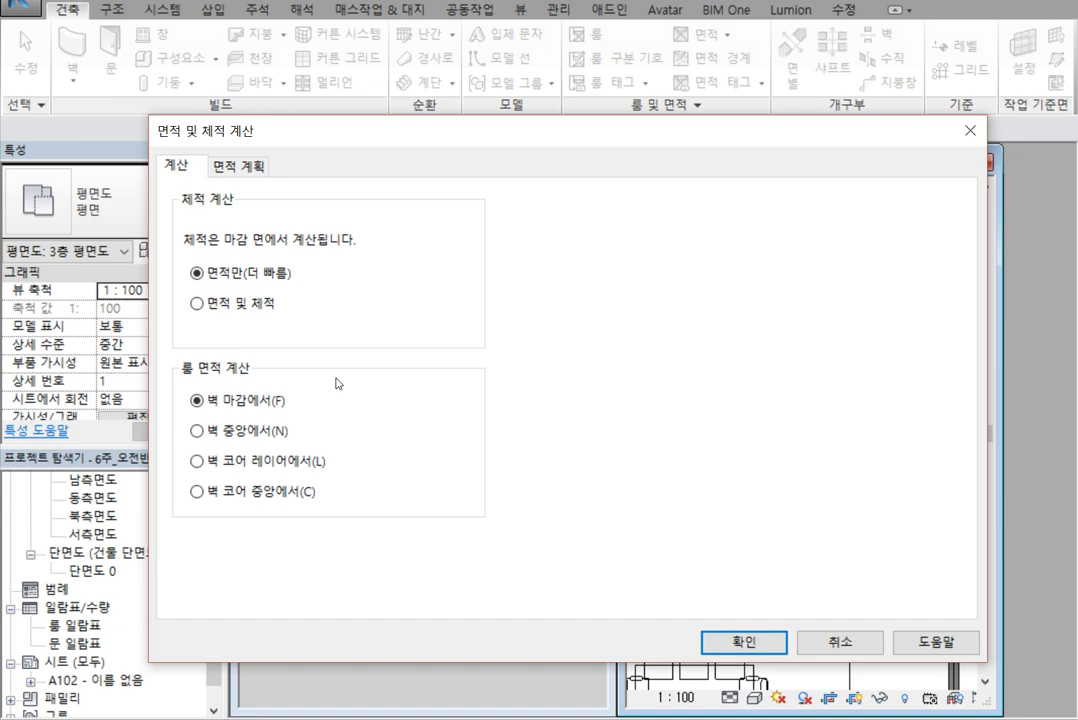
pyautogui.click(197, 431)
pyautogui.click(750, 641)
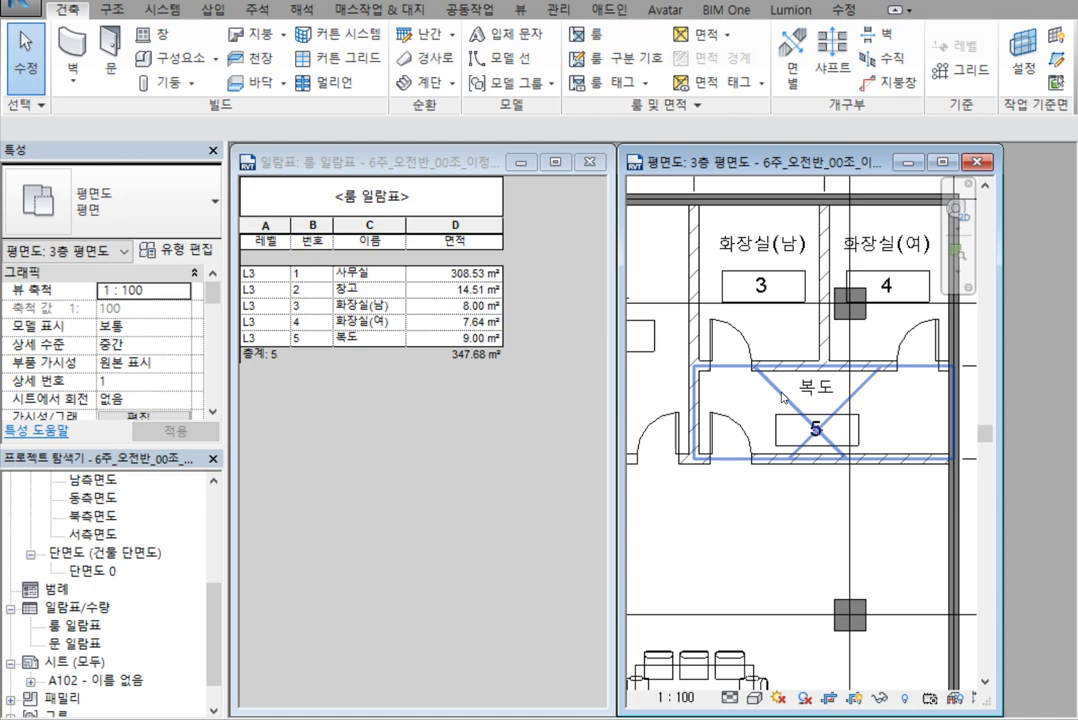
# Return the room area calculation to 벽 마감에서(F) to compare the scheduled areas
pyautogui.click(697, 105)
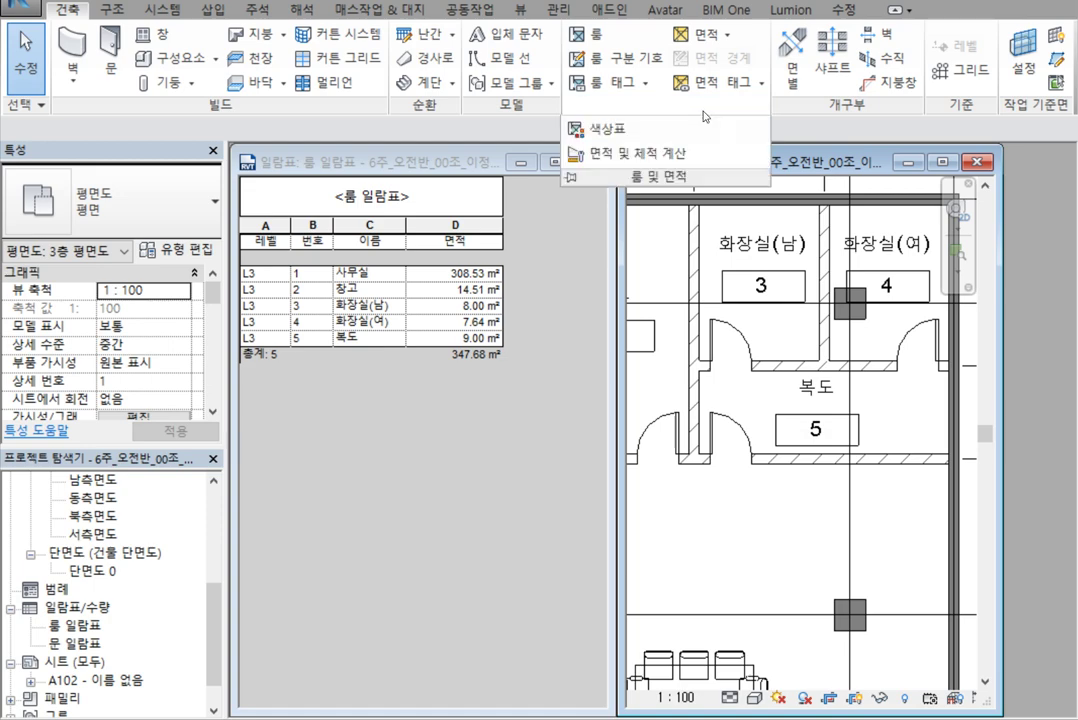
pyautogui.click(575, 149)
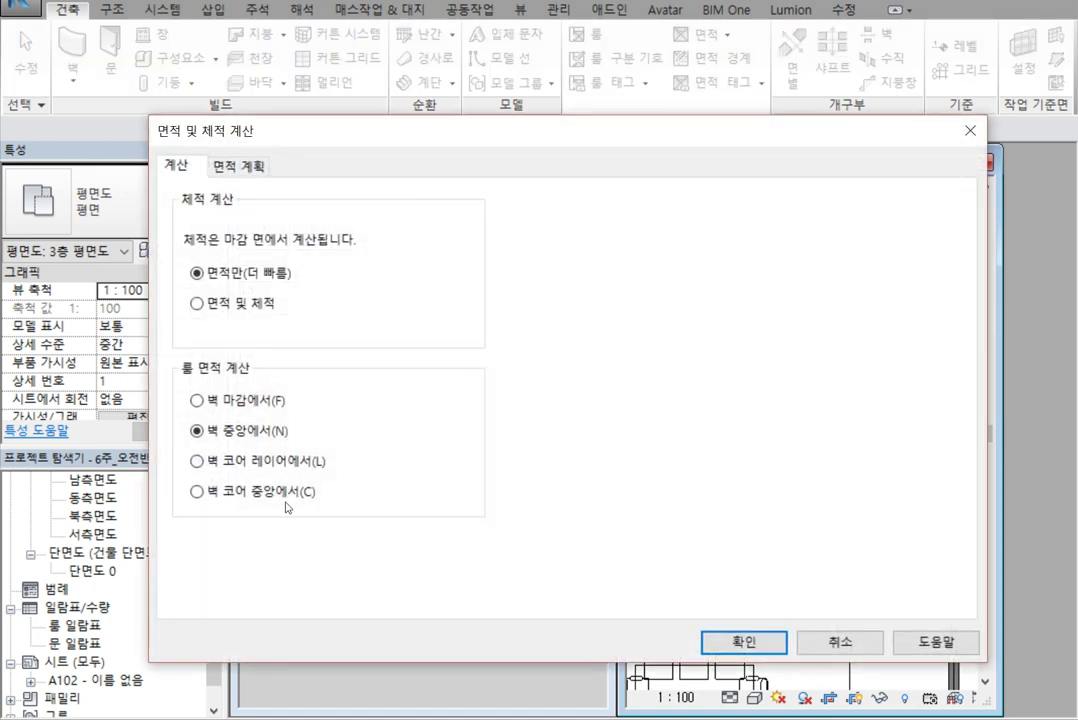
pyautogui.click(244, 400)
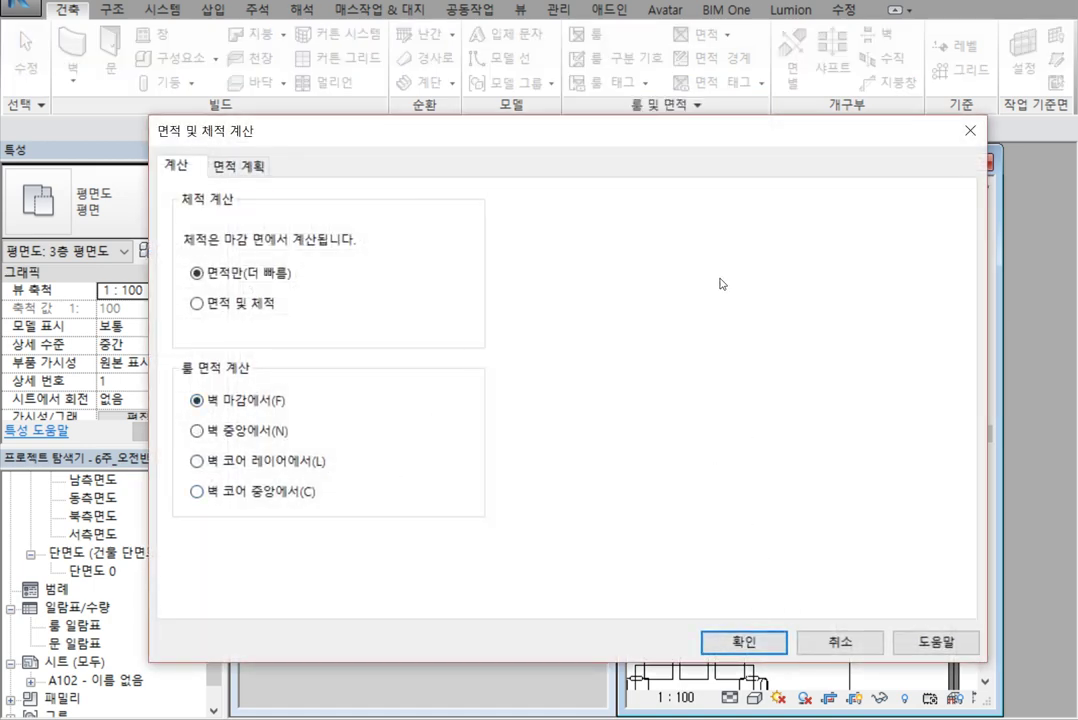
pyautogui.click(744, 641)
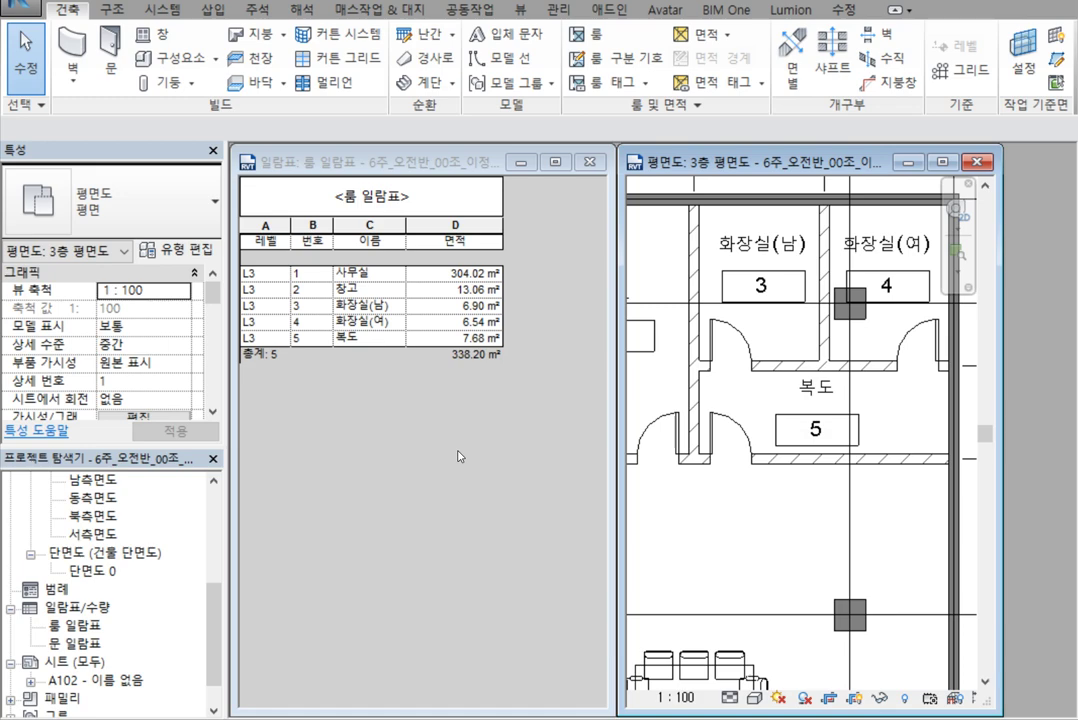
# Set the room area calculation to 벽 중앙에서(N) again and check the 복도 room's boundary in the plan
pyautogui.click(594, 104)
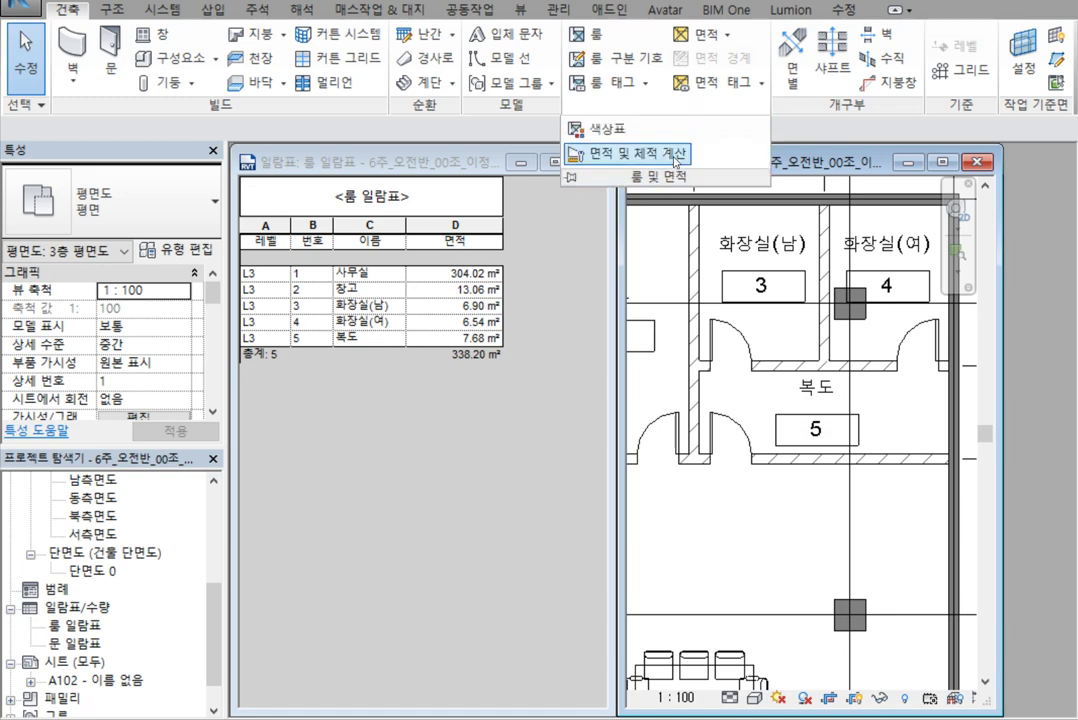
pyautogui.click(673, 158)
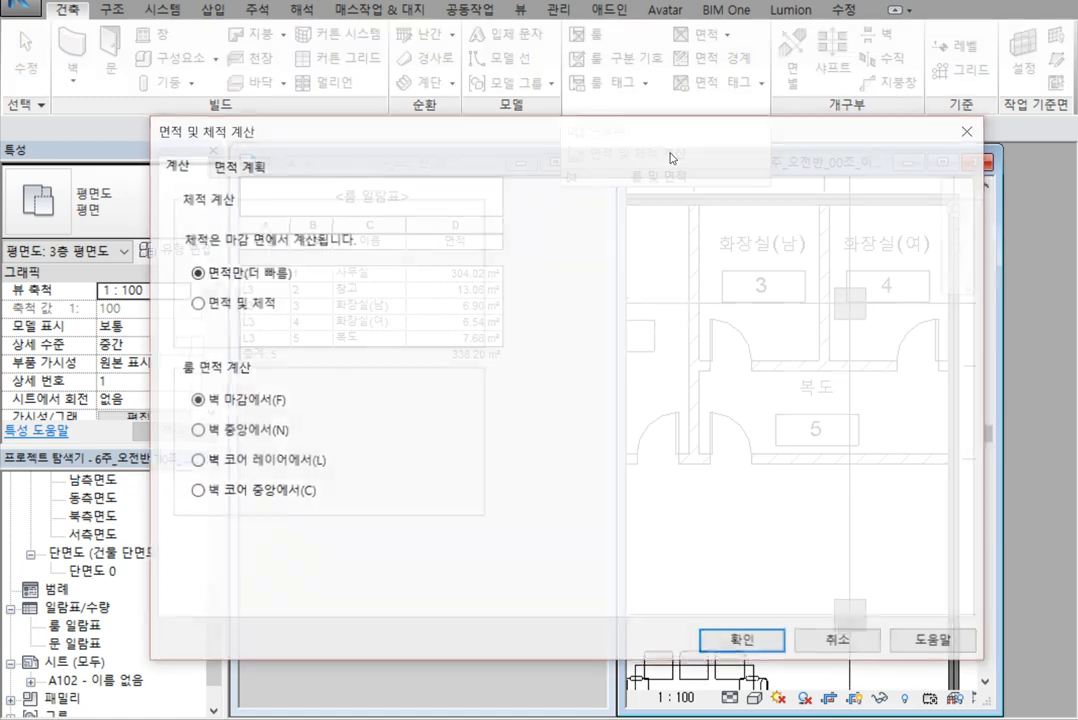
pyautogui.click(260, 430)
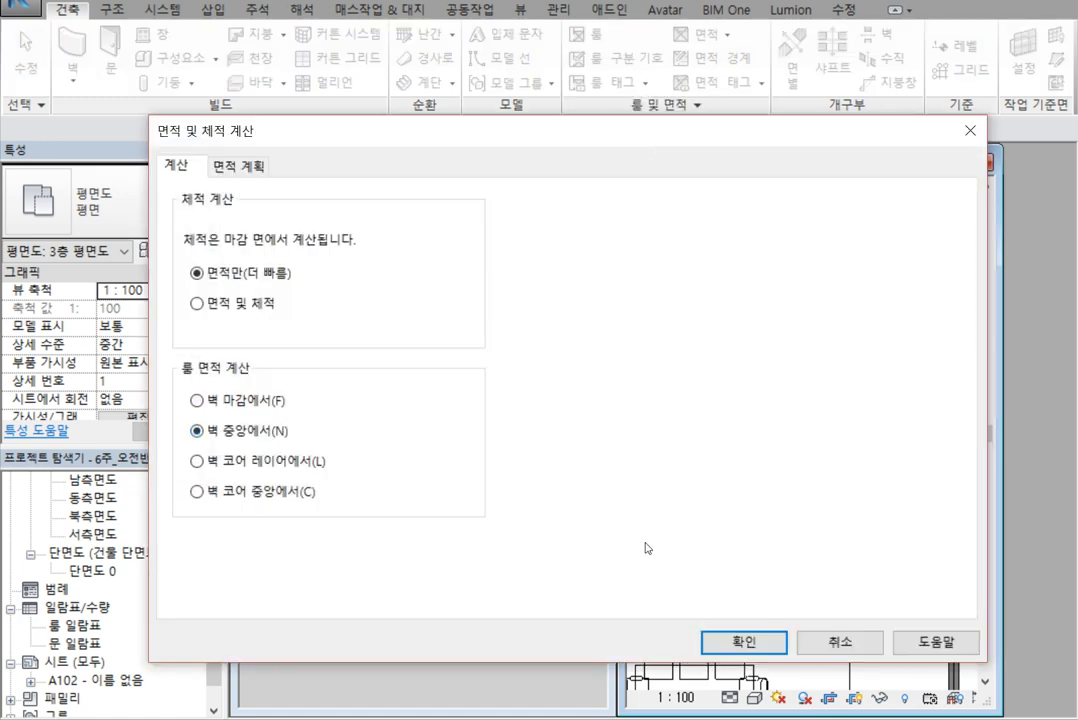
pyautogui.click(748, 641)
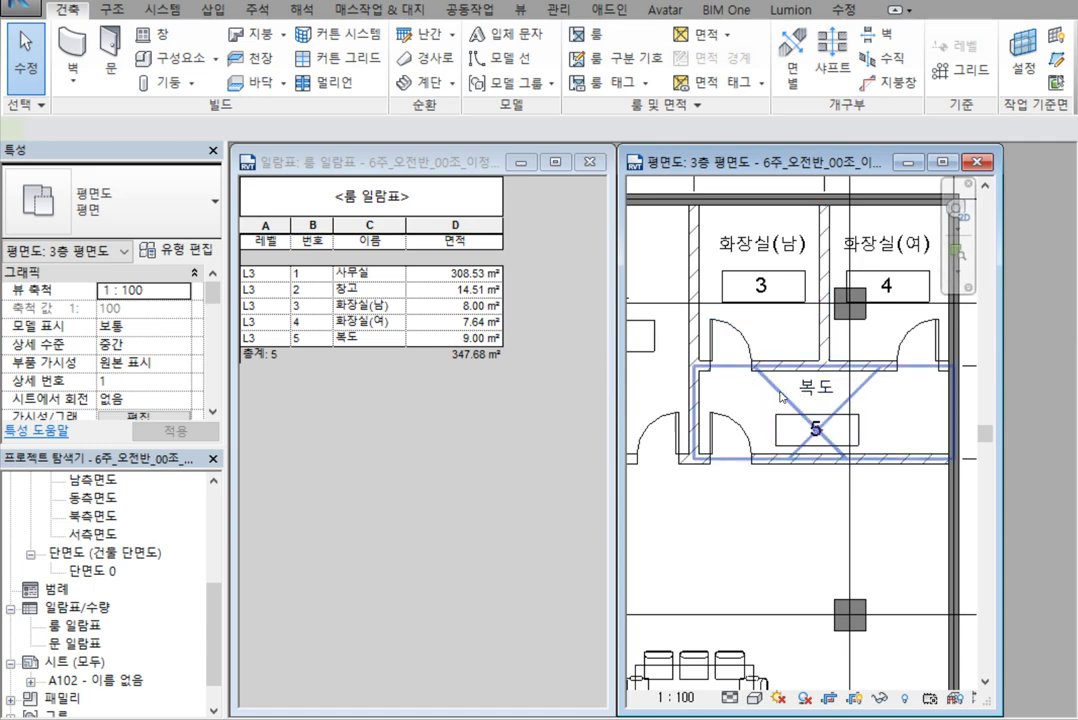
pyautogui.click(812, 428)
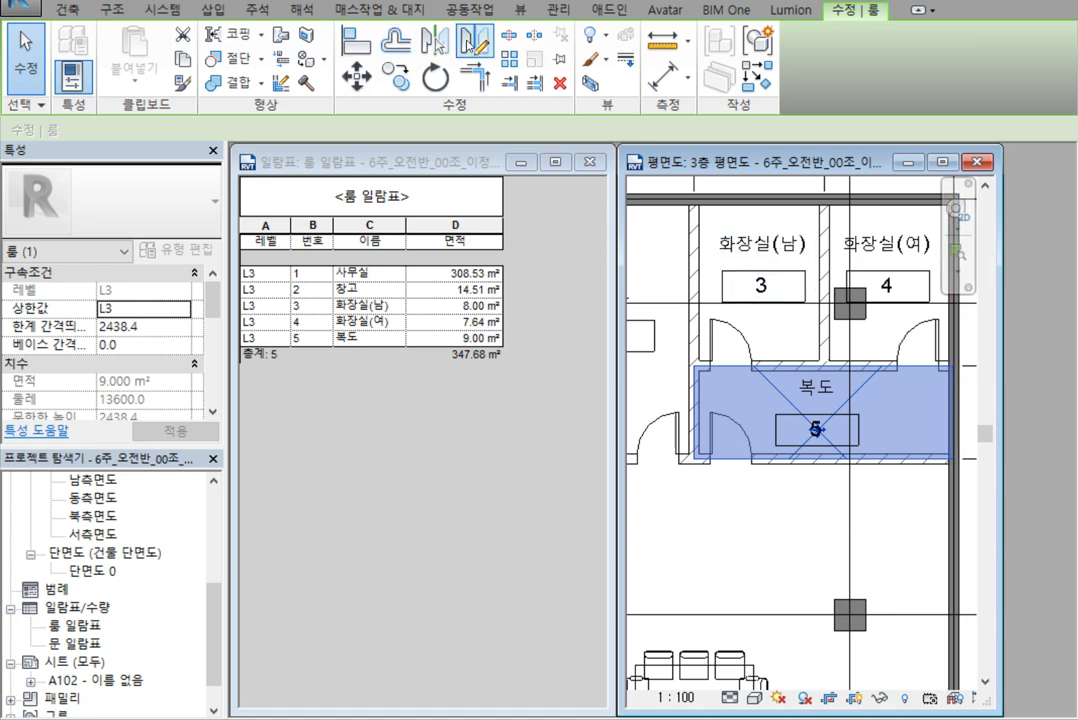
pyautogui.press('Escape')
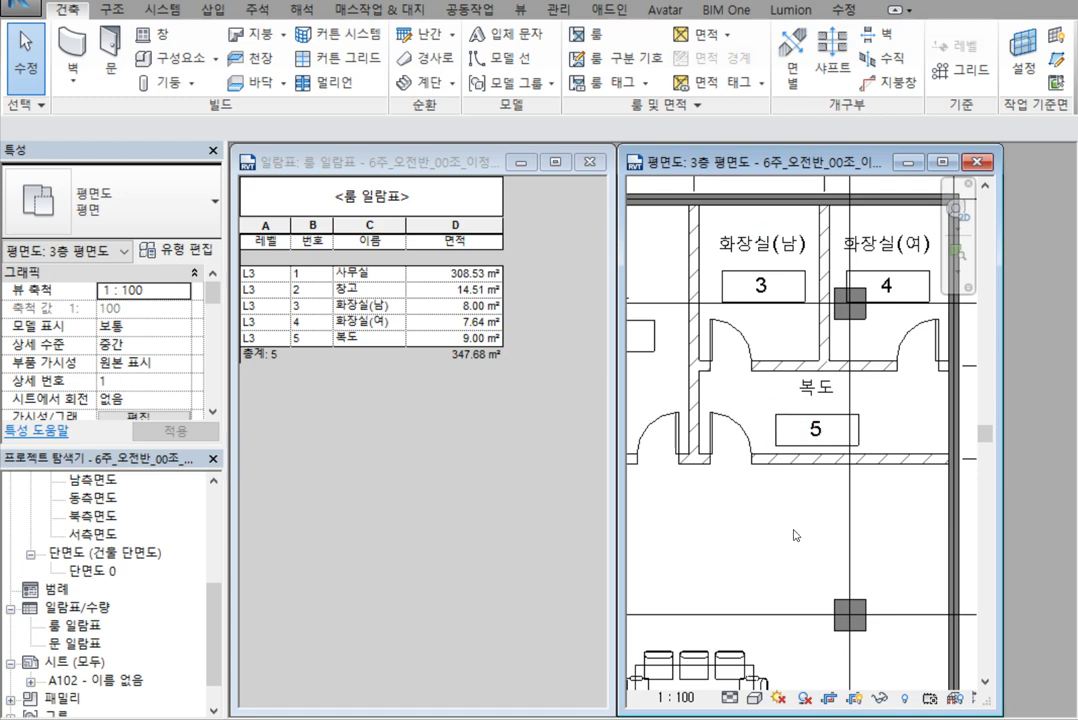
# Maximize the 3층 평면도 view and show the whole third-floor plan
pyautogui.scroll(-2, 780, 532)
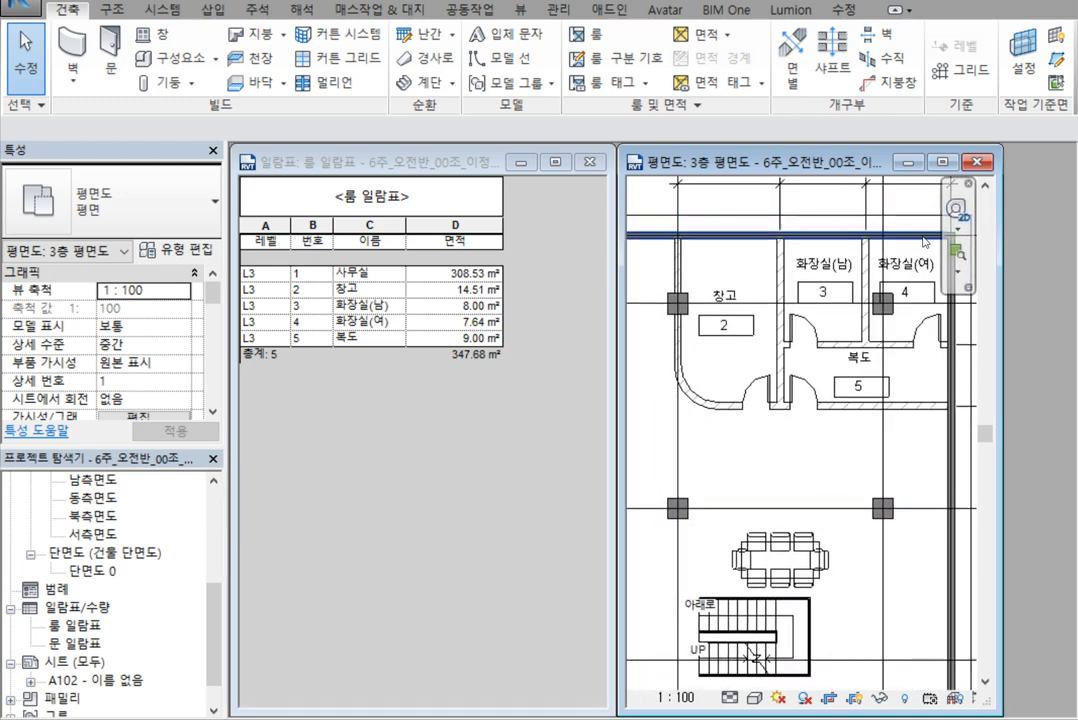
pyautogui.click(943, 162)
pyautogui.scroll(-2, 878, 392)
pyautogui.moveTo(878, 392); pyautogui.dragTo(898, 380, button='middle')
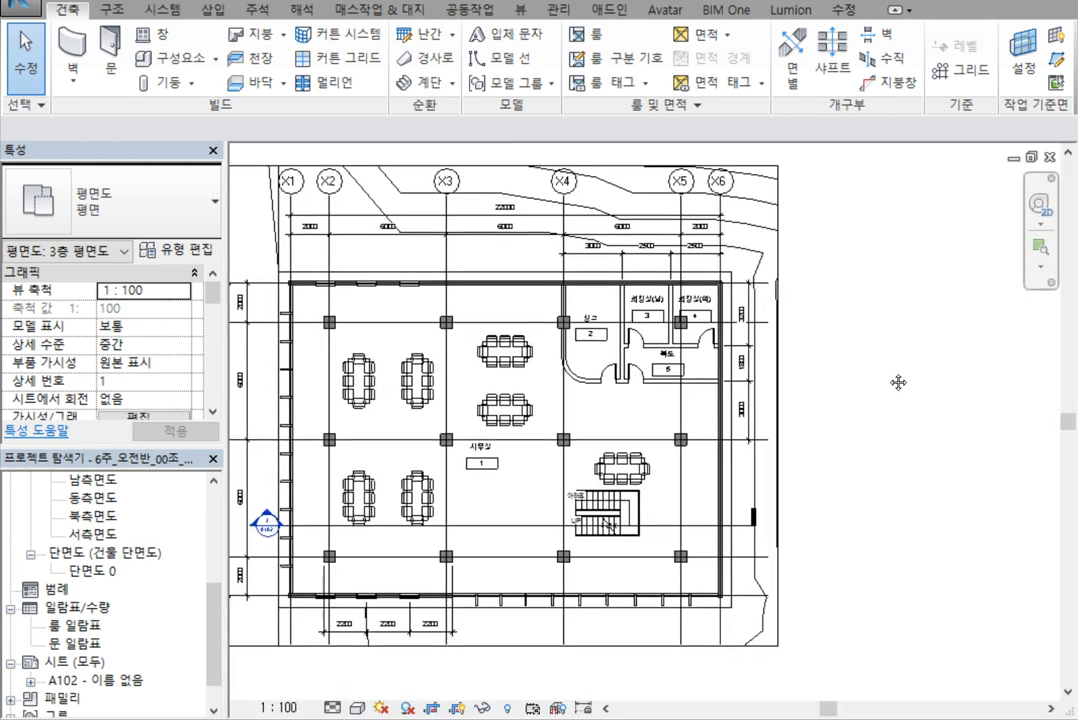
# Switch to the PDF guide, read the Step 09 룸(범례) 작성 page, and return to the third-floor plan in Revit
pyautogui.scroll(2, 765, 397)
pyautogui.moveTo(850, 432); pyautogui.dragTo(987, 427, button='middle')
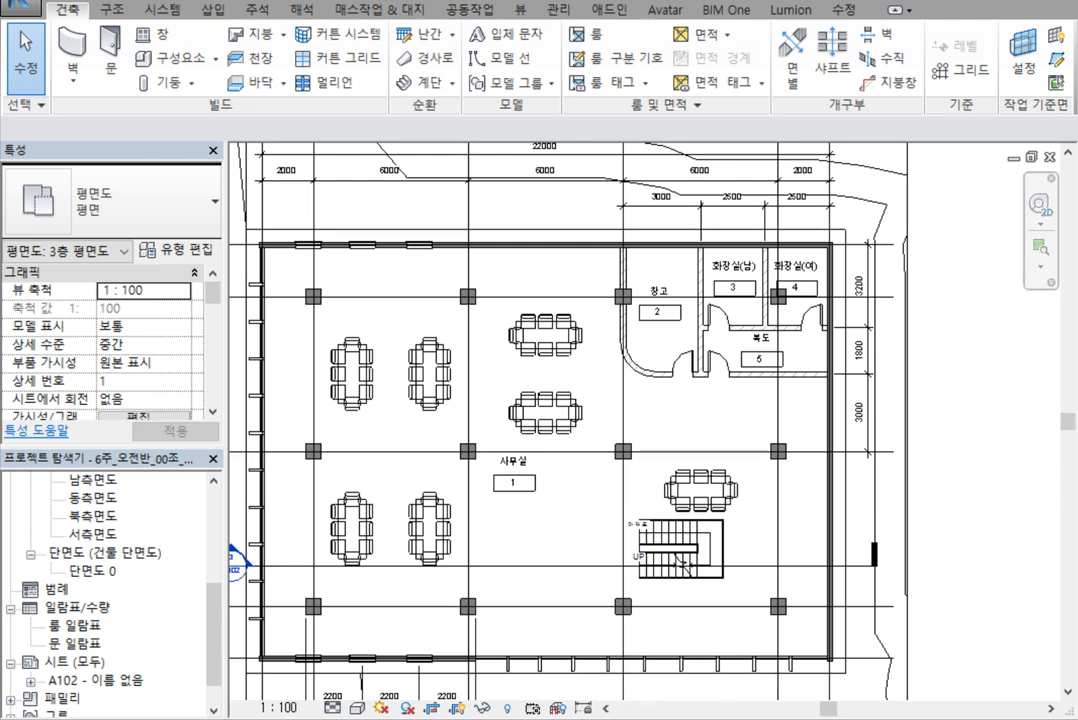
pyautogui.click(455, 665)
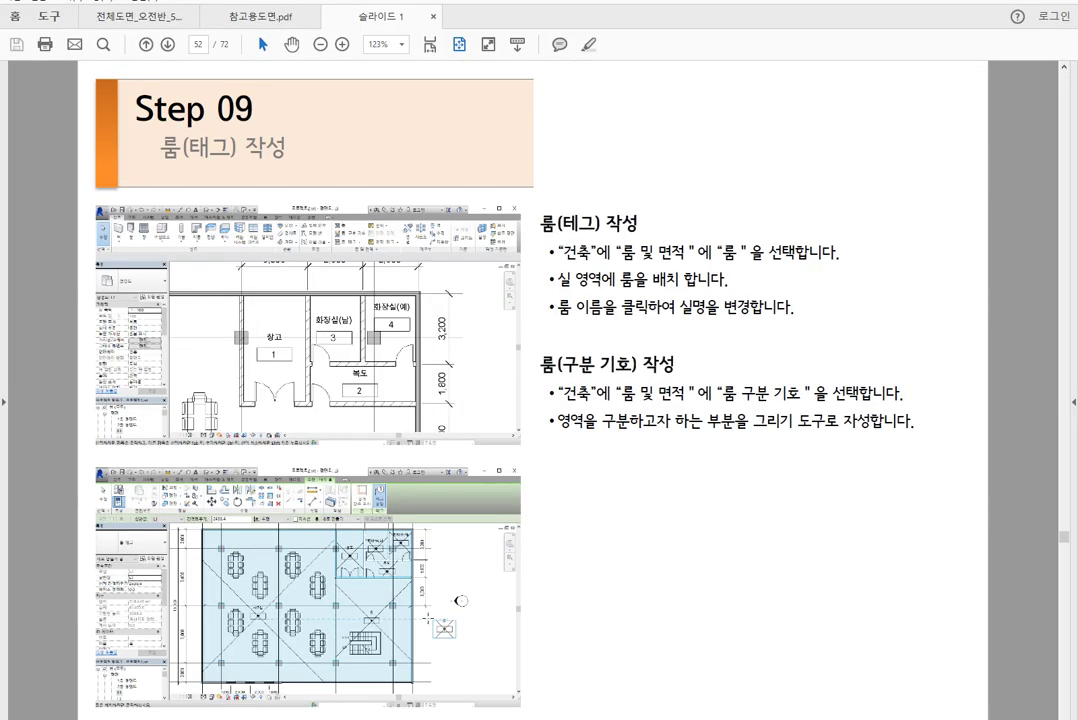
pyautogui.scroll(-1, 698, 584)
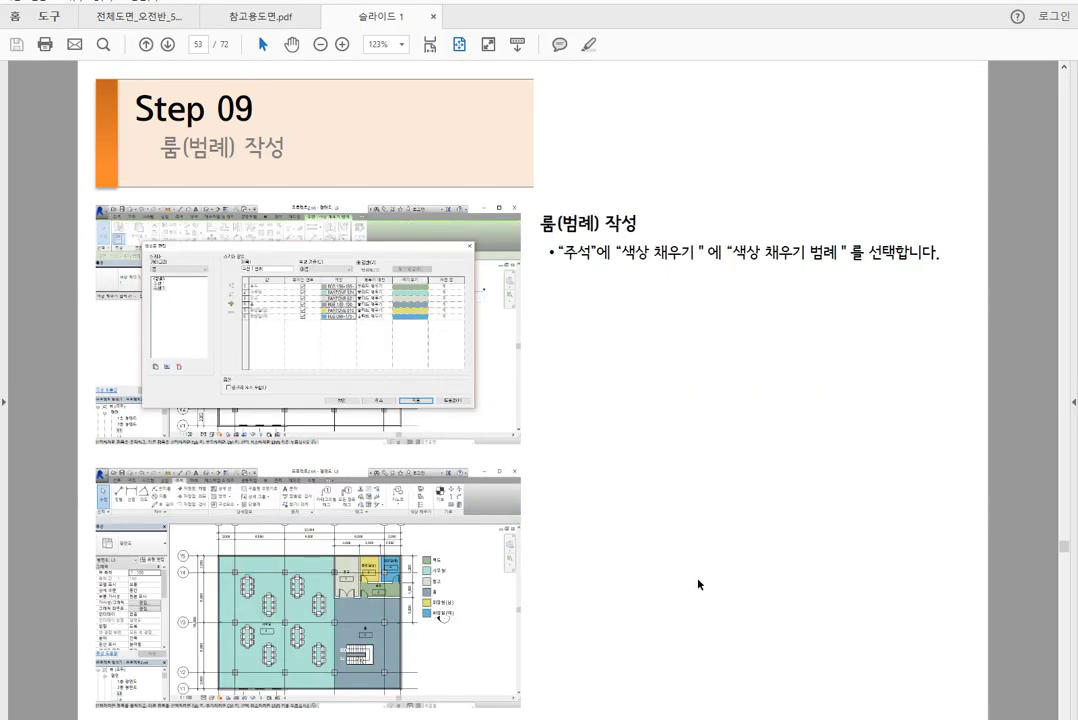
pyautogui.scroll(1, 708, 567)
pyautogui.scroll(-1, 708, 567)
pyautogui.click(968, 1)
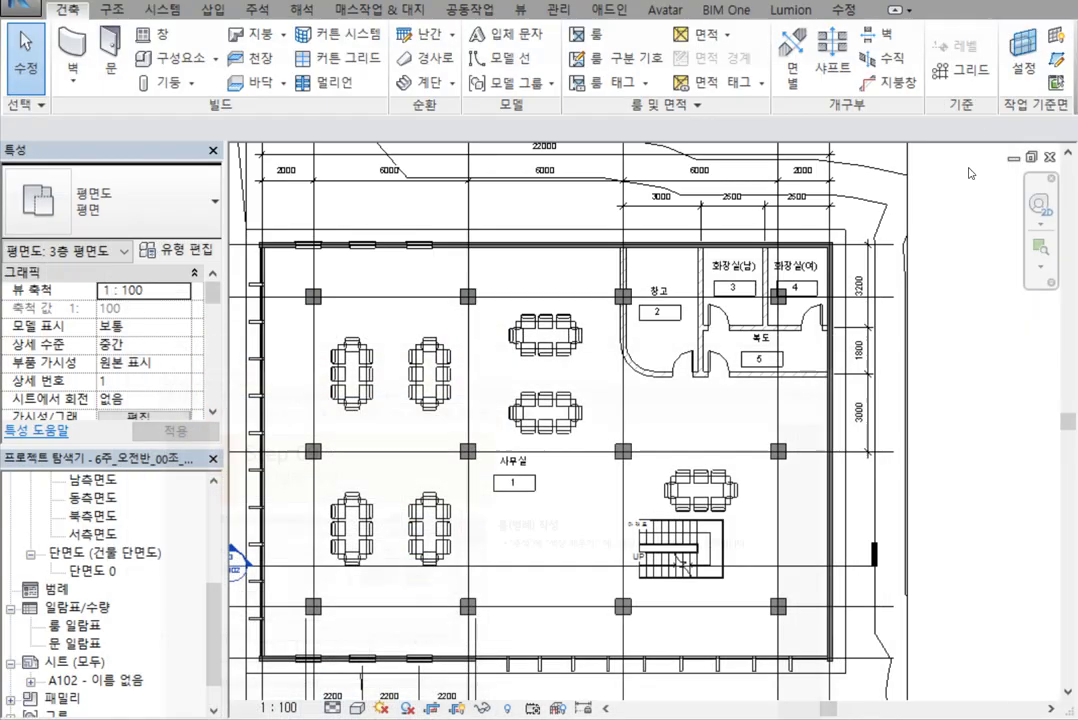
# Place a color fill legend (색상 채우기 범례) in the empty area just outside the plan's upper-right corner
pyautogui.scroll(-2, 978, 364)
pyautogui.moveTo(972, 368); pyautogui.dragTo(849, 385, button='middle')
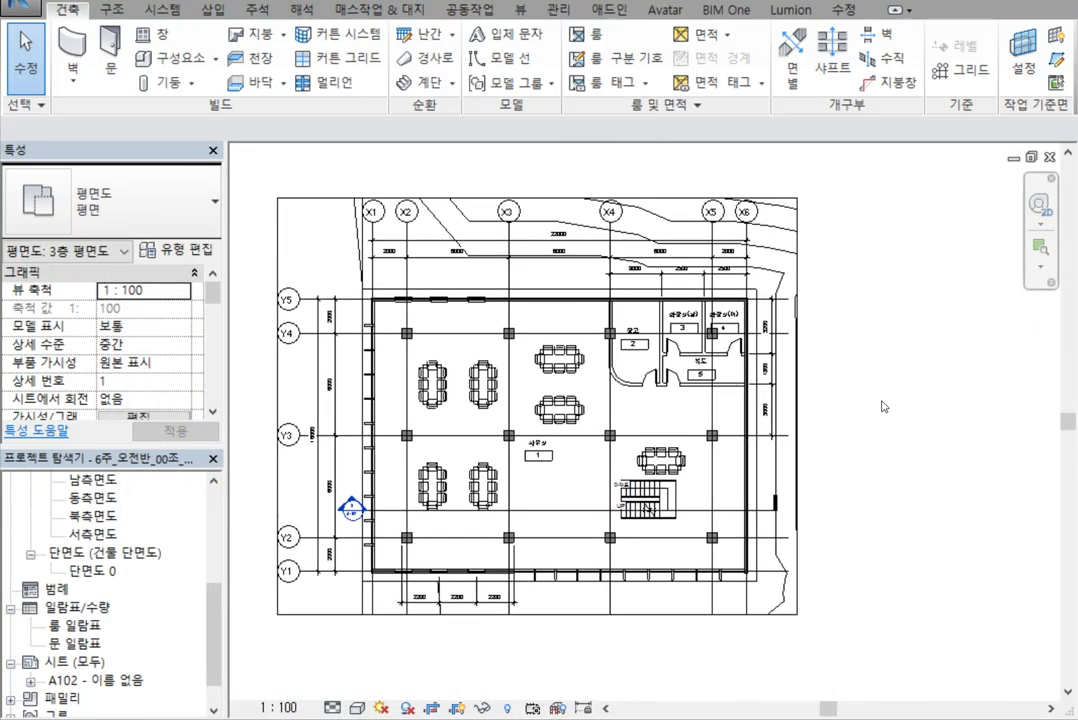
pyautogui.click(255, 10)
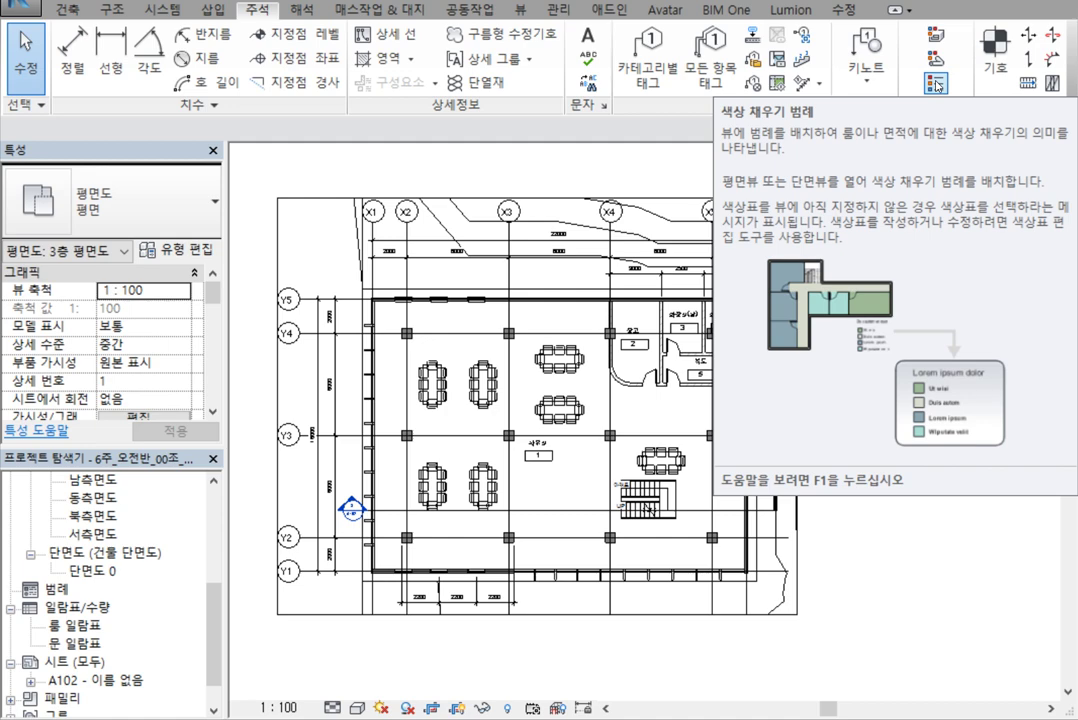
pyautogui.click(935, 83)
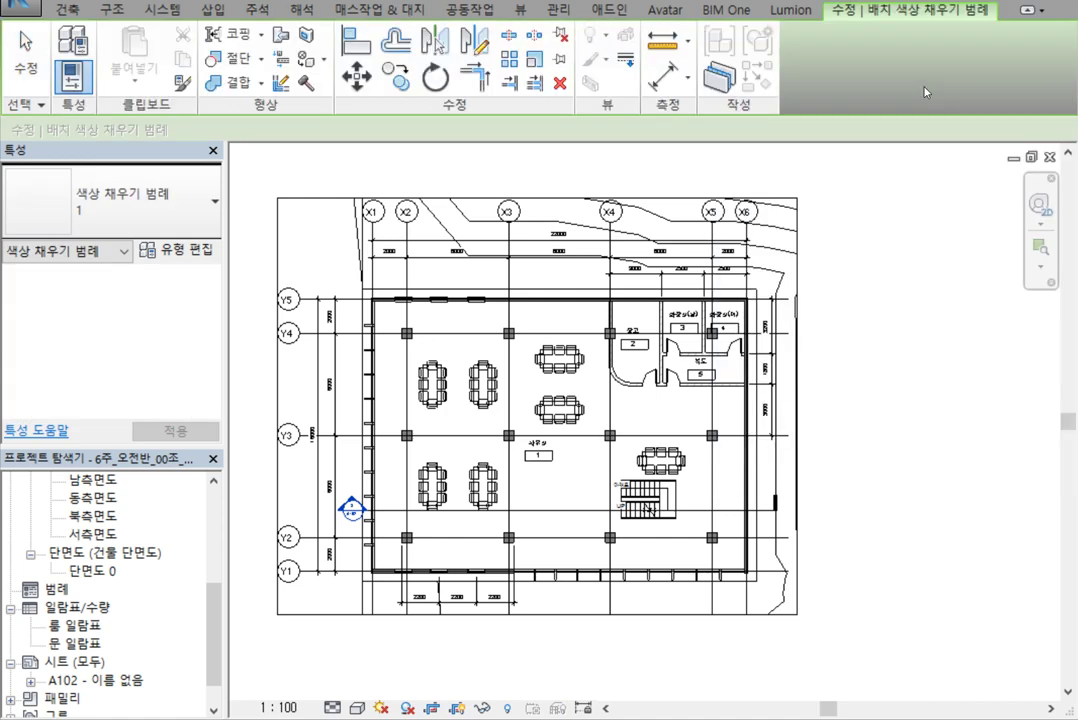
pyautogui.scroll(-2, 865, 310)
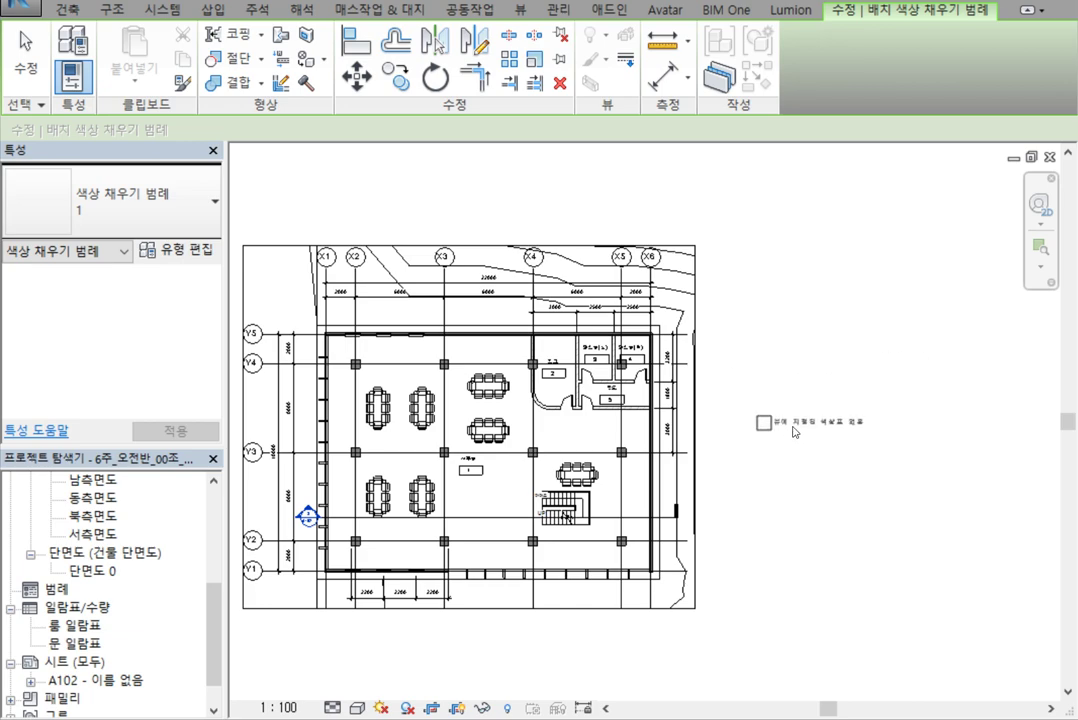
pyautogui.scroll(4, 705, 327)
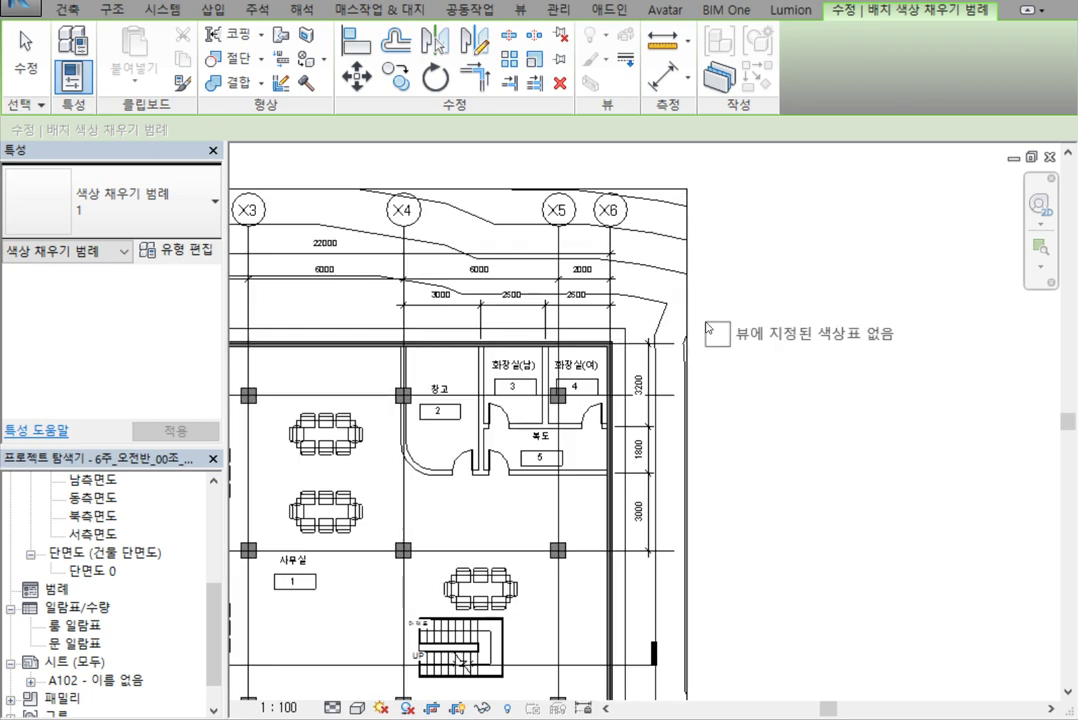
pyautogui.scroll(-2, 705, 327)
pyautogui.scroll(1, 620, 318)
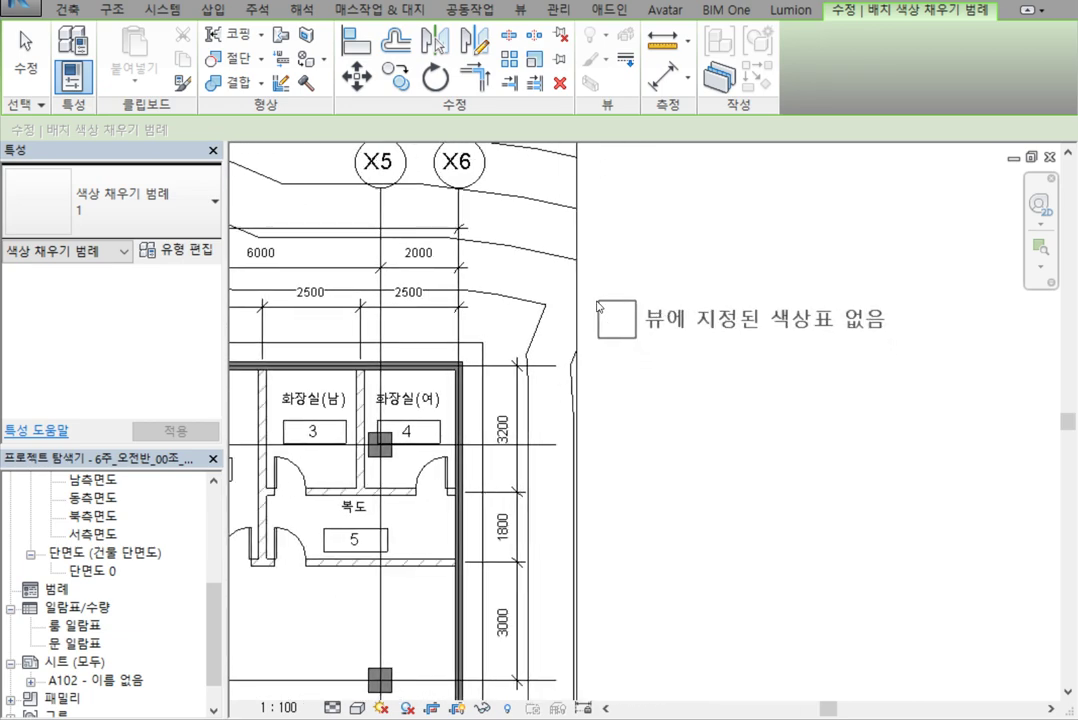
pyautogui.click(592, 308)
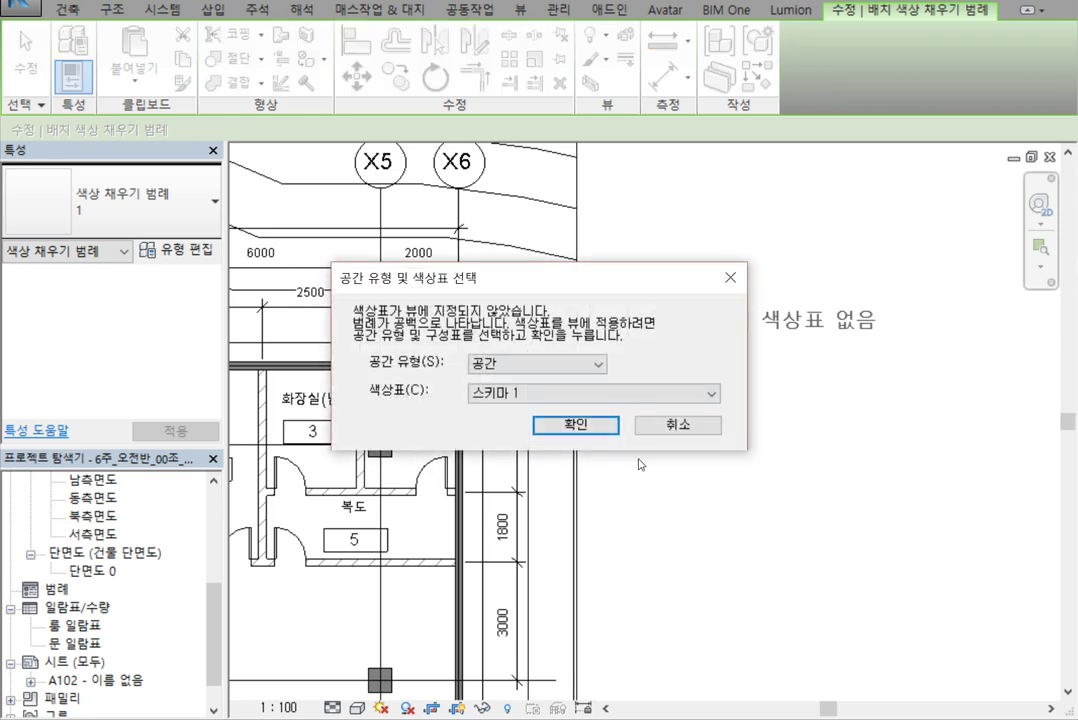
# Assign the space type 룸 and the color scheme 구성표 1 to the view for the legend
pyautogui.moveTo(670, 277); pyautogui.dragTo(648, 387)
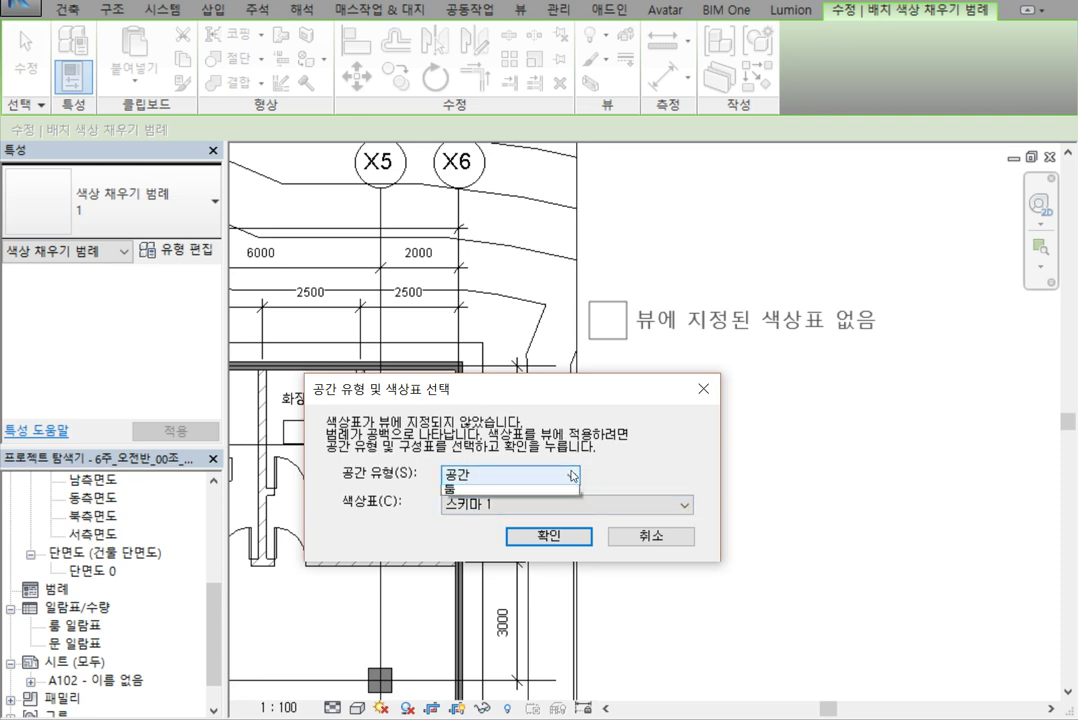
pyautogui.click(571, 476)
pyautogui.click(510, 515)
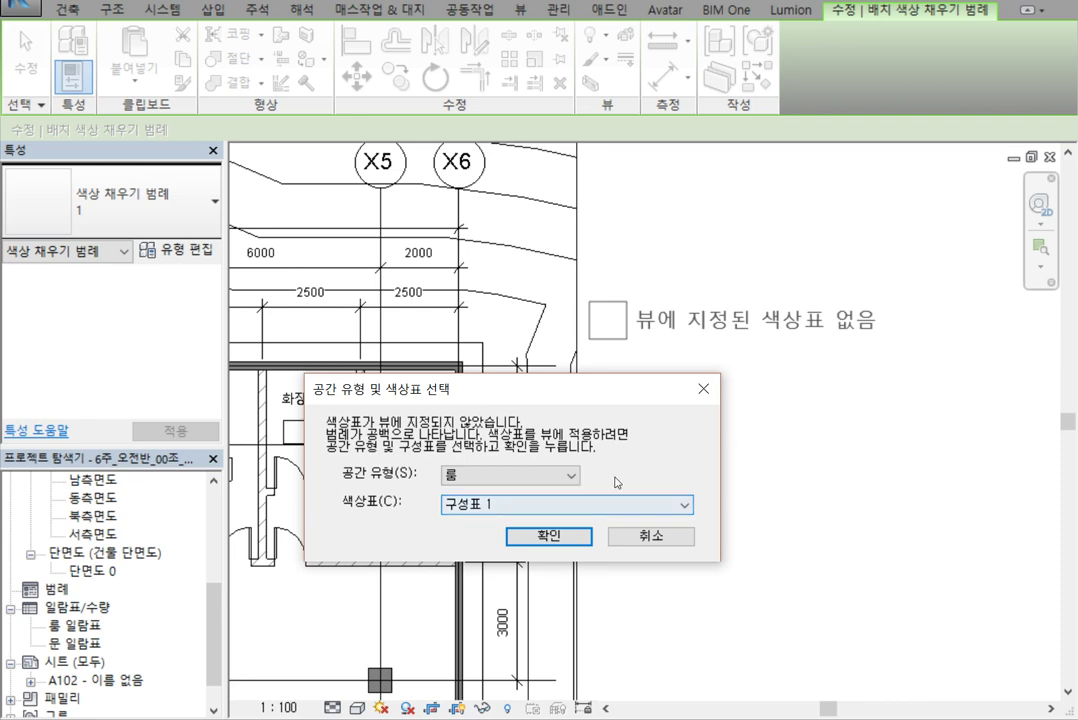
pyautogui.click(546, 537)
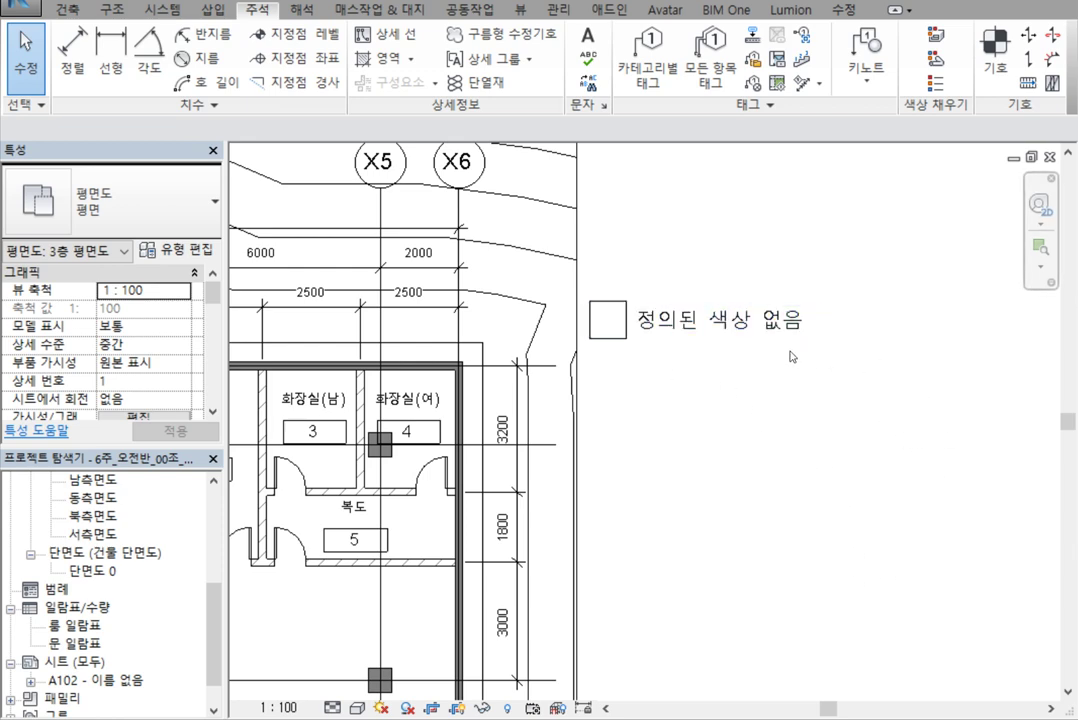
# Open the legend's color scheme for editing and select the first 구성표 1 in the 룸 category
pyautogui.click(820, 322)
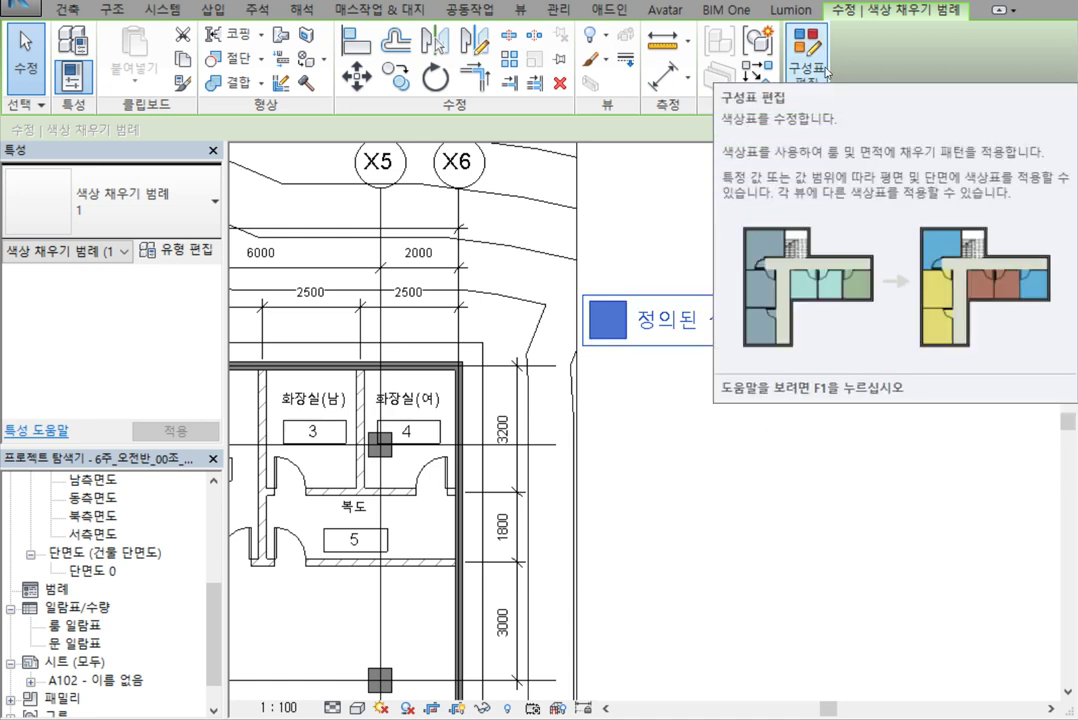
pyautogui.click(806, 70)
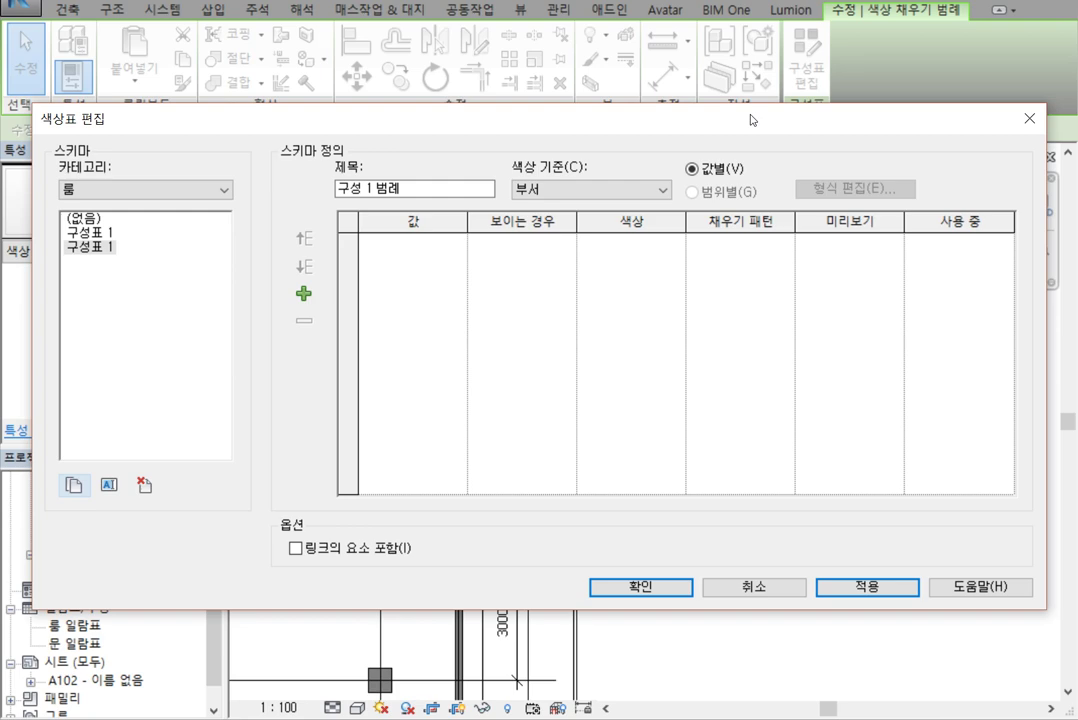
pyautogui.click(103, 192)
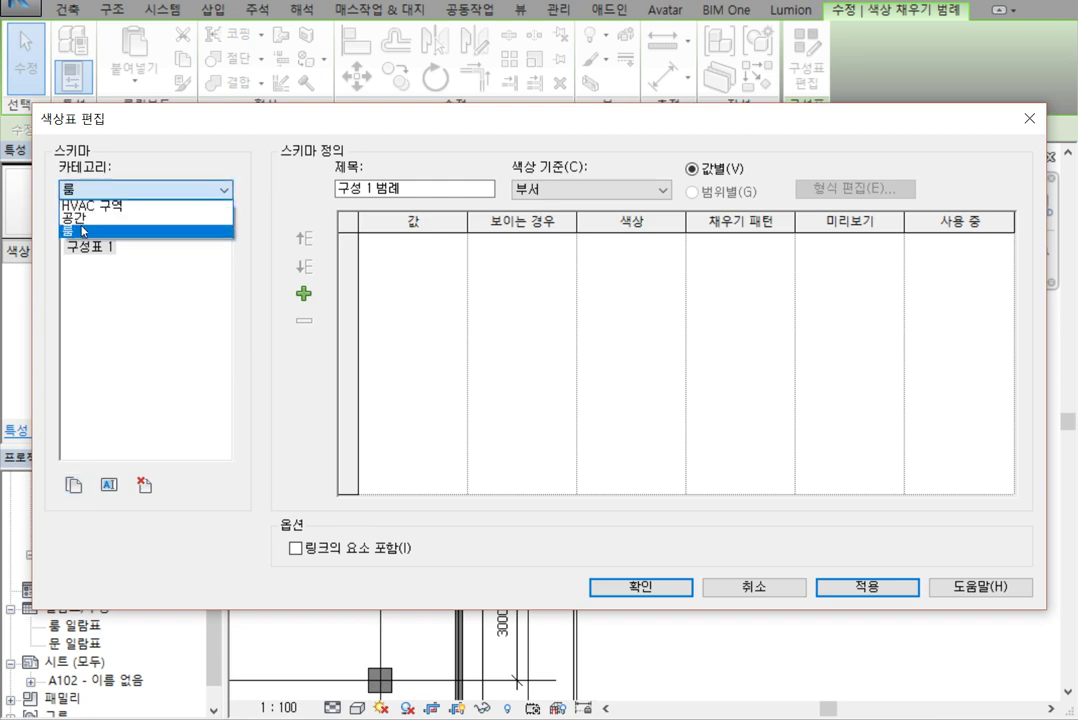
pyautogui.click(92, 220)
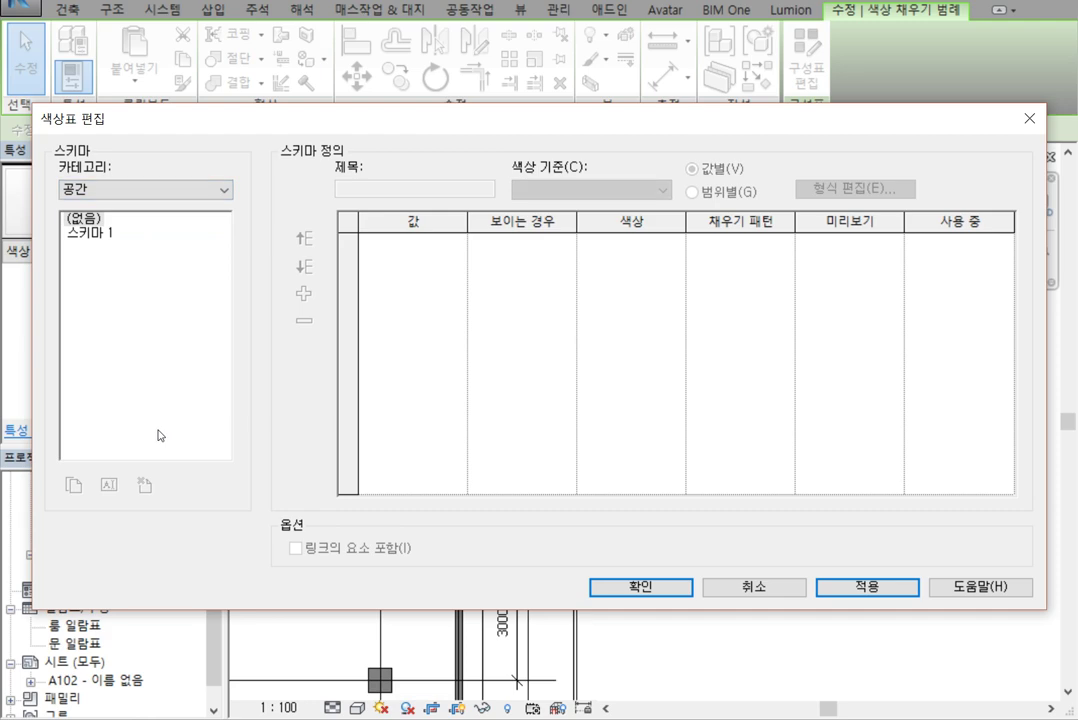
pyautogui.click(219, 189)
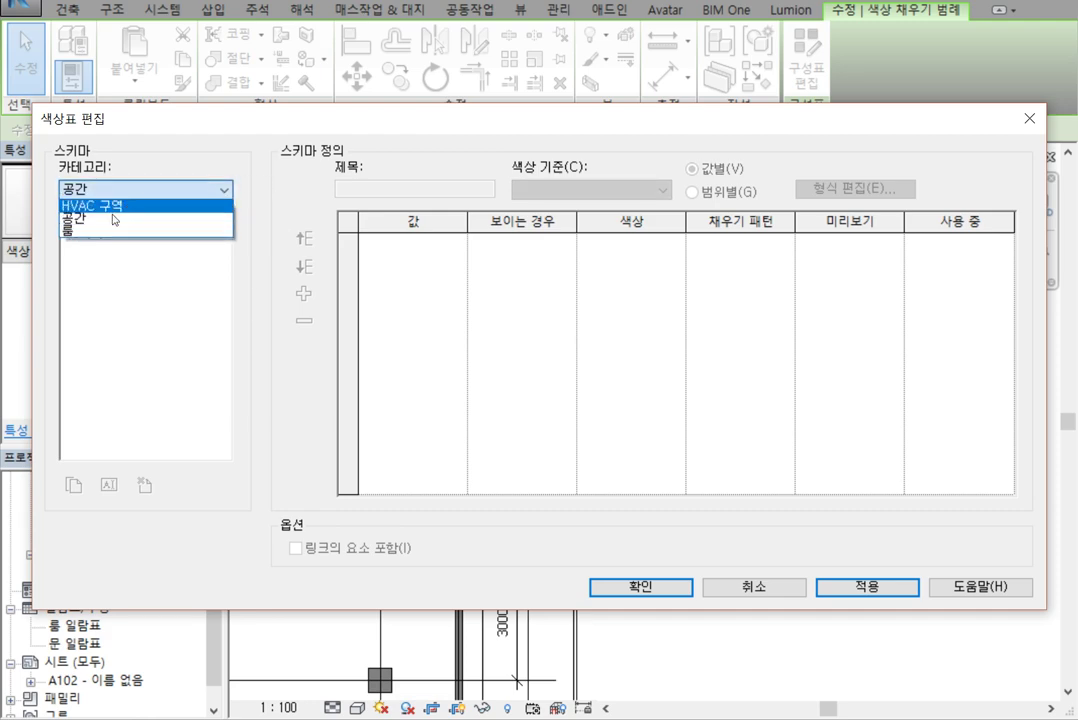
pyautogui.click(112, 230)
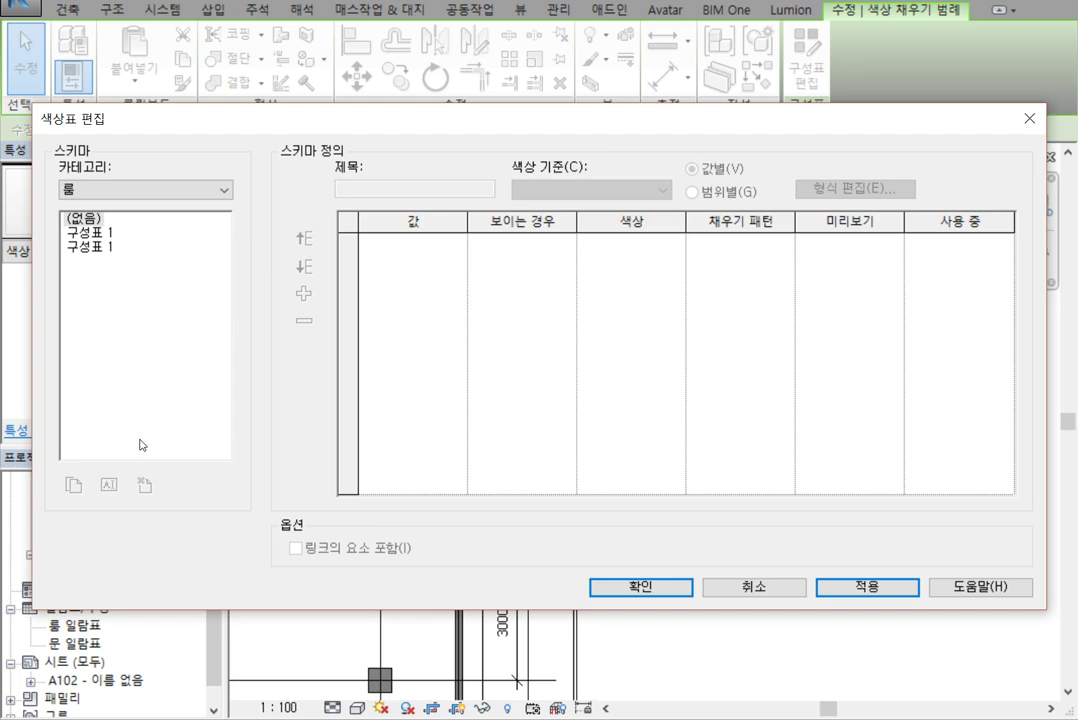
pyautogui.click(88, 232)
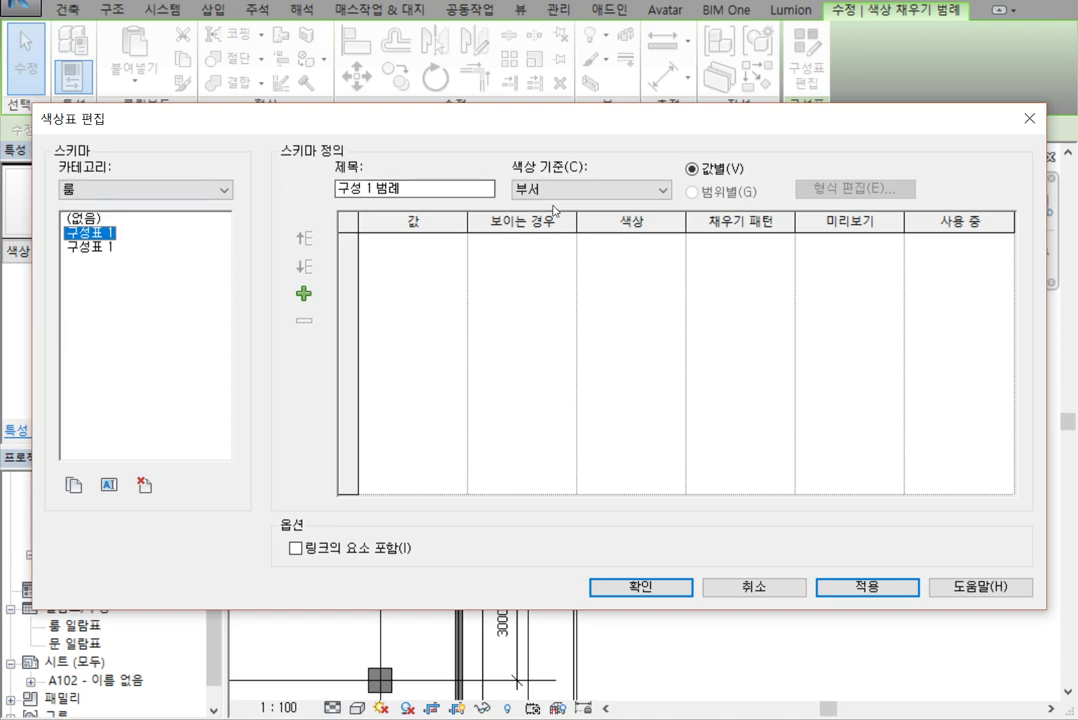
# Color the scheme by 이름, accept the parameter change, and apply the scheme to the plan and legend
pyautogui.click(660, 192)
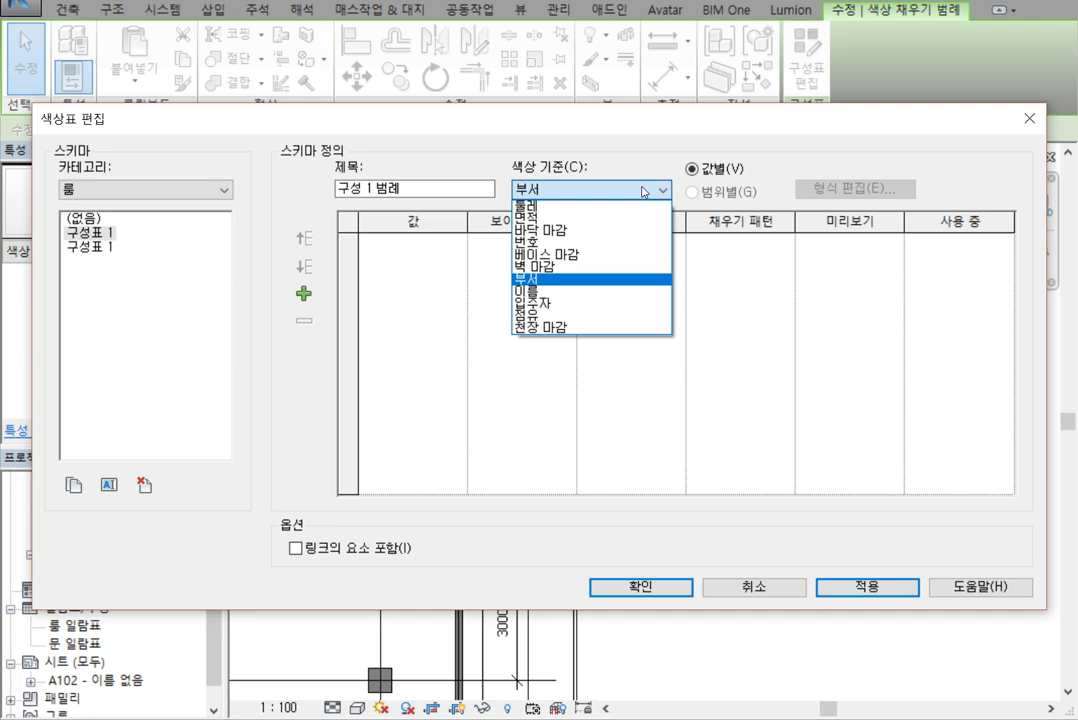
pyautogui.click(576, 296)
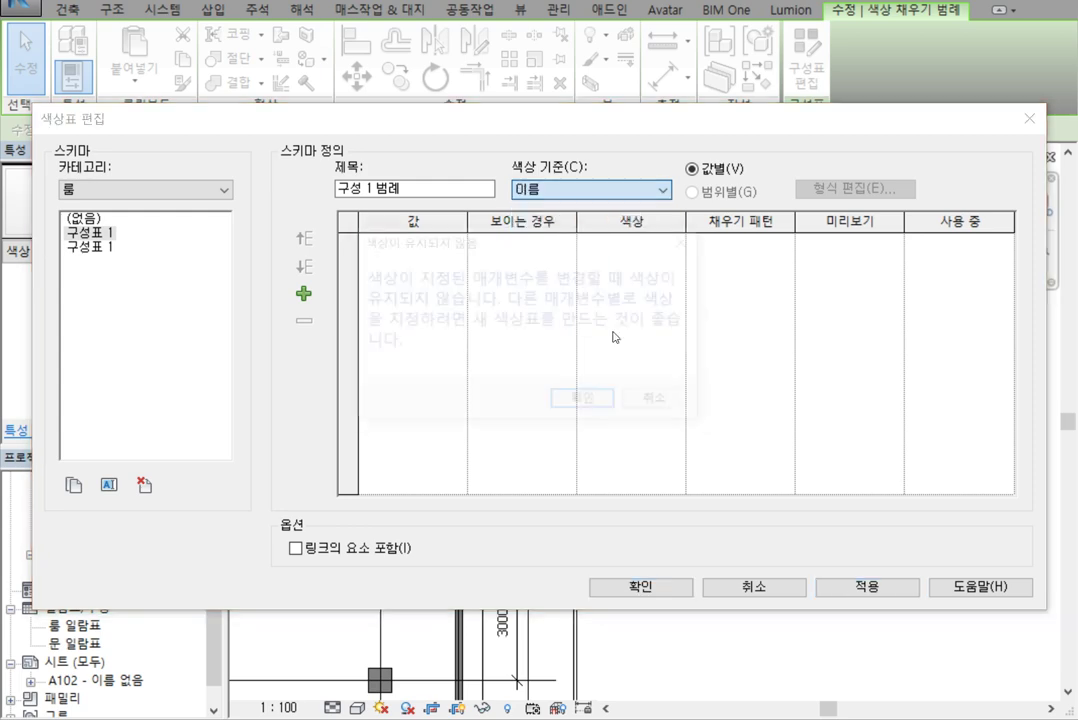
pyautogui.click(589, 402)
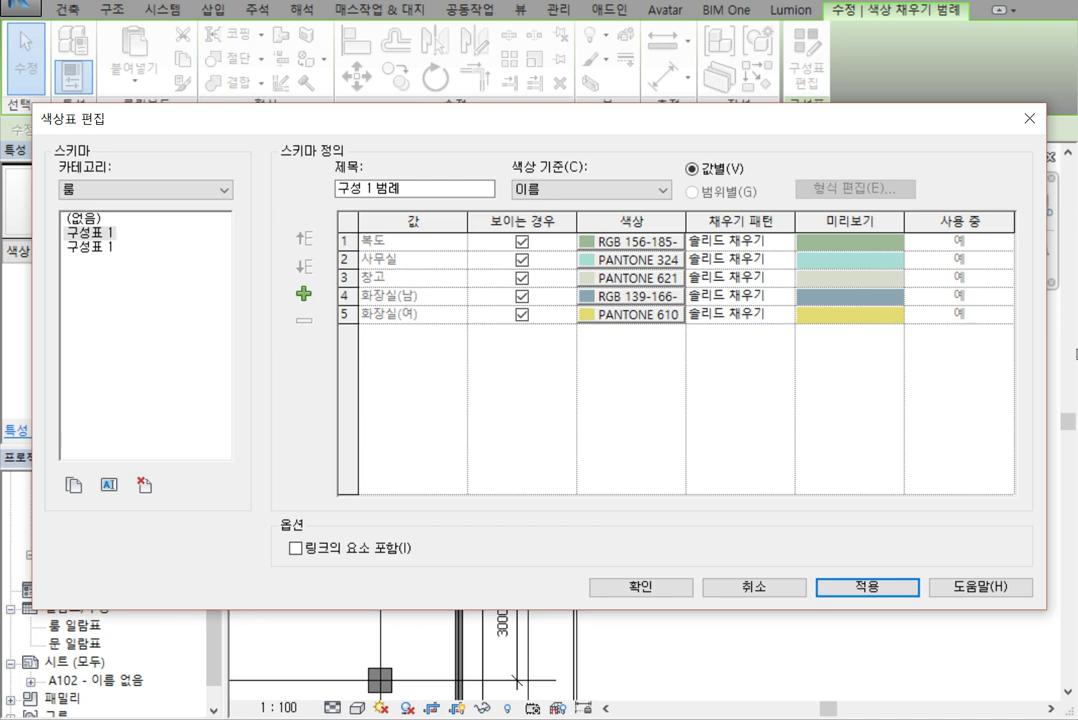
pyautogui.click(655, 588)
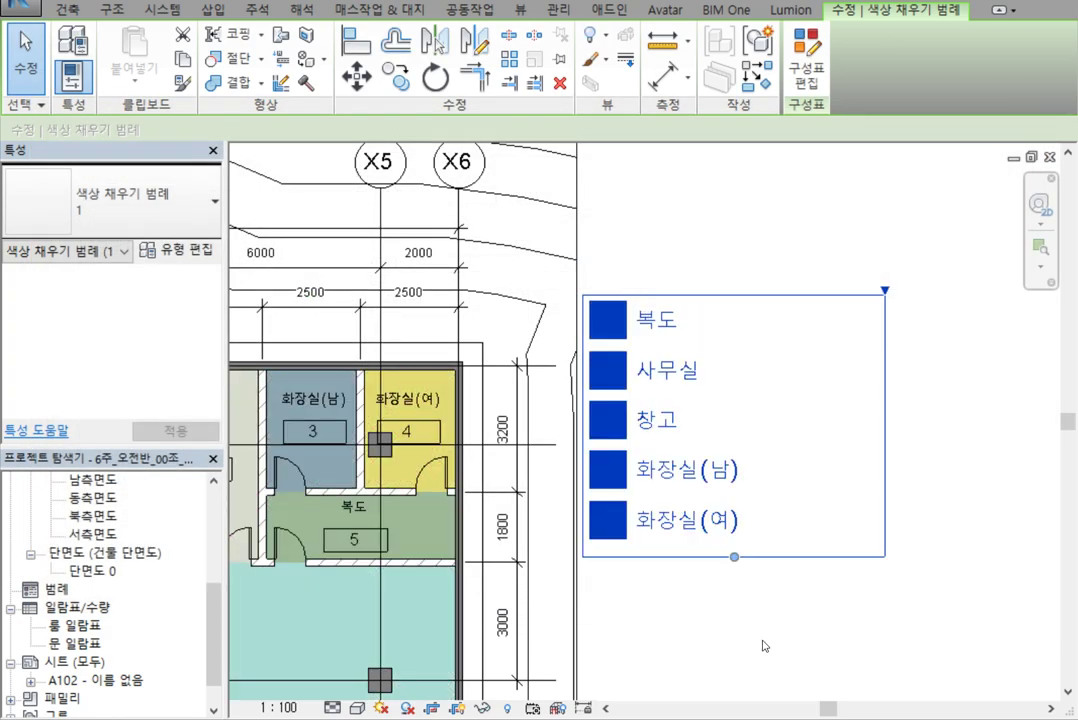
pyautogui.click(793, 660)
# Change the 사무실 color in the legend's color scheme to magenta (자홍색, RGB 255-0-255) and apply it
pyautogui.scroll(-2, 790, 657)
pyautogui.moveTo(782, 654); pyautogui.dragTo(985, 480, button='middle')
pyautogui.scroll(-2, 902, 479)
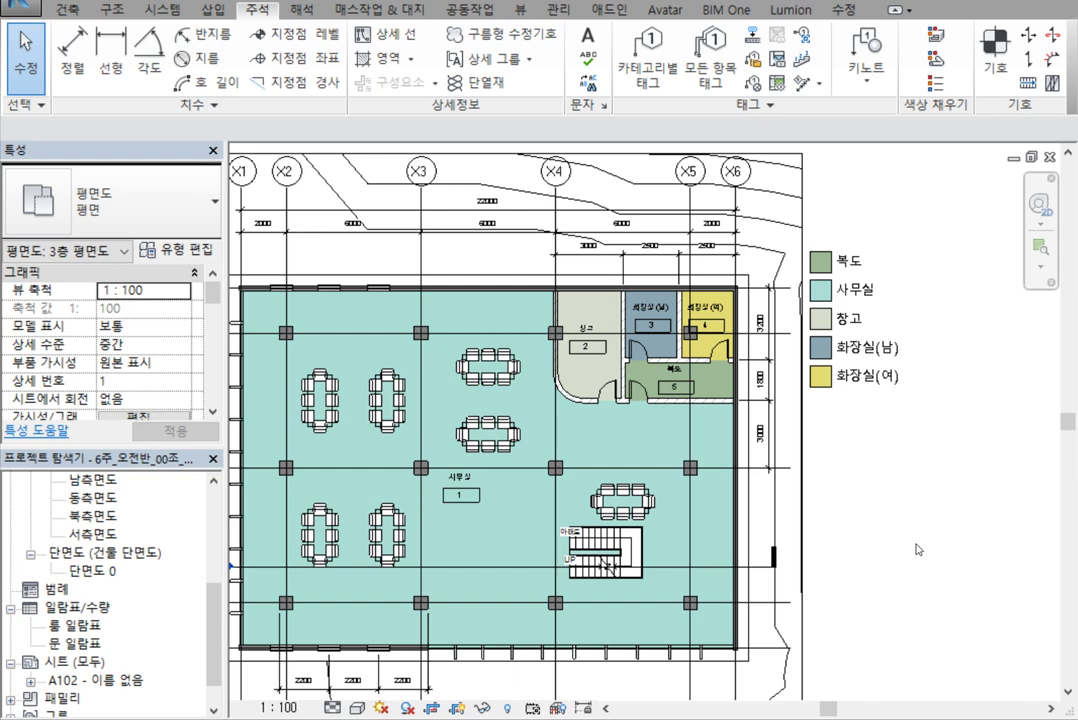
pyautogui.click(864, 385)
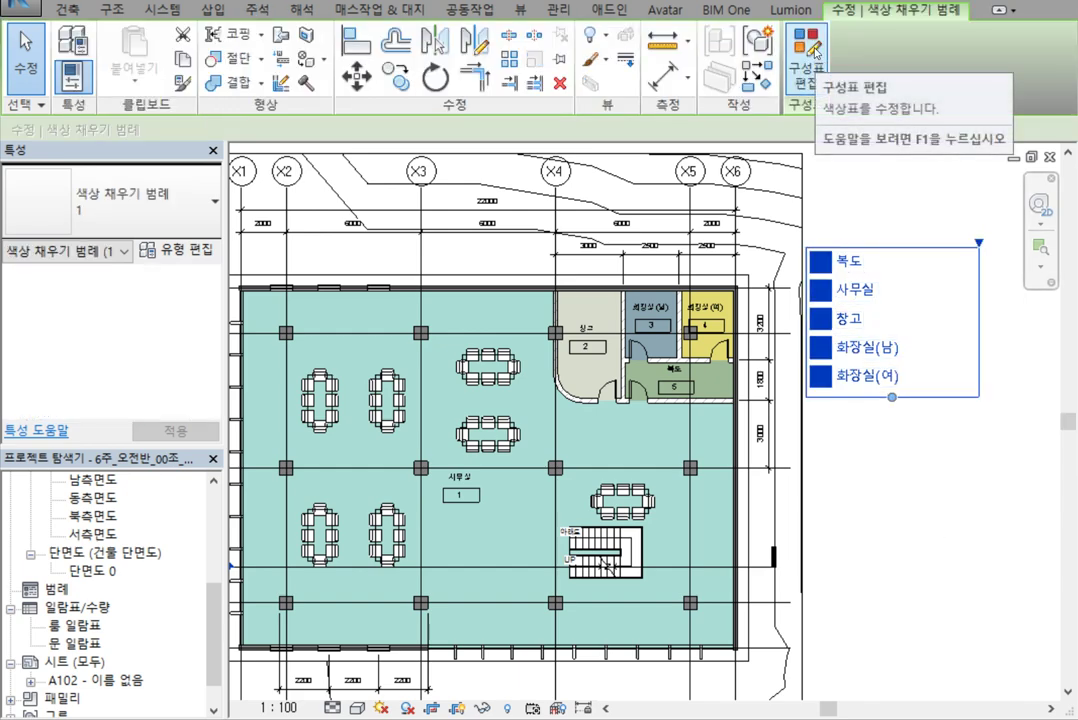
pyautogui.click(816, 52)
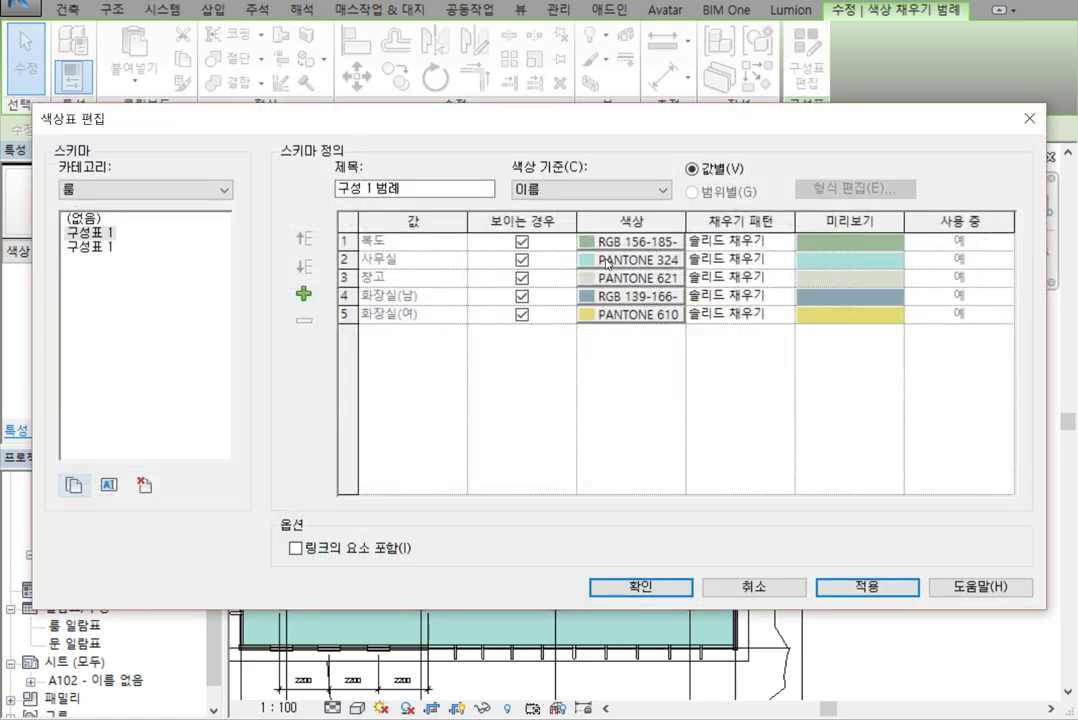
pyautogui.click(606, 262)
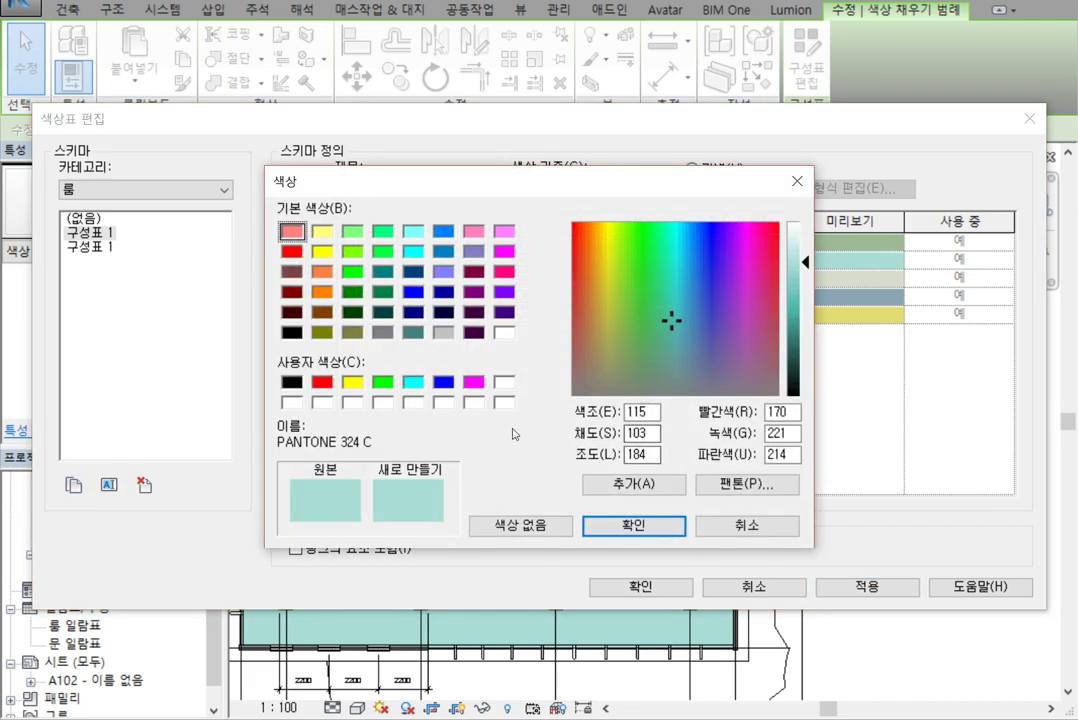
pyautogui.click(504, 251)
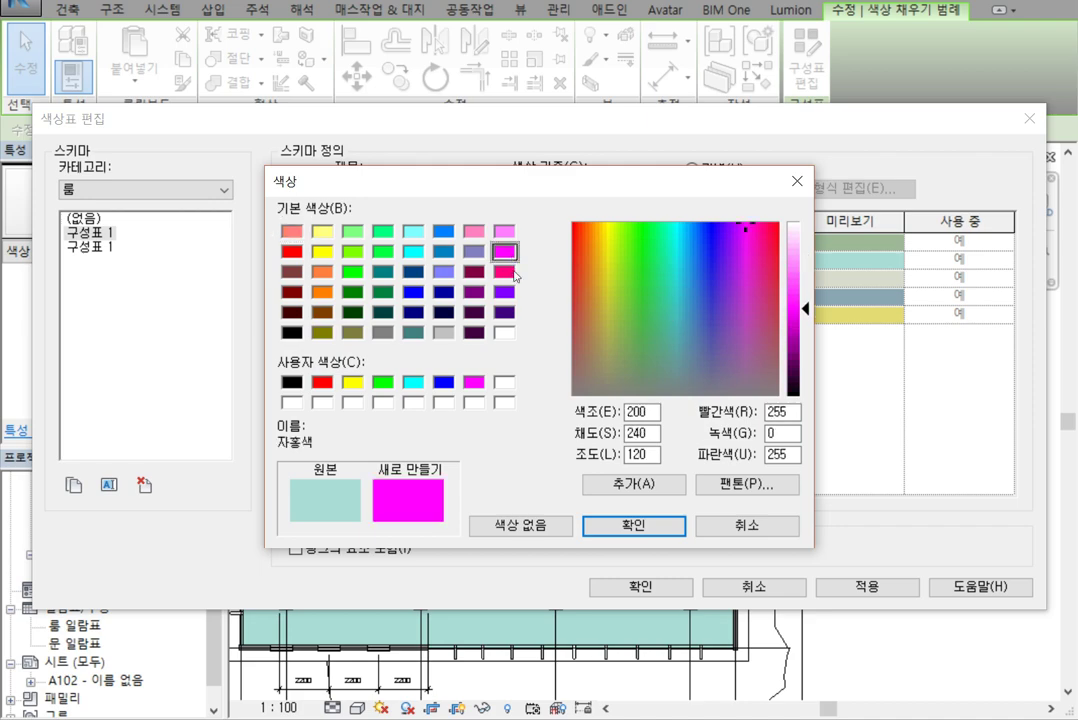
pyautogui.click(624, 522)
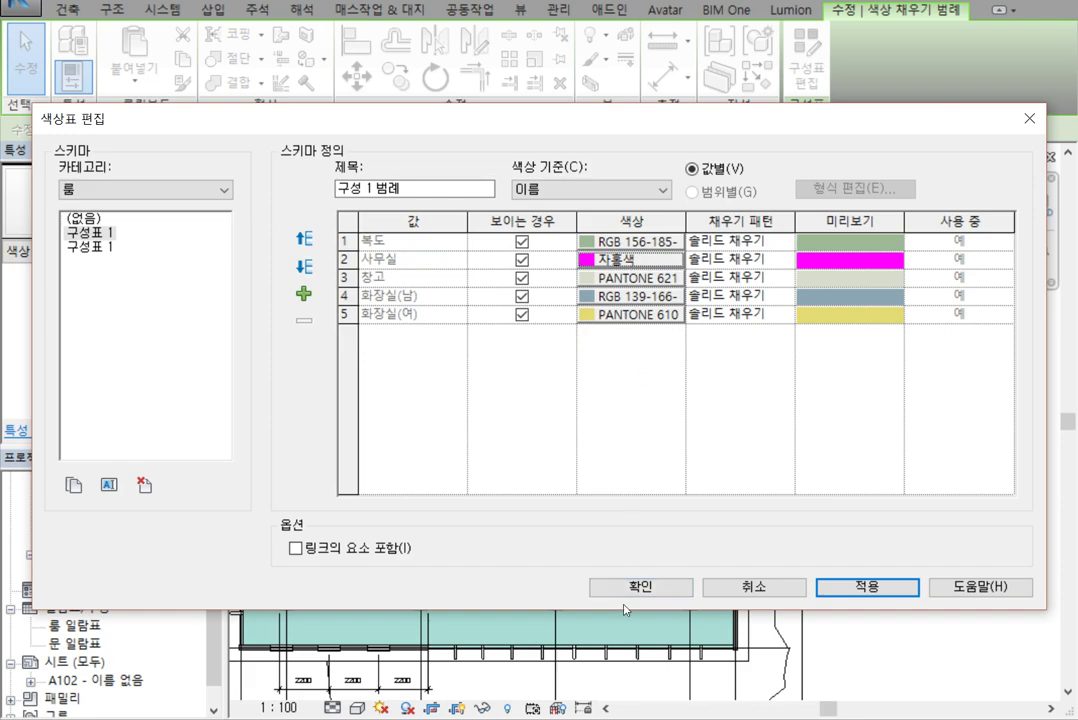
pyautogui.click(651, 591)
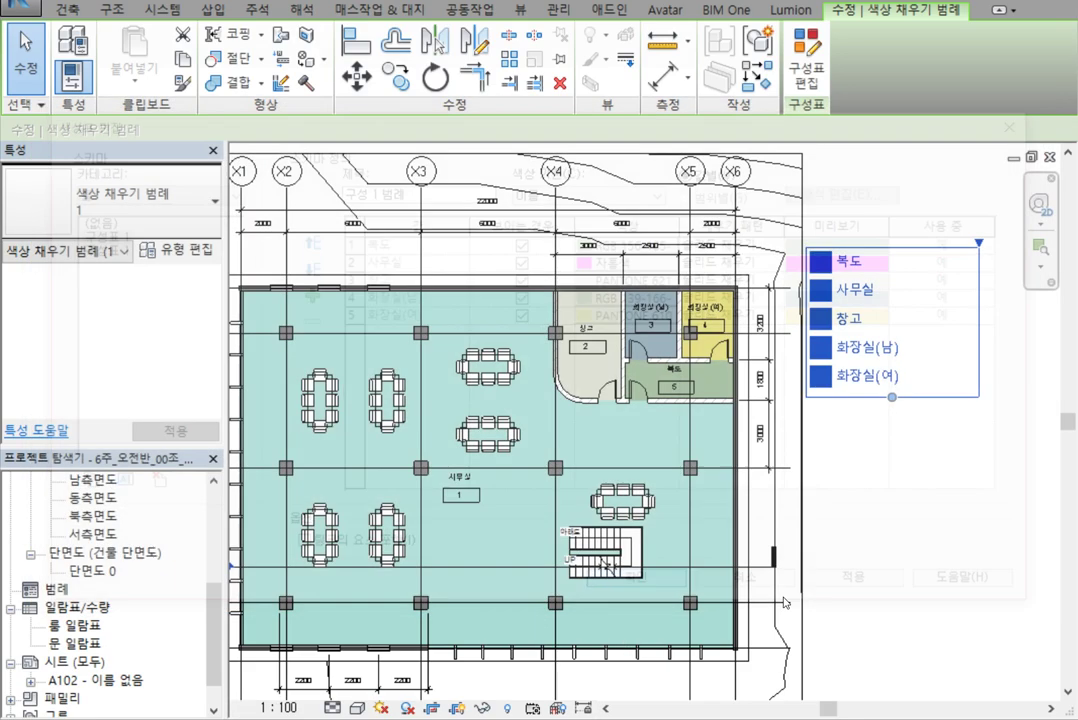
pyautogui.click(864, 580)
pyautogui.scroll(-2, 935, 560)
pyautogui.moveTo(935, 560); pyautogui.dragTo(808, 558, button='middle')
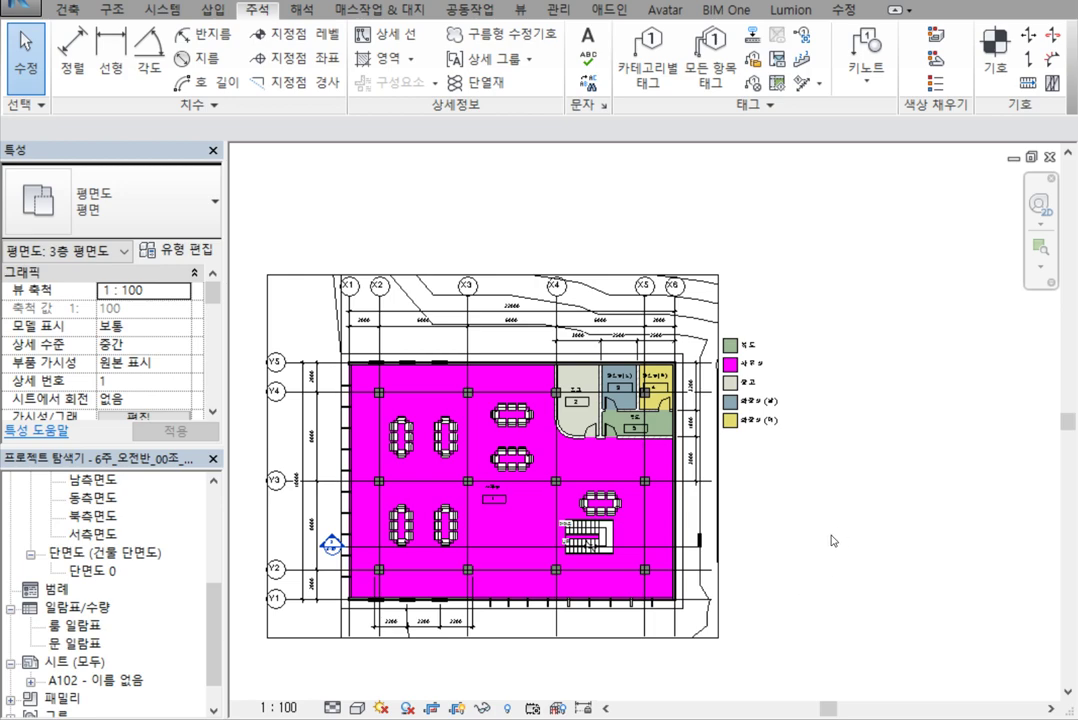
pyautogui.scroll(1, 818, 535)
pyautogui.moveTo(818, 531); pyautogui.dragTo(886, 507, button='middle')
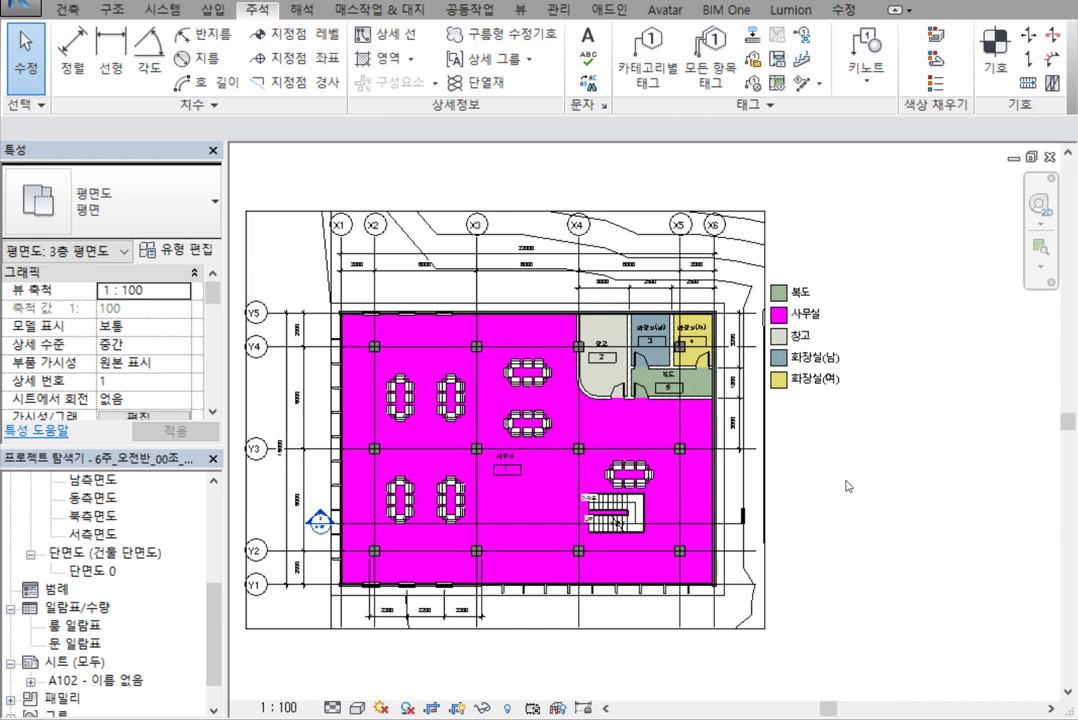
pyautogui.click(772, 380)
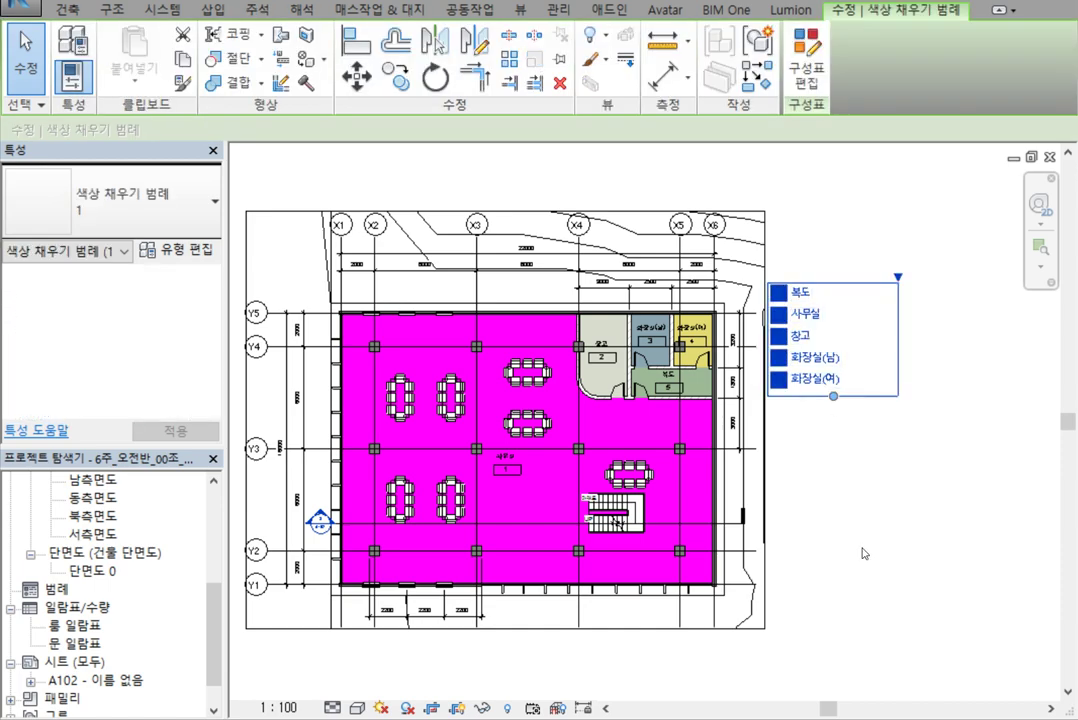
pyautogui.press('Escape')
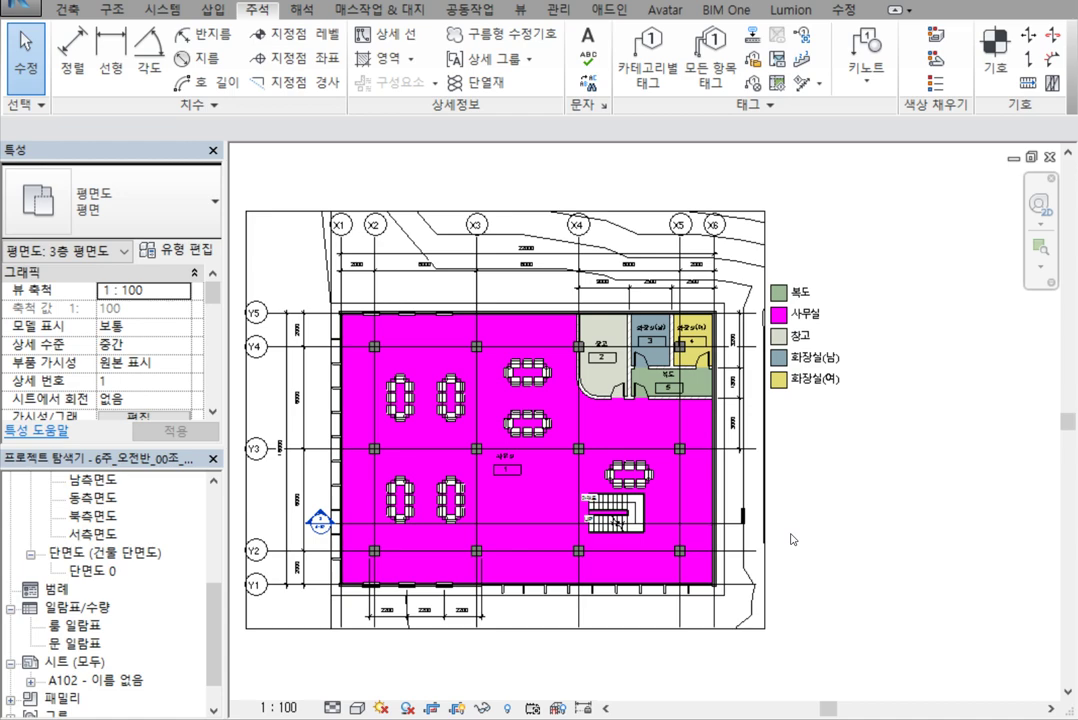
# Hide the 색상 채우기 subcategory of 룸 in the 3층 평면도 view's visibility/graphics overrides, then check the legend
pyautogui.press('v')
pyautogui.press('g')
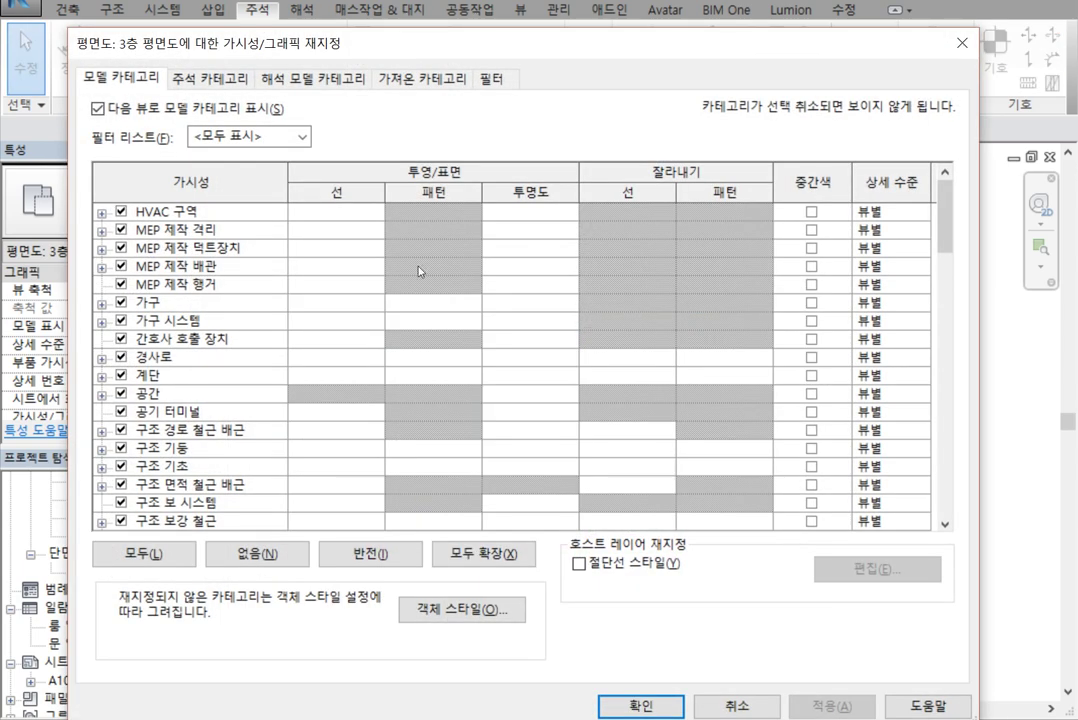
pyautogui.scroll(-5, 210, 450)
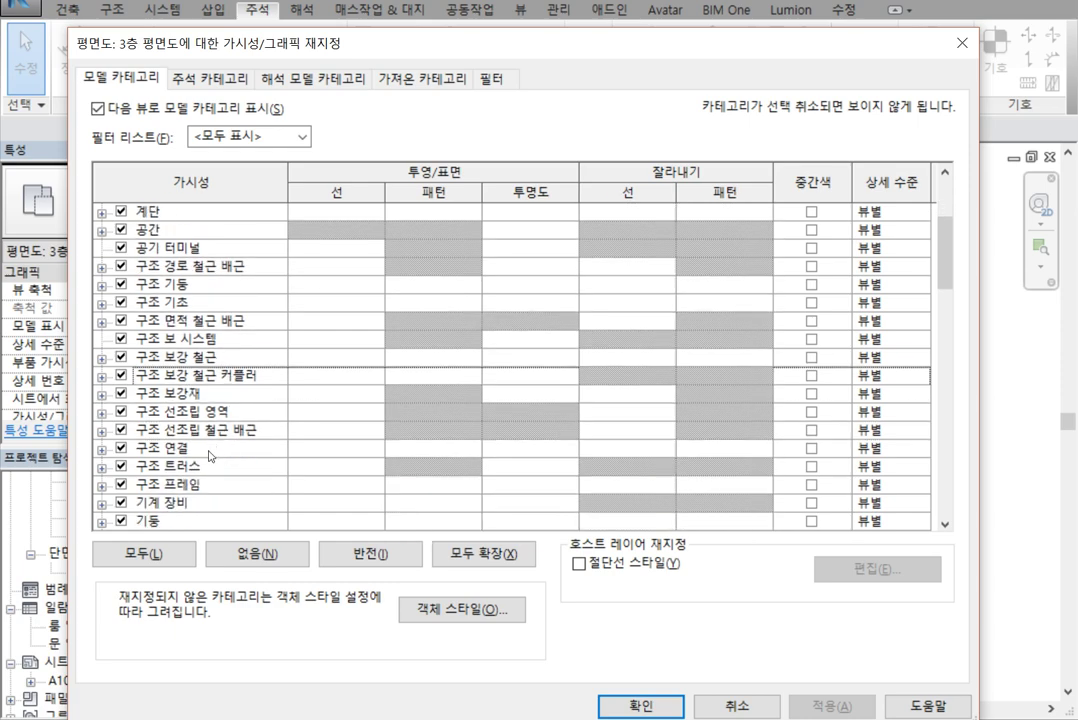
pyautogui.scroll(-5, 205, 451)
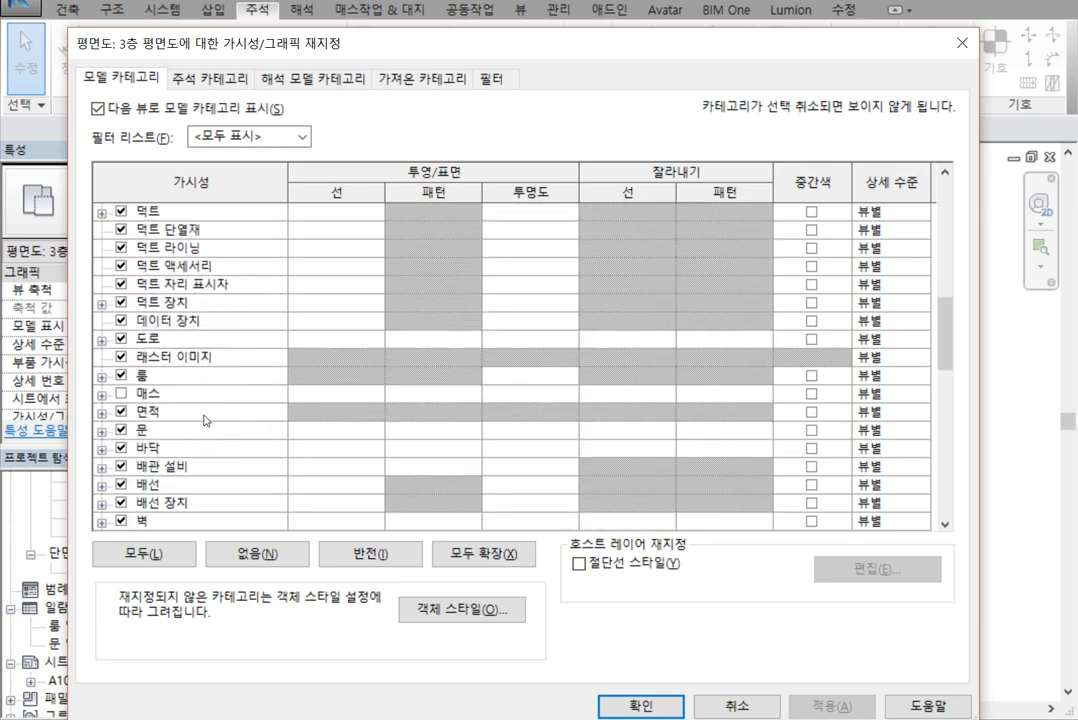
pyautogui.click(100, 376)
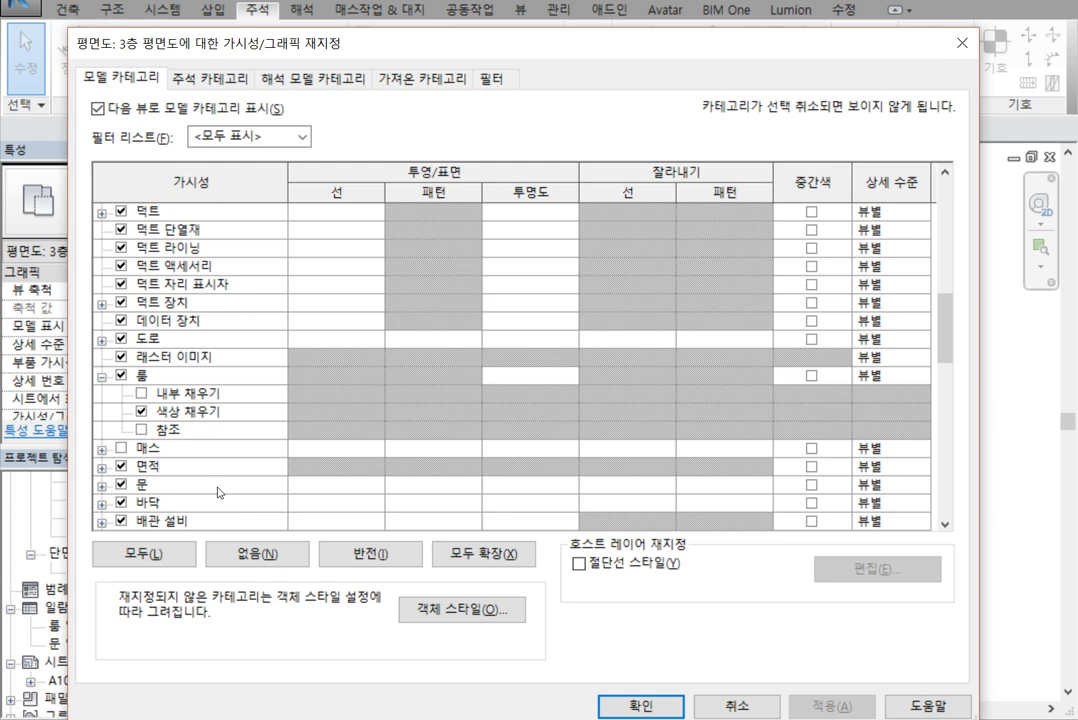
pyautogui.click(141, 411)
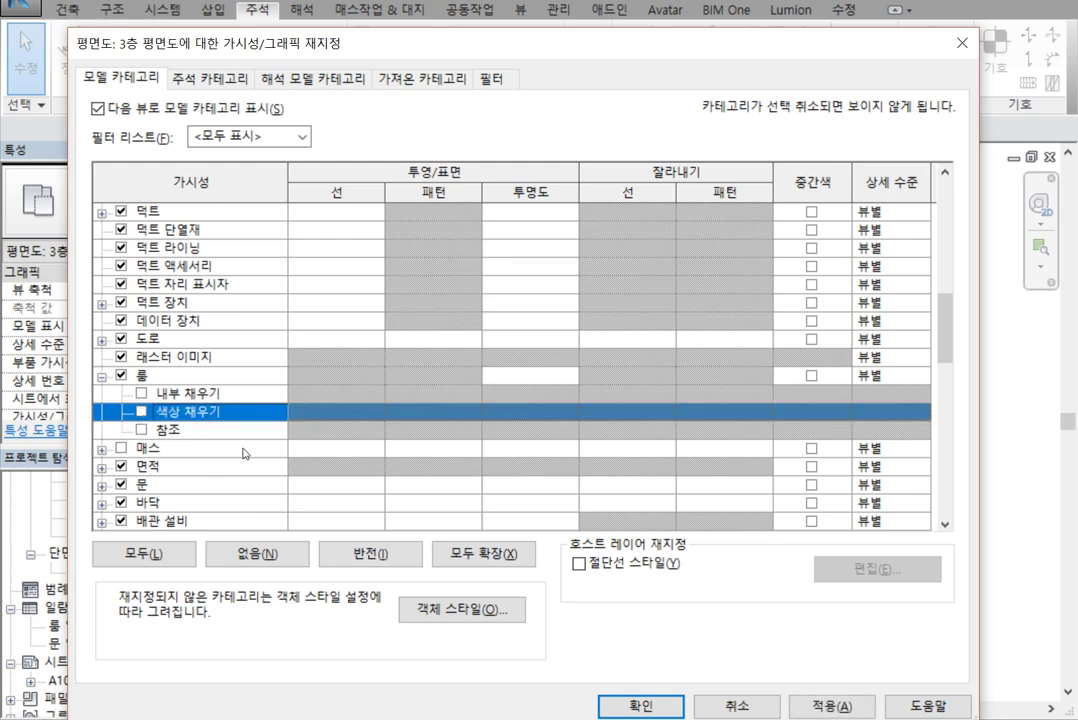
pyautogui.click(642, 703)
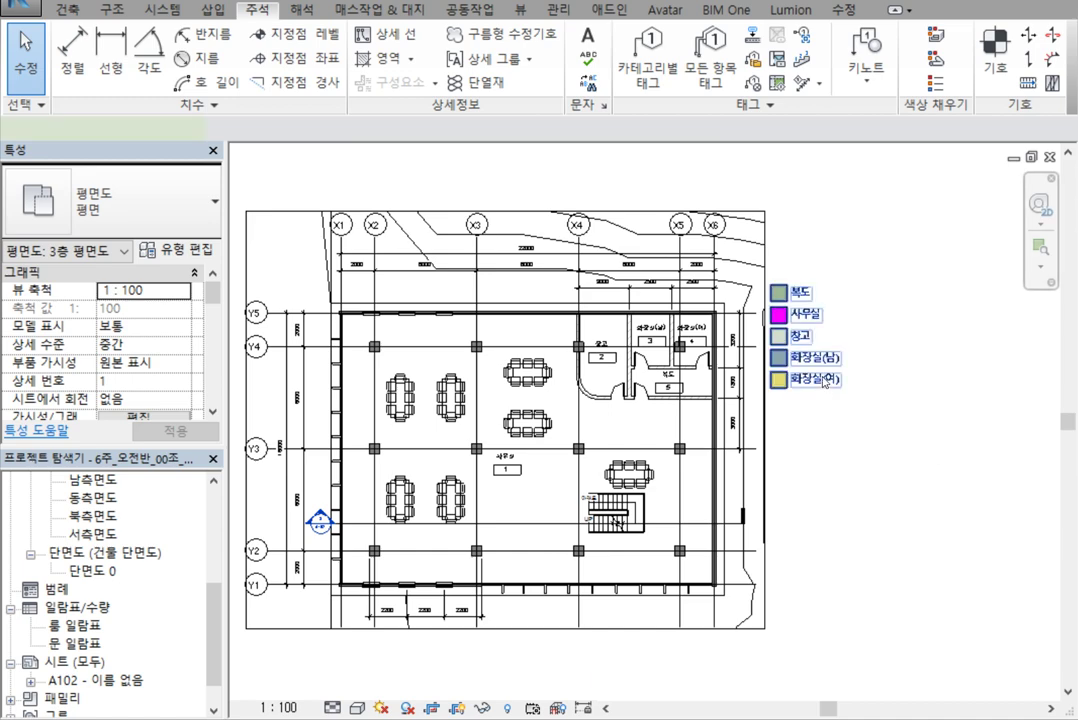
pyautogui.click(785, 378)
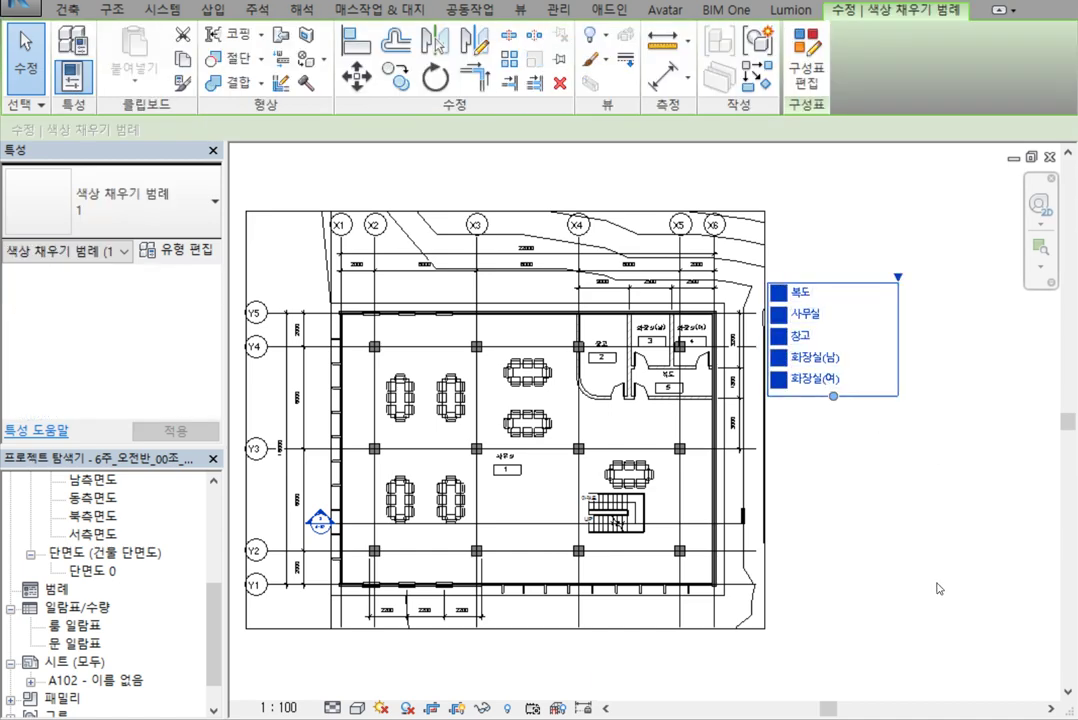
pyautogui.click(905, 522)
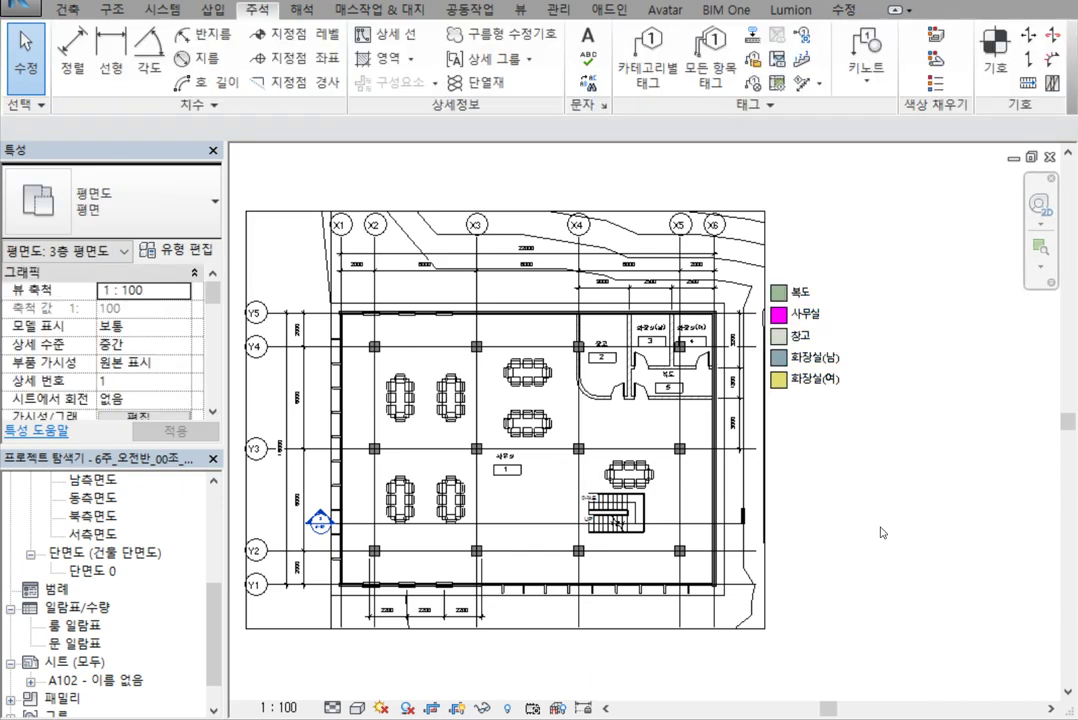
# Turn the 색상 채우기 subcategory of 룸 back on in the 3층 평면도 view's visibility/graphics overrides
pyautogui.press('v')
pyautogui.press('g')
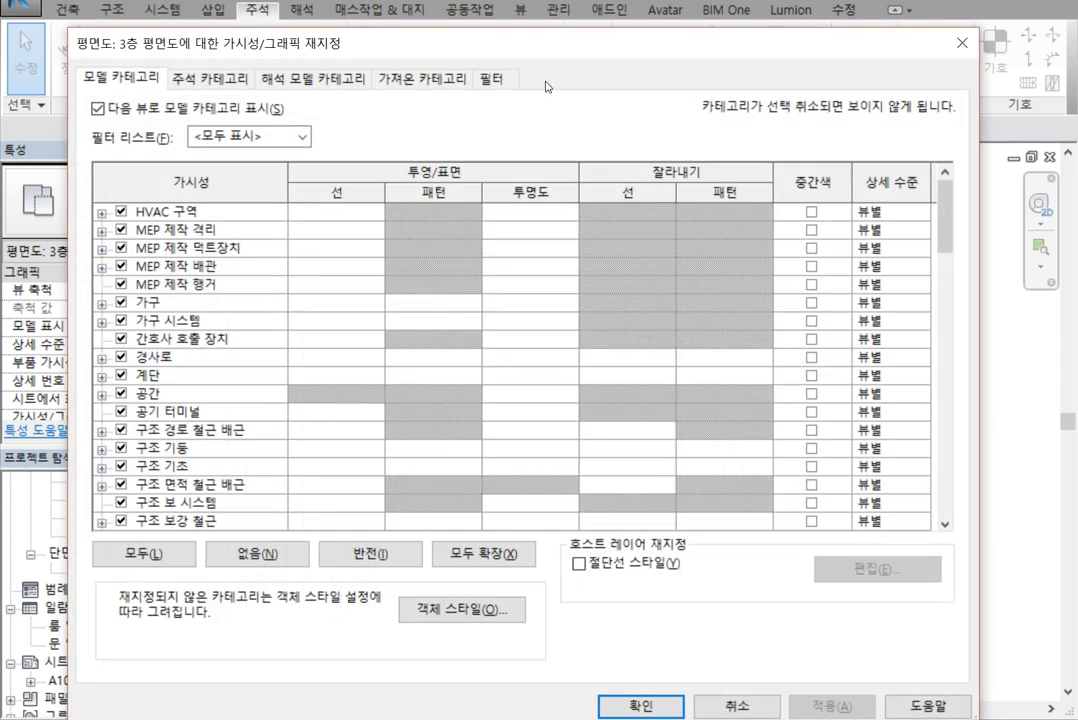
pyautogui.moveTo(464, 44); pyautogui.dragTo(513, 562)
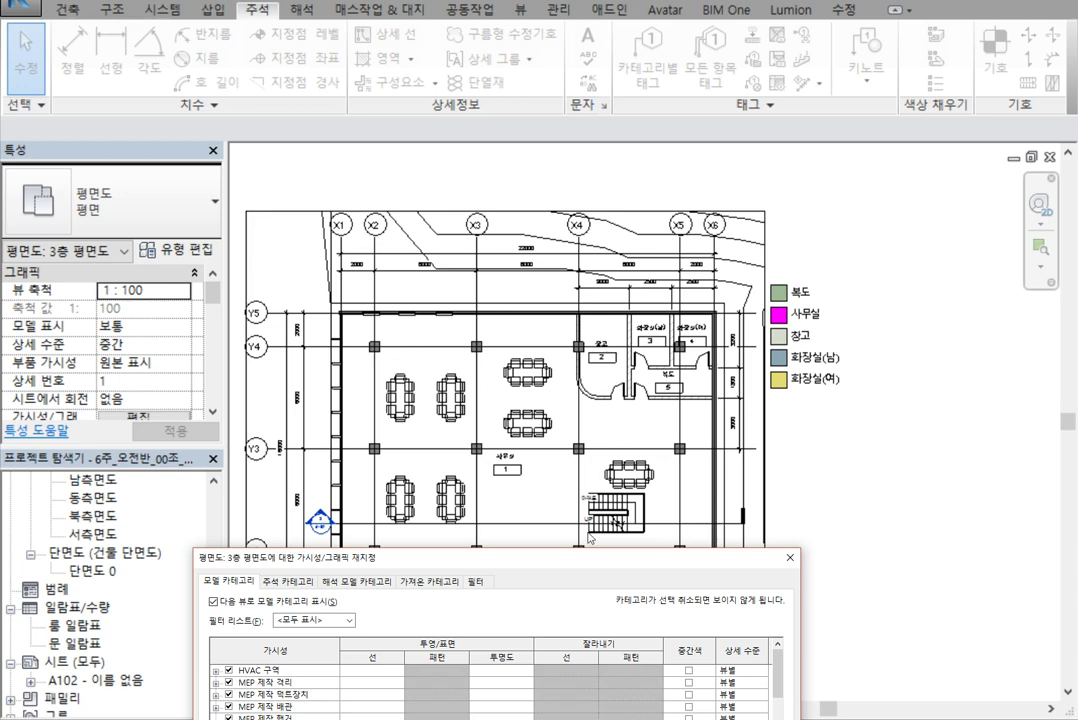
pyautogui.moveTo(580, 556); pyautogui.dragTo(673, 29)
pyautogui.scroll(-10, 218, 418)
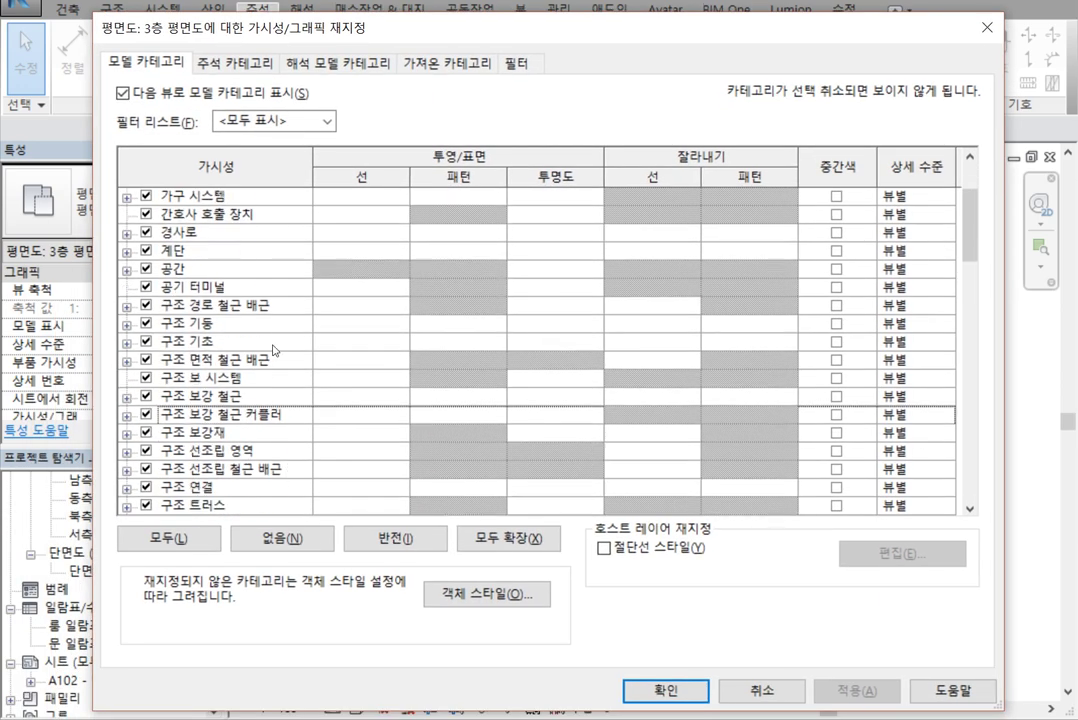
pyautogui.scroll(-2, 218, 418)
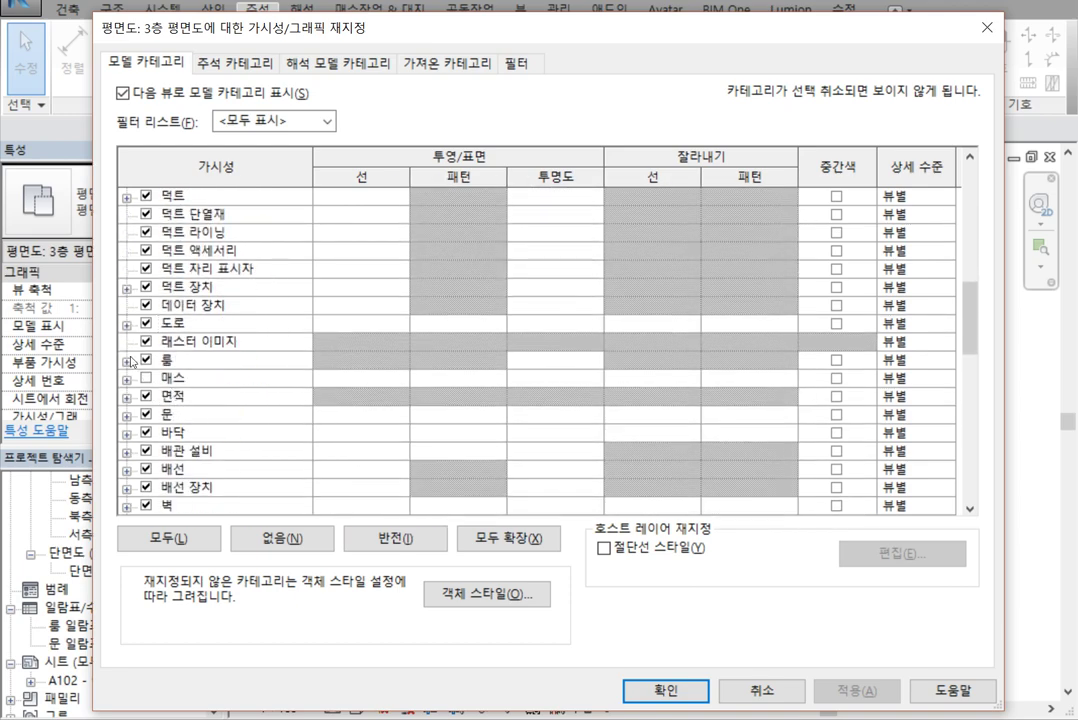
pyautogui.click(127, 359)
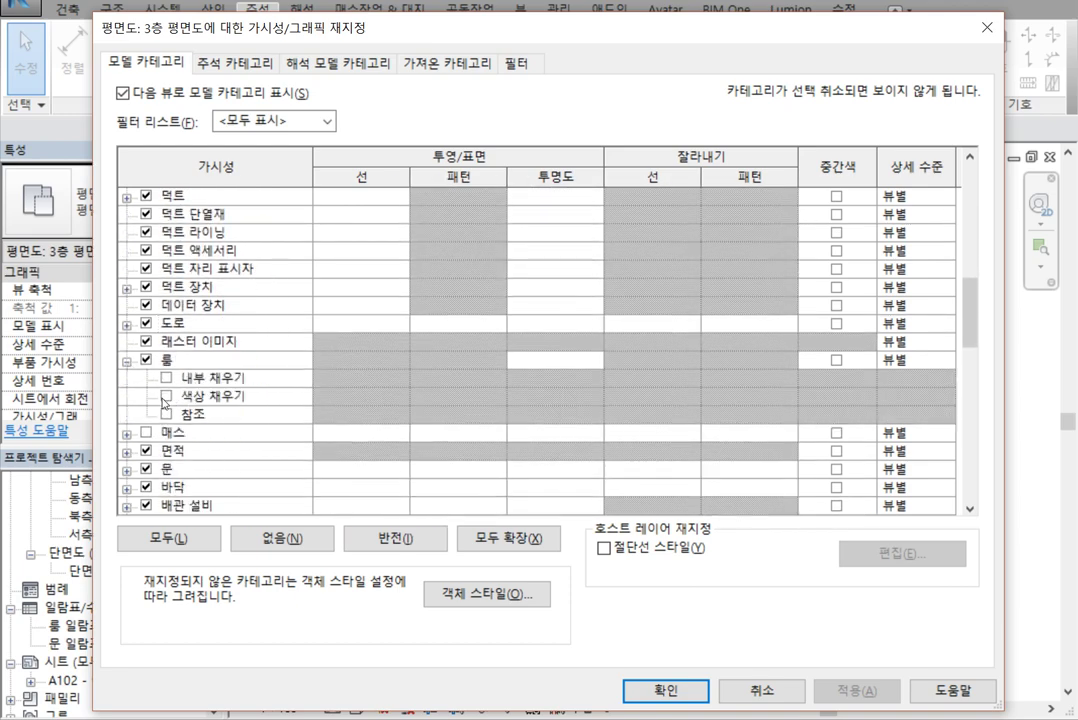
pyautogui.click(166, 396)
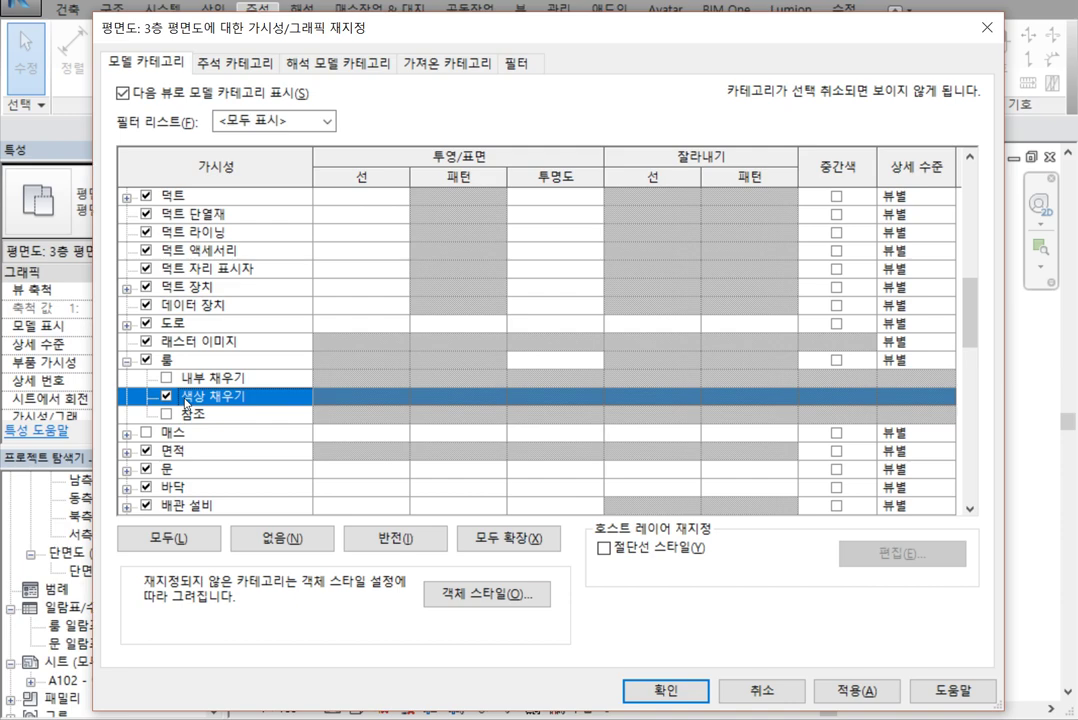
pyautogui.click(645, 693)
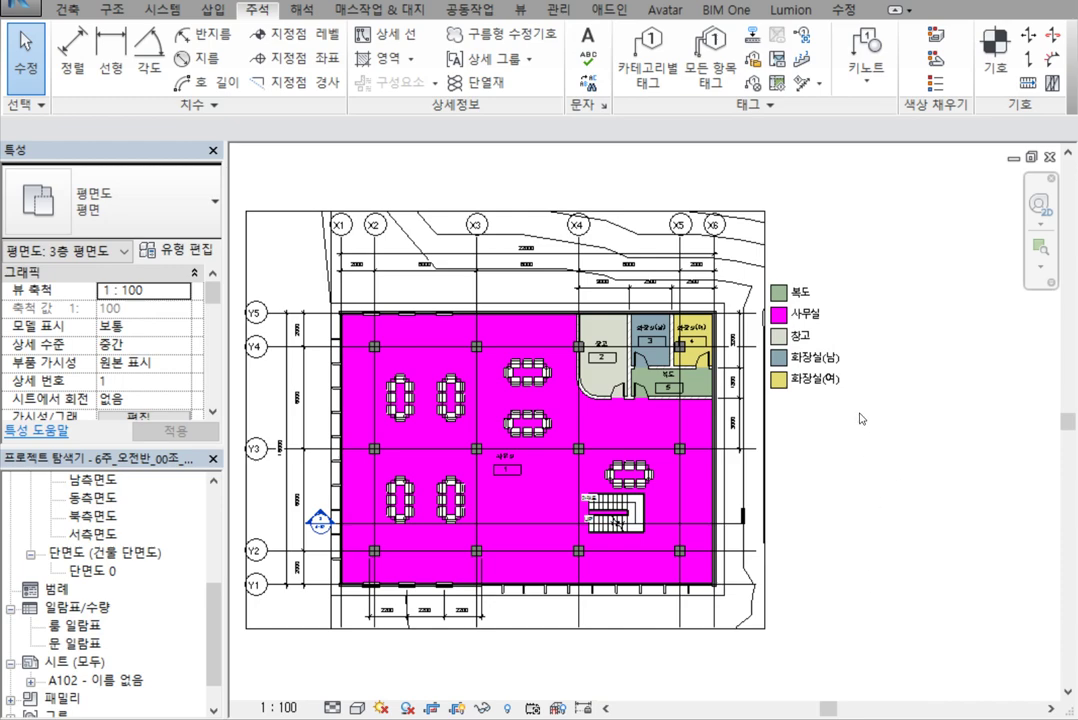
pyautogui.click(805, 314)
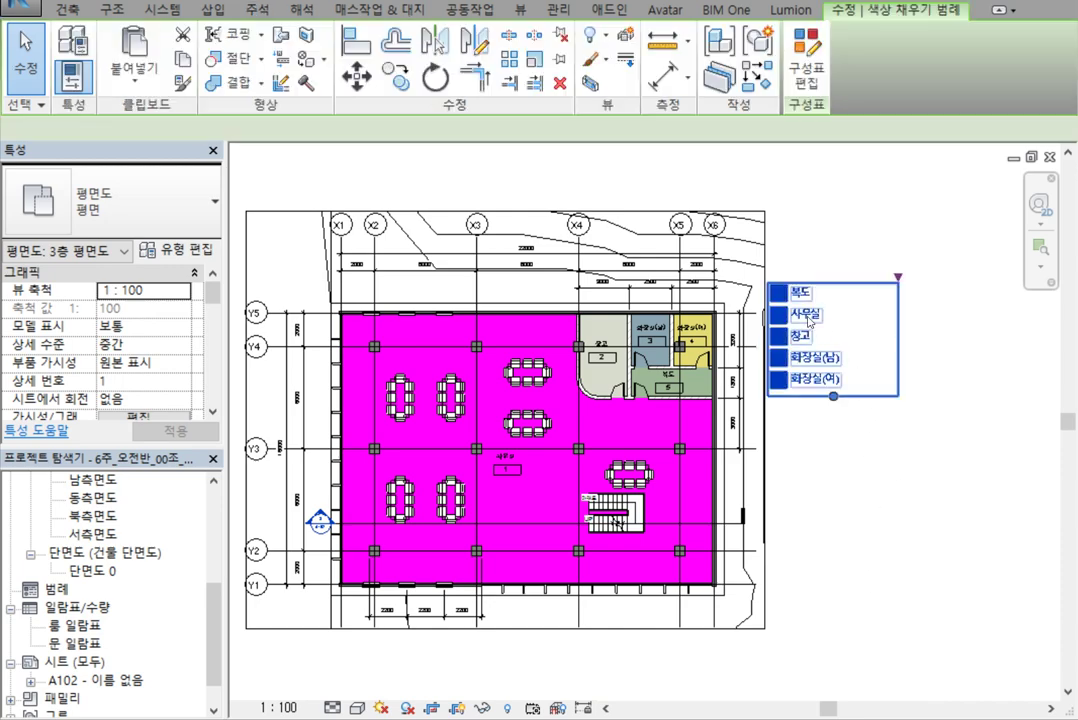
pyautogui.click(810, 72)
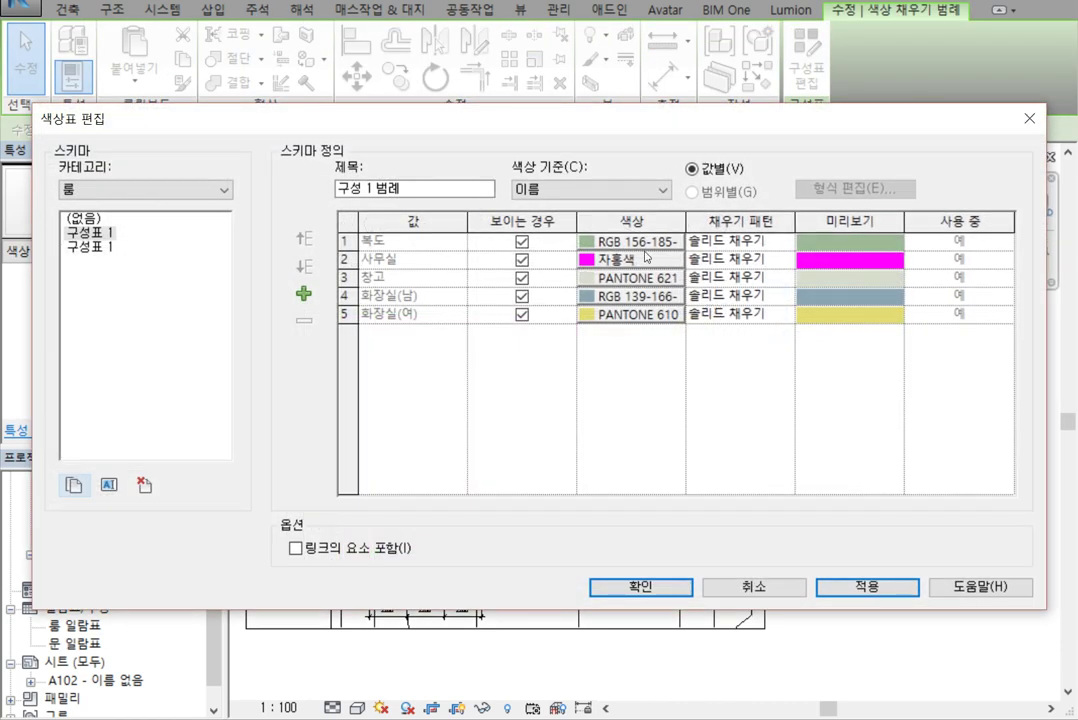
pyautogui.click(647, 257)
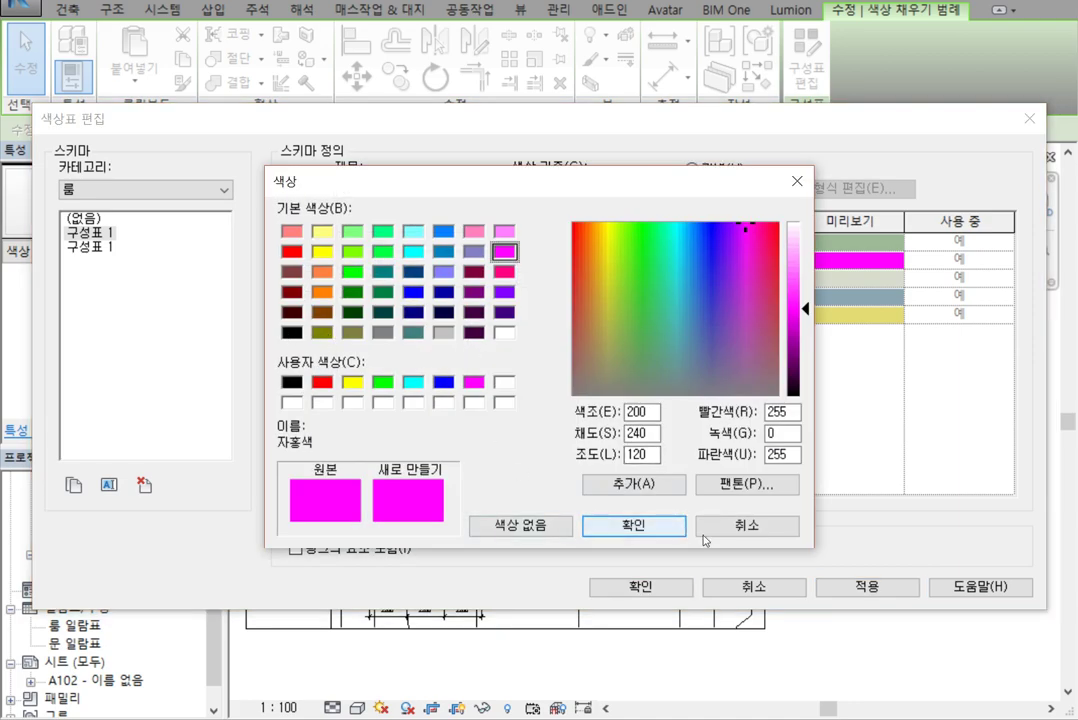
pyautogui.click(612, 296)
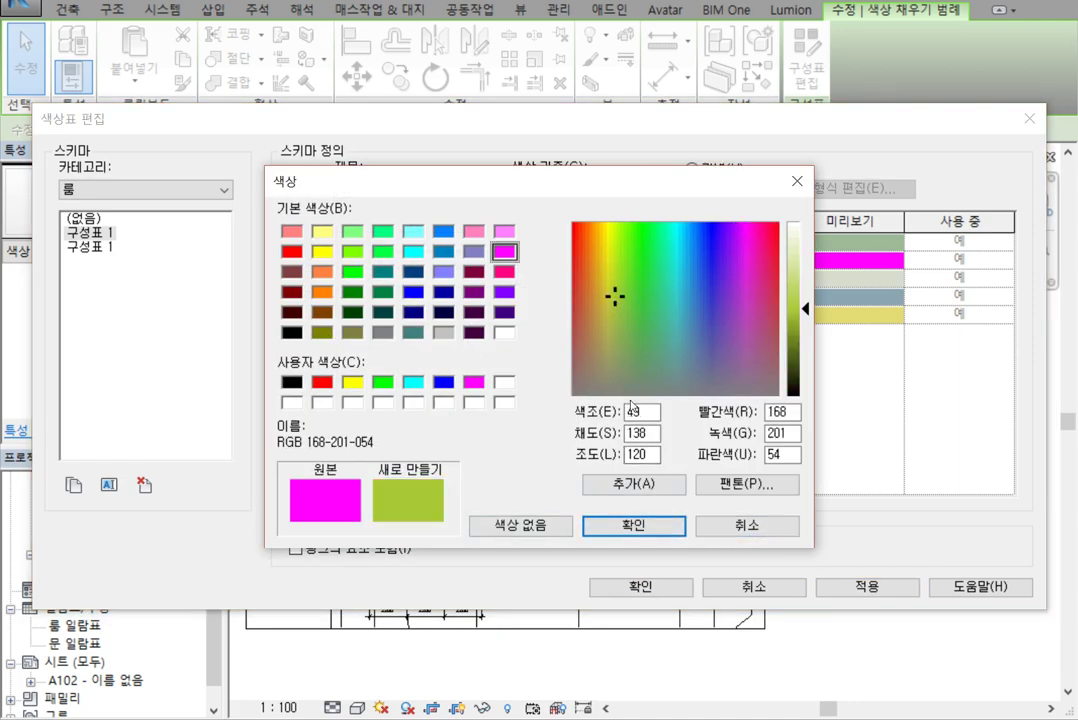
pyautogui.click(728, 526)
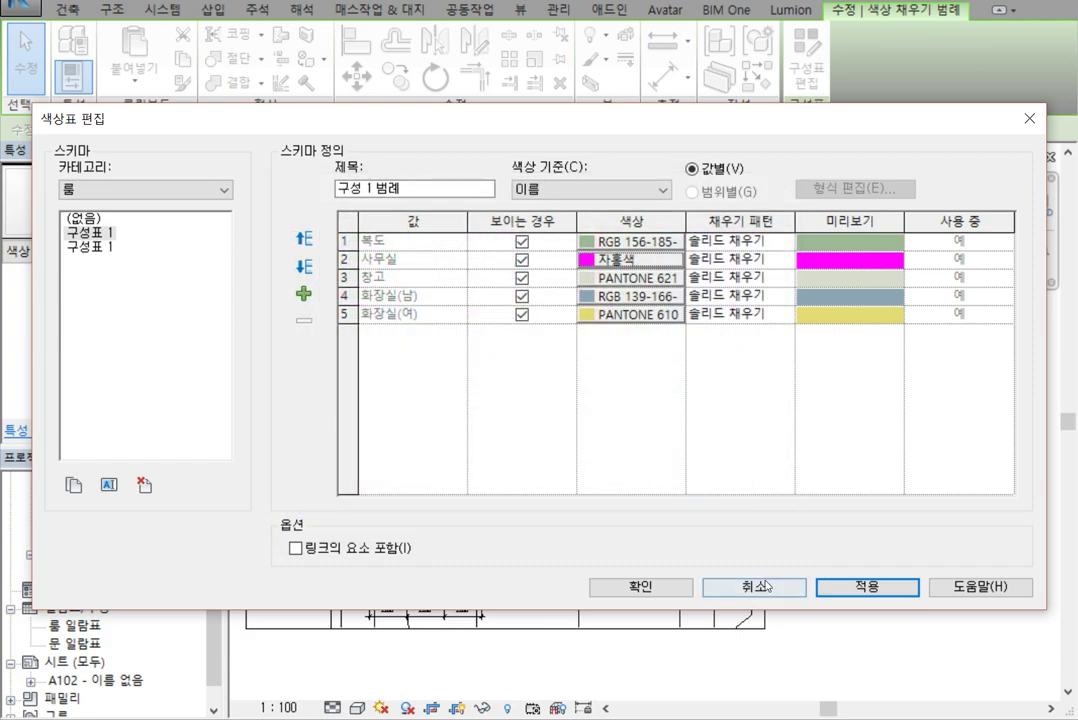
pyautogui.click(763, 594)
pyautogui.click(893, 617)
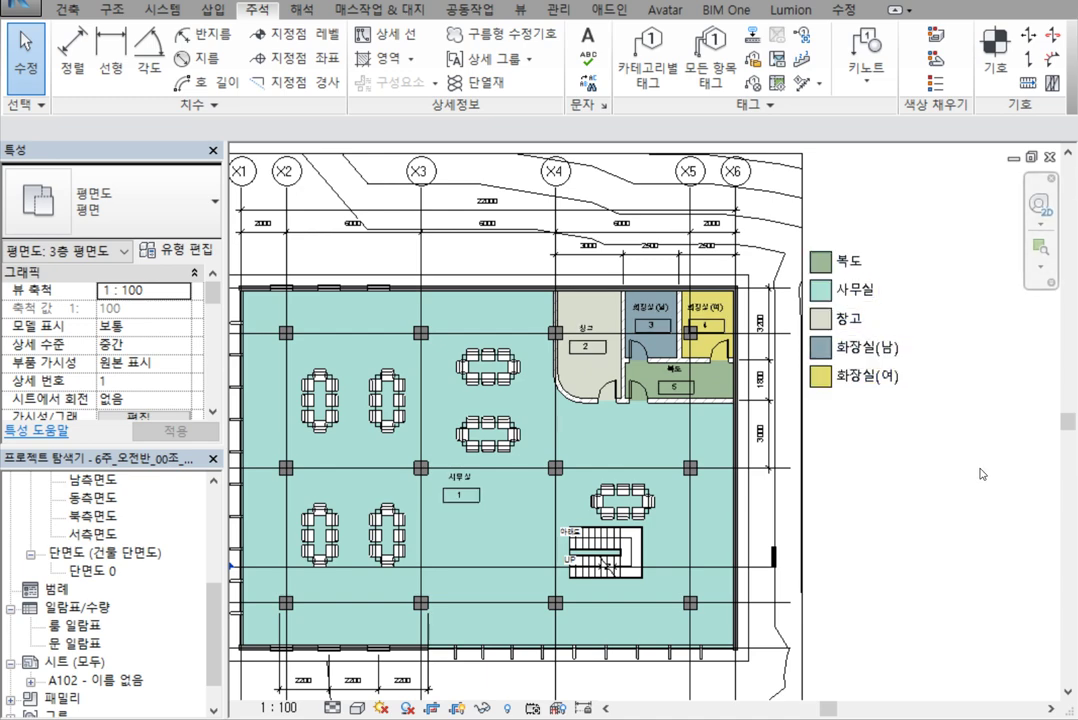
# Open sheet A102 and examine the color-filled third-floor plan and its legend alongside the elevation and section
pyautogui.scroll(-2, 981, 487)
pyautogui.moveTo(986, 561); pyautogui.dragTo(907, 565, button='middle')
pyautogui.scroll(1, 810, 518)
pyautogui.scroll(1, 891, 500)
pyautogui.moveTo(891, 500); pyautogui.dragTo(955, 510, button='middle')
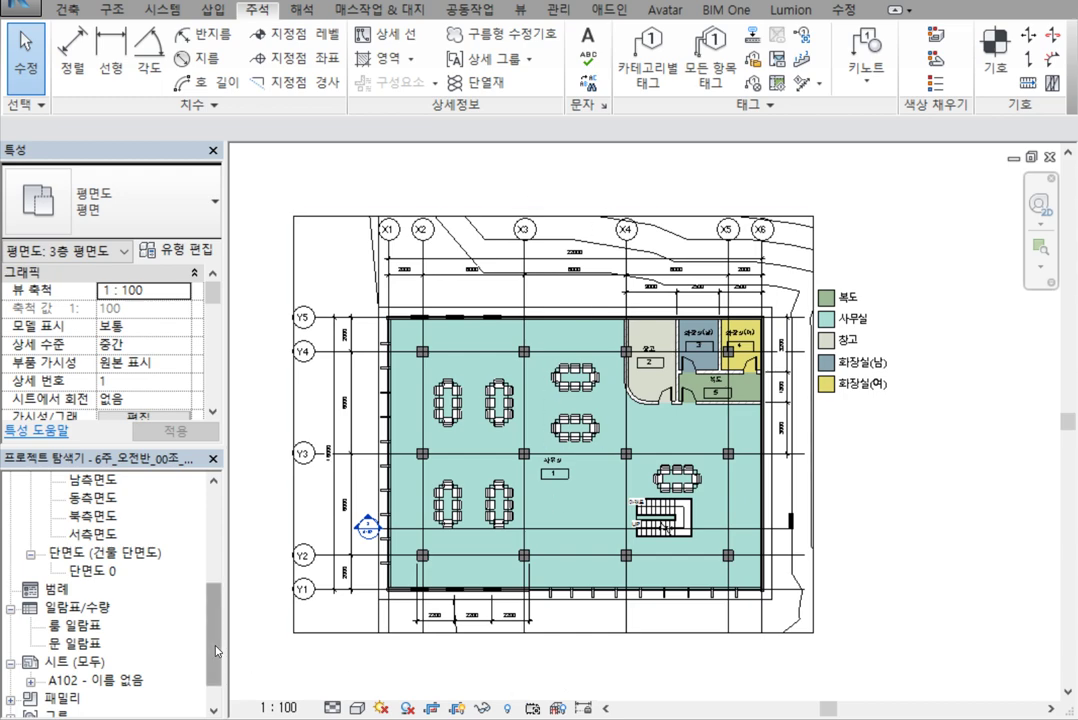
pyautogui.scroll(-1, 217, 651)
pyautogui.click(75, 625)
pyautogui.click(113, 645)
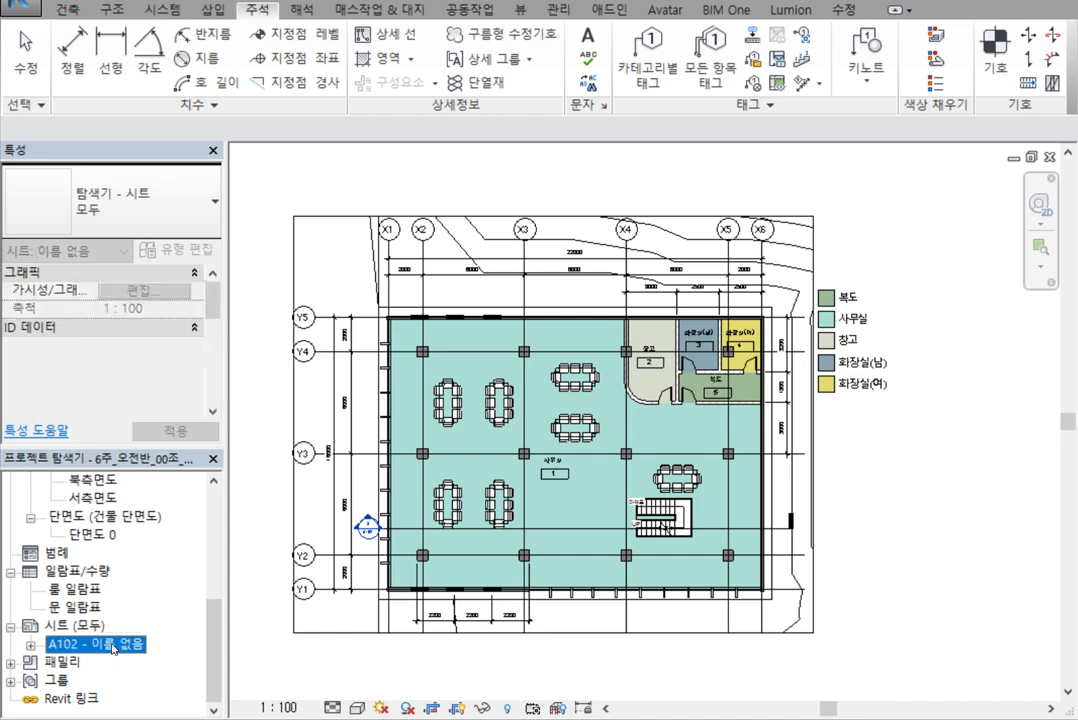
pyautogui.doubleClick(113, 645)
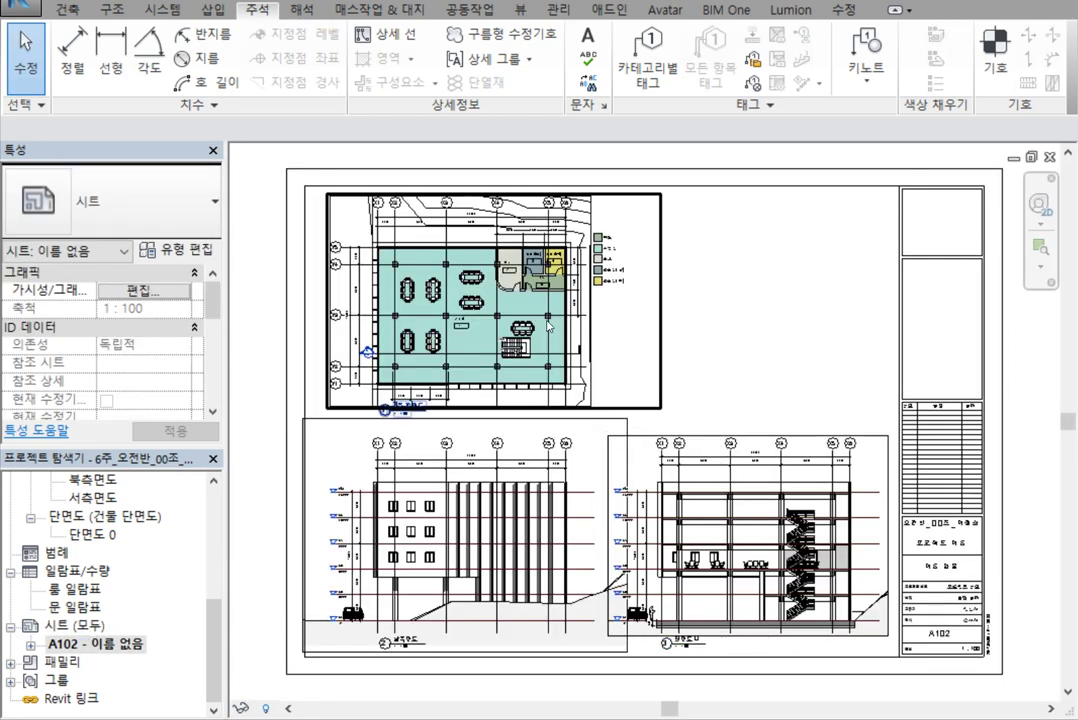
pyautogui.scroll(3, 530, 327)
pyautogui.scroll(-2, 662, 275)
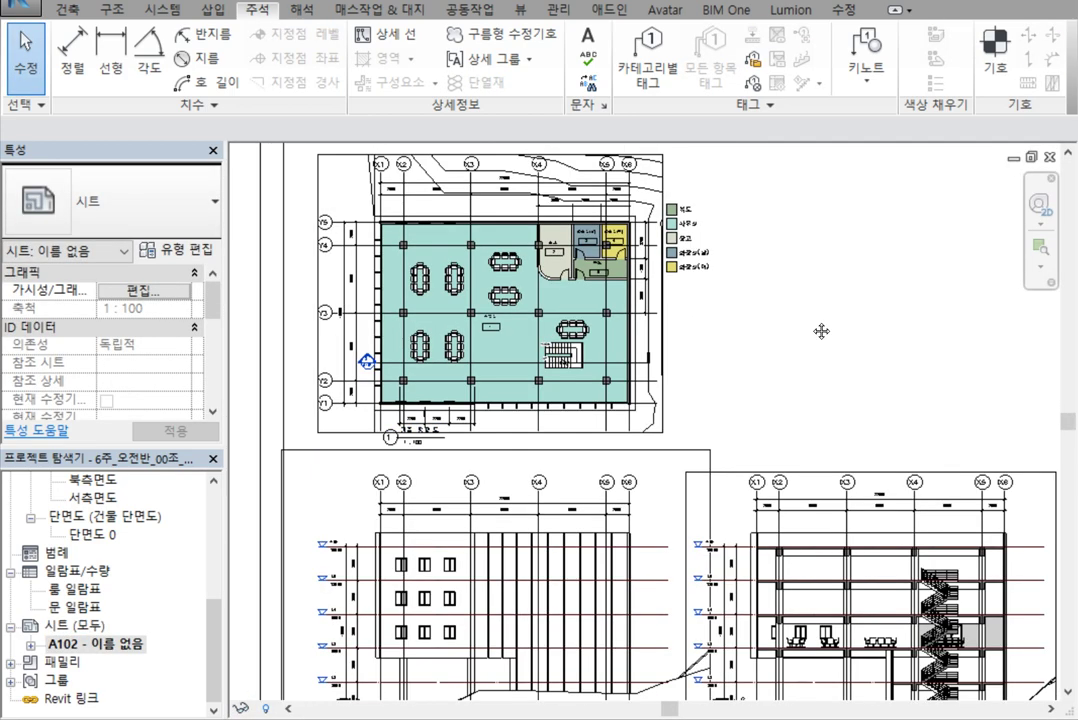
pyautogui.moveTo(821, 331); pyautogui.dragTo(752, 293, button='middle')
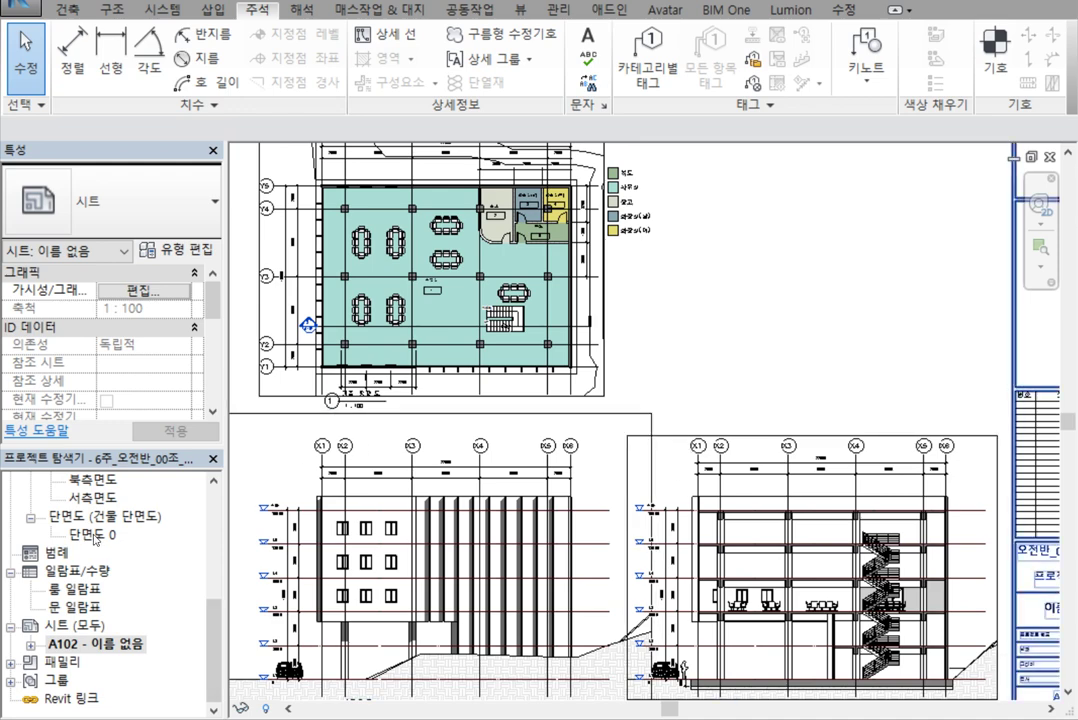
# Open section view 단면도 0 and tag the third-floor 사무실 room between grids X3 and X4, beside the table and chairs
pyautogui.doubleClick(97, 535)
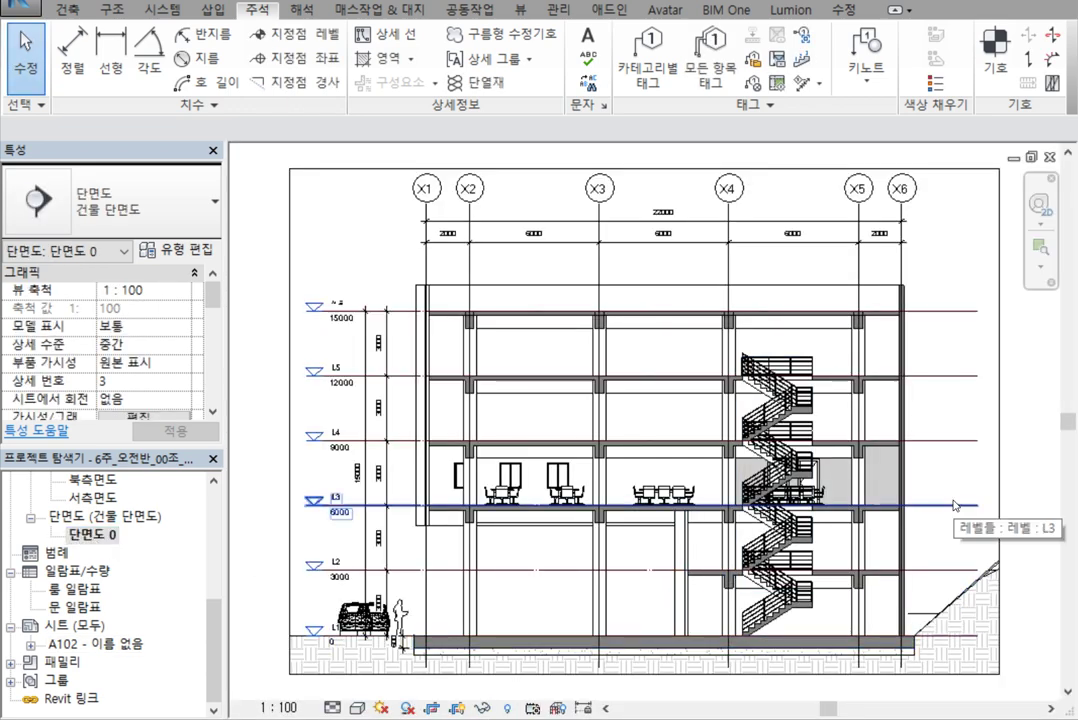
pyautogui.click(50, 9)
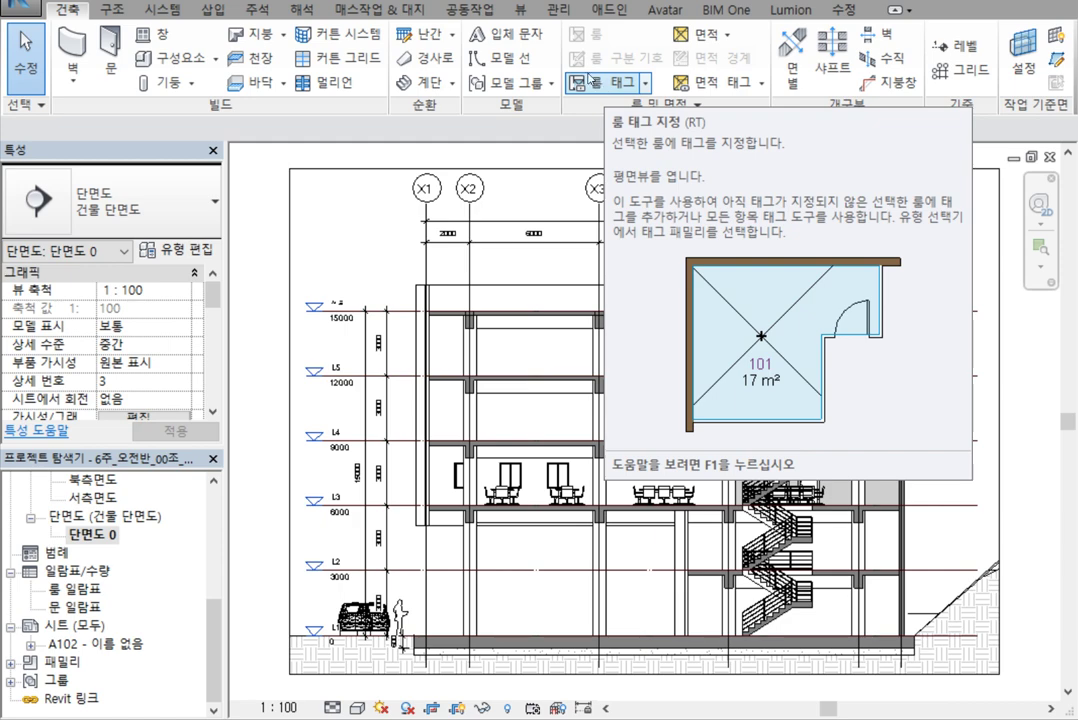
pyautogui.click(580, 83)
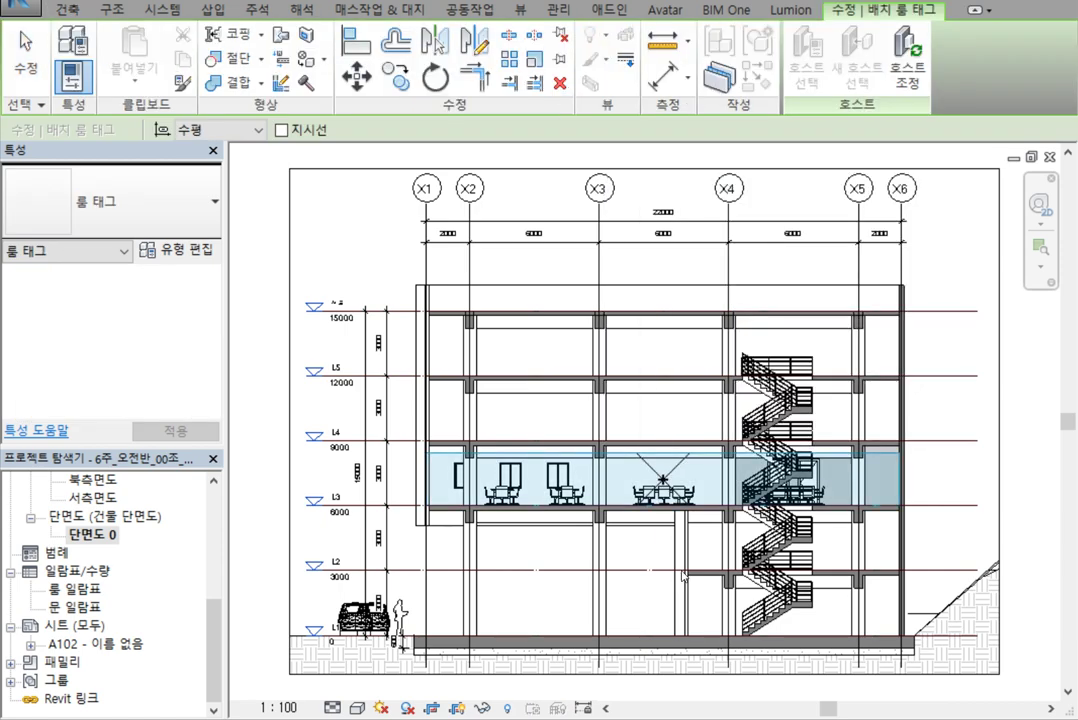
pyautogui.scroll(2, 683, 571)
pyautogui.moveTo(683, 571); pyautogui.dragTo(741, 535, button='middle')
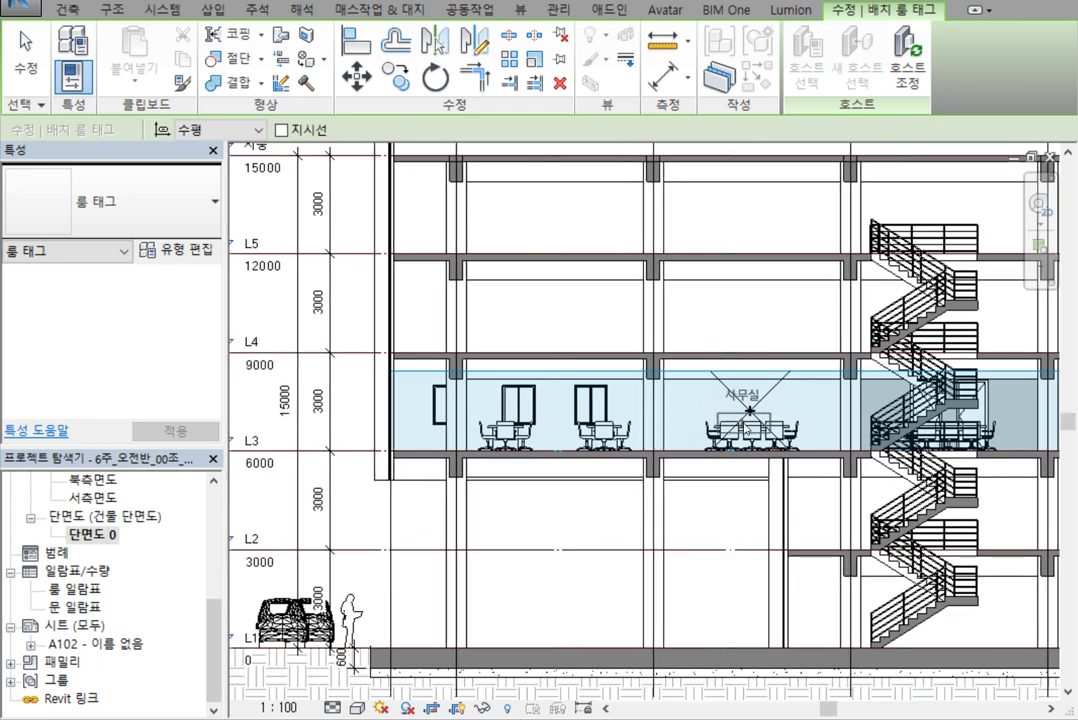
pyautogui.scroll(4, 748, 425)
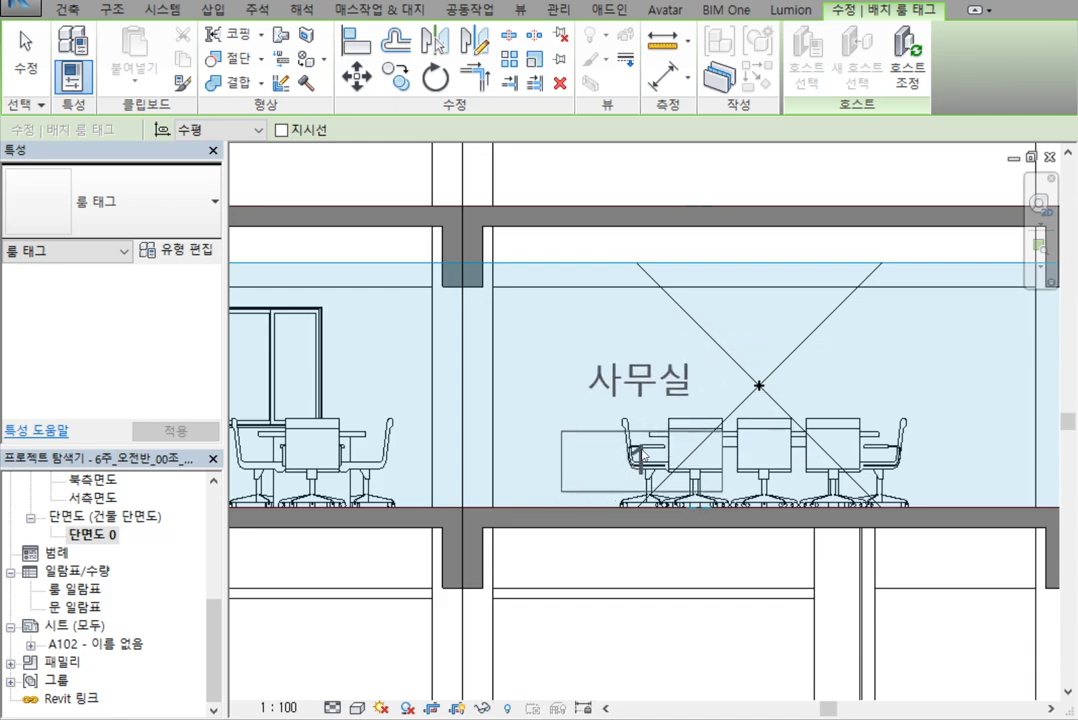
pyautogui.click(590, 432)
pyautogui.scroll(-3, 672, 650)
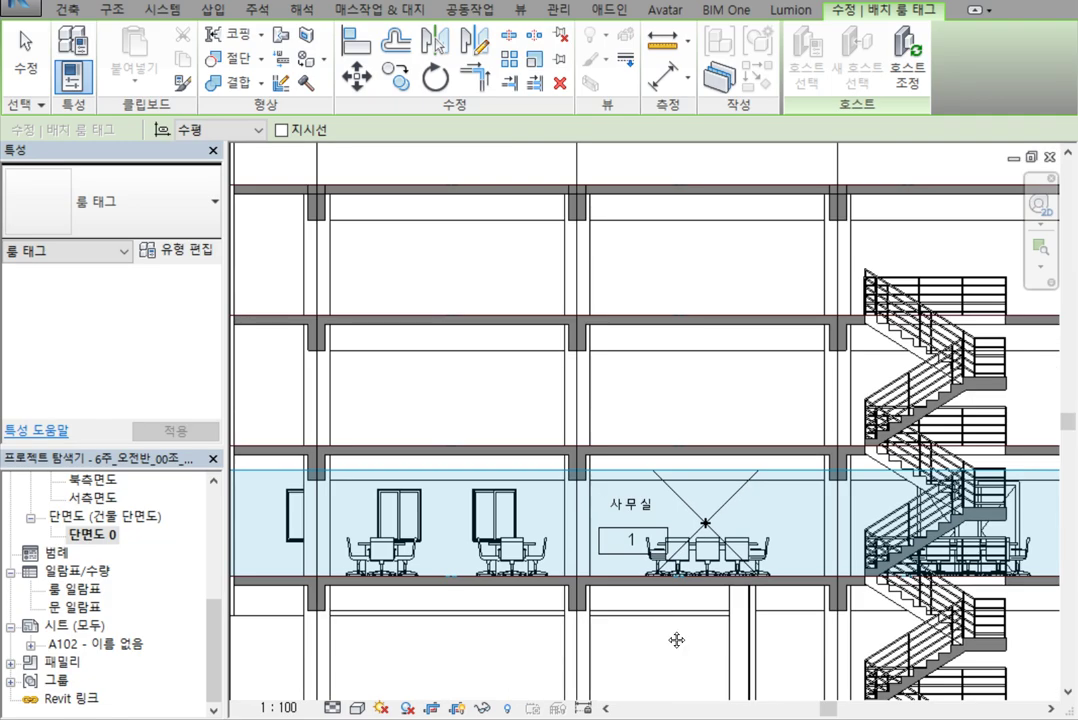
pyautogui.moveTo(678, 638); pyautogui.dragTo(568, 464, button='middle')
pyautogui.rightClick(557, 217)
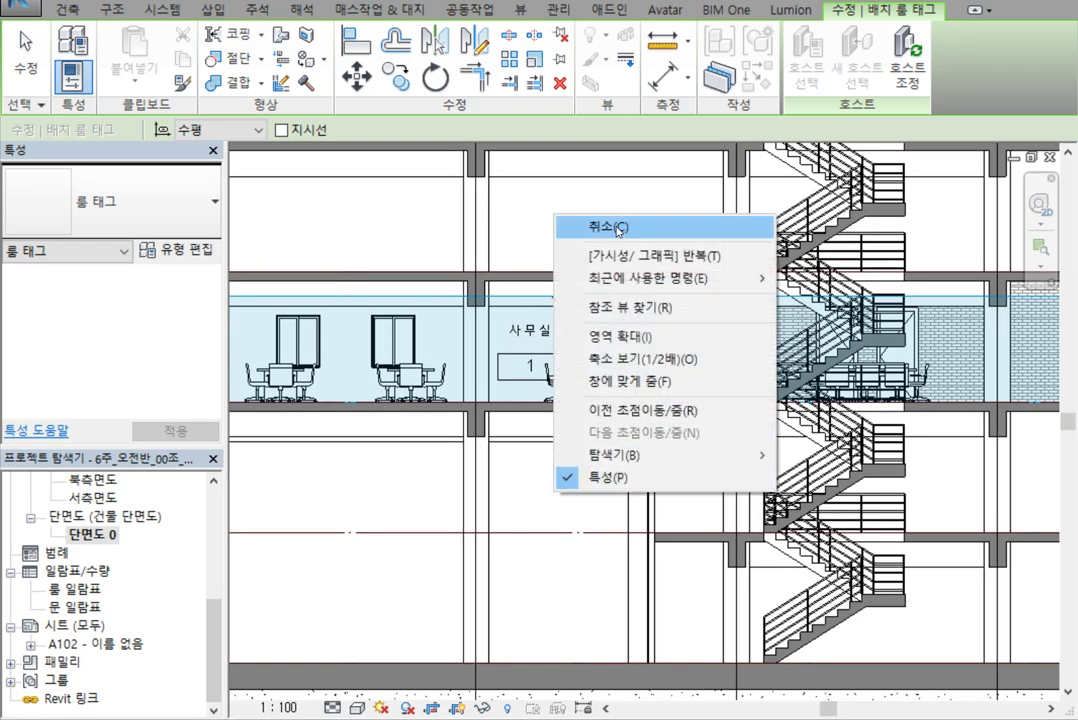
pyautogui.click(619, 241)
# Place a color fill legend in the section view, beyond grid X6 and above the roof level
pyautogui.scroll(-4, 445, 450)
pyautogui.scroll(-3, 877, 488)
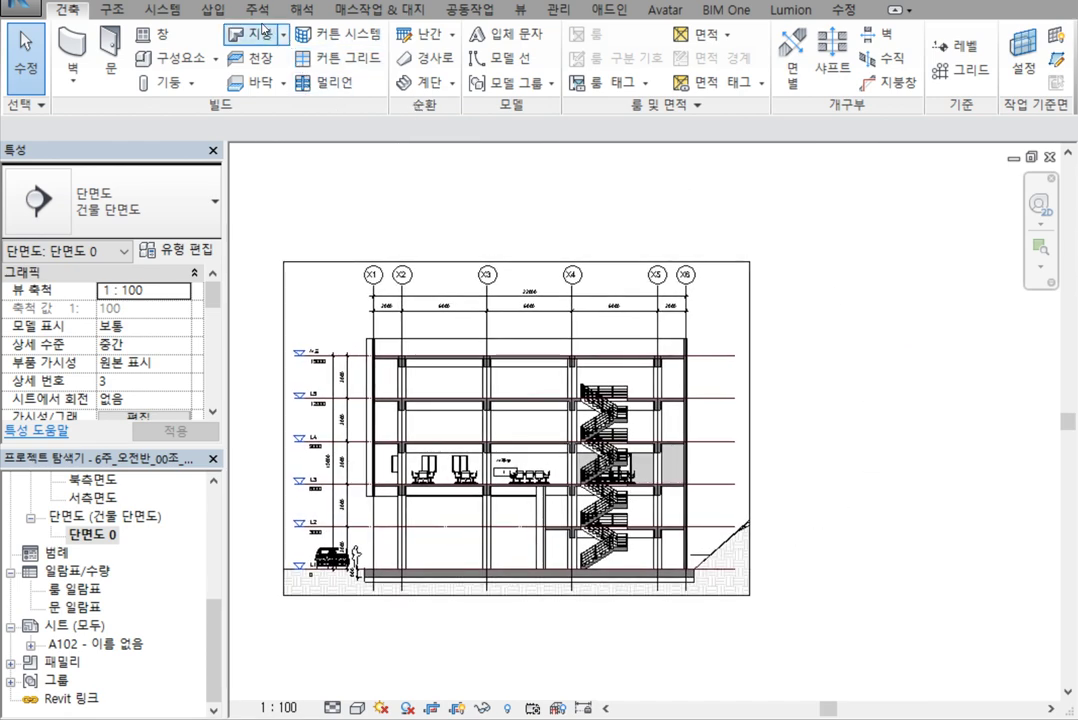
pyautogui.click(253, 10)
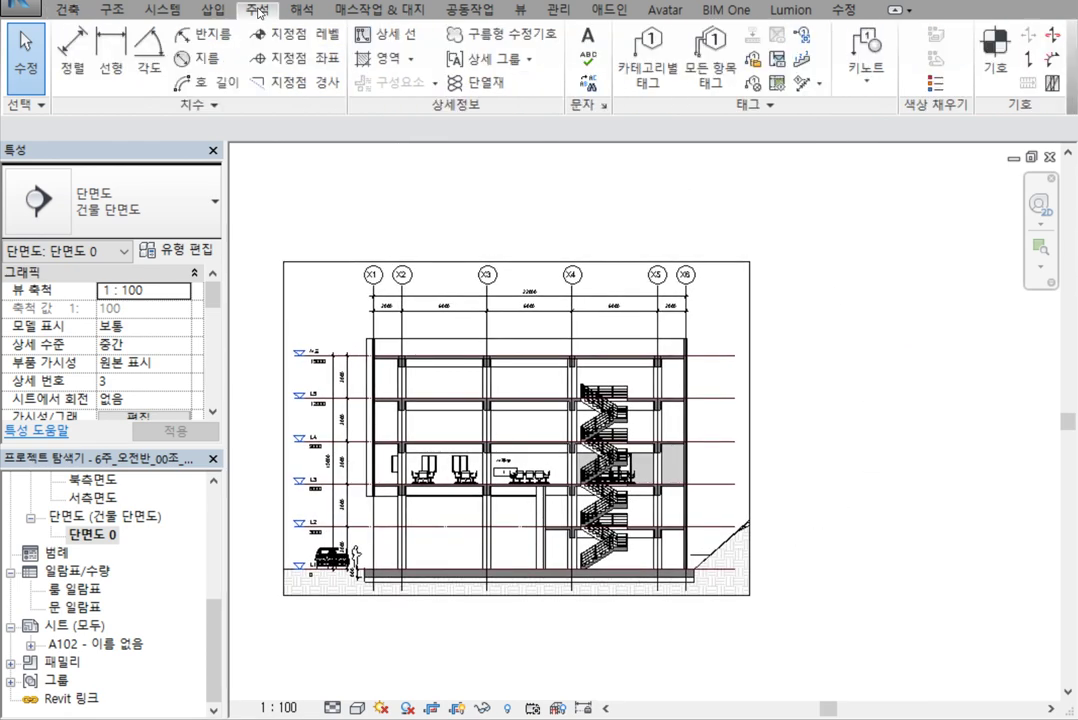
pyautogui.click(940, 88)
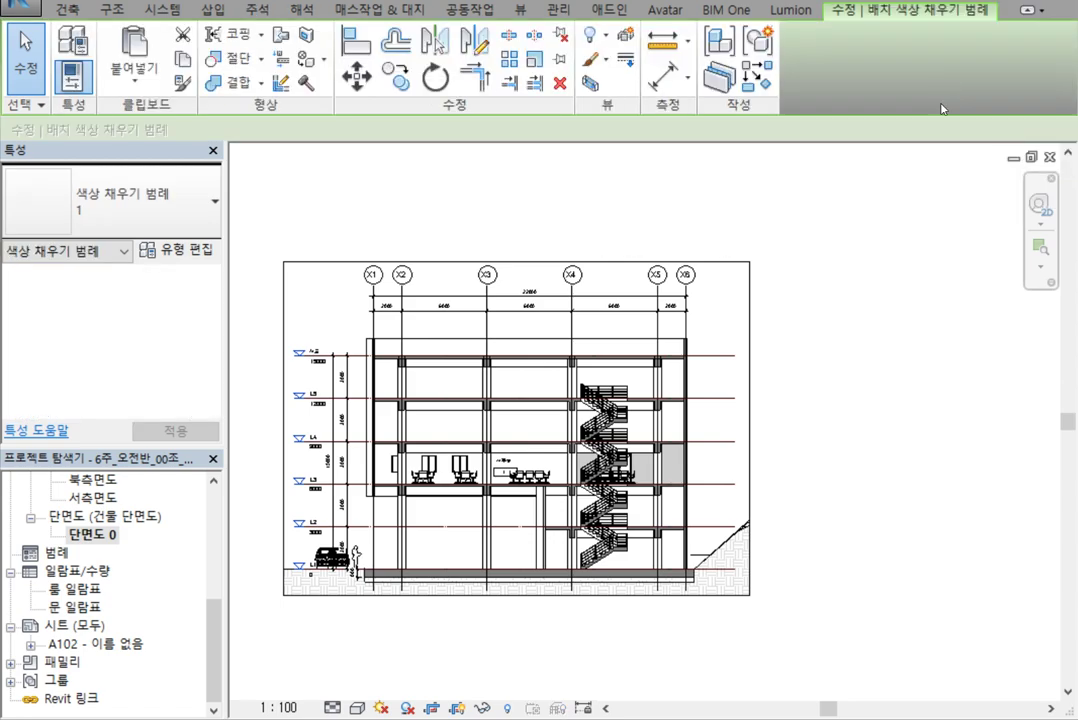
pyautogui.scroll(3, 760, 265)
pyautogui.scroll(3, 729, 281)
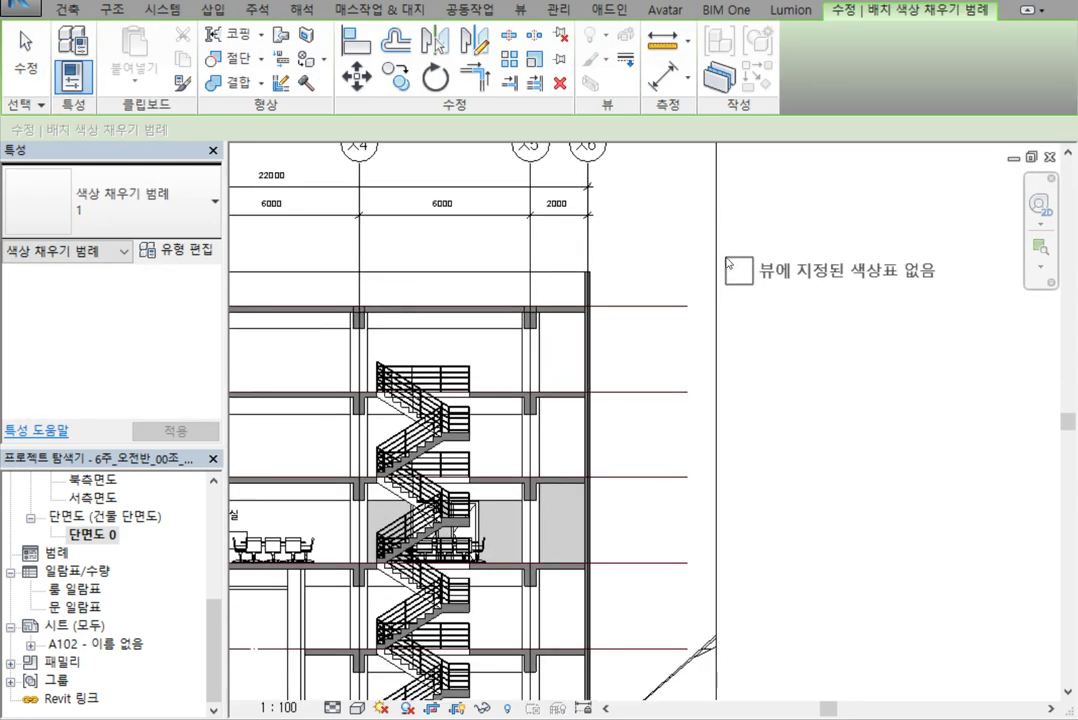
pyautogui.scroll(-3, 736, 269)
pyautogui.moveTo(739, 270); pyautogui.dragTo(803, 272, button='middle')
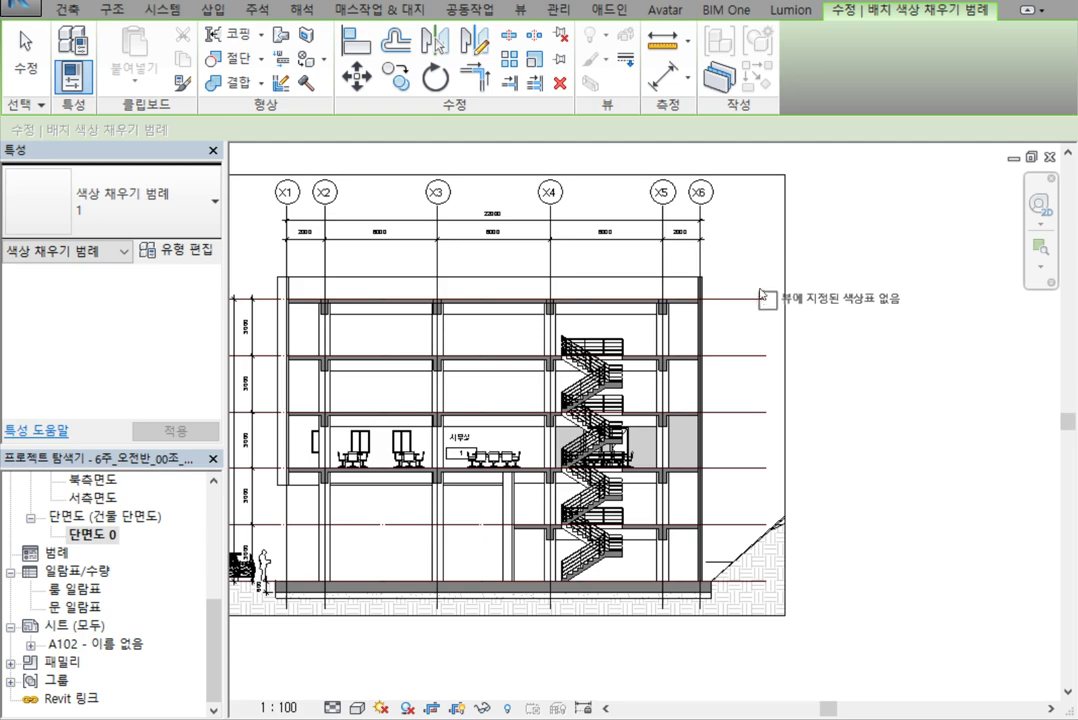
pyautogui.scroll(2, 745, 270)
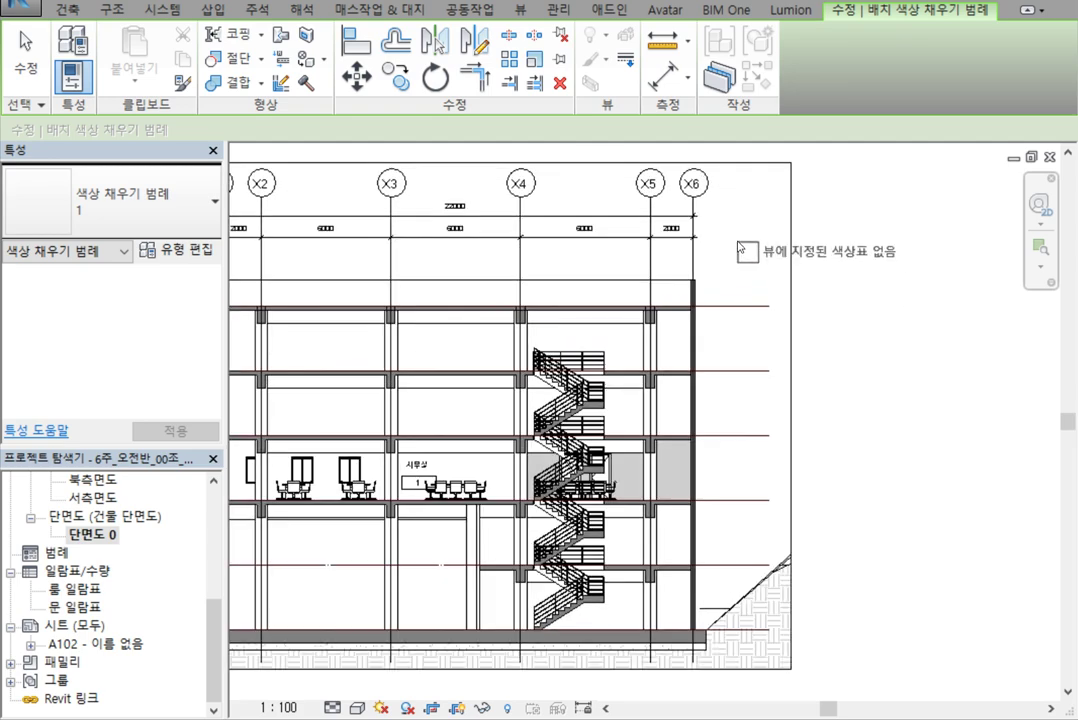
pyautogui.click(740, 245)
# Assign space type 룸 and color scheme 구성표 1 to the section view's color fill legend
pyautogui.click(519, 474)
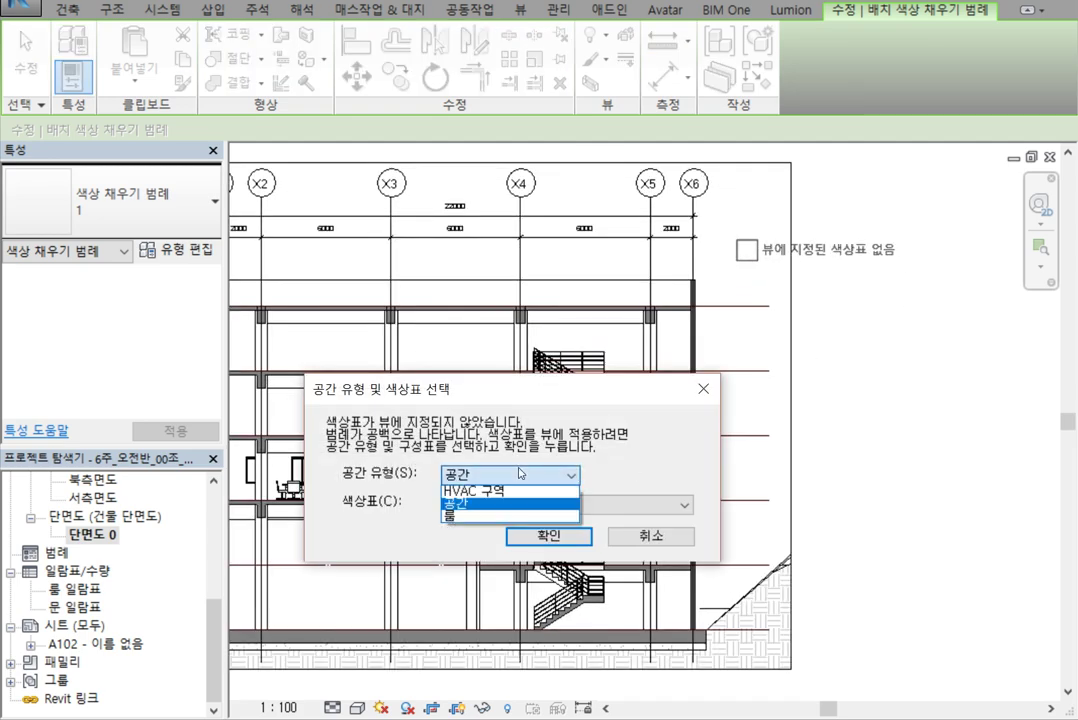
pyautogui.click(486, 518)
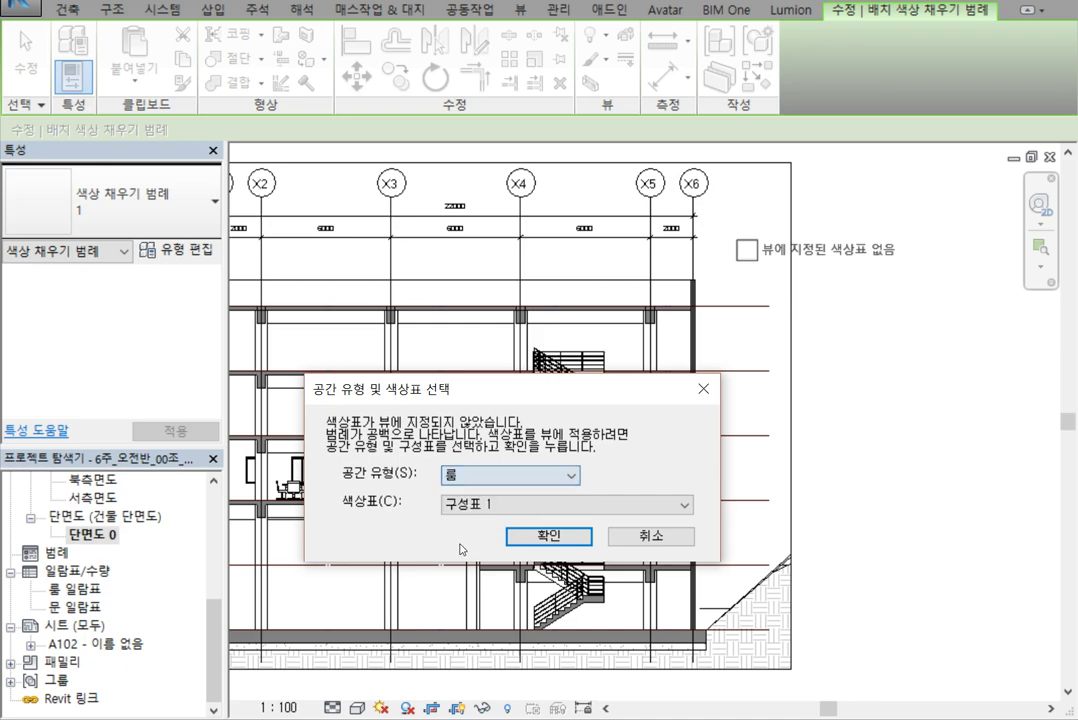
pyautogui.click(490, 505)
pyautogui.click(491, 534)
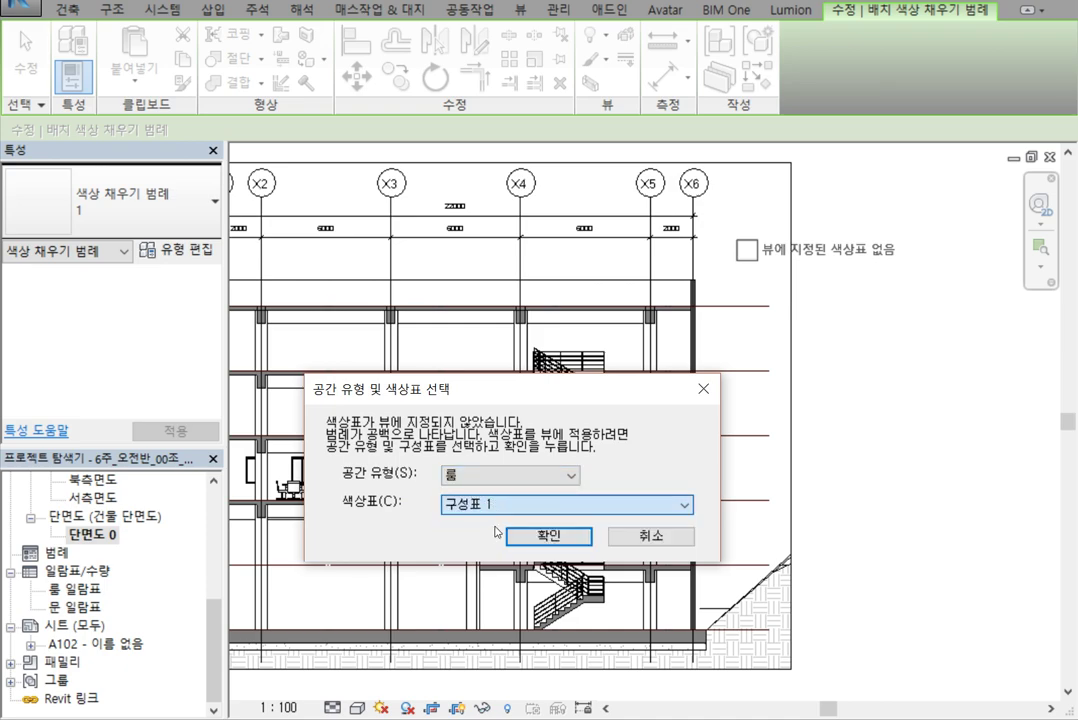
# Place the section's room color legend and set the first 구성표 1 scheme to color rooms by 이름
pyautogui.click(548, 532)
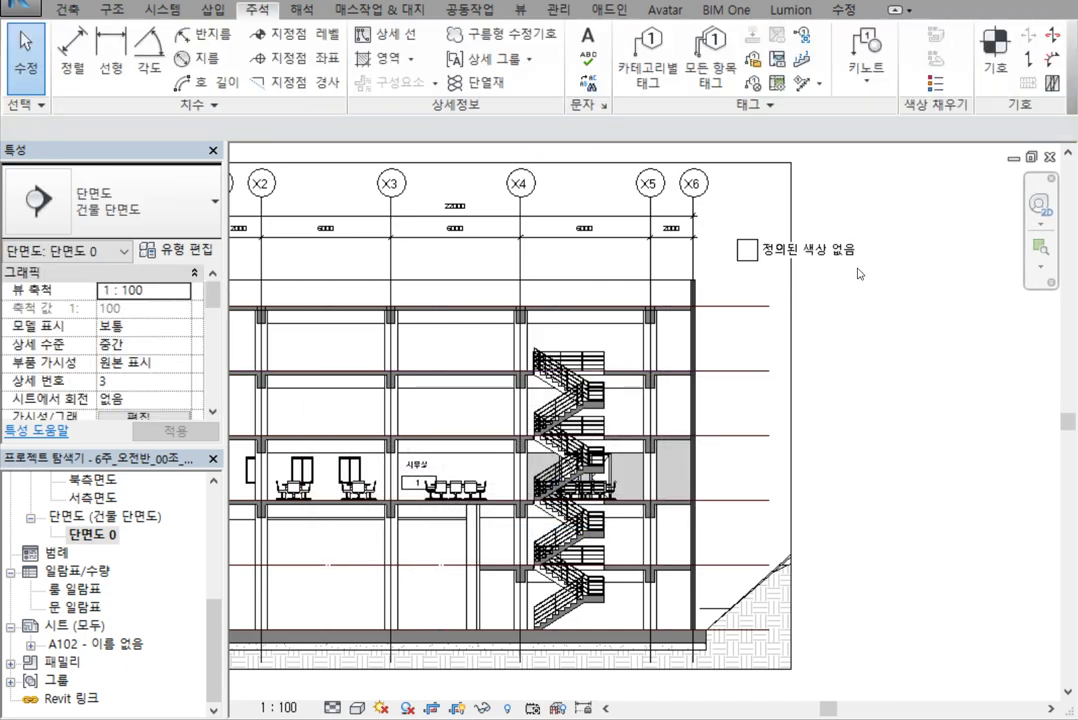
pyautogui.click(740, 242)
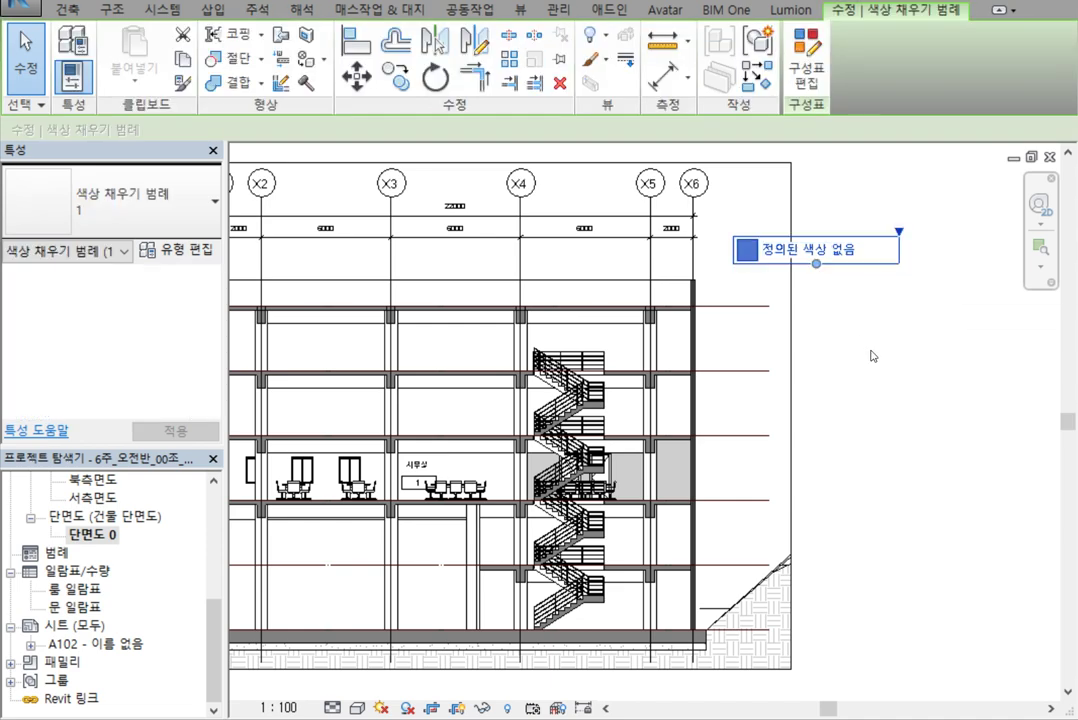
pyautogui.click(806, 62)
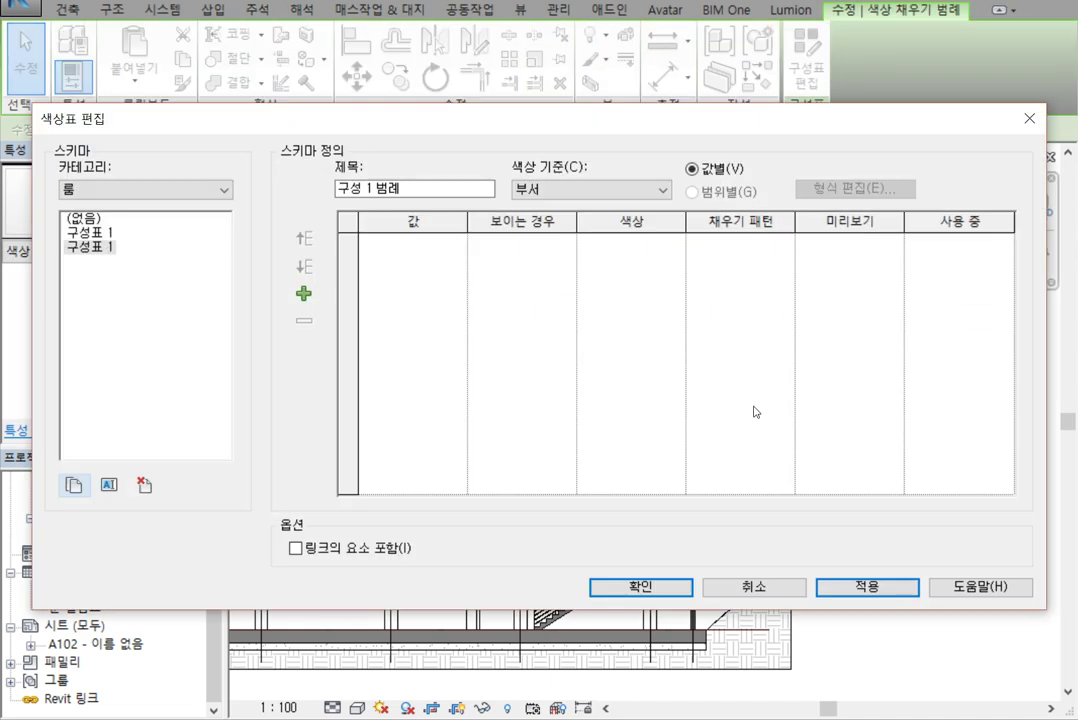
pyautogui.click(100, 233)
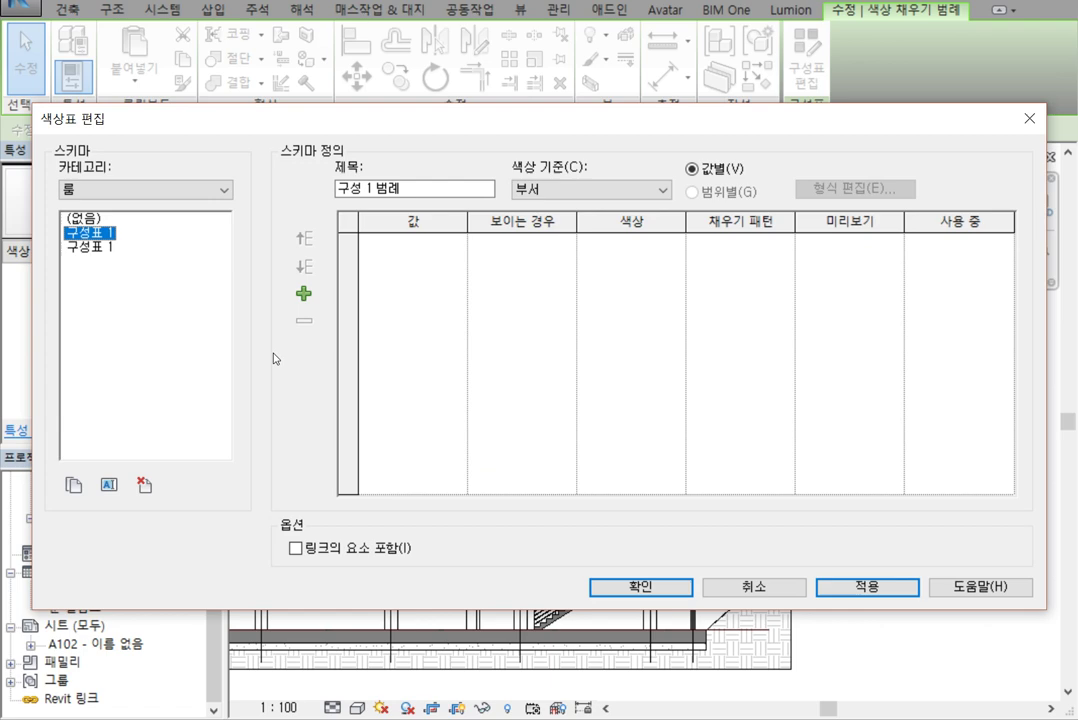
pyautogui.click(596, 192)
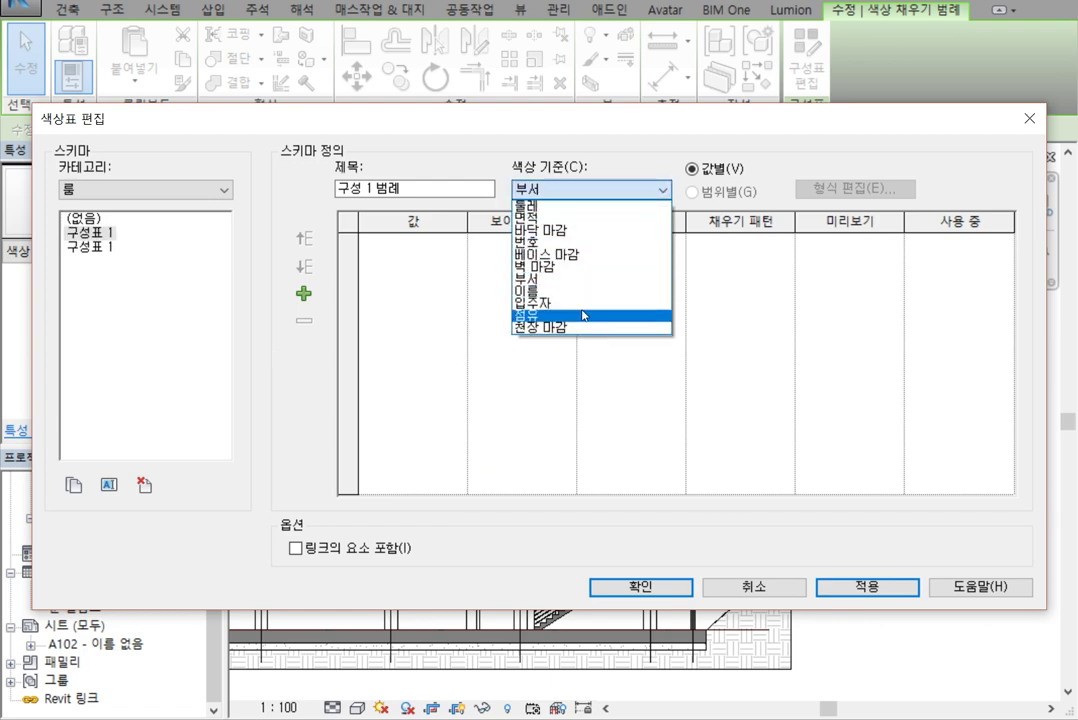
pyautogui.click(566, 292)
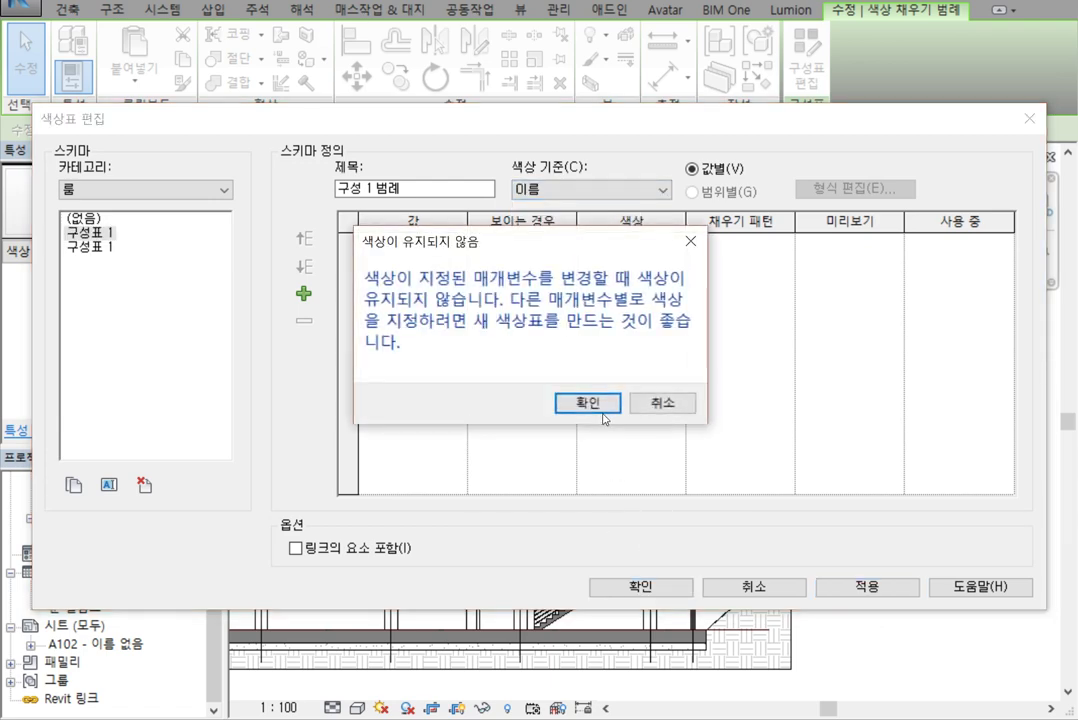
pyautogui.click(601, 408)
pyautogui.click(640, 586)
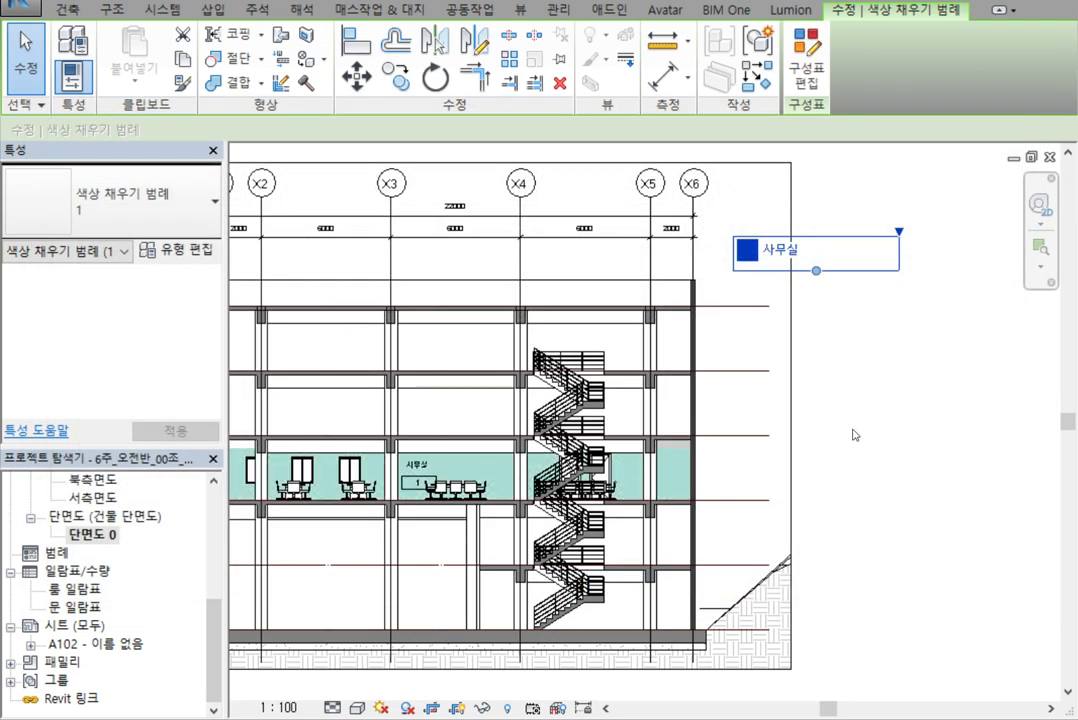
pyautogui.click(855, 435)
# Open sheet A102 and examine the placed views, especially the lower edge and title of section 단면도 0
pyautogui.scroll(2, 870, 437)
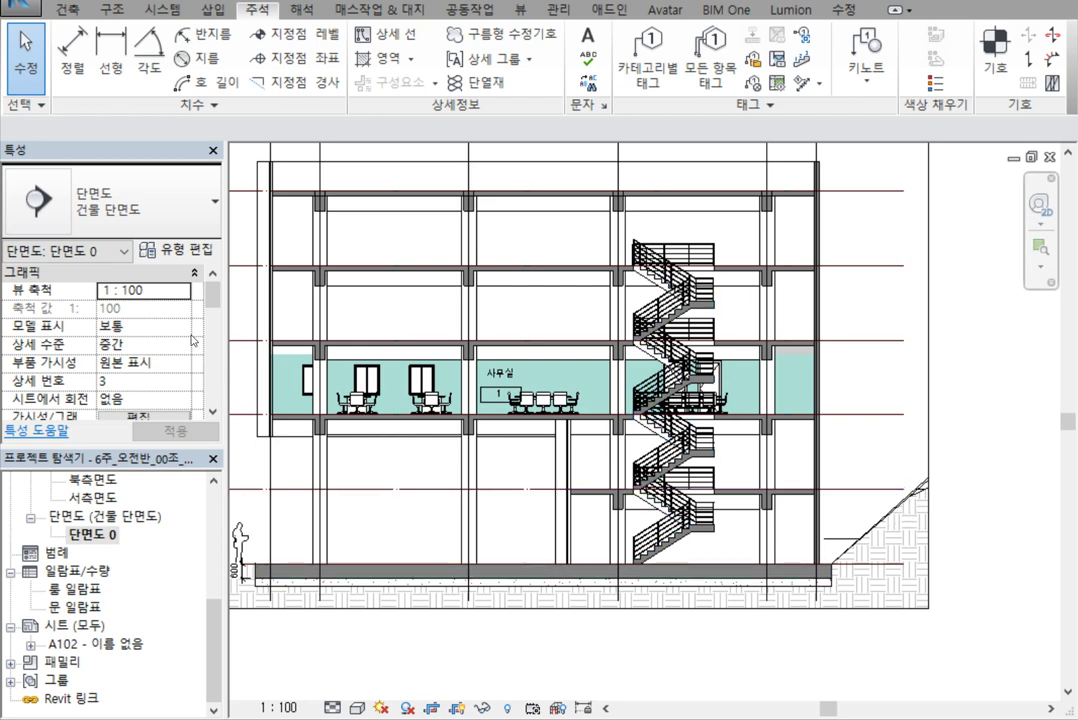
pyautogui.scroll(-3, 421, 474)
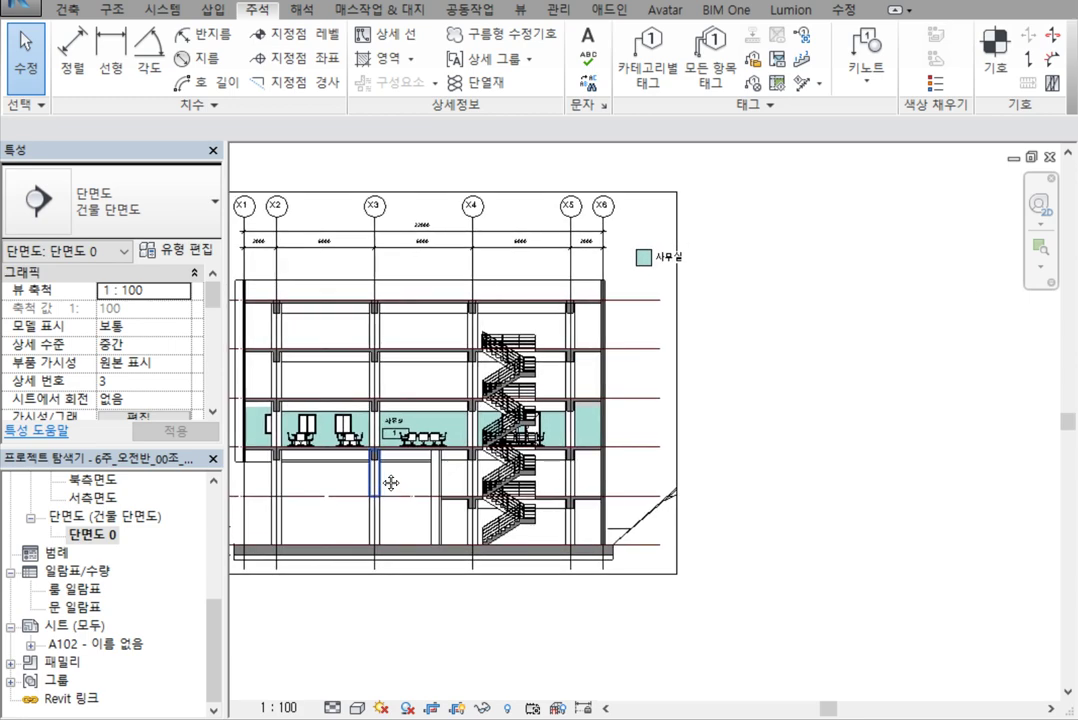
pyautogui.moveTo(783, 372); pyautogui.dragTo(844, 392, button='middle')
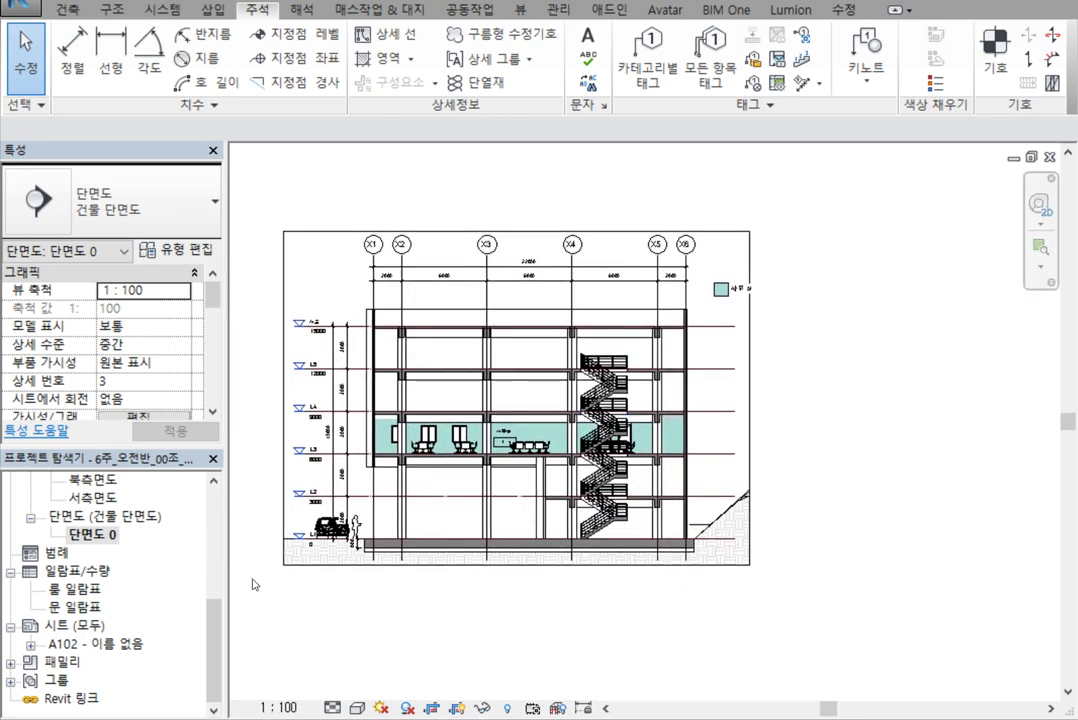
pyautogui.doubleClick(95, 643)
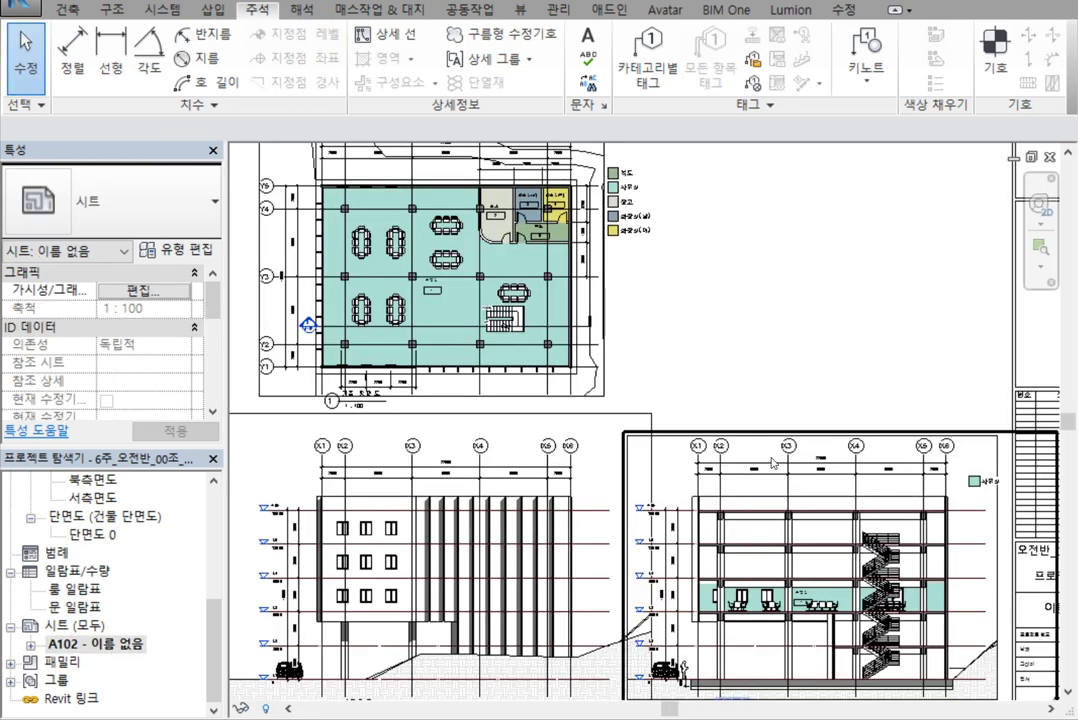
pyautogui.scroll(-1, 767, 319)
pyautogui.moveTo(808, 308)
pyautogui.mouseDown(button='middle')
pyautogui.moveTo(766, 311)
pyautogui.moveTo(746, 349)
pyautogui.mouseUp(button='middle')
pyautogui.scroll(-1, 811, 304)
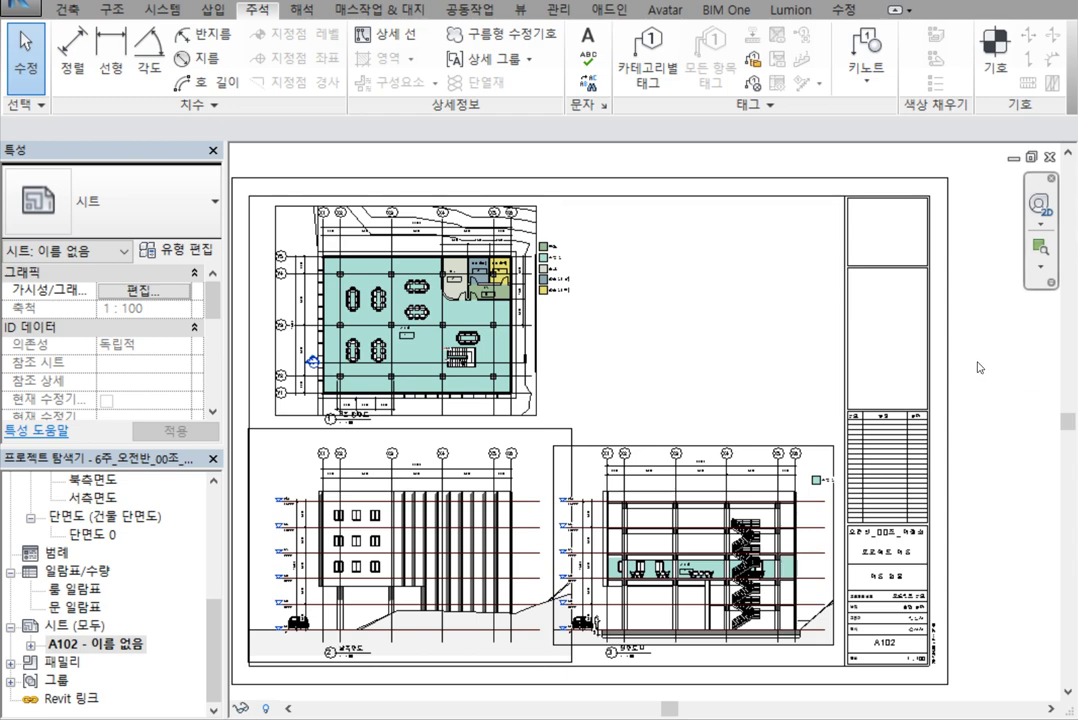
pyautogui.moveTo(992, 570); pyautogui.dragTo(960, 459, button='middle')
pyautogui.scroll(5, 790, 540)
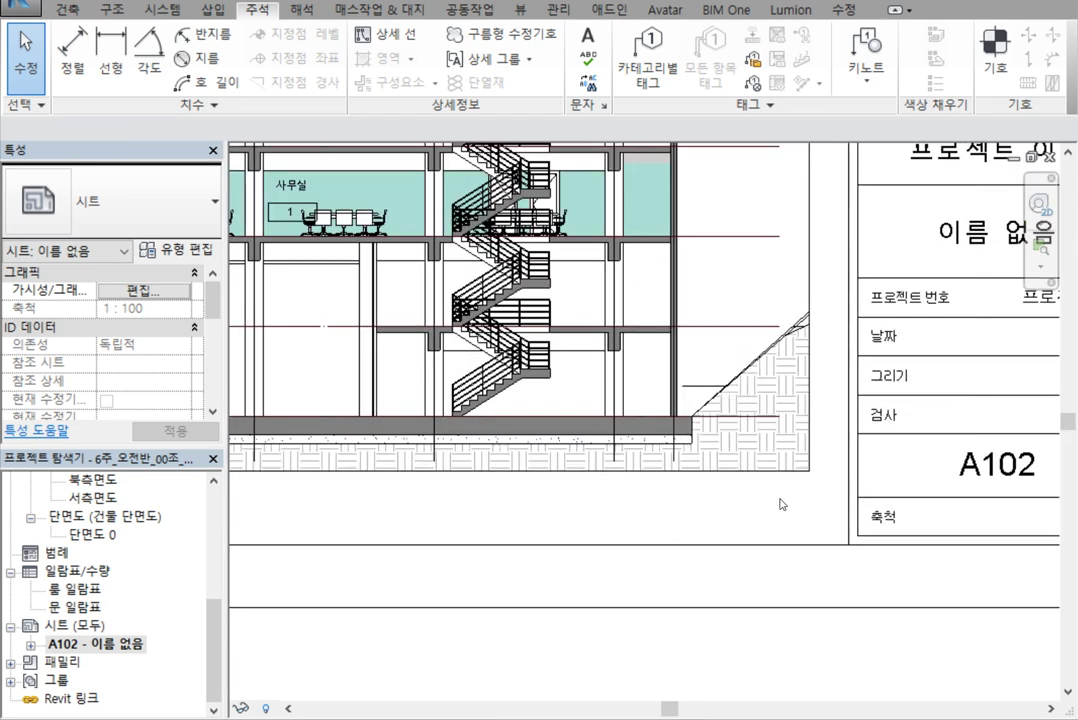
pyautogui.scroll(-2, 664, 514)
pyautogui.moveTo(601, 525); pyautogui.dragTo(889, 475, button='middle')
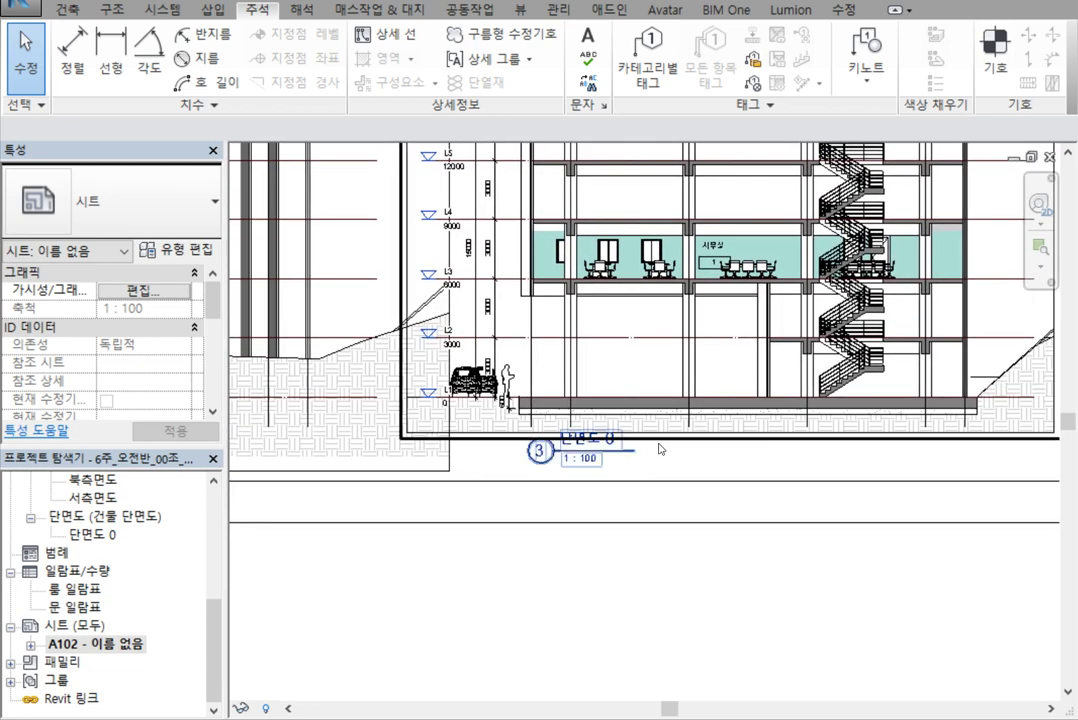
pyautogui.moveTo(750, 446); pyautogui.dragTo(698, 499, button='middle')
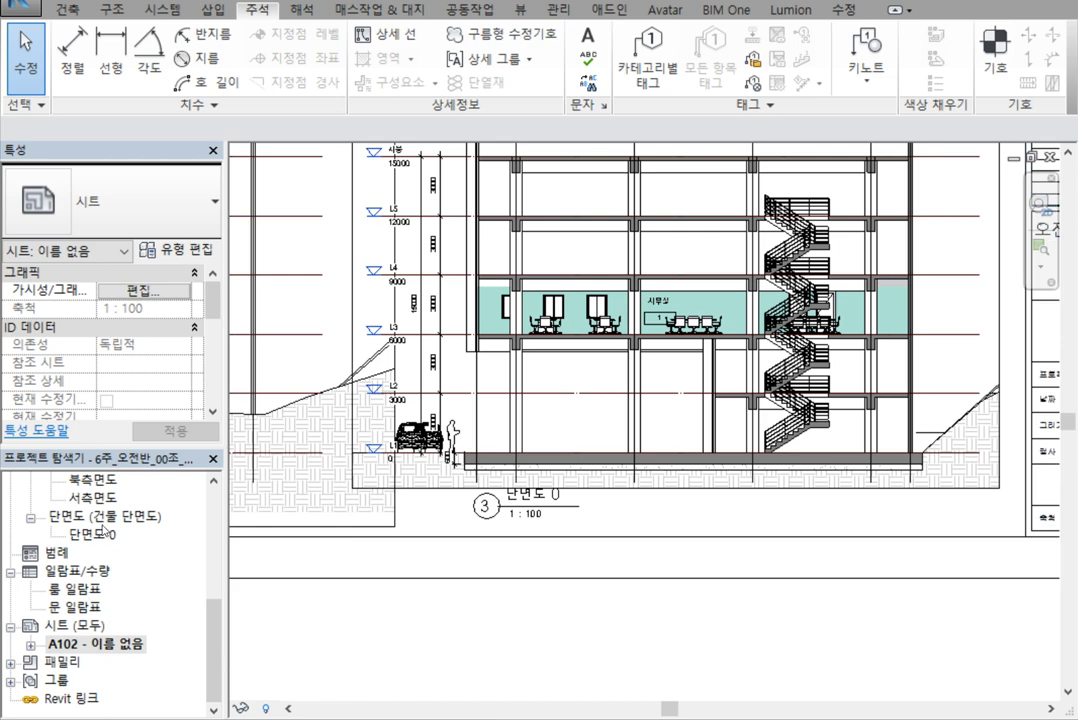
# Extend the lower crop boundary of section 단면도 0 slightly downward and check the section and elevation on sheet A102
pyautogui.doubleClick(106, 530)
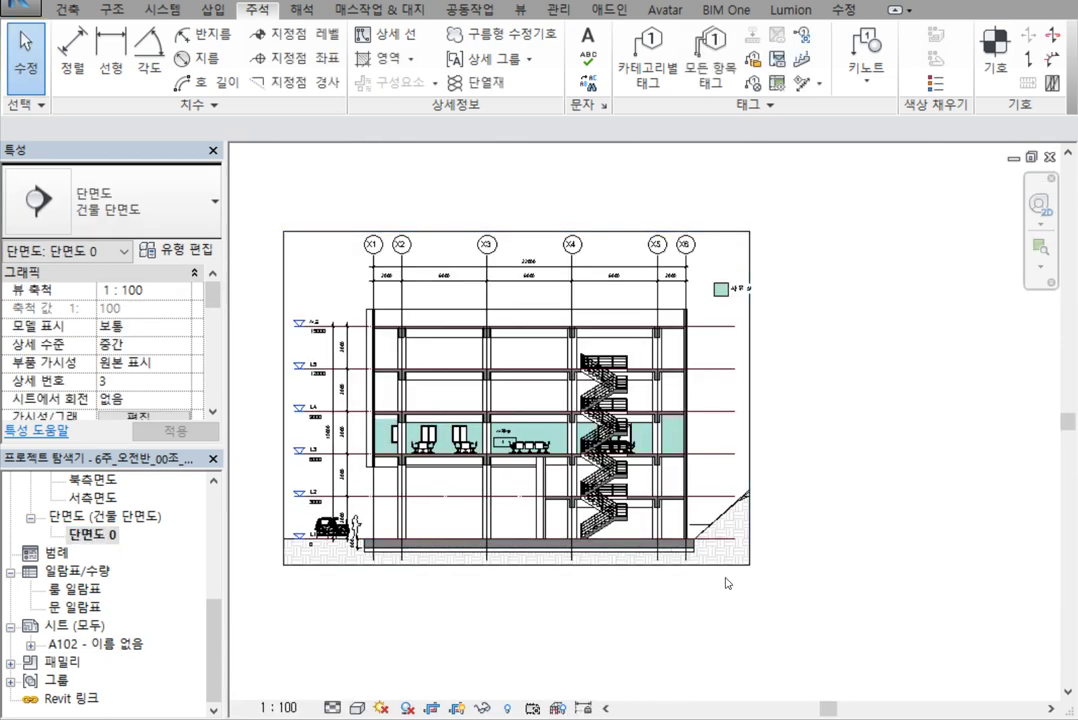
pyautogui.click(645, 565)
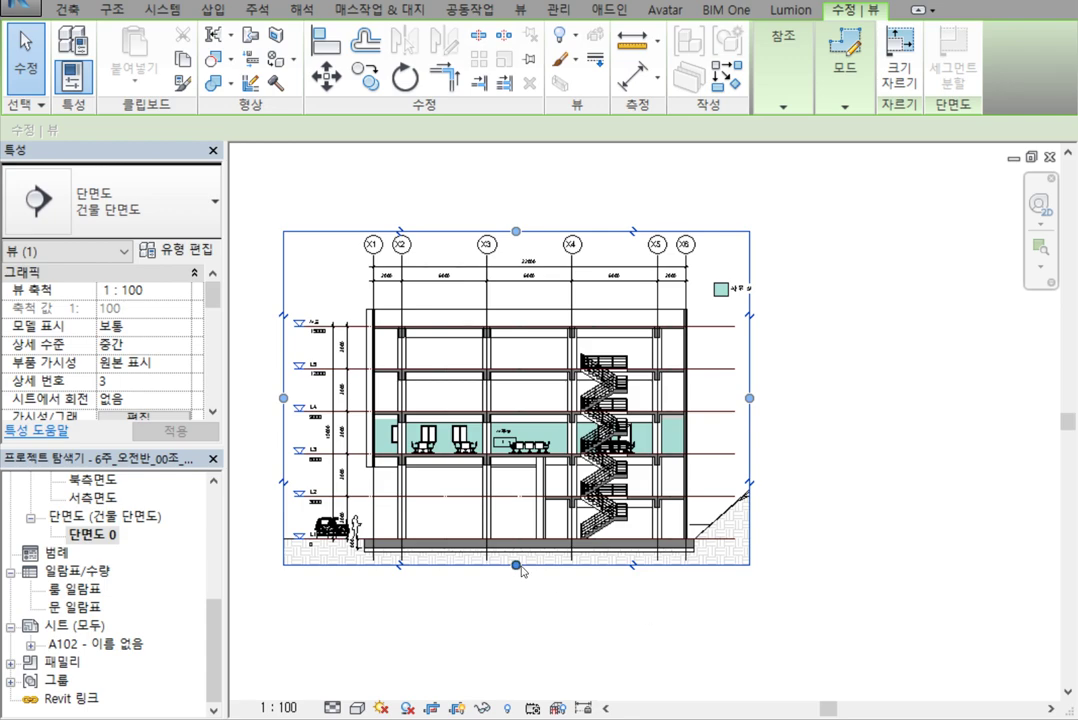
pyautogui.moveTo(521, 570); pyautogui.dragTo(521, 588)
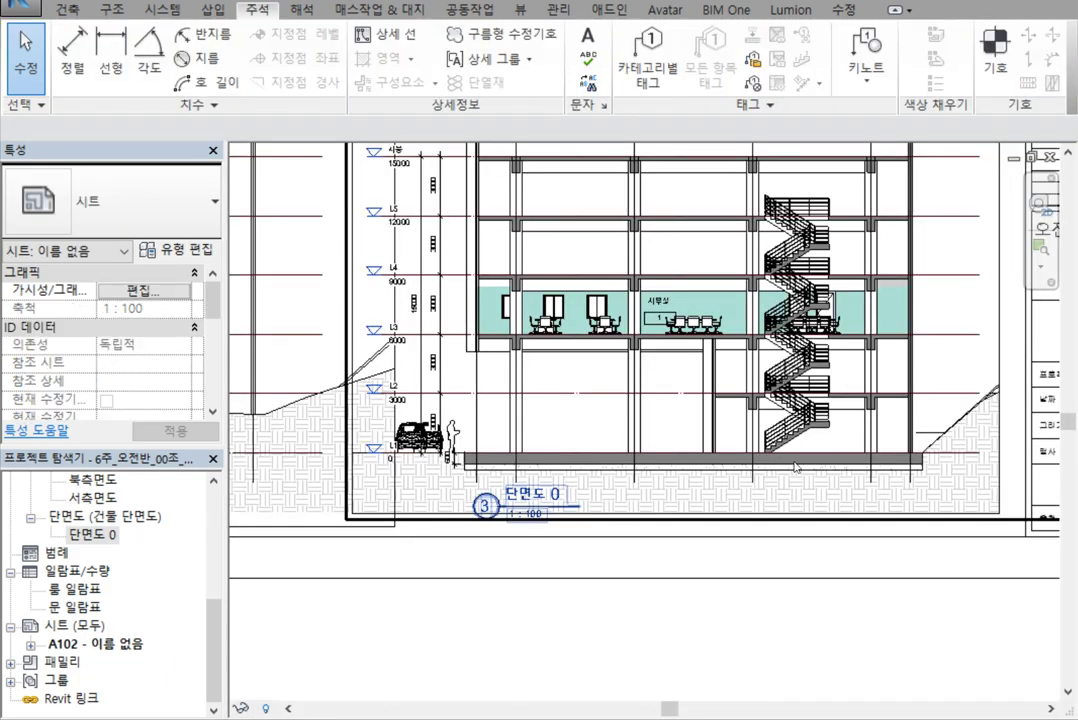
pyautogui.scroll(-5, 895, 453)
pyautogui.moveTo(620, 478); pyautogui.dragTo(763, 505, button='middle')
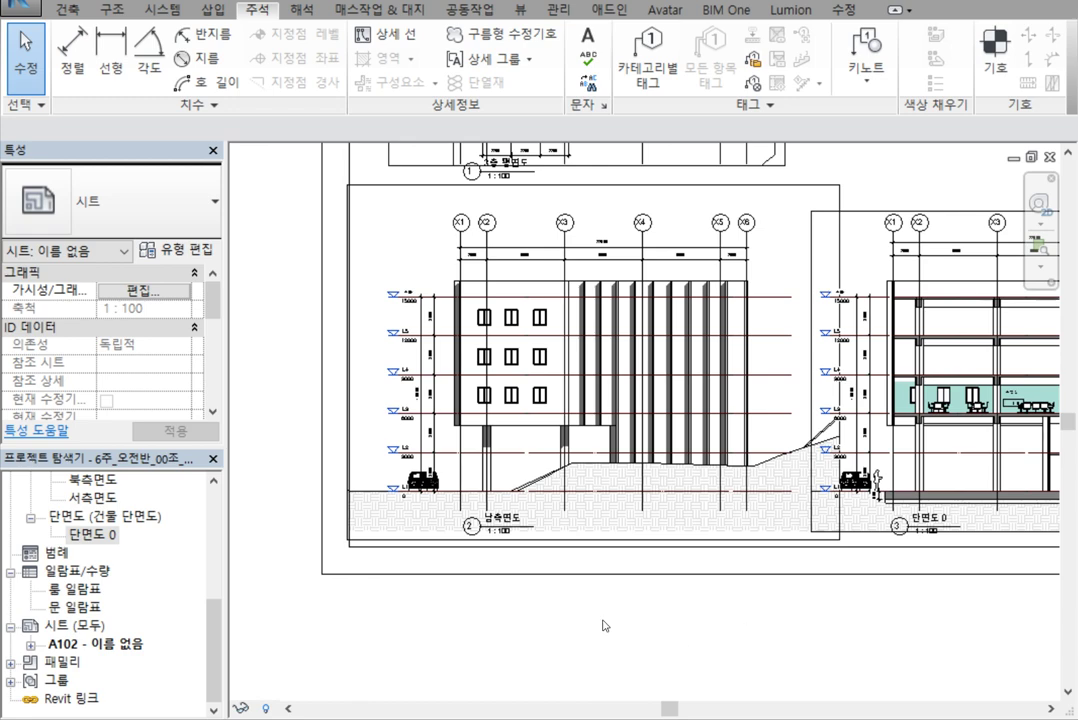
pyautogui.scroll(5, 621, 484)
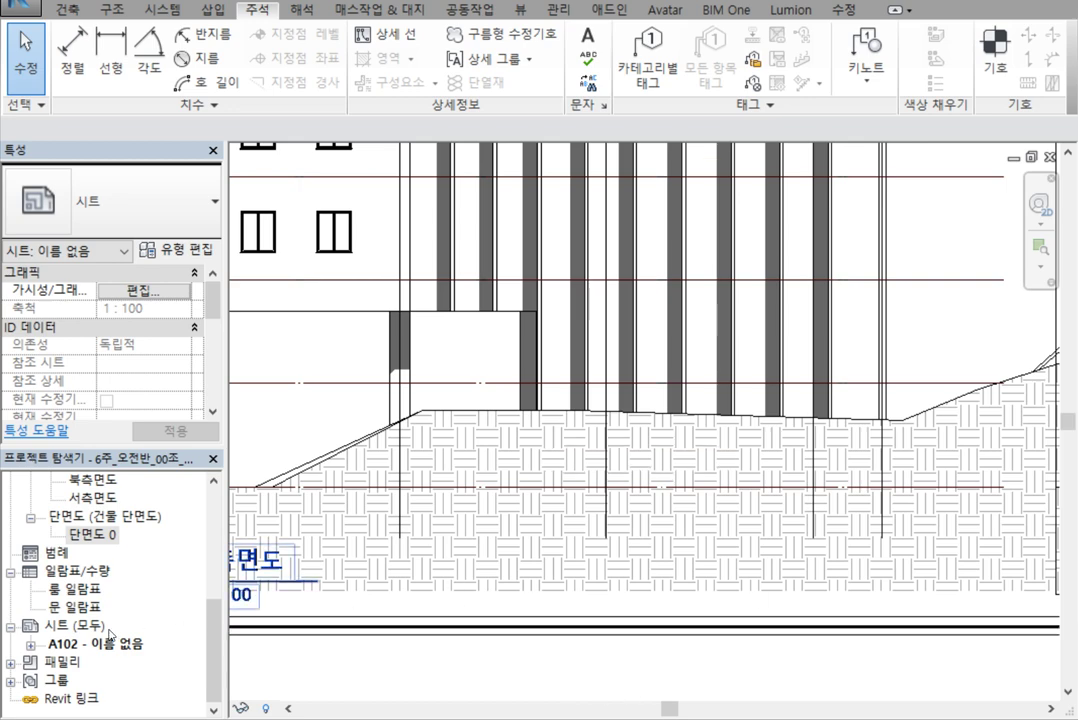
# Try to move the south elevation's view line in 1층 평면도 close to the building's south face and check it on sheet A102
pyautogui.moveTo(216, 629); pyautogui.dragTo(216, 519)
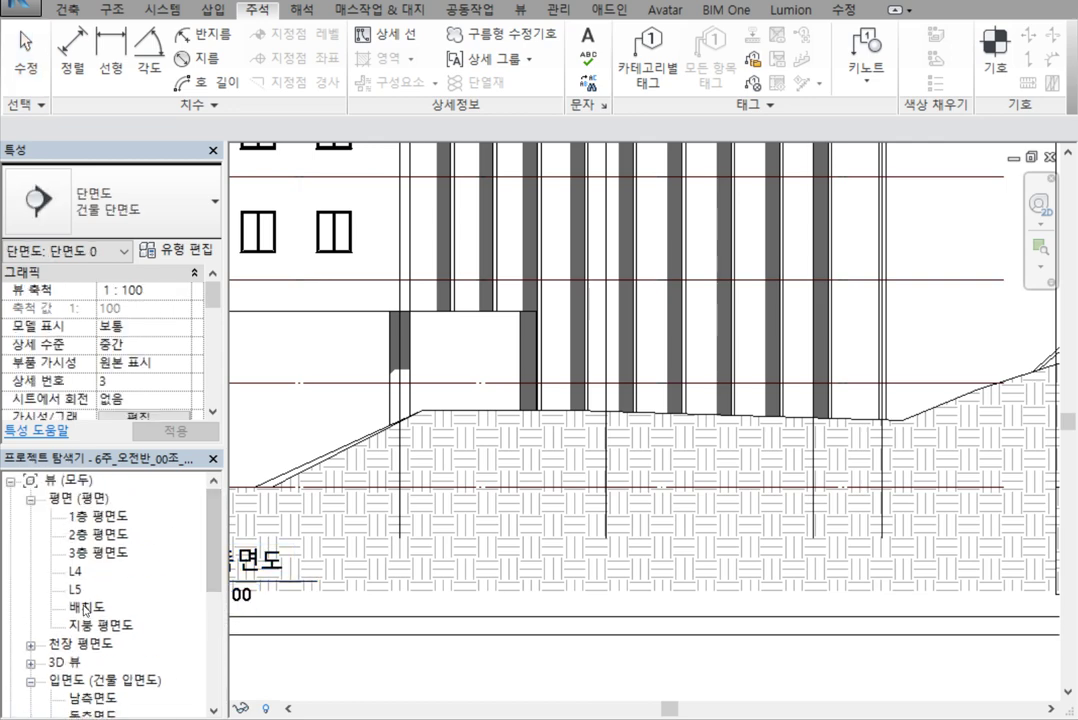
pyautogui.doubleClick(98, 516)
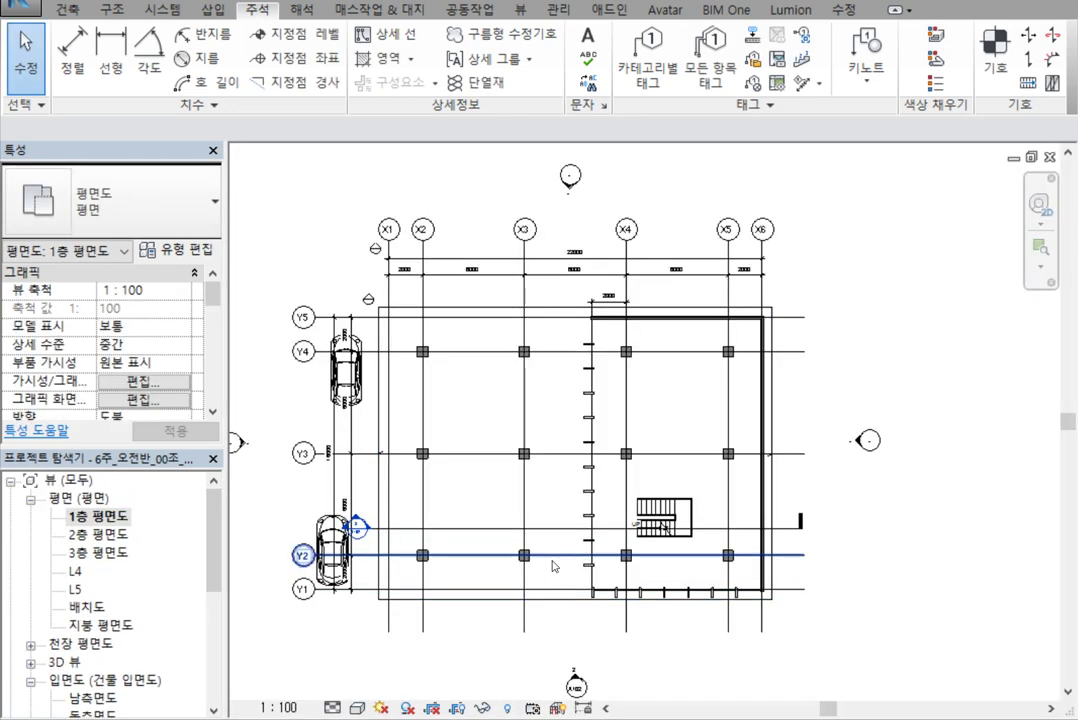
pyautogui.scroll(5, 577, 570)
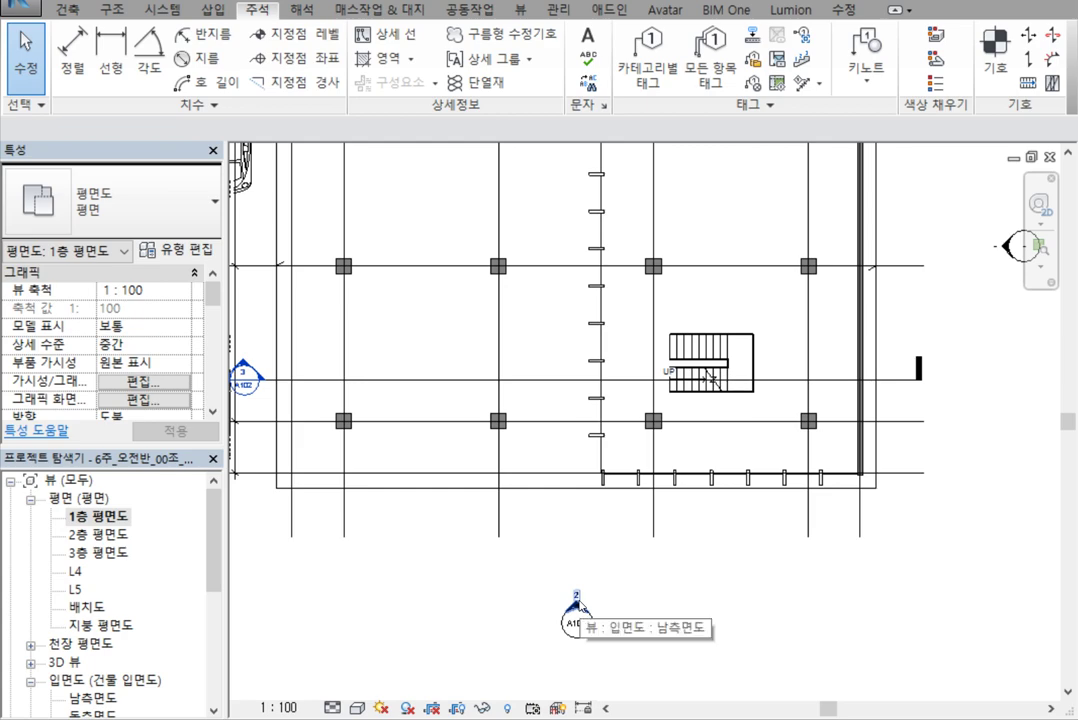
pyautogui.click(576, 610)
pyautogui.scroll(-3, 645, 597)
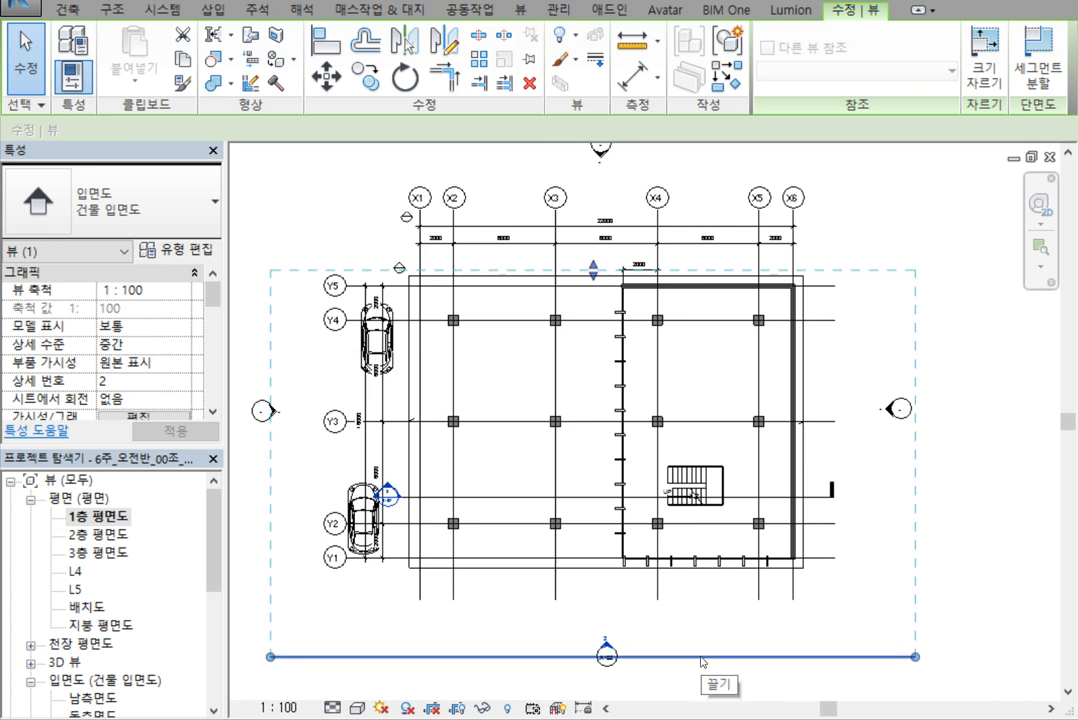
pyautogui.moveTo(703, 659); pyautogui.dragTo(706, 574)
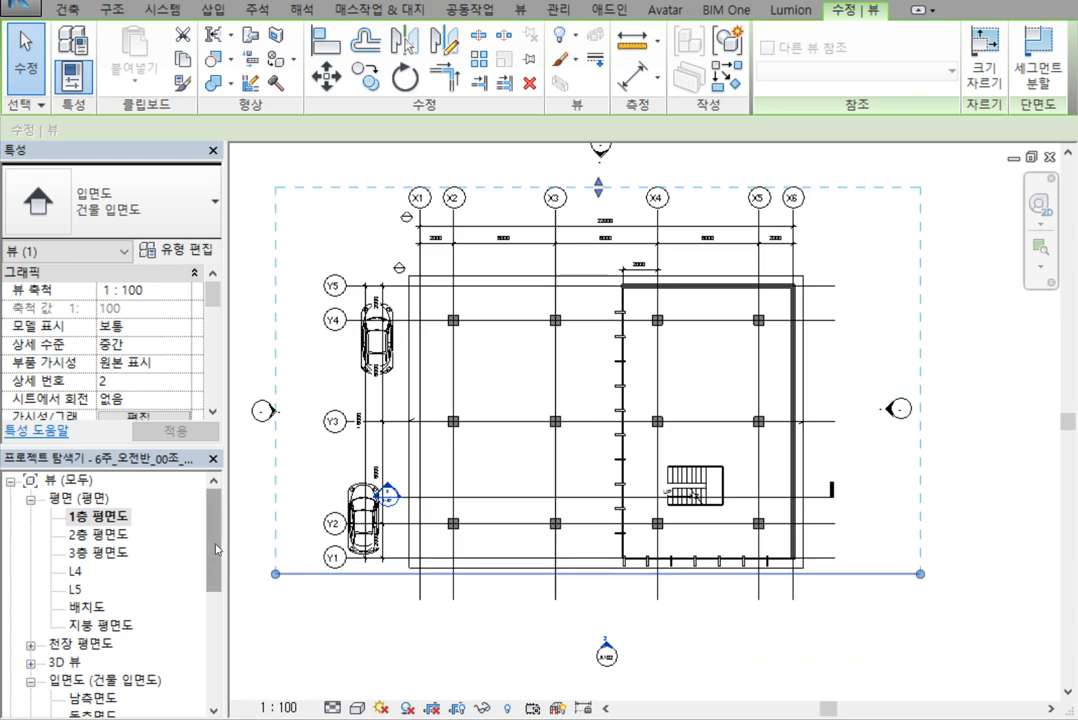
pyautogui.moveTo(215, 548); pyautogui.dragTo(216, 665)
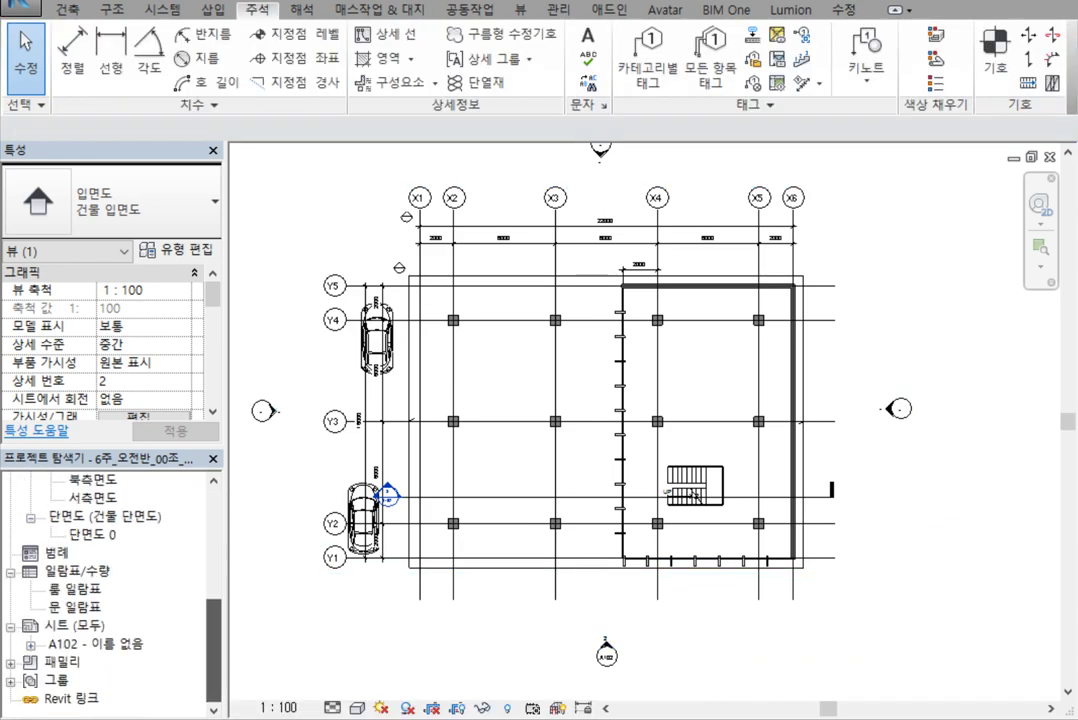
pyautogui.doubleClick(120, 644)
pyautogui.scroll(-2, 760, 668)
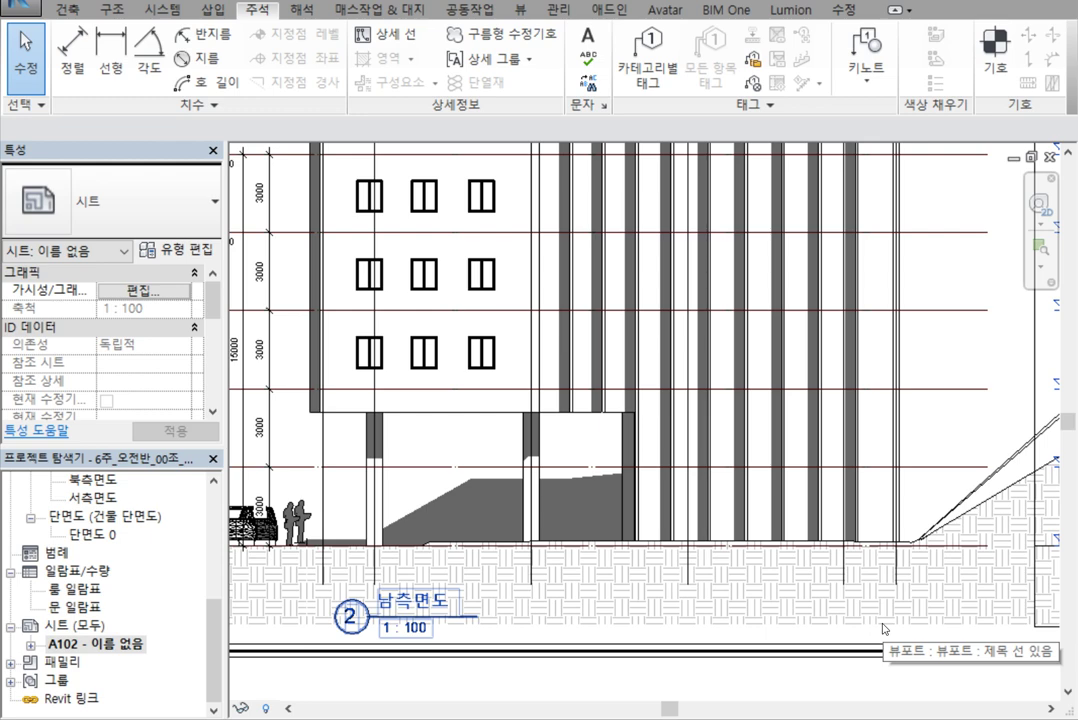
pyautogui.scroll(-6, 610, 545)
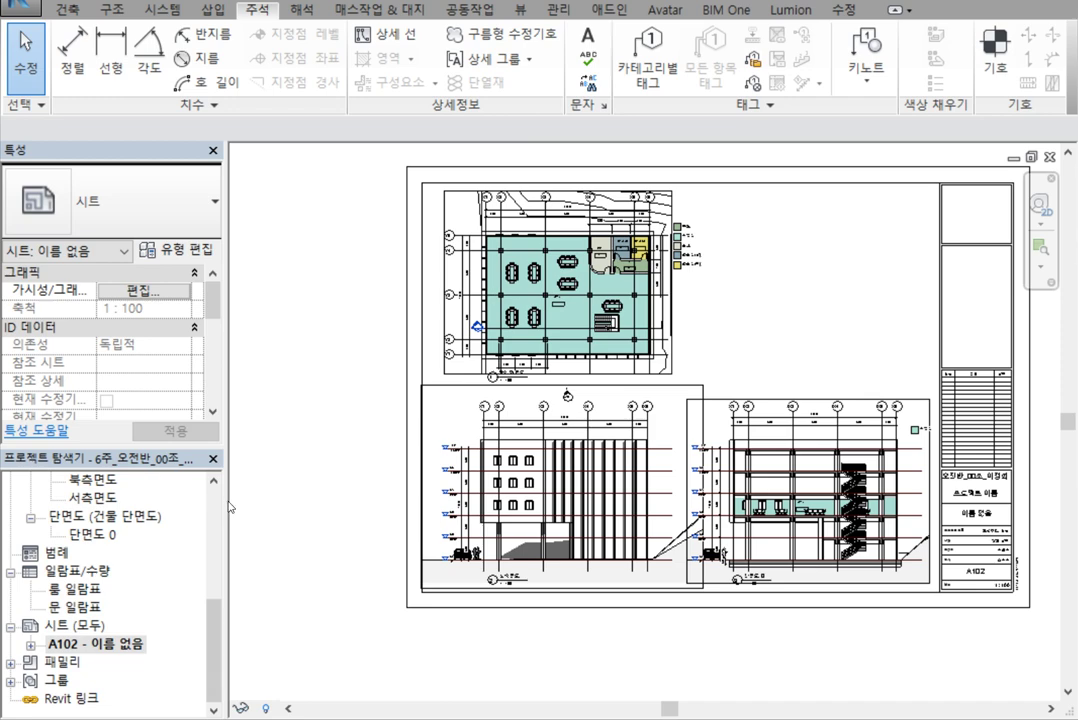
# Check the south elevation's view line and extent in 1층 평면도, and close the plan view
pyautogui.scroll(5, 120, 560)
pyautogui.doubleClick(100, 497)
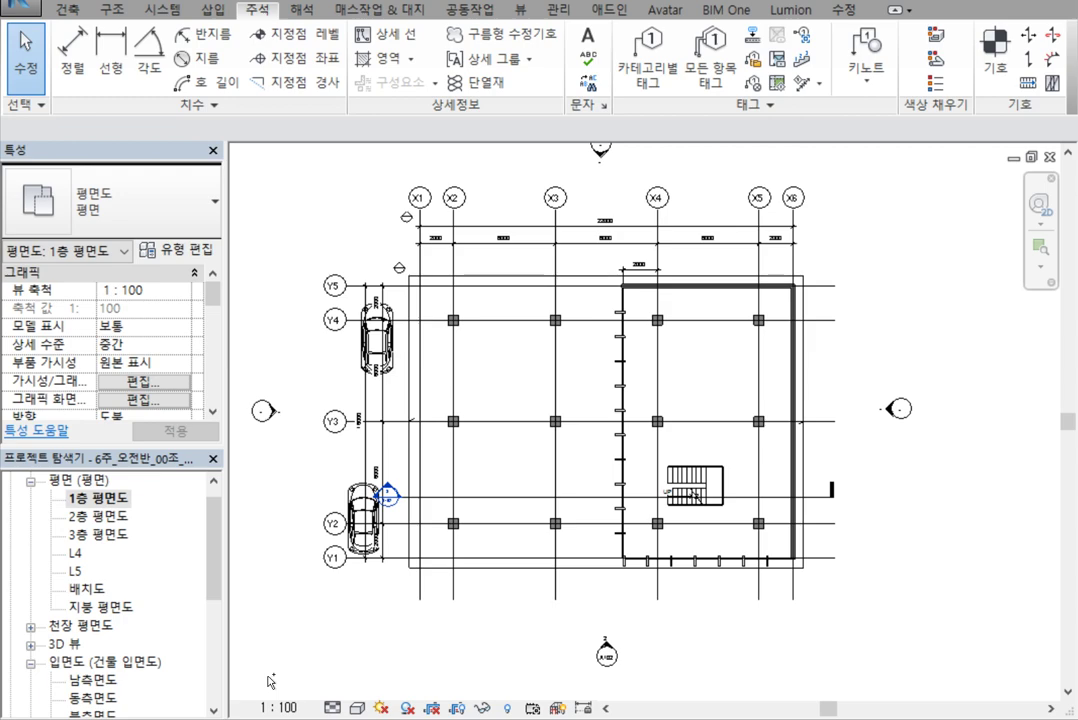
pyautogui.click(608, 651)
pyautogui.scroll(-3, 775, 616)
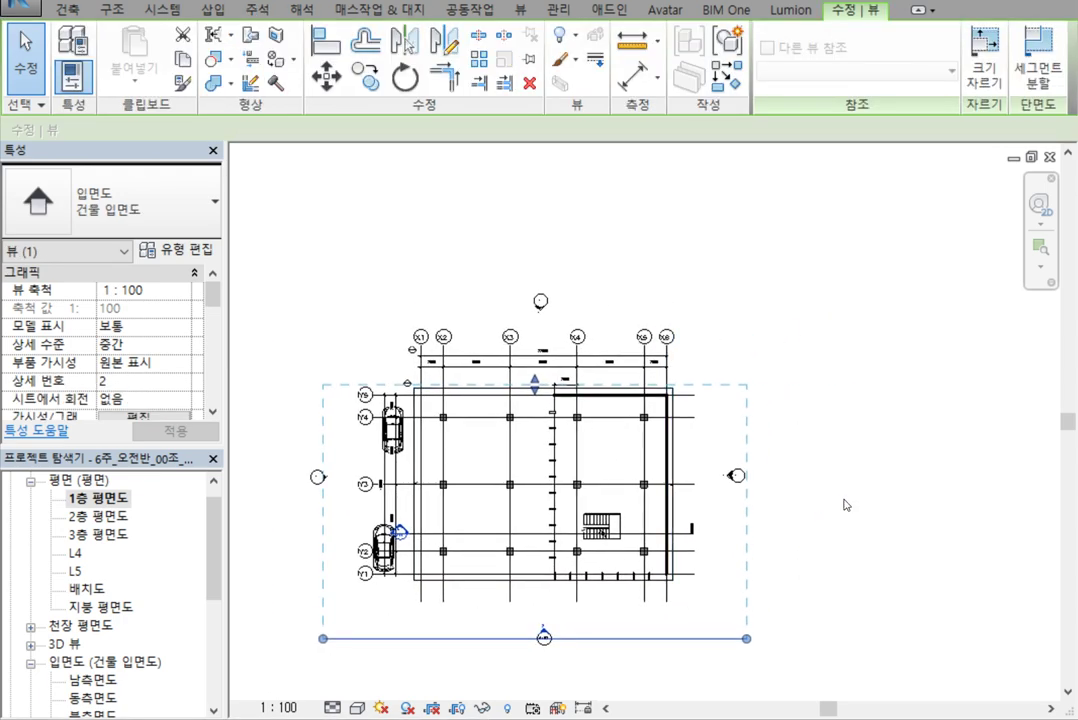
pyautogui.click(871, 333)
pyautogui.click(1049, 157)
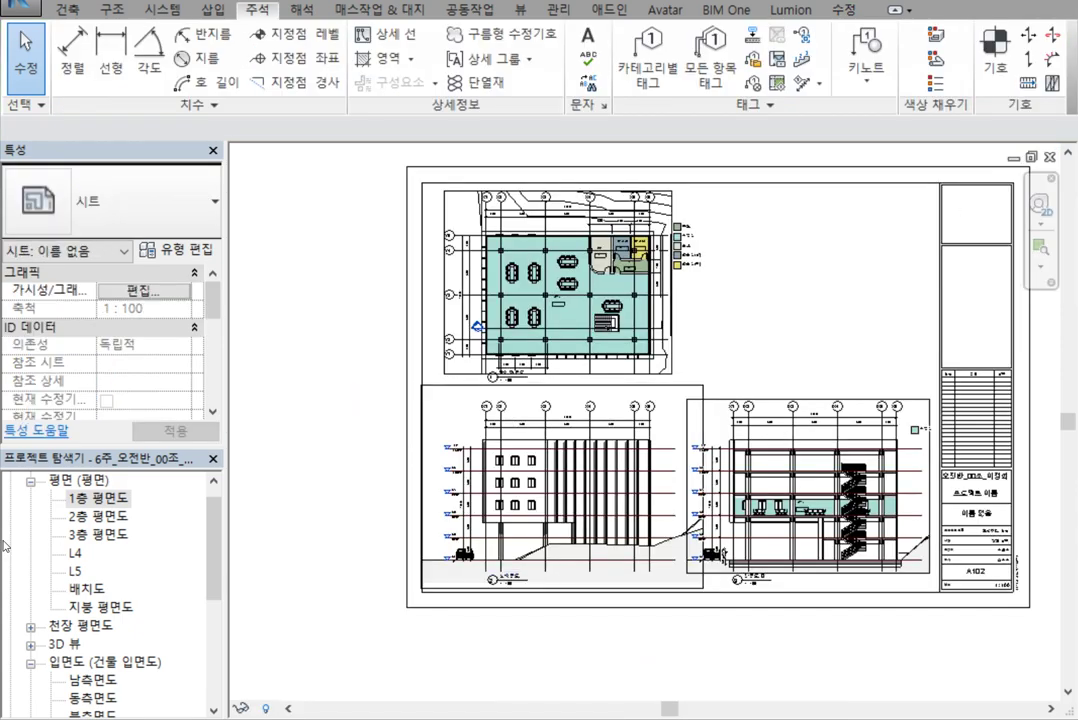
# Open the south elevation view 남측면도 for editing
pyautogui.scroll(-2, 108, 535)
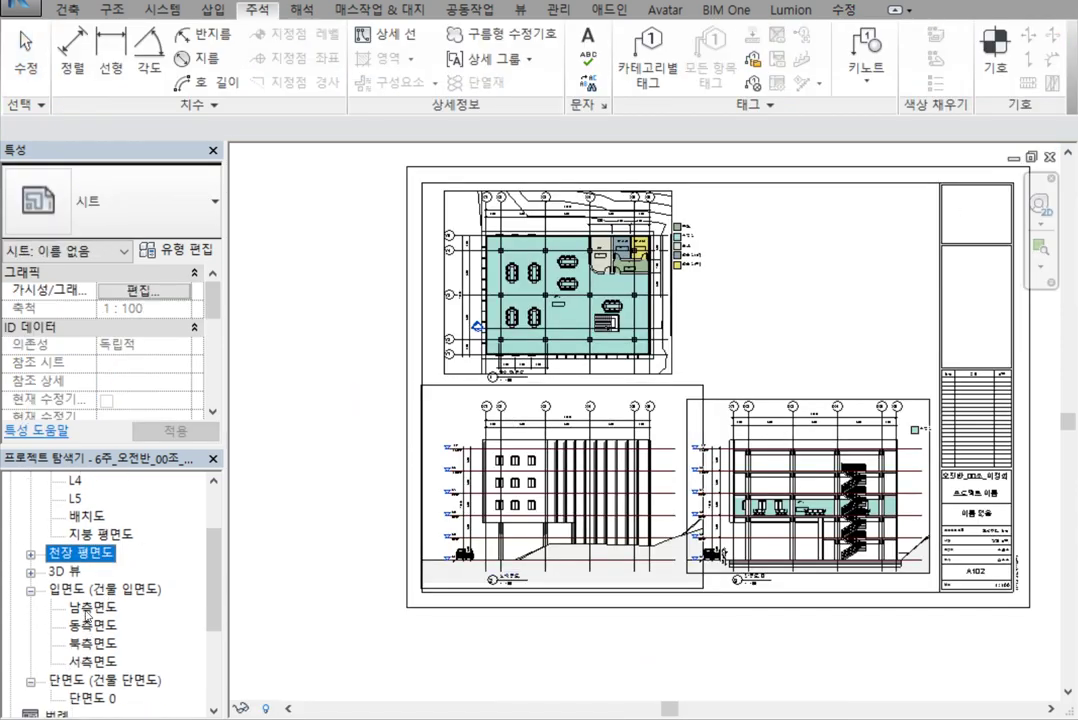
pyautogui.doubleClick(110, 606)
pyautogui.scroll(-4, 698, 448)
pyautogui.moveTo(808, 503); pyautogui.dragTo(757, 514, button='middle')
pyautogui.scroll(3, 780, 553)
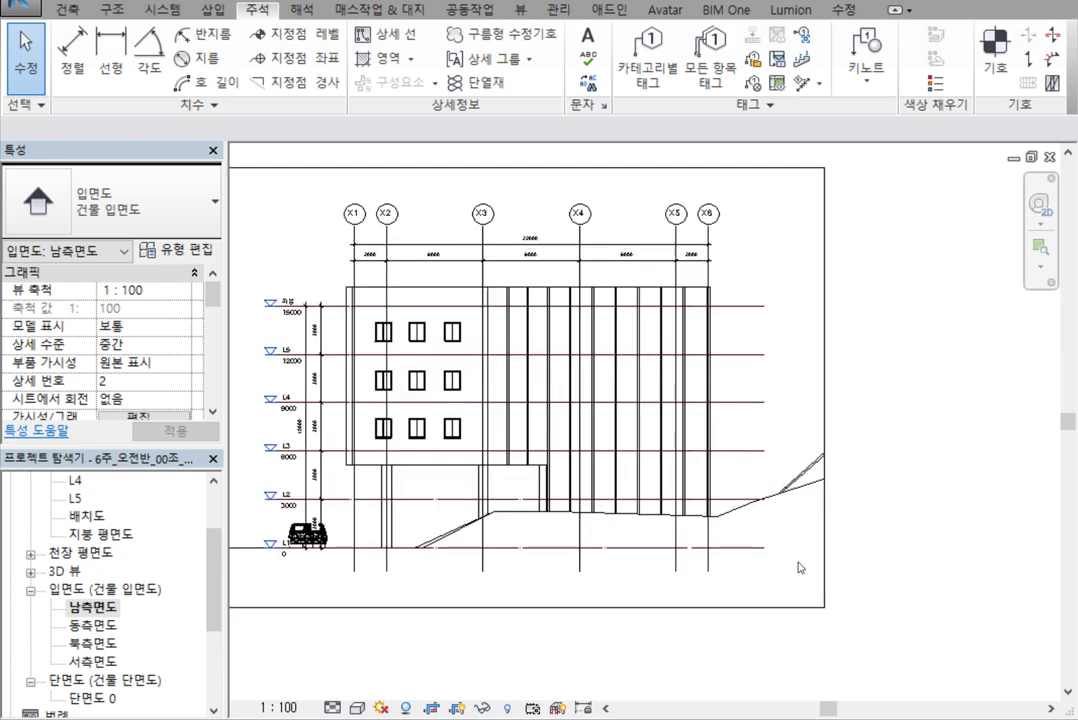
pyautogui.moveTo(865, 597); pyautogui.dragTo(974, 579, button='middle')
# Hide the terrain in 남측면도 by turning off the 대지 and 지형 model categories in its visibility/graphics overrides
pyautogui.click(907, 490)
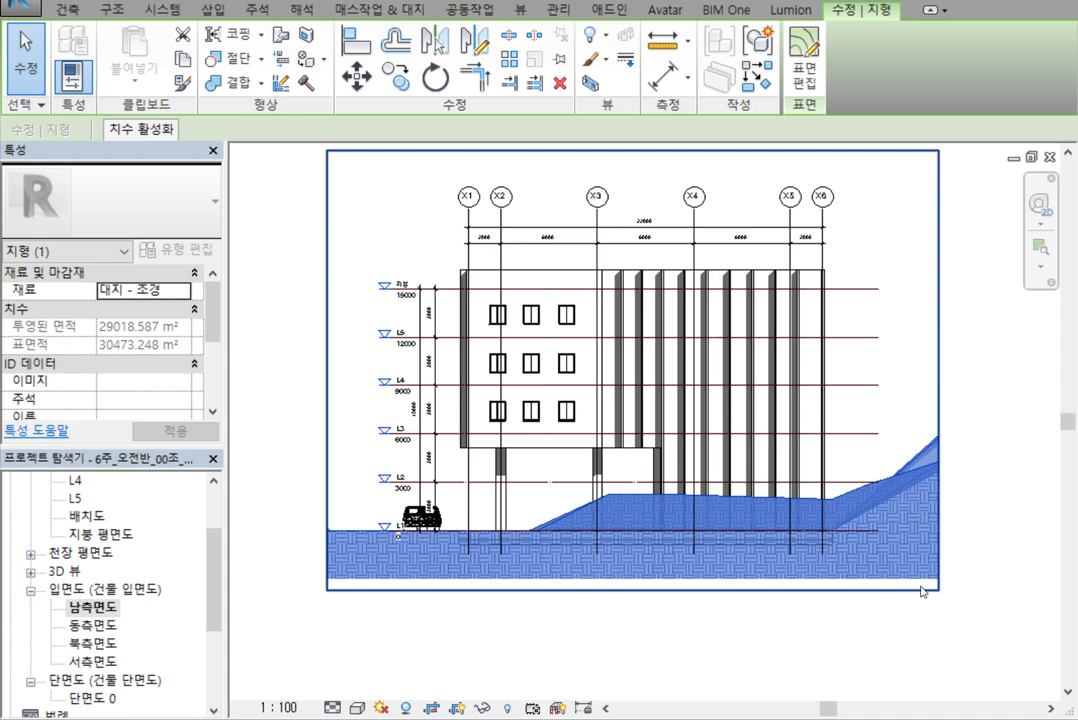
pyautogui.press('v')
pyautogui.press('v')
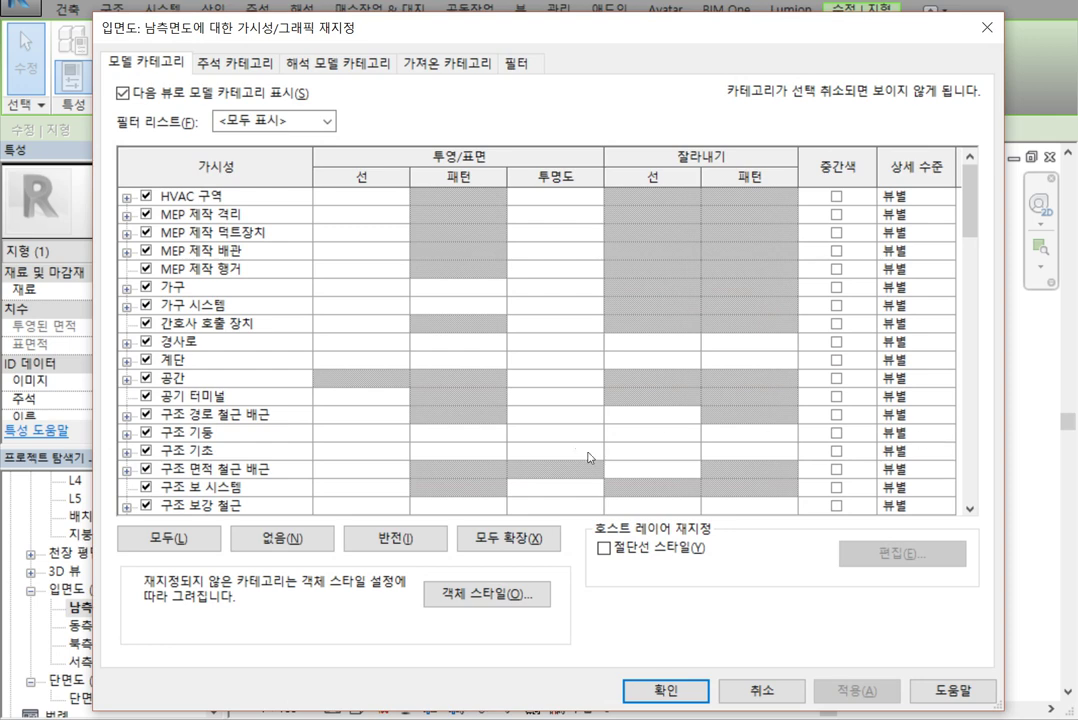
pyautogui.scroll(-9, 320, 400)
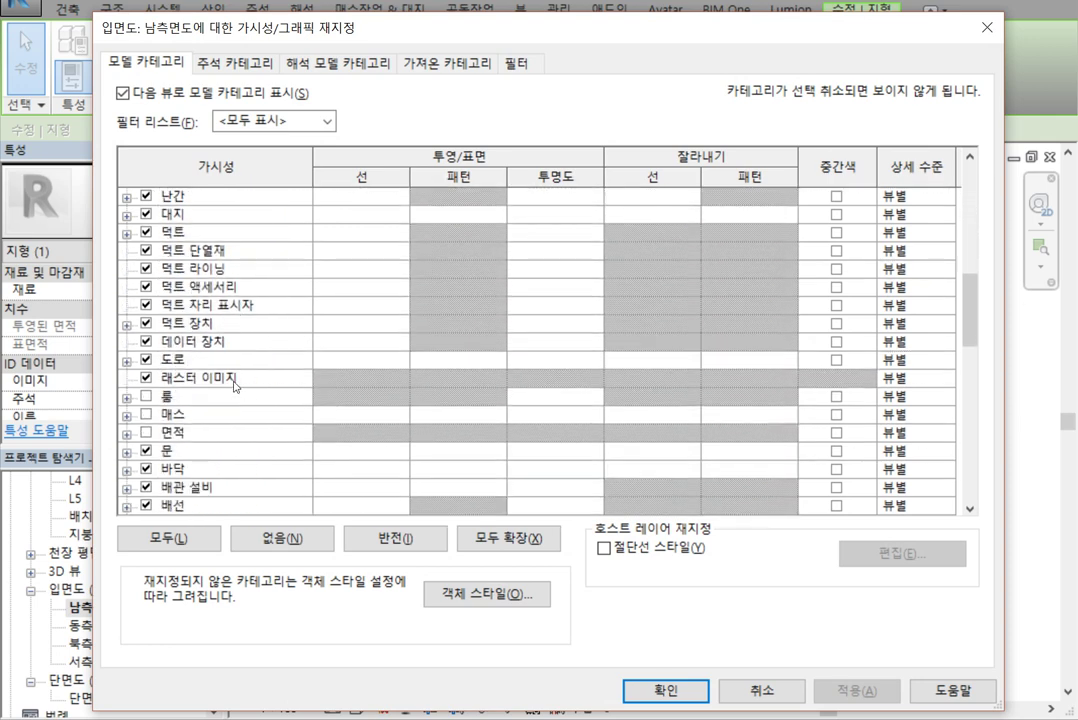
pyautogui.scroll(-1, 215, 410)
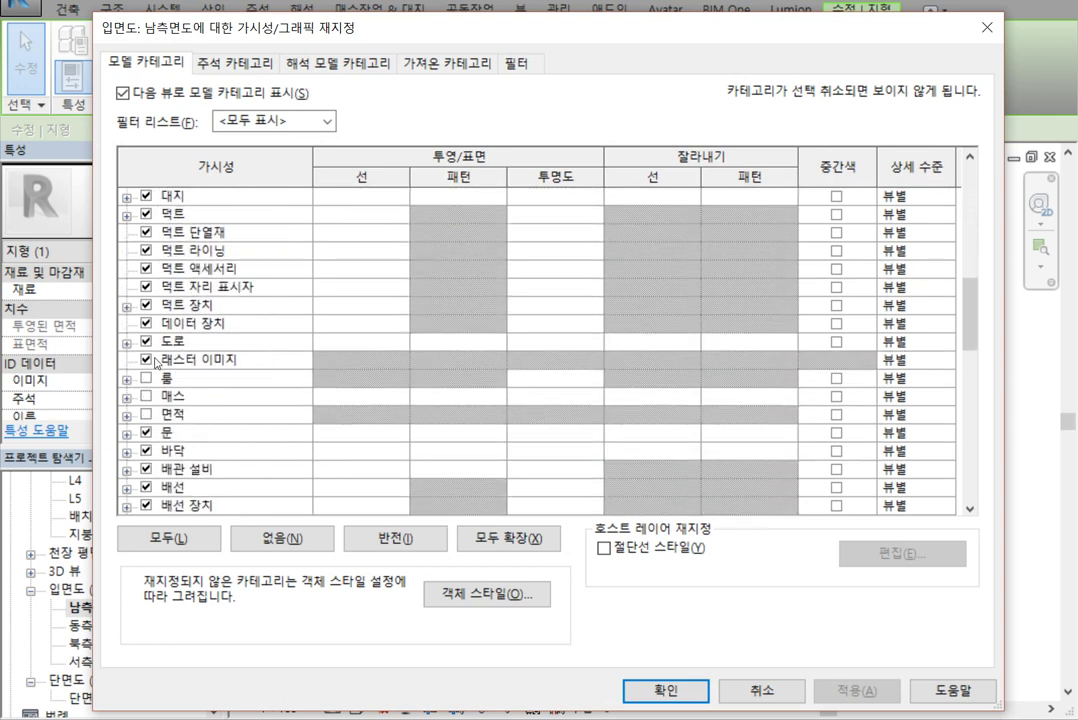
pyautogui.scroll(4, 160, 340)
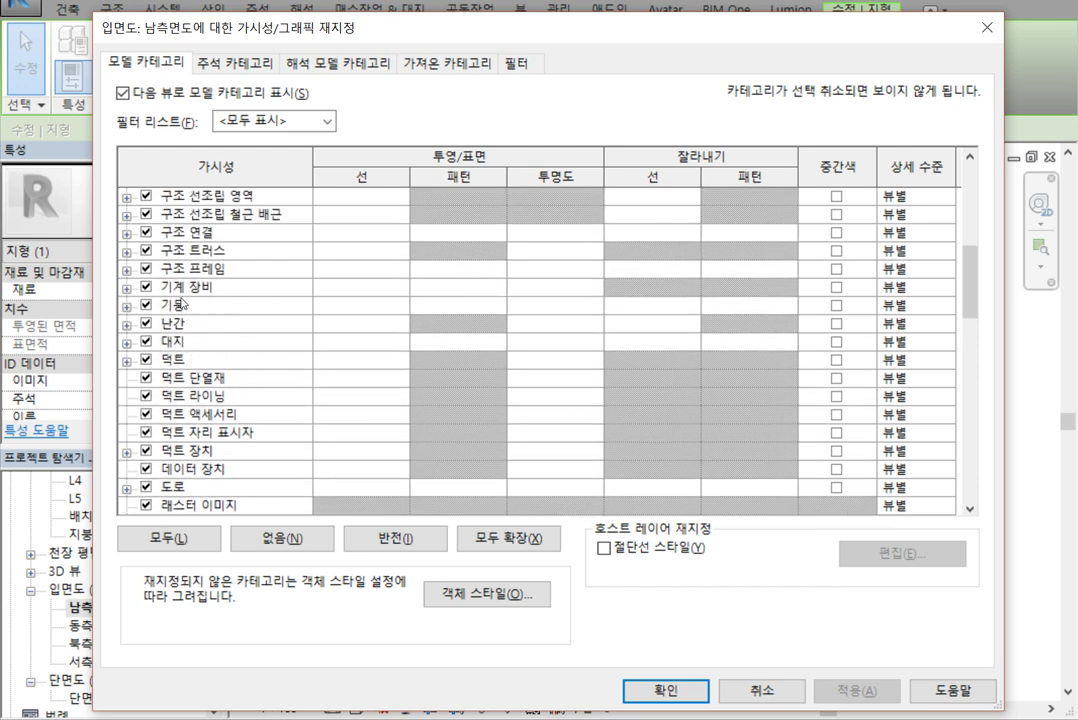
pyautogui.click(146, 341)
pyautogui.scroll(-8, 270, 350)
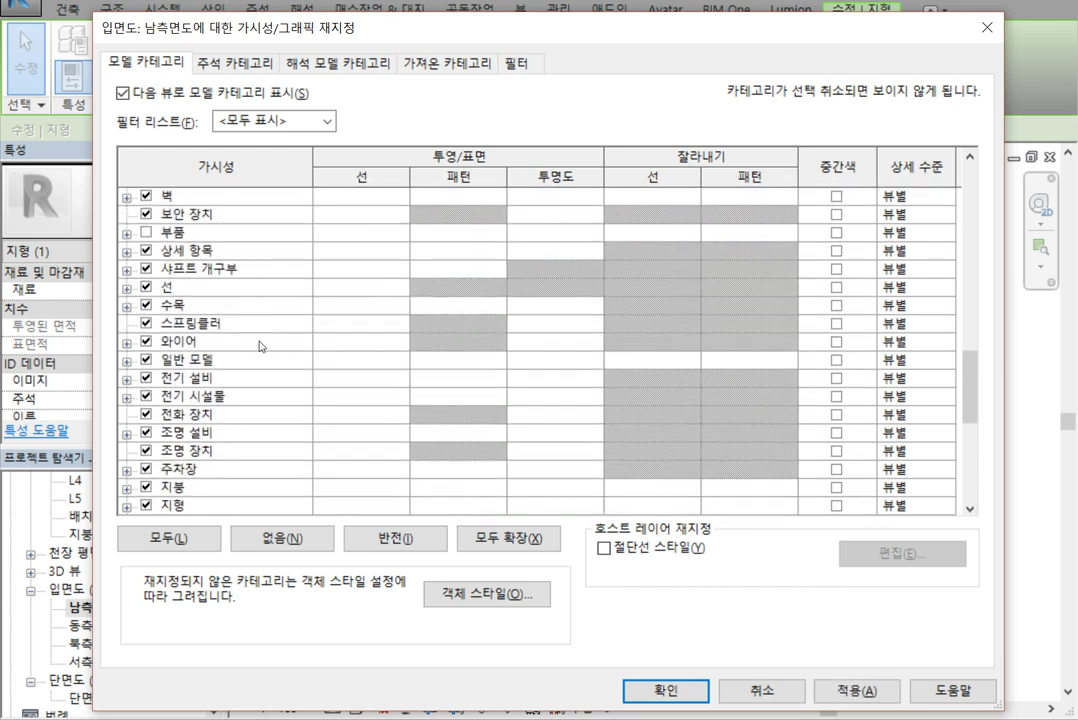
pyautogui.scroll(-1, 260, 346)
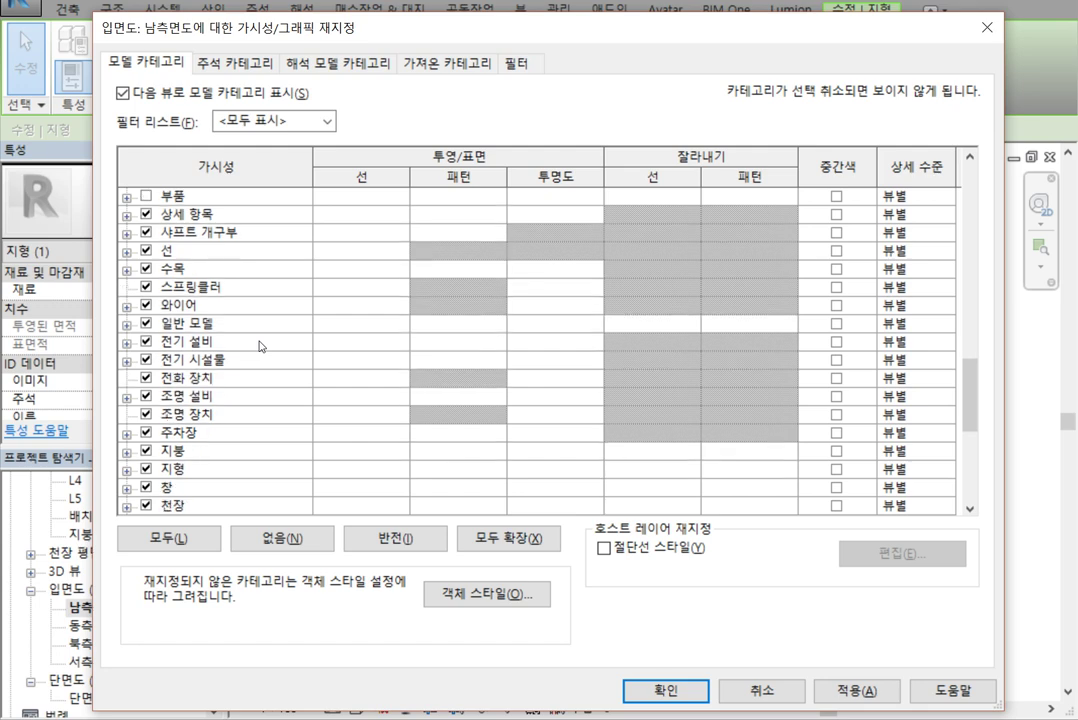
pyautogui.click(146, 469)
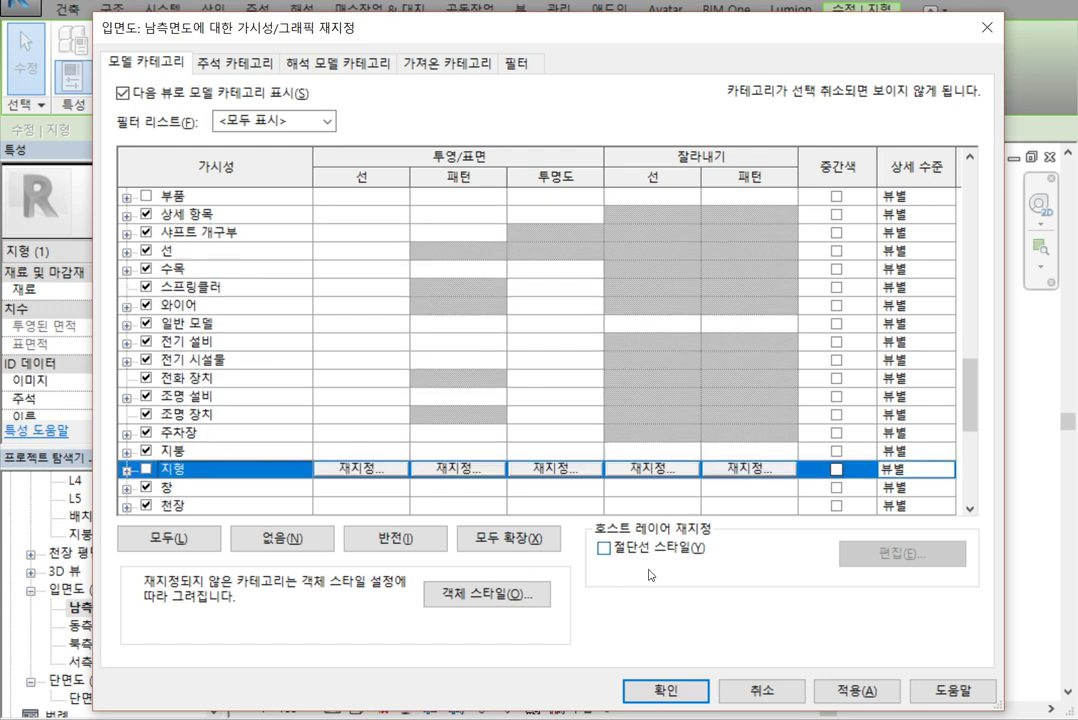
pyautogui.click(668, 691)
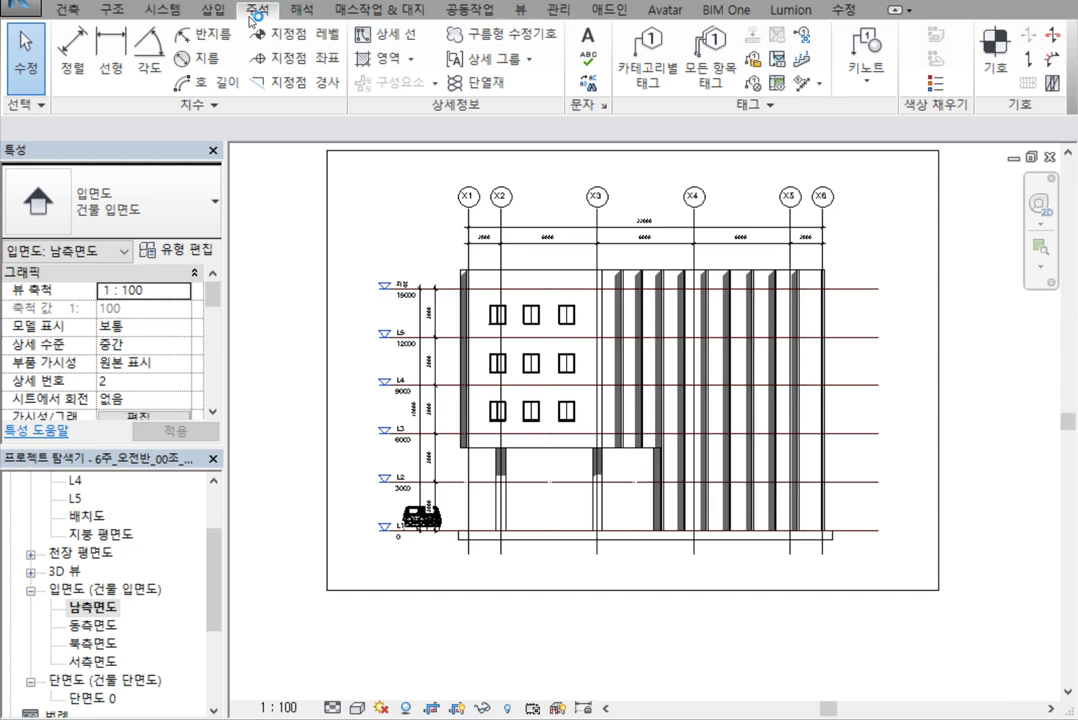
# Sketch a rectangular filled region boundary about 29000 by 3000 mm directly below level L1, spanning from the car past grid X6
pyautogui.click(411, 60)
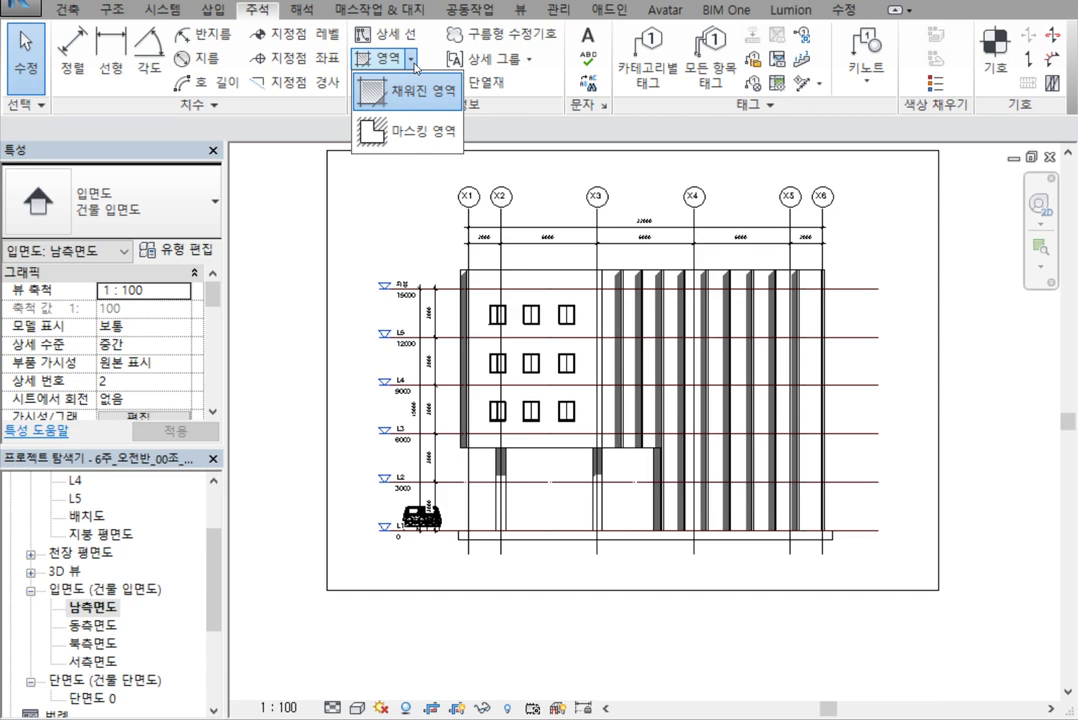
pyautogui.click(420, 89)
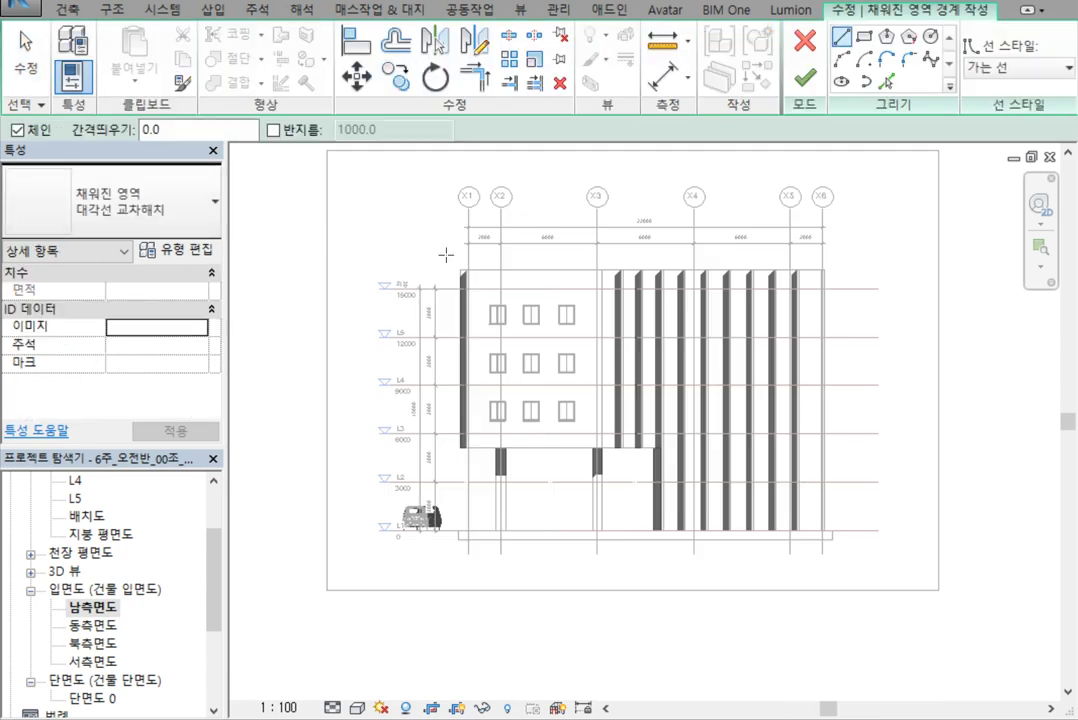
pyautogui.click(860, 38)
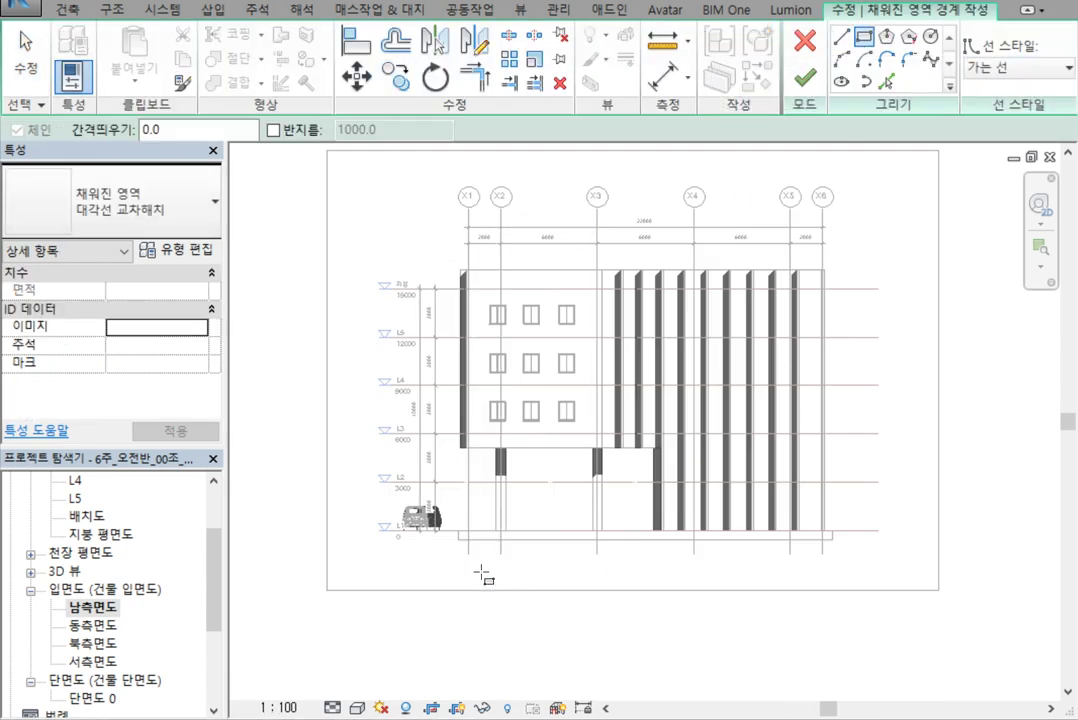
pyautogui.scroll(2, 460, 568)
pyautogui.scroll(-3, 600, 544)
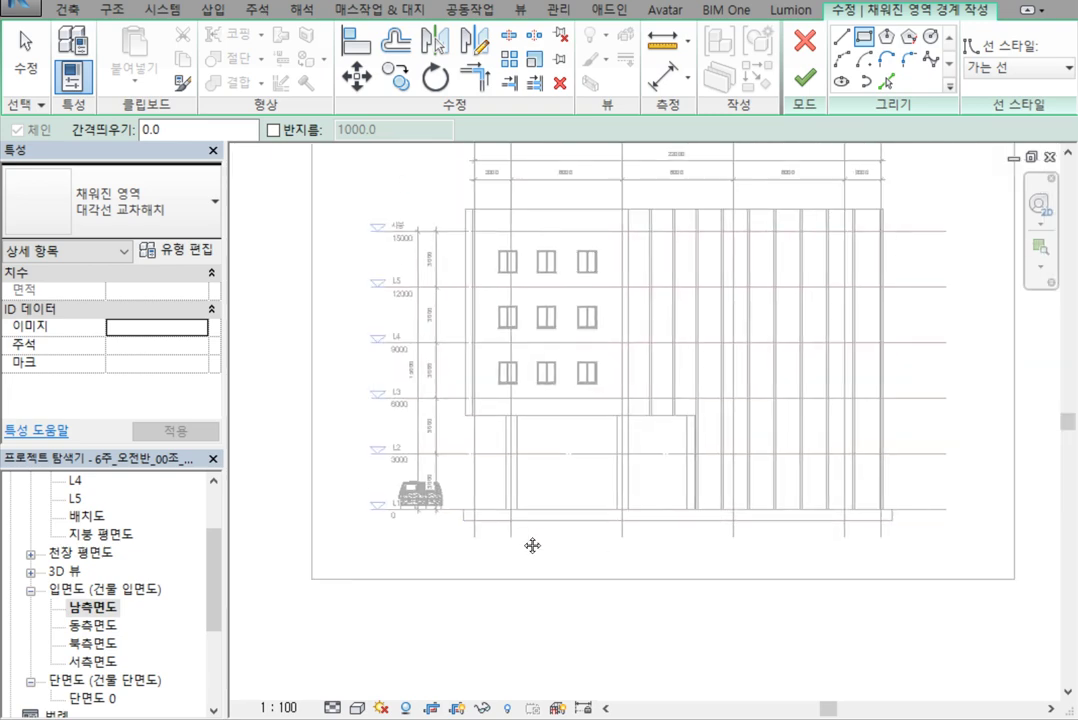
pyautogui.scroll(3, 532, 544)
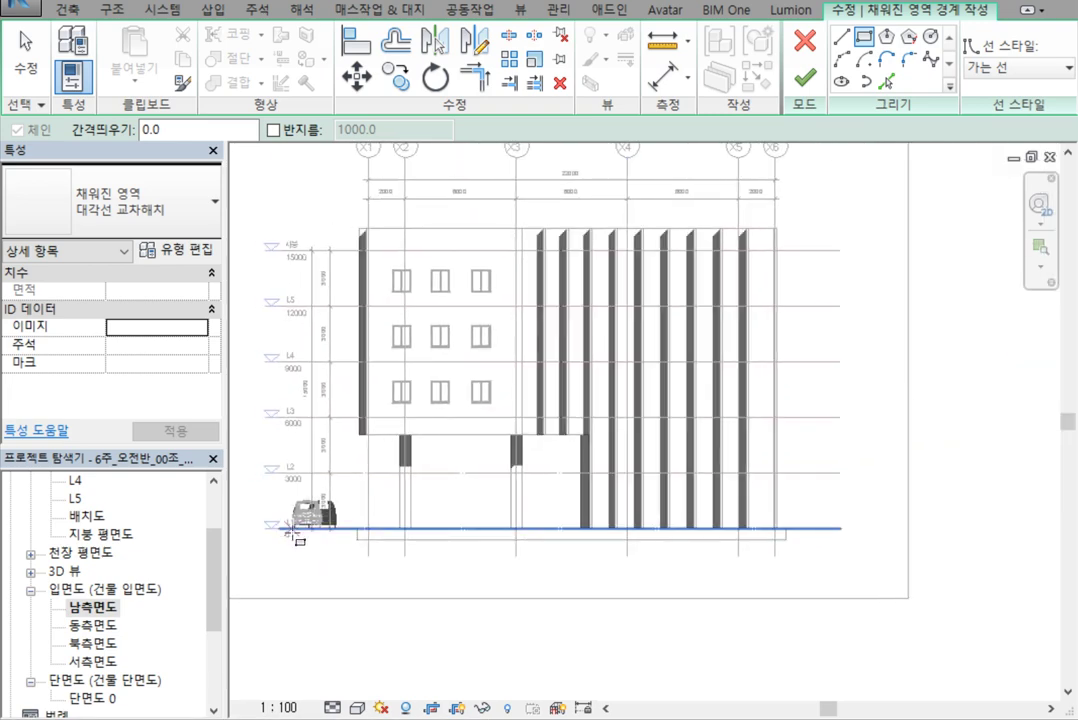
pyautogui.click(294, 506)
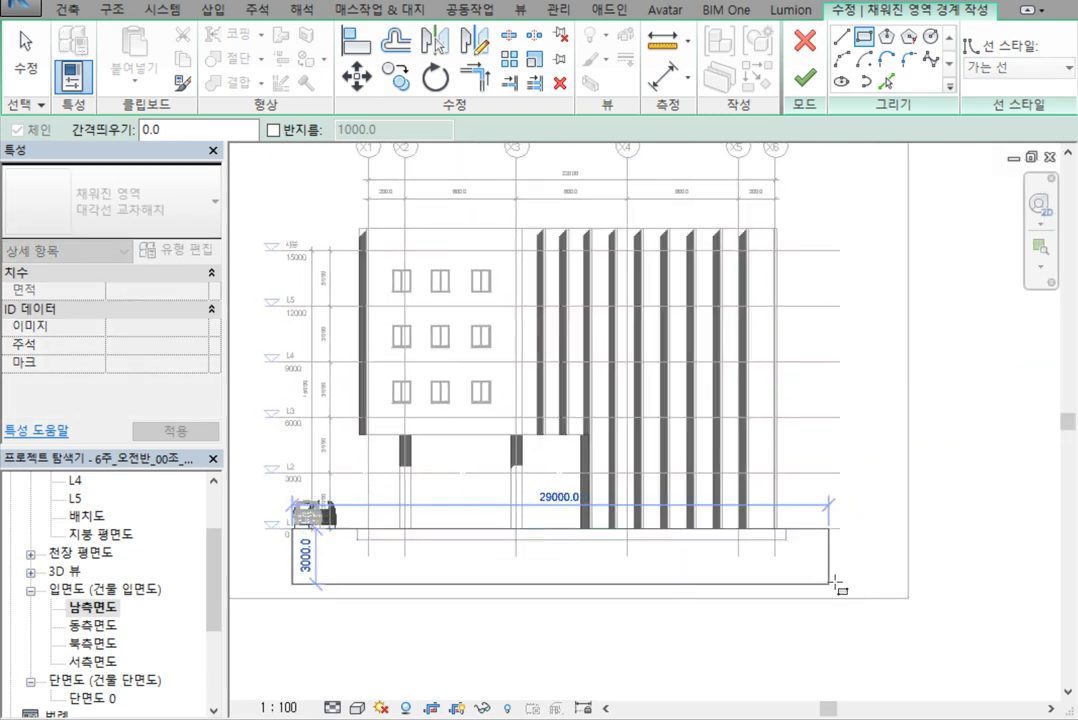
pyautogui.click(828, 584)
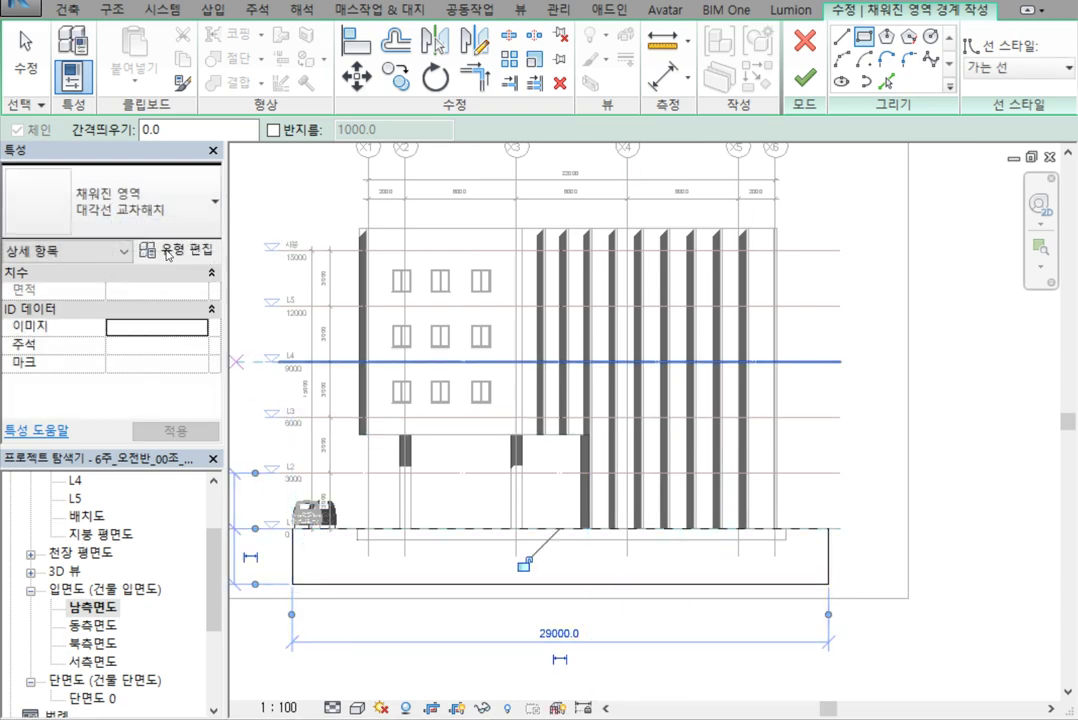
# Duplicate the filled region type 대각선 교차해치 as a new type named 대지
pyautogui.click(168, 253)
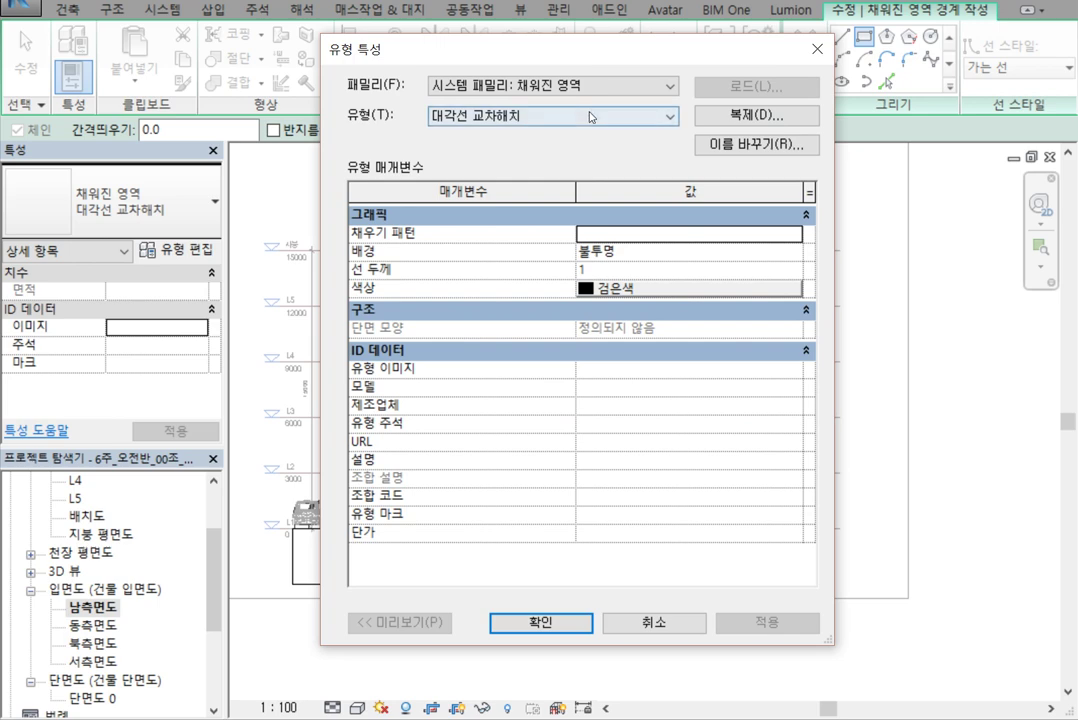
pyautogui.click(590, 117)
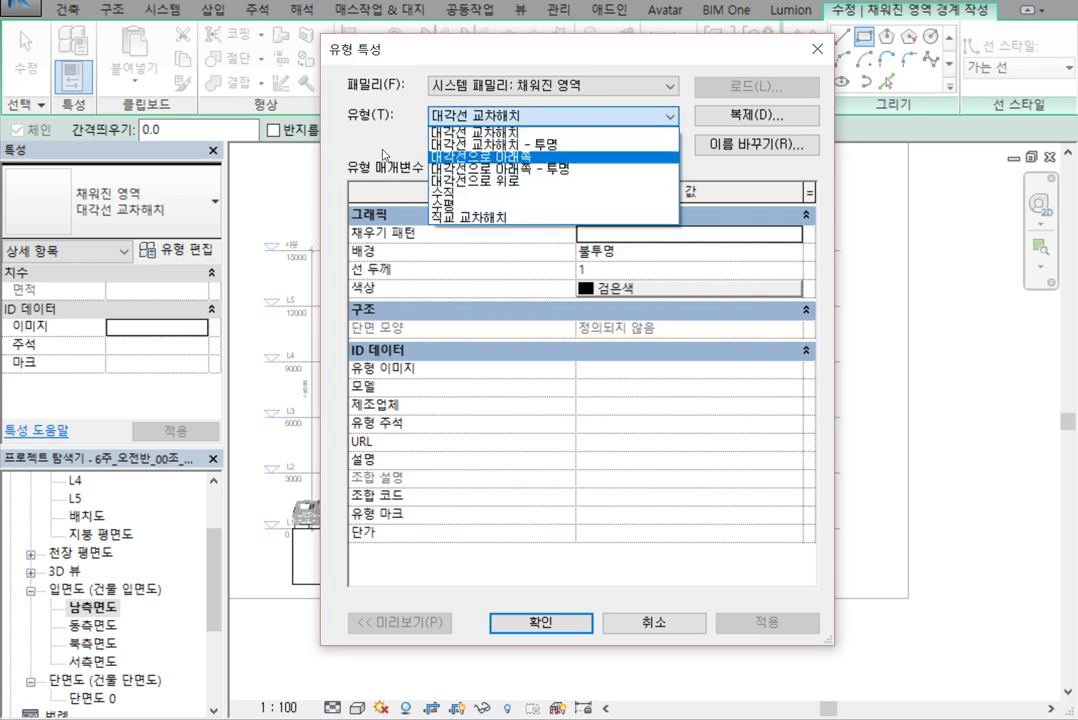
pyautogui.click(383, 155)
pyautogui.click(729, 115)
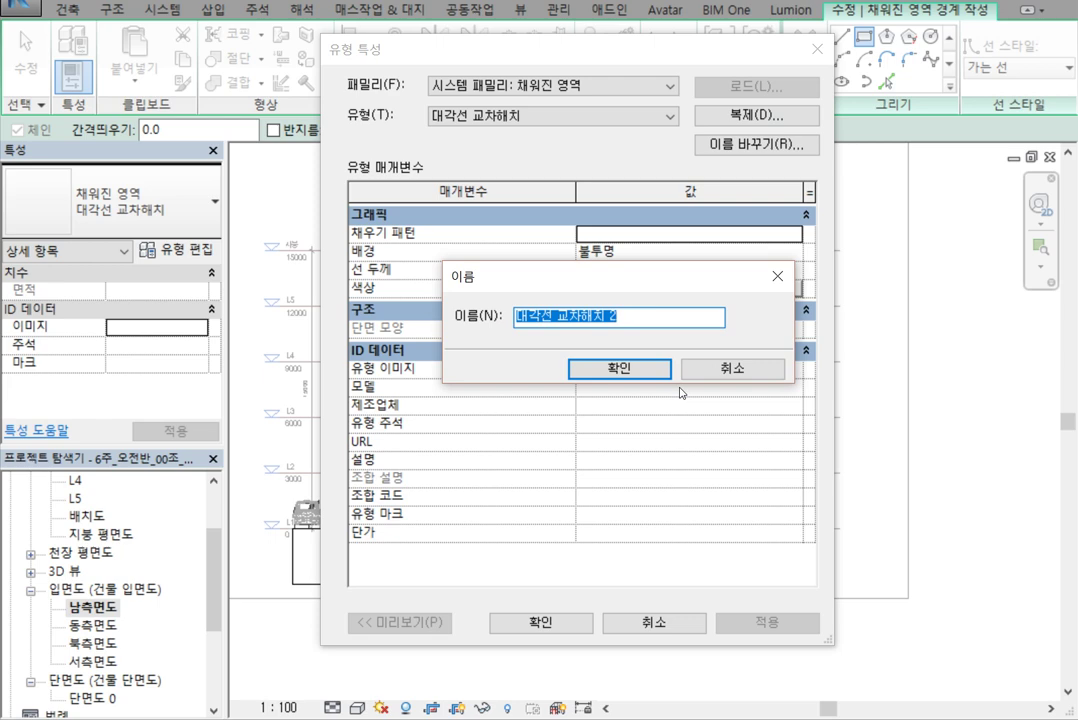
pyautogui.write('dl')
pyautogui.press('BackSpace')
pyautogui.press('BackSpace')
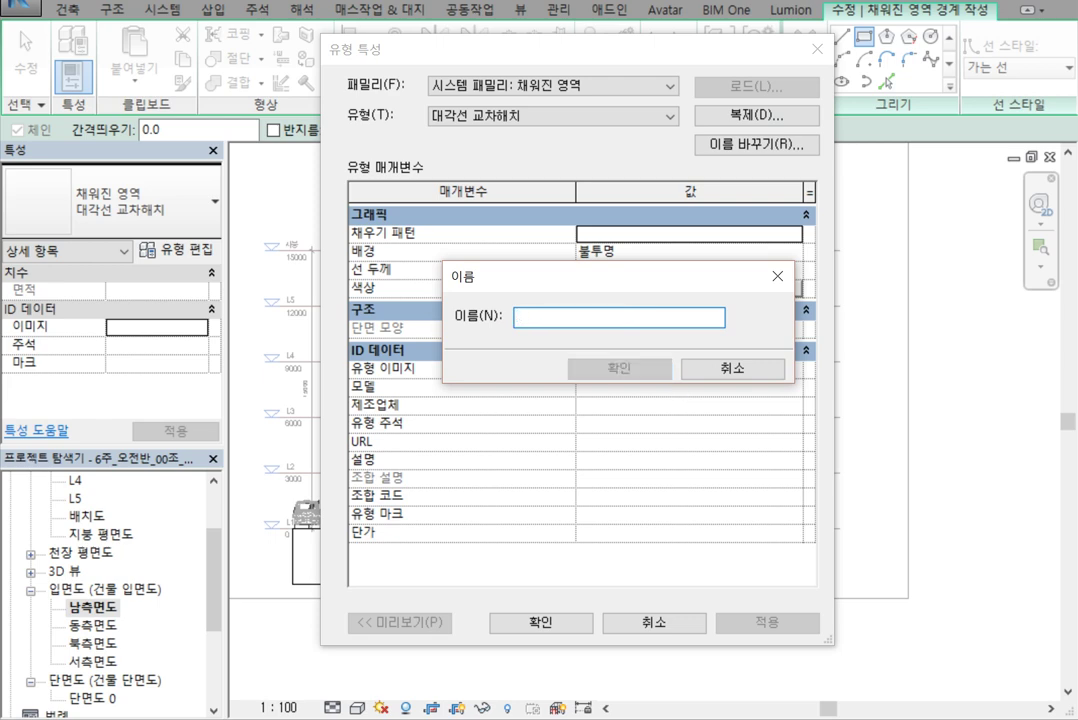
pyautogui.write('대시')
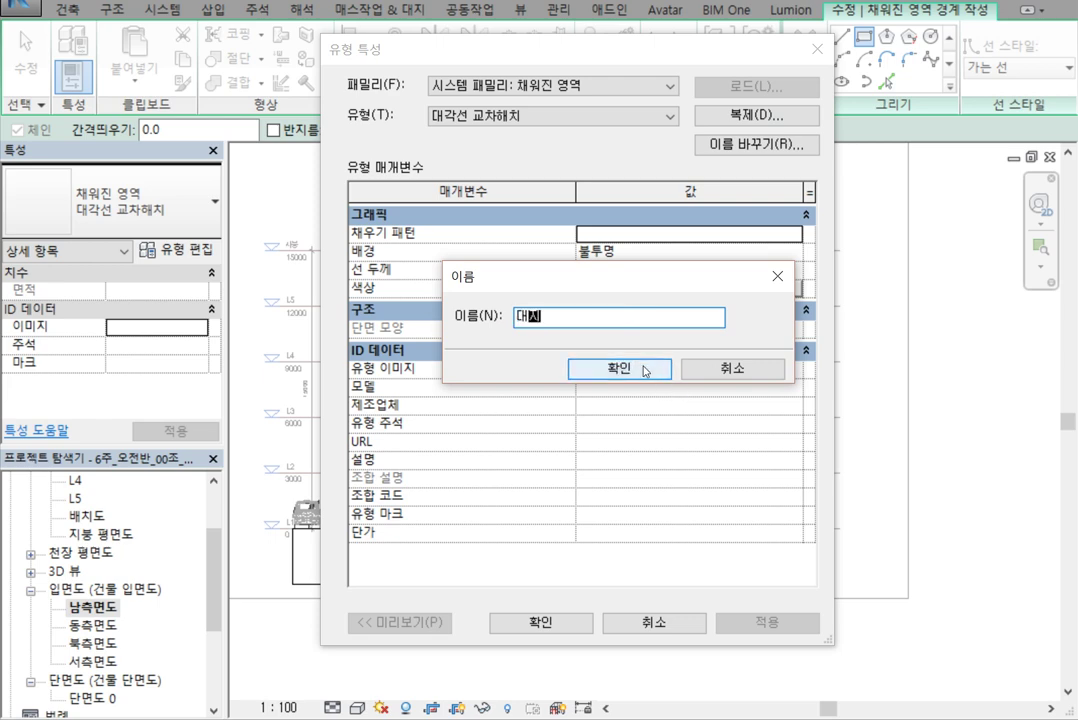
pyautogui.click(645, 370)
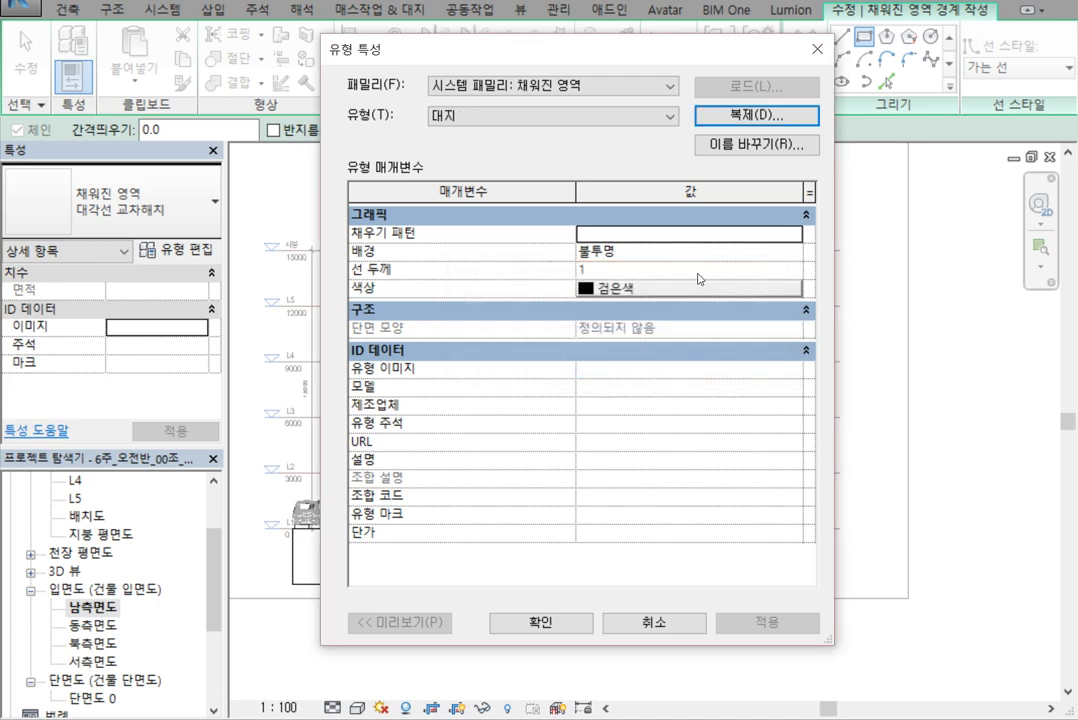
# Set the 대지 type's fill pattern to the drafting pattern 흙 and finish the filled region
pyautogui.click(798, 240)
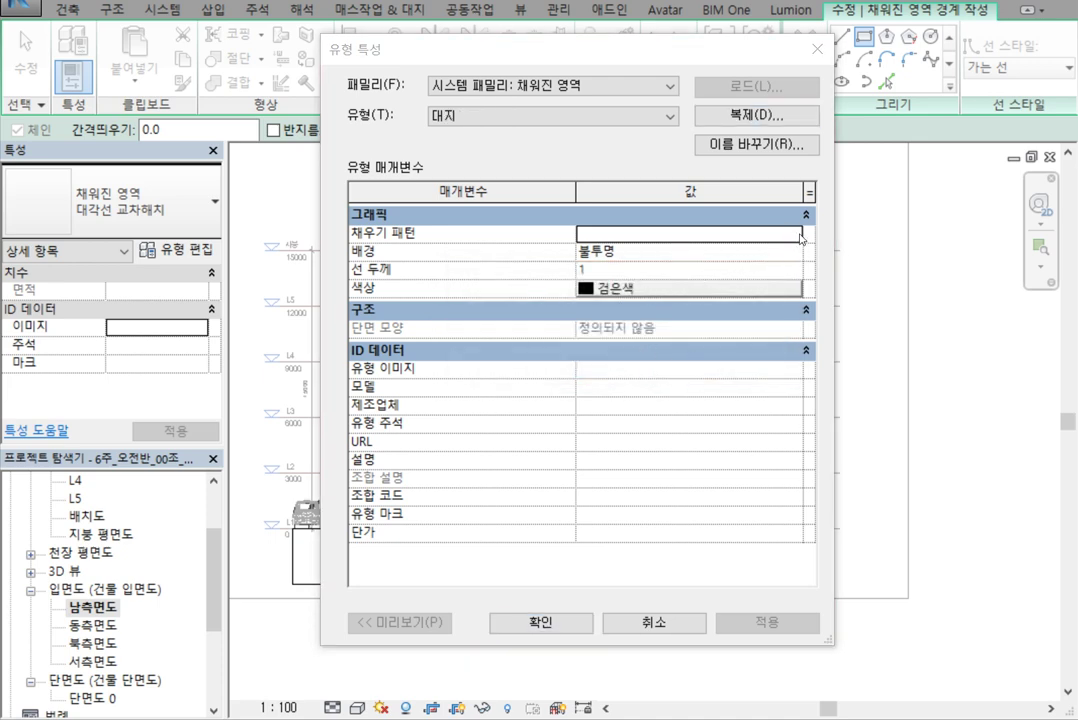
pyautogui.moveTo(560, 716); pyautogui.dragTo(673, 126)
pyautogui.moveTo(702, 203); pyautogui.dragTo(702, 350)
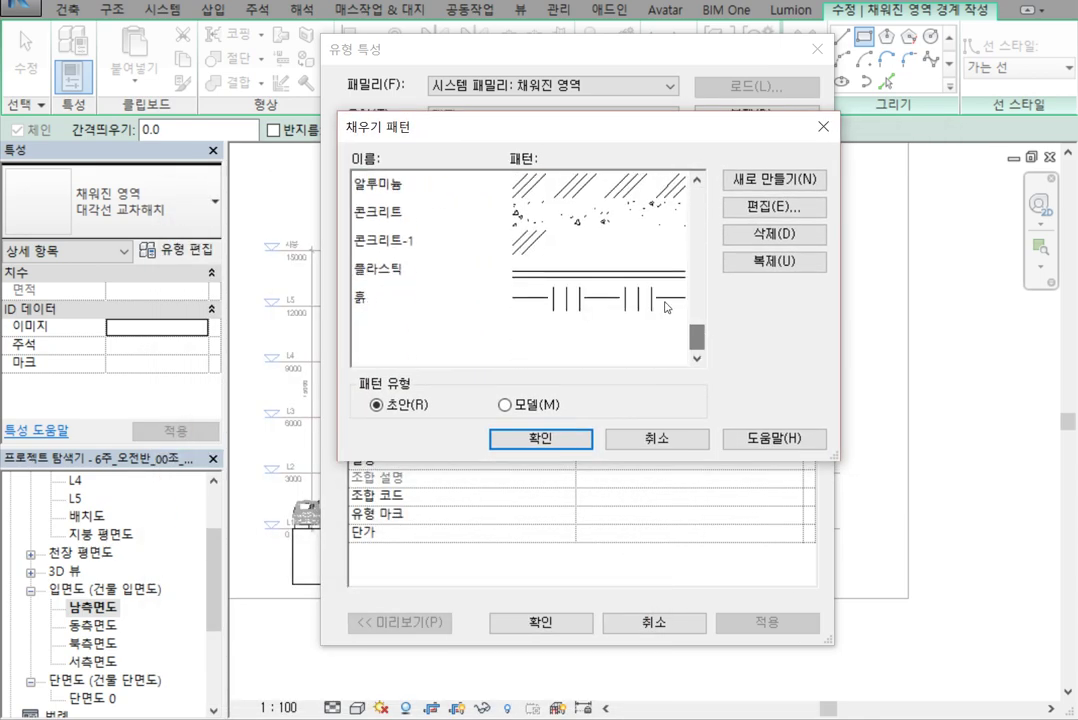
pyautogui.click(657, 306)
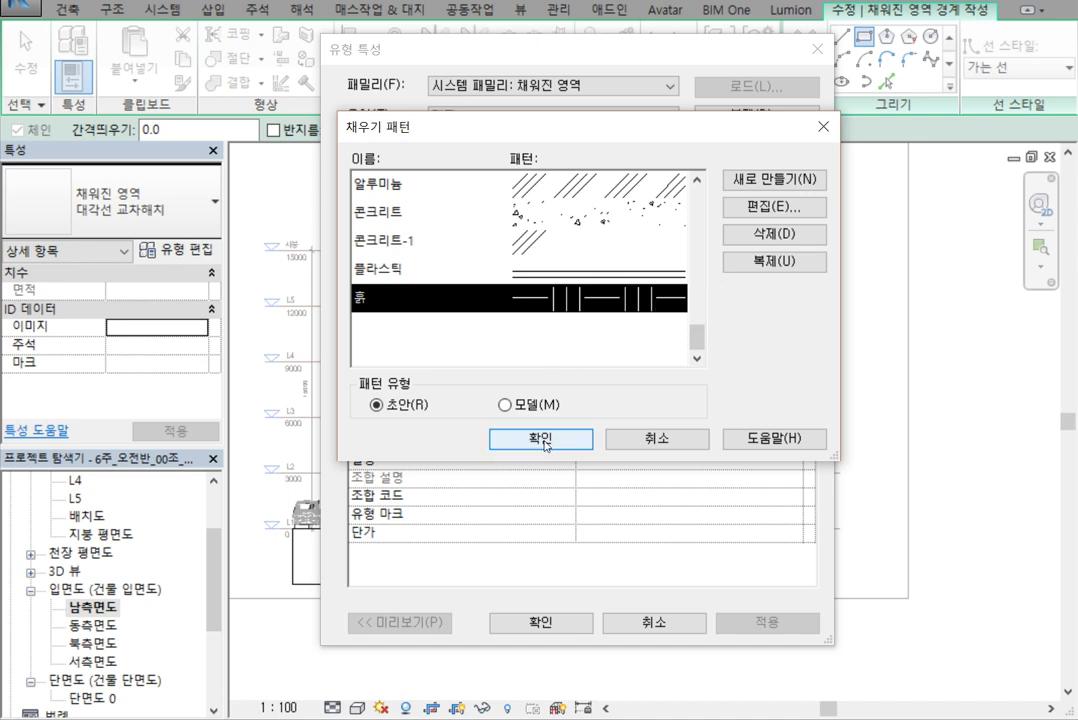
pyautogui.click(546, 441)
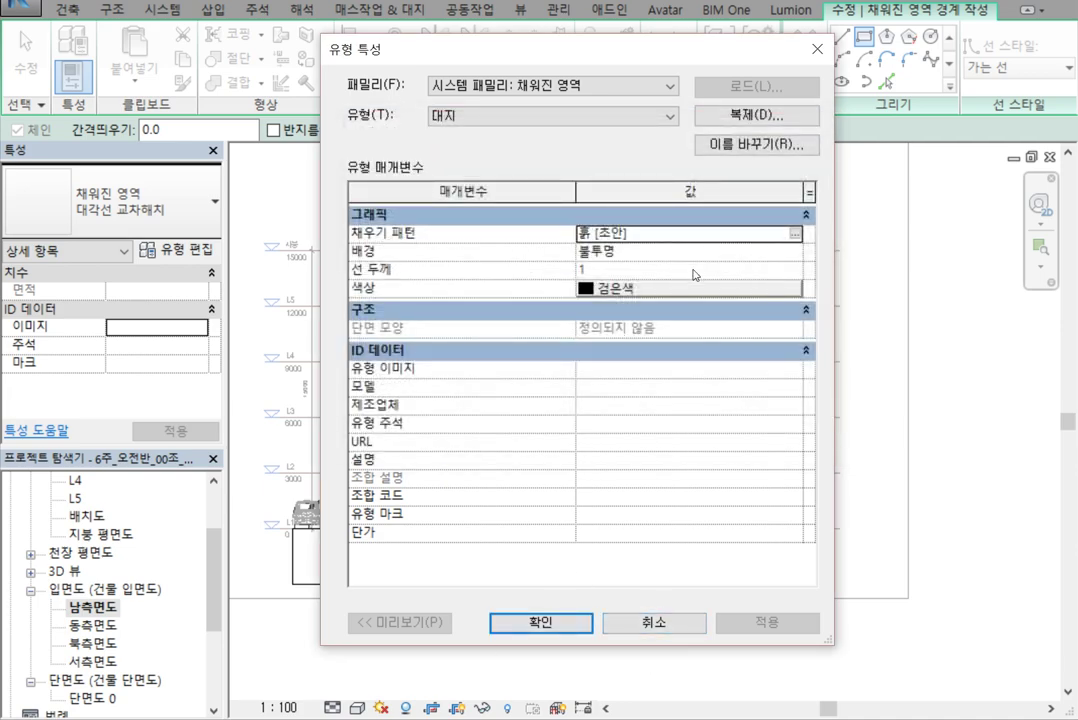
pyautogui.click(515, 620)
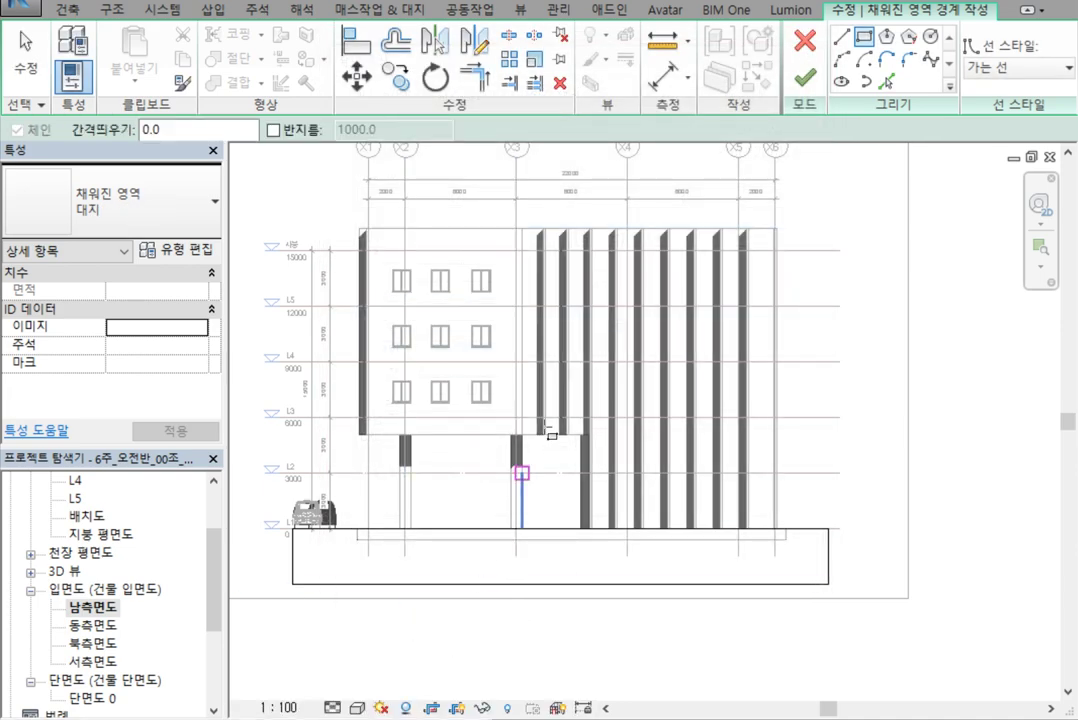
pyautogui.click(805, 77)
pyautogui.click(948, 645)
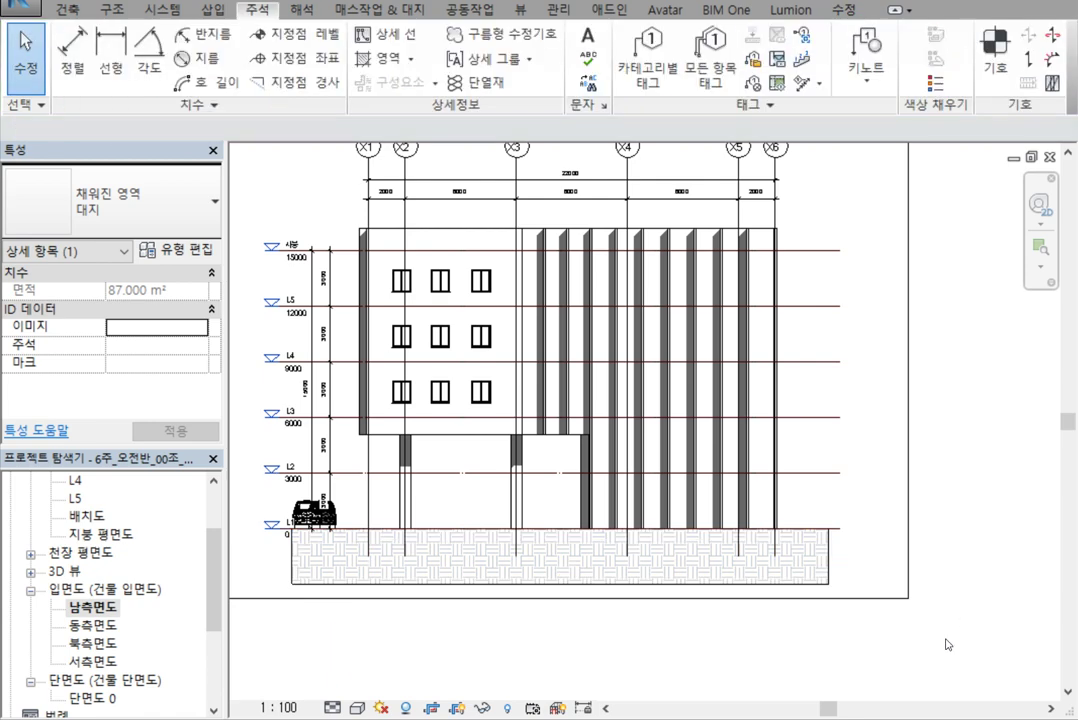
# Check the new ground fill in the south elevation and open sheet A102 to examine it beside the section
pyautogui.scroll(4, 830, 640)
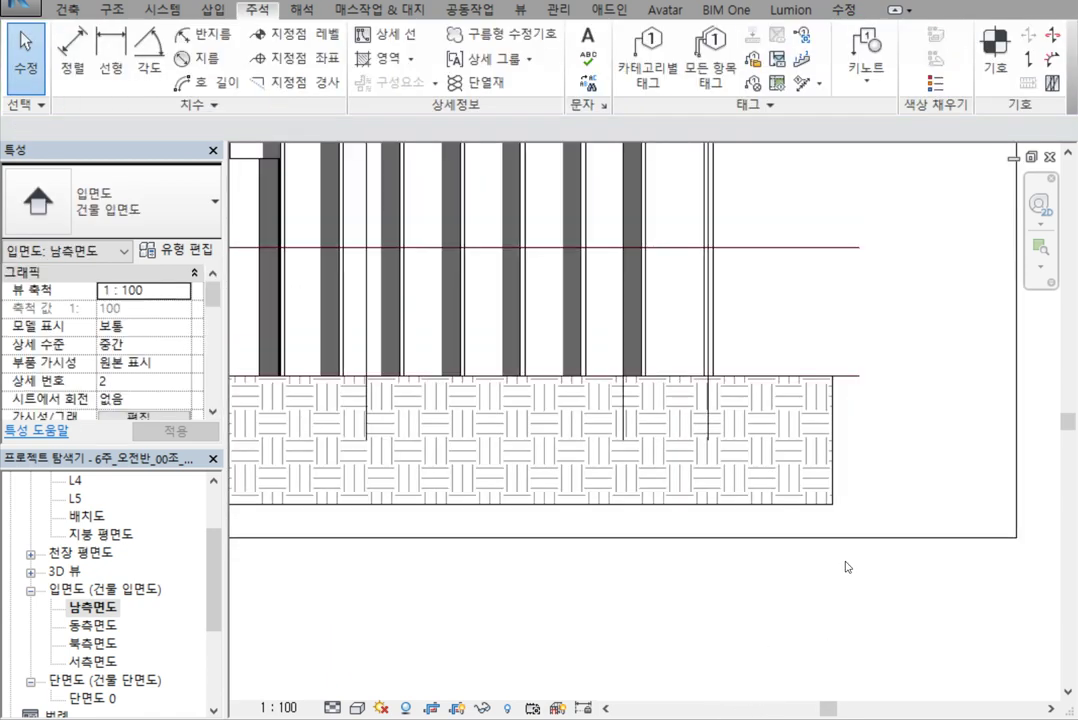
pyautogui.scroll(-5, 875, 560)
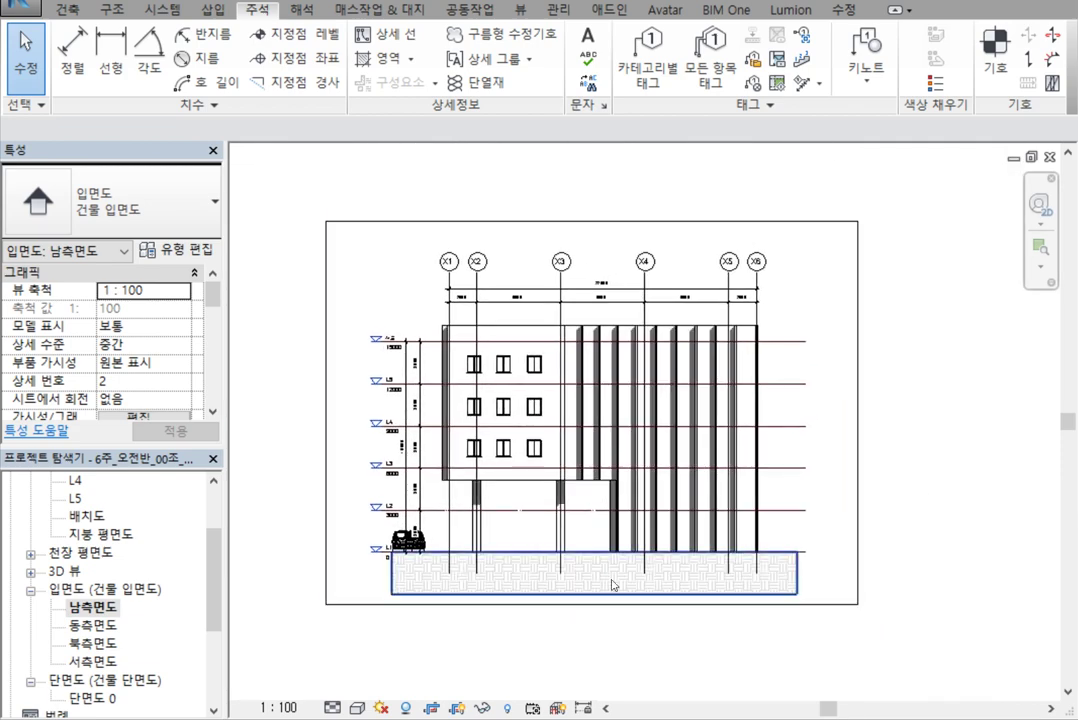
pyautogui.scroll(-3, 105, 640)
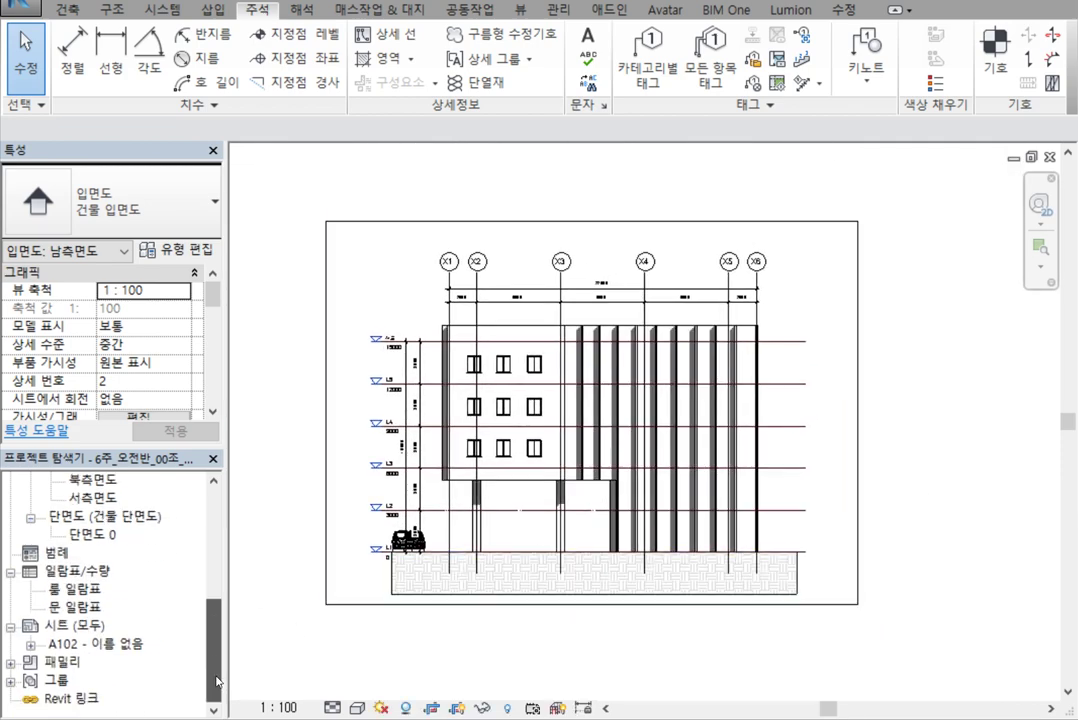
pyautogui.doubleClick(107, 645)
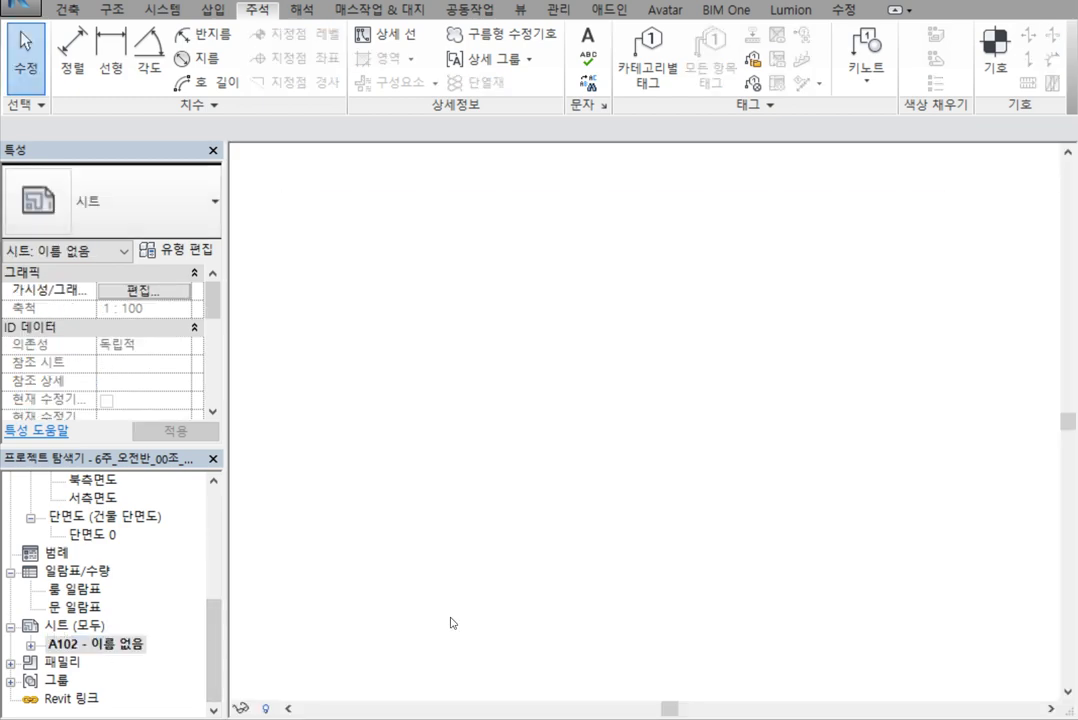
pyautogui.scroll(3, 642, 635)
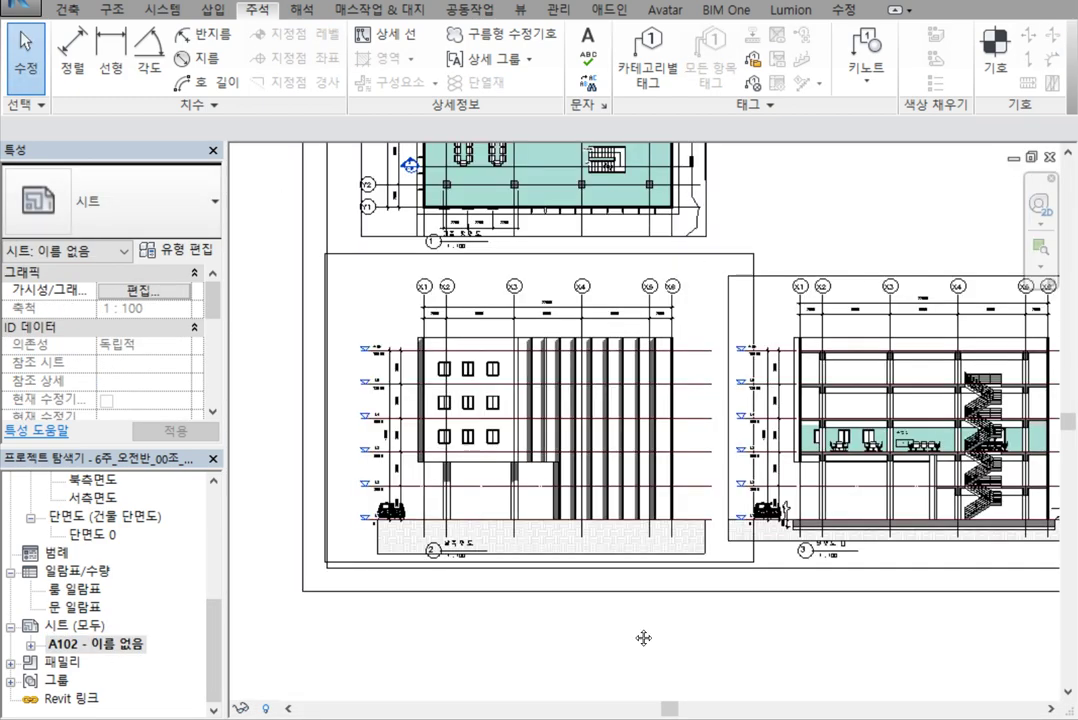
# Activate the south elevation viewport on the sheet and raise the ground fill's lower edge to align with the section's ground depth
pyautogui.scroll(3, 832, 513)
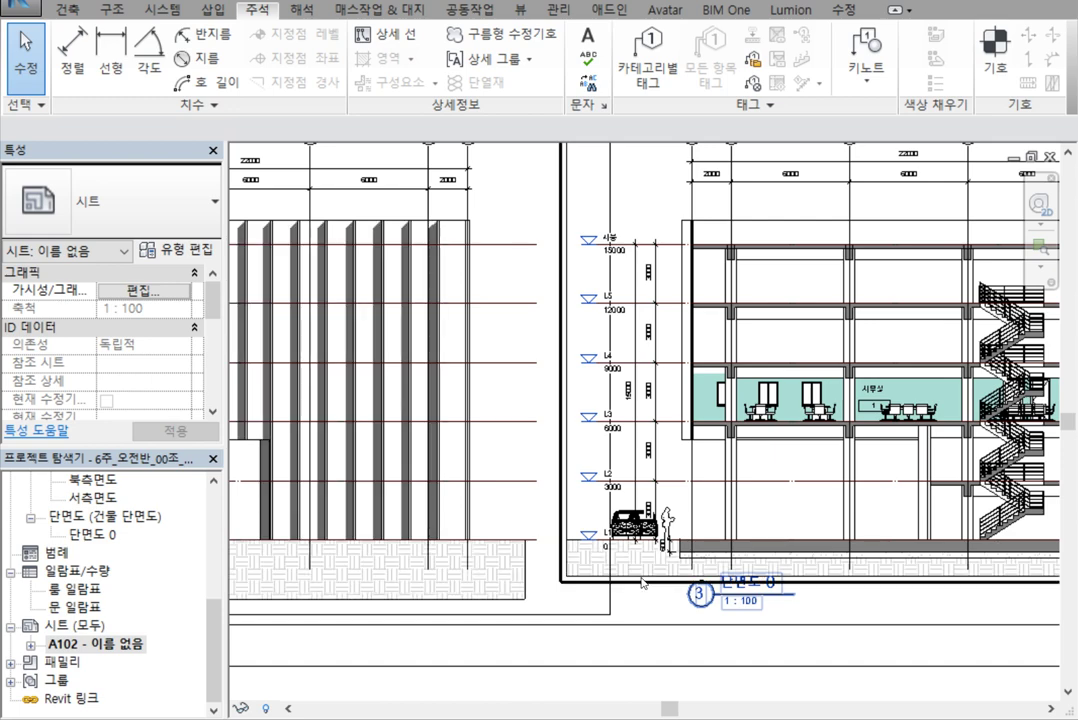
pyautogui.scroll(1, 540, 600)
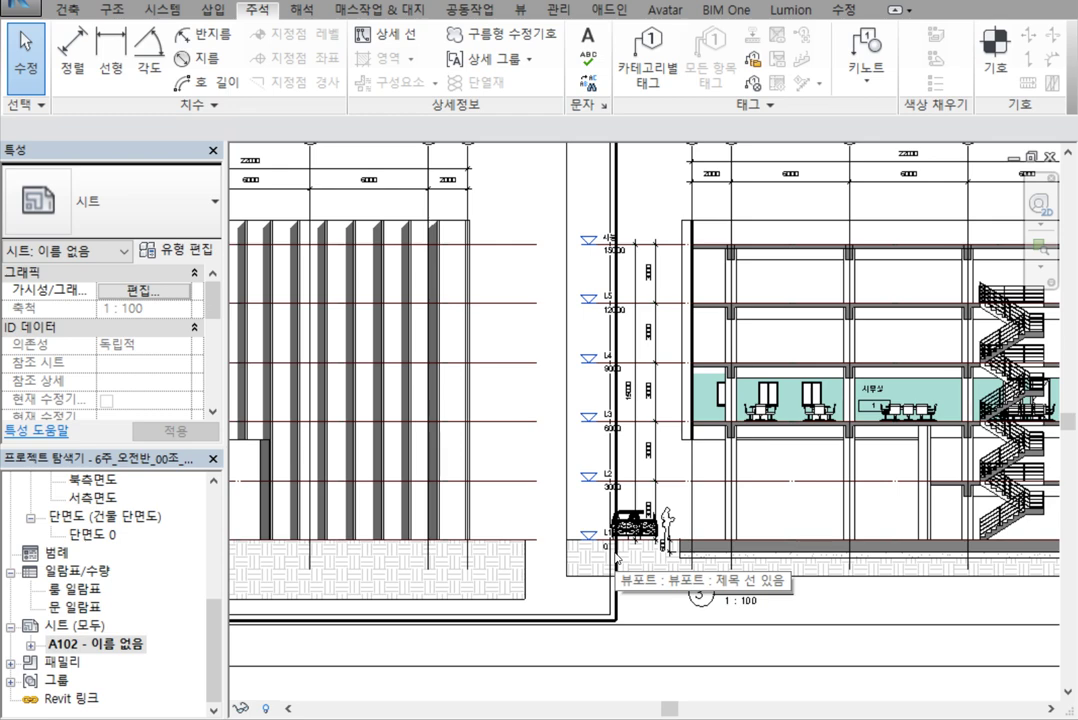
pyautogui.scroll(-3, 770, 592)
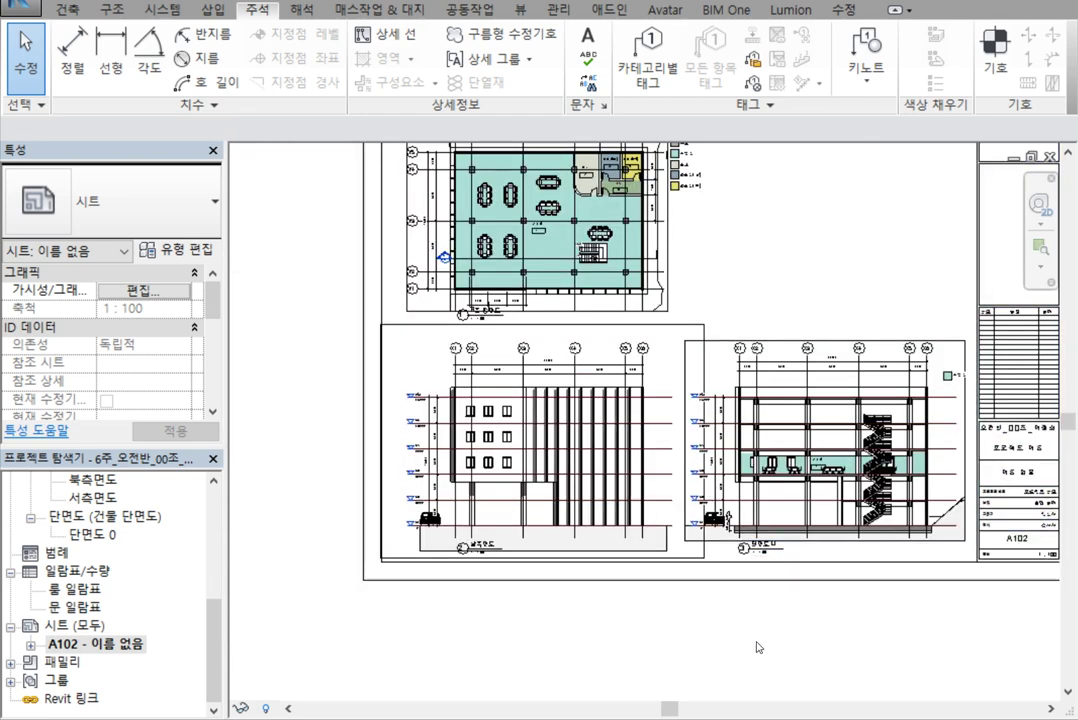
pyautogui.click(430, 378)
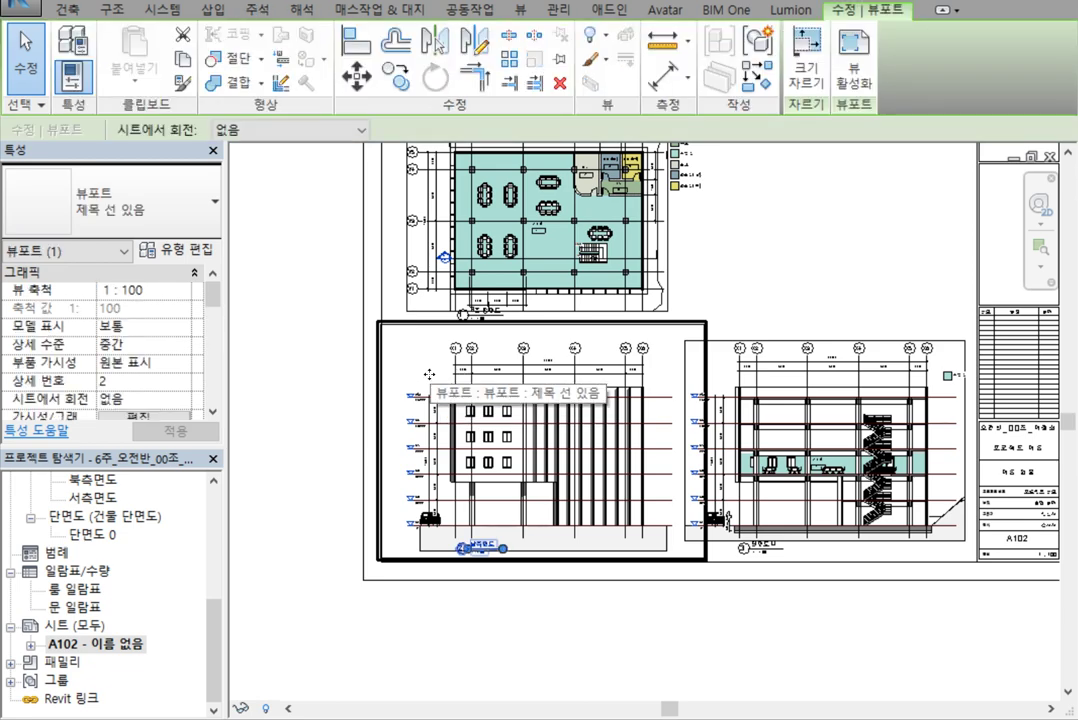
pyautogui.doubleClick(430, 376)
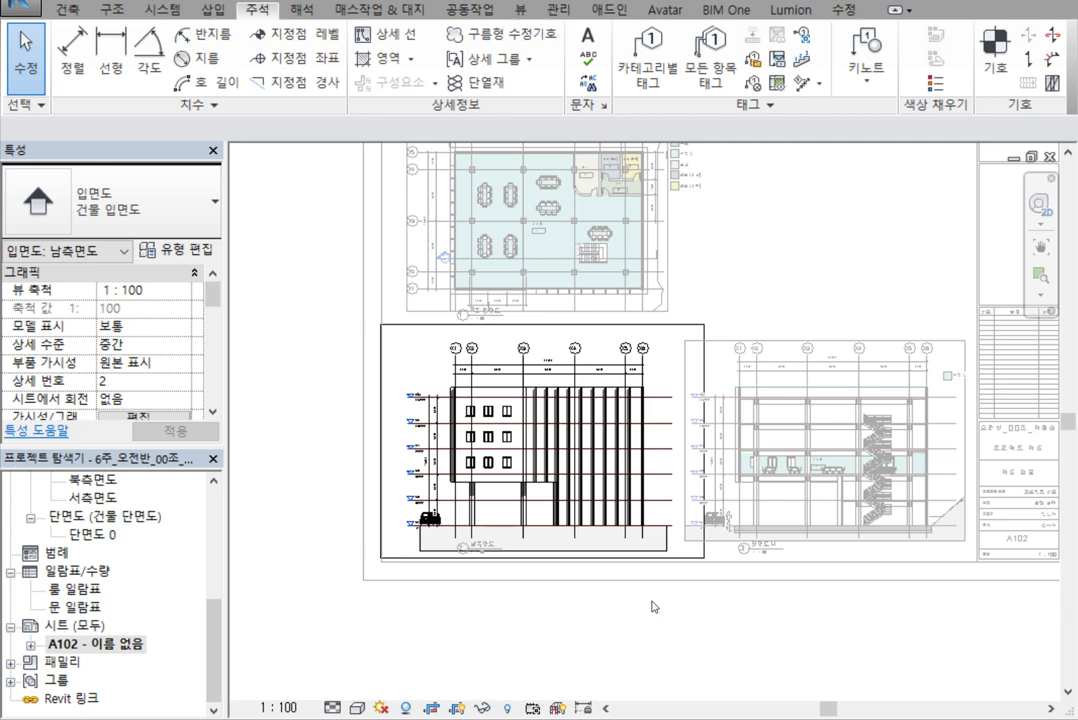
pyautogui.scroll(3, 620, 570)
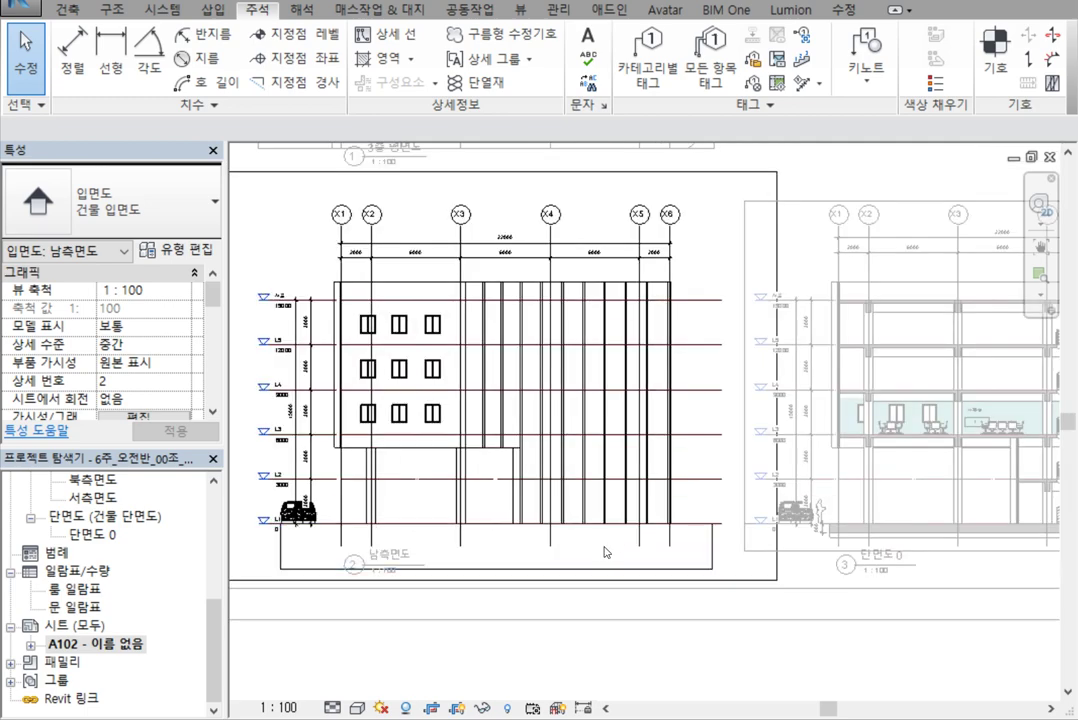
pyautogui.click(628, 587)
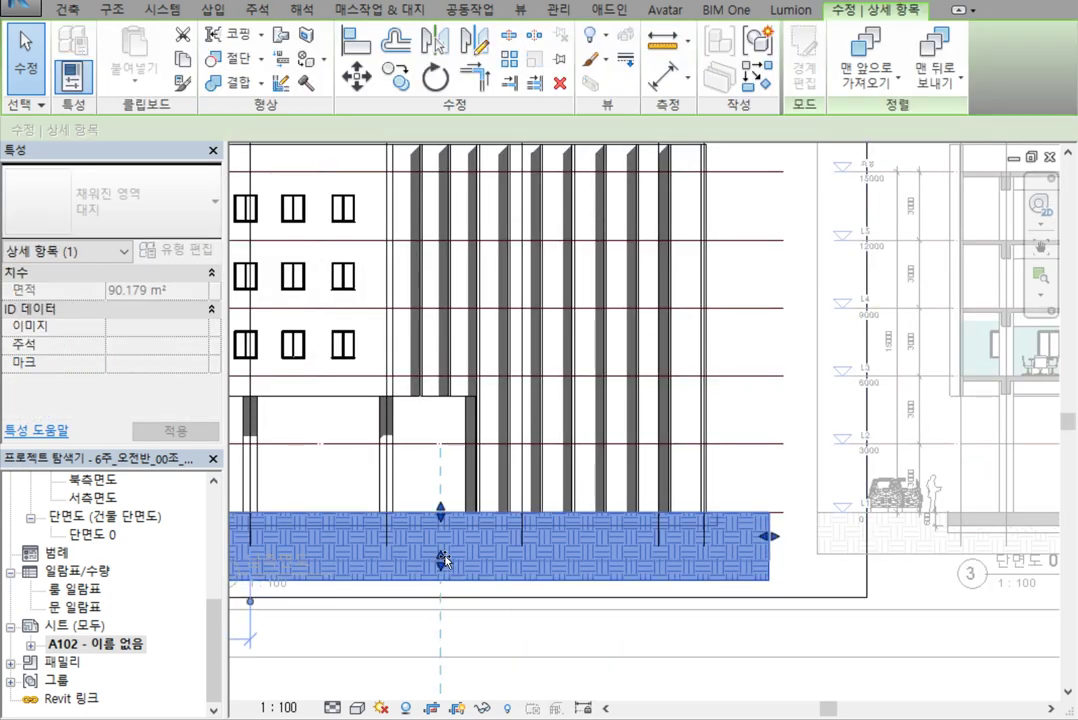
pyautogui.moveTo(444, 558); pyautogui.dragTo(443, 550)
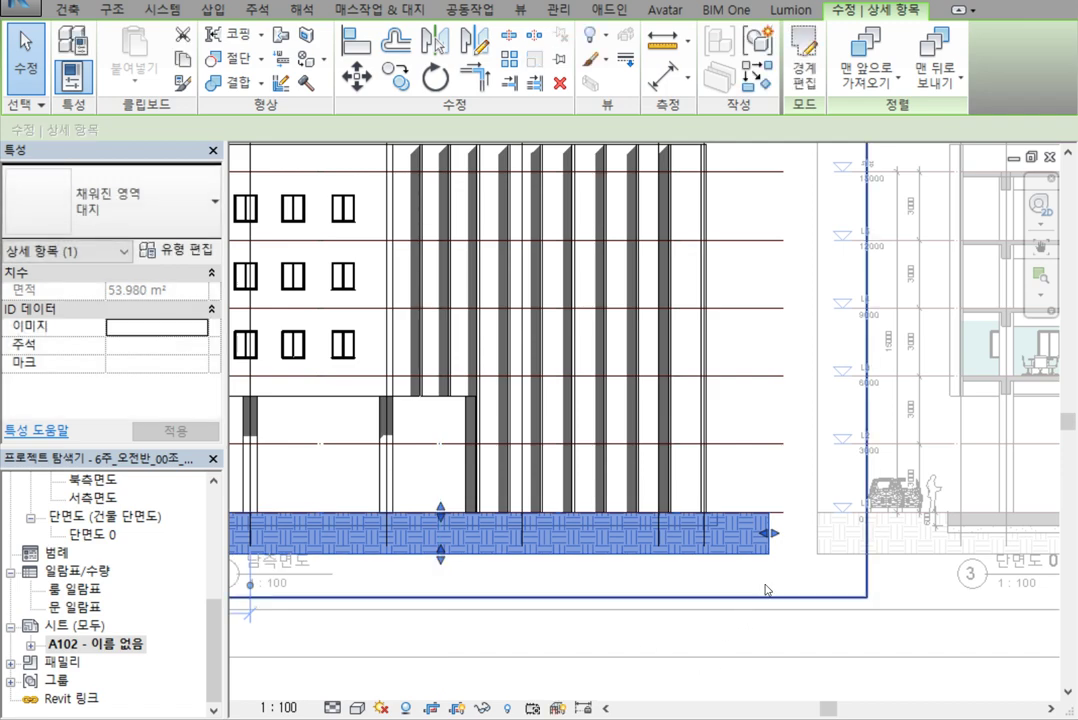
# Deactivate the south elevation viewport to return to editing the sheet
pyautogui.doubleClick(851, 572)
pyautogui.scroll(-4, 878, 565)
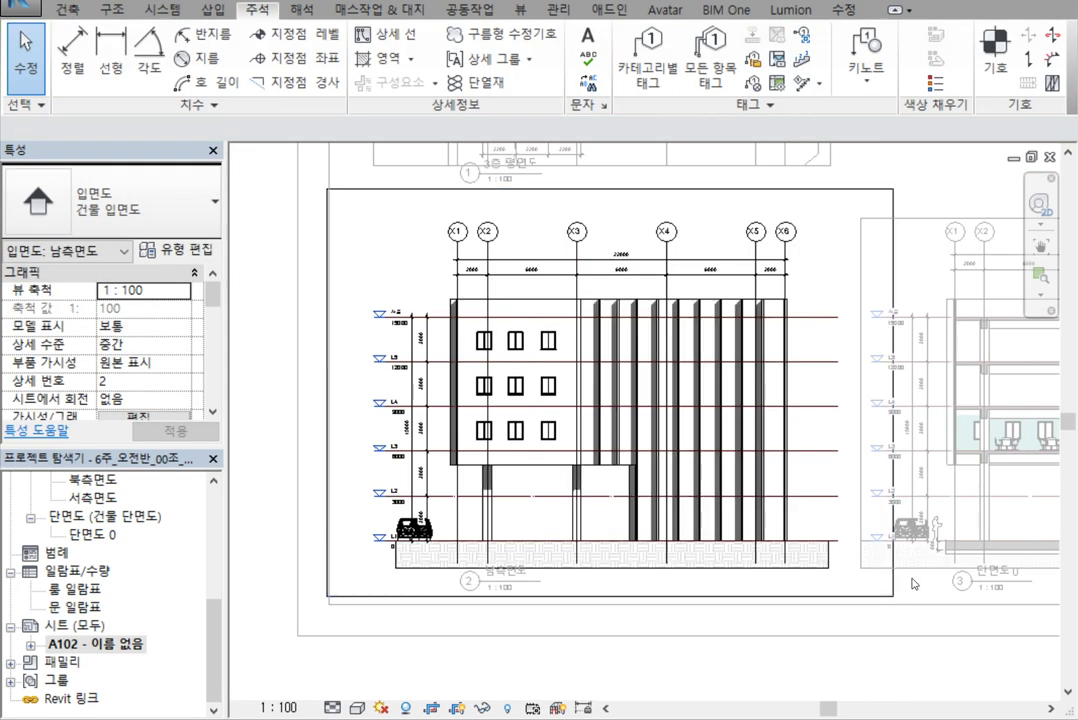
pyautogui.moveTo(878, 565); pyautogui.dragTo(827, 538, button='middle')
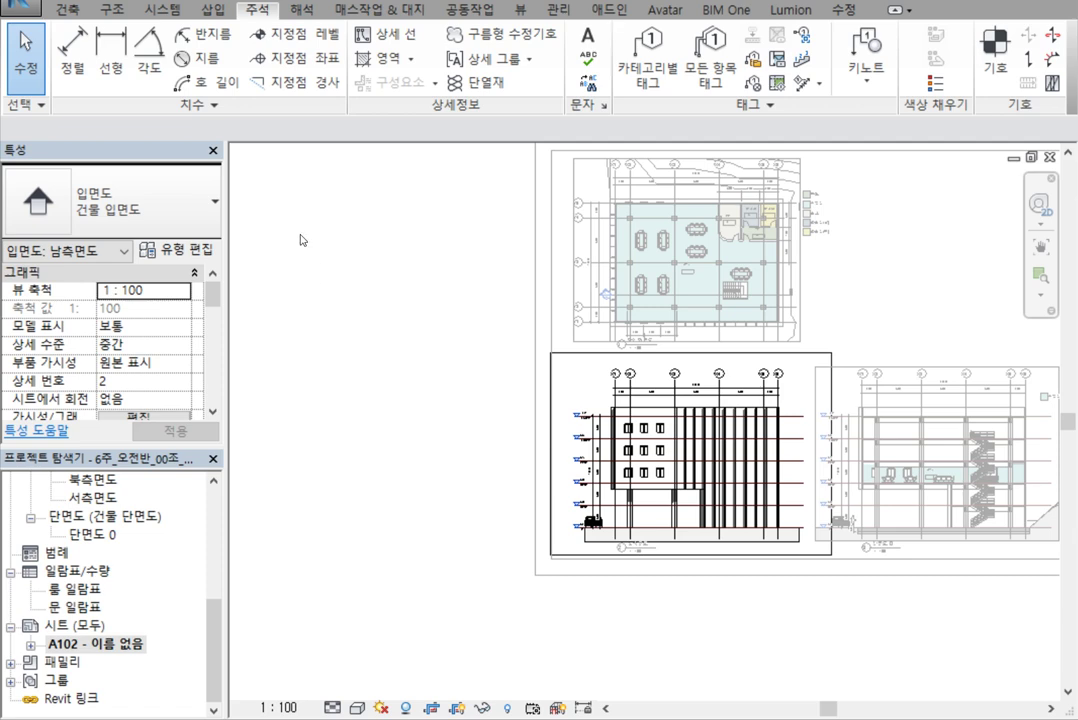
pyautogui.rightClick(431, 413)
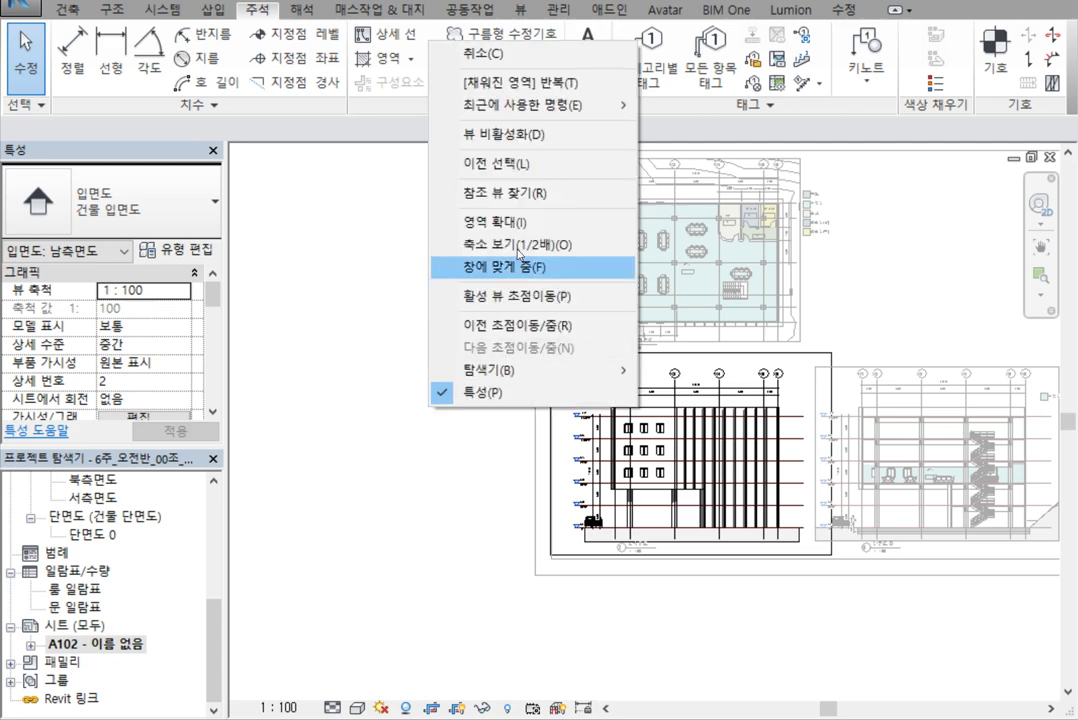
pyautogui.click(527, 135)
pyautogui.scroll(-2, 722, 655)
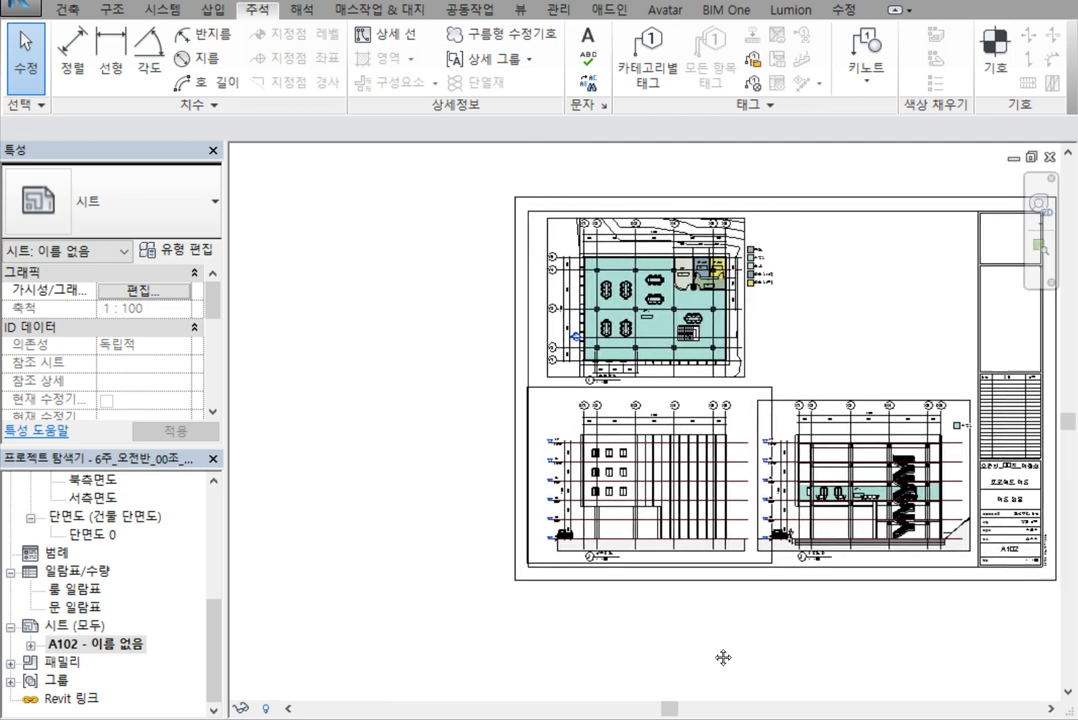
# Examine the plan, south elevation and section viewports together on sheet A102
pyautogui.scroll(2, 681, 667)
pyautogui.scroll(1, 799, 655)
pyautogui.moveTo(799, 655); pyautogui.dragTo(786, 685, button='middle')
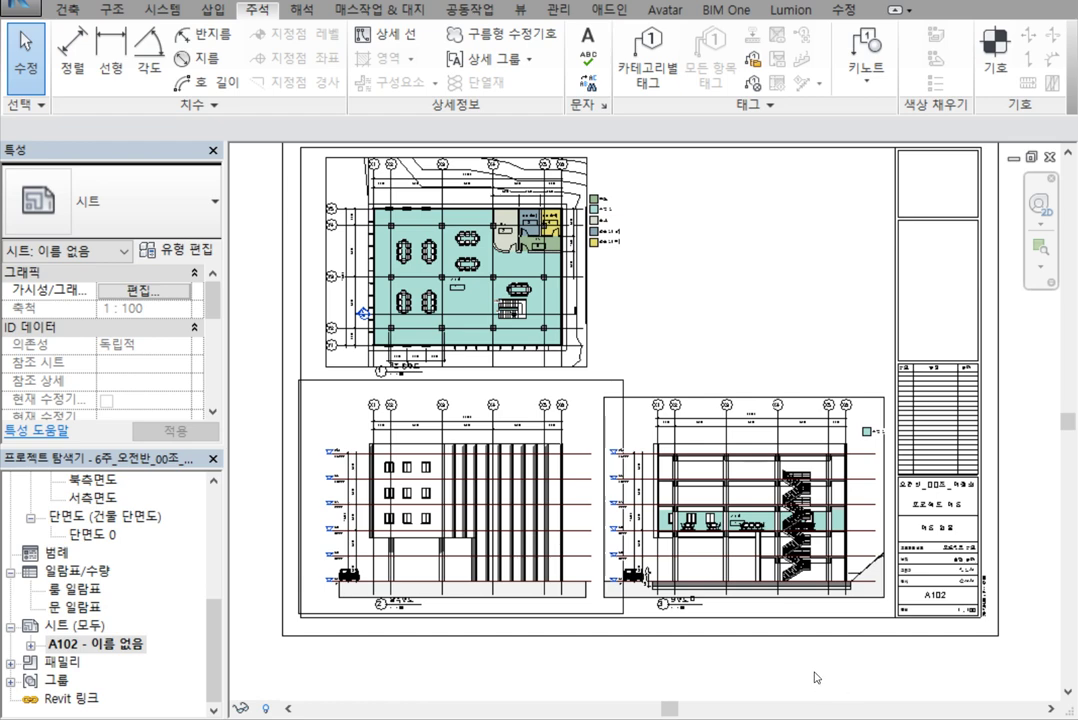
pyautogui.moveTo(853, 633); pyautogui.dragTo(807, 671, button='middle')
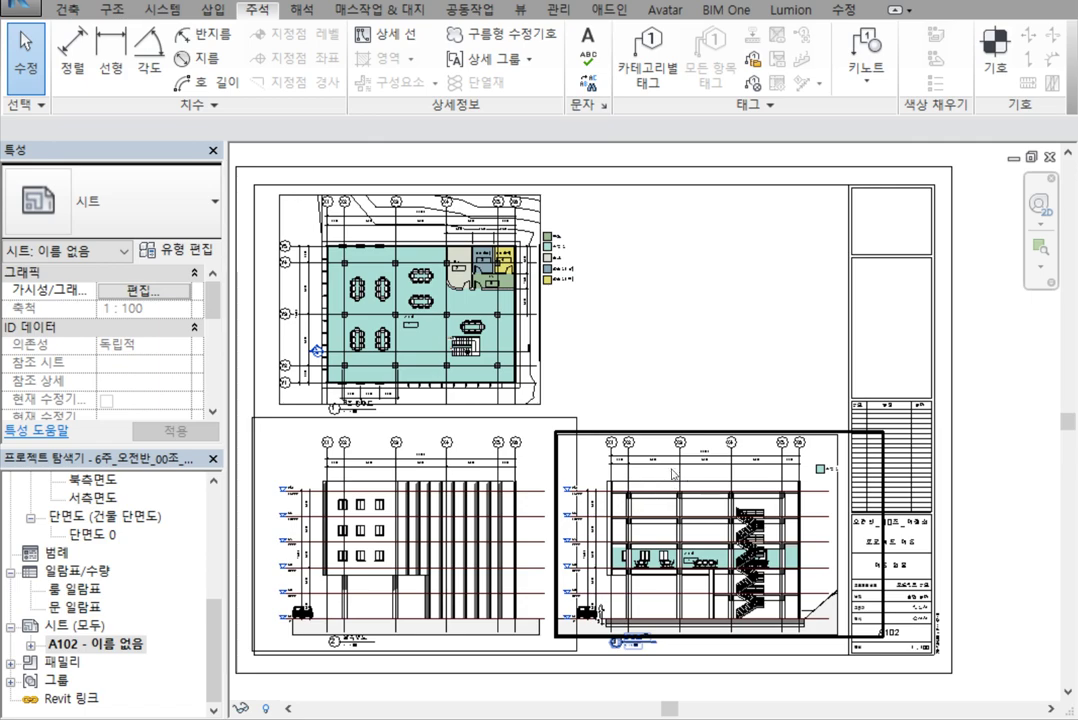
pyautogui.scroll(3, 619, 494)
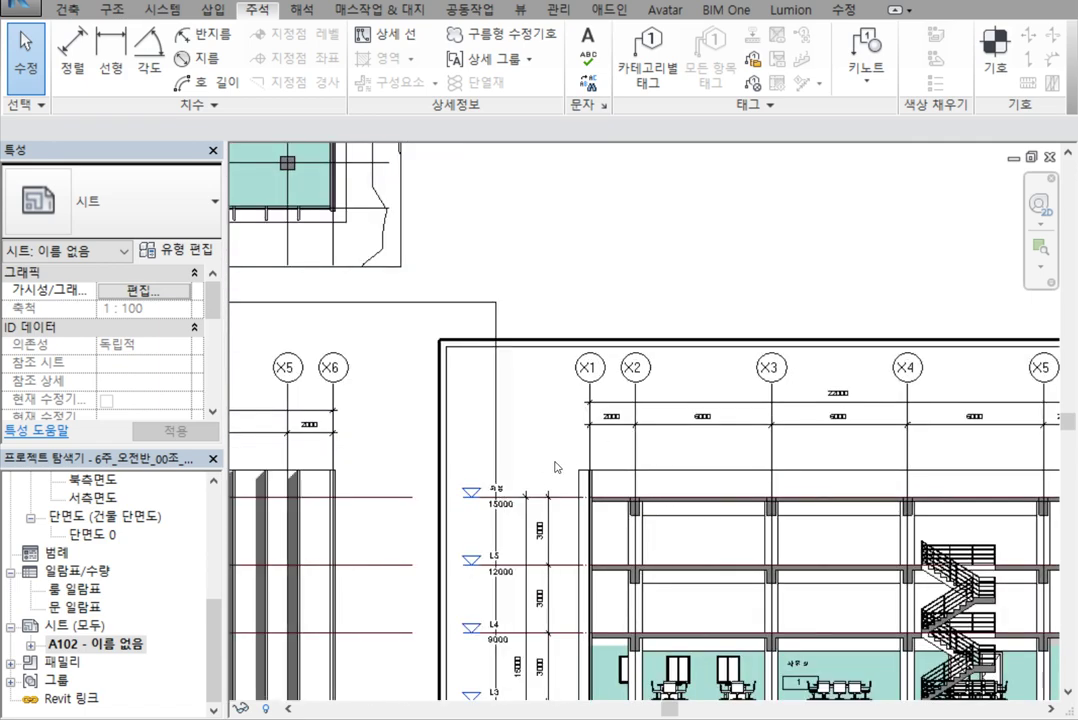
pyautogui.scroll(-3, 557, 467)
pyautogui.moveTo(535, 418); pyautogui.dragTo(663, 371, button='middle')
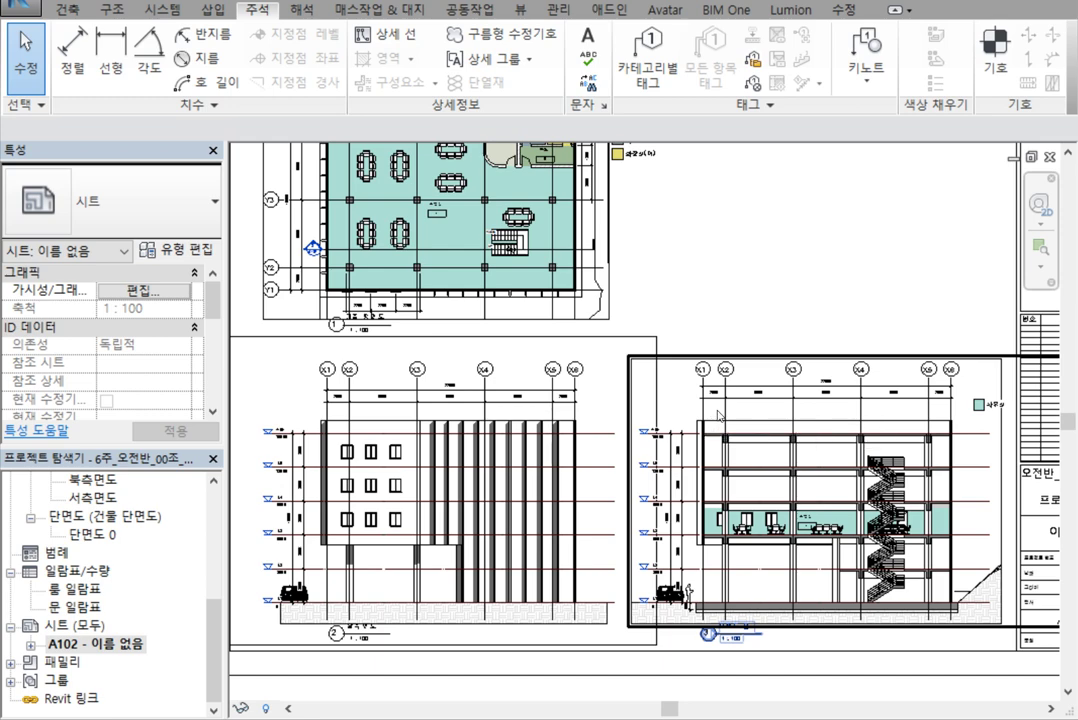
pyautogui.scroll(-2, 740, 328)
pyautogui.moveTo(747, 325); pyautogui.dragTo(705, 351, button='middle')
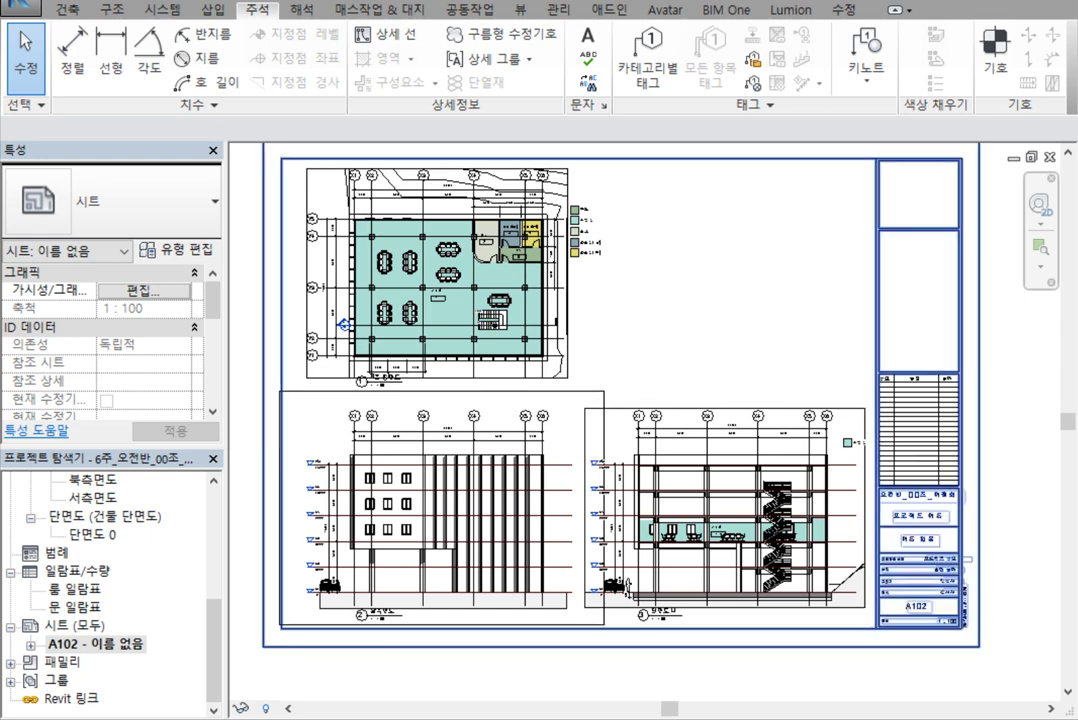
# Open the south elevation view and delete the 대지 filled region below level L1
pyautogui.click(92, 497)
pyautogui.scroll(1, 150, 568)
pyautogui.doubleClick(92, 497)
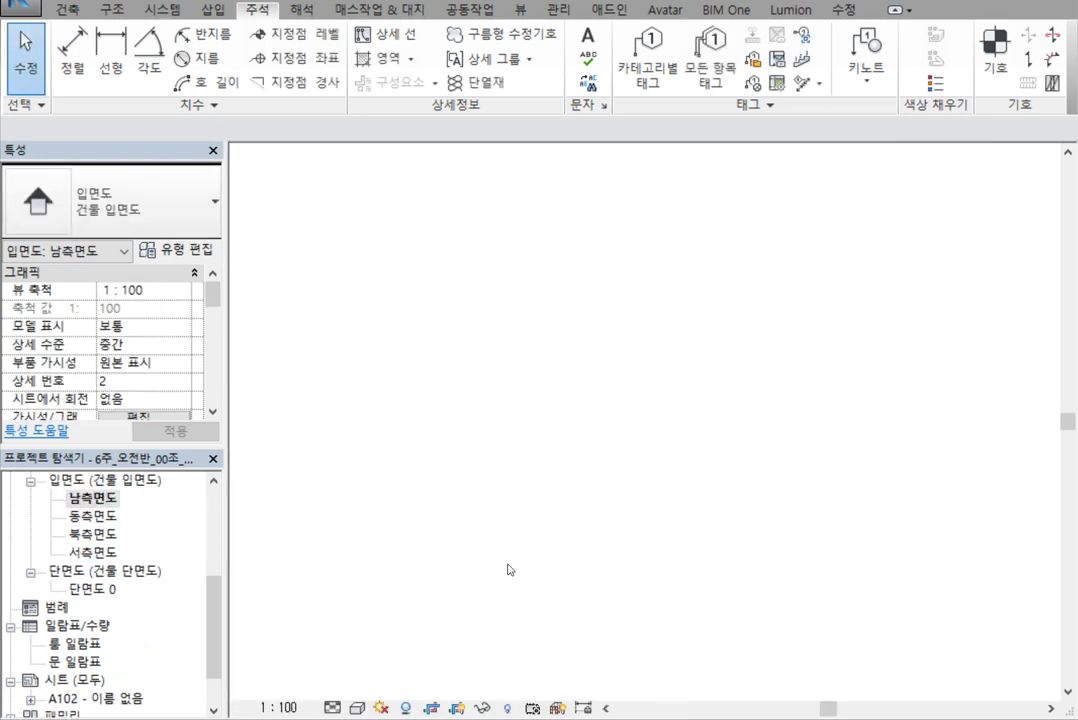
pyautogui.click(615, 572)
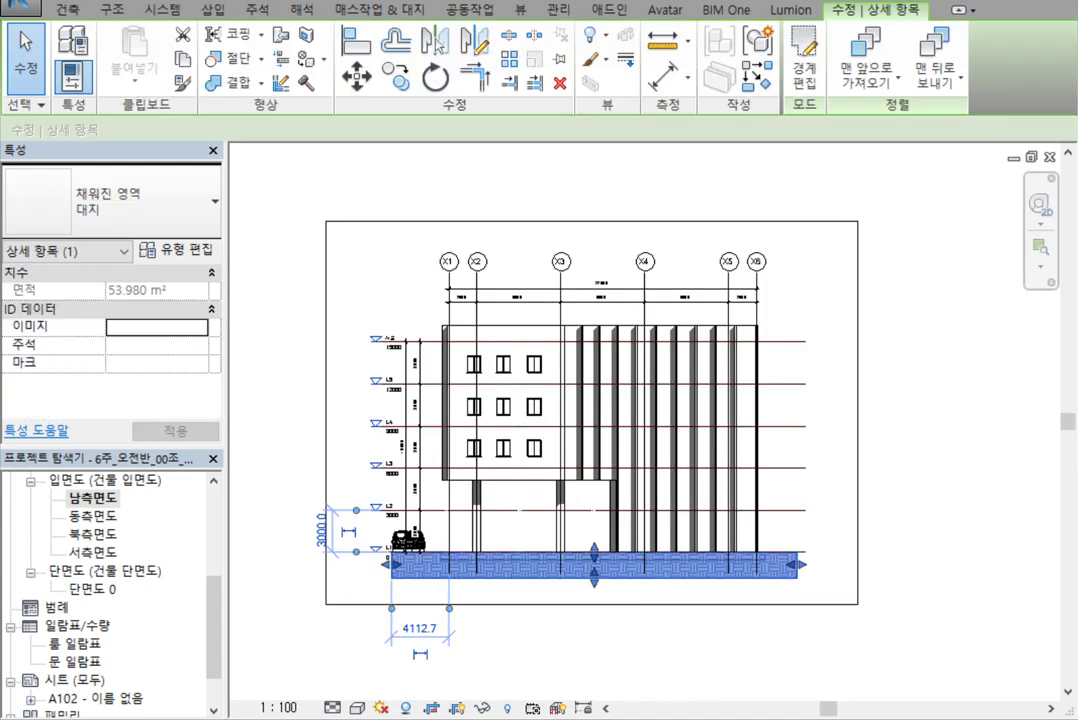
pyautogui.press('Escape')
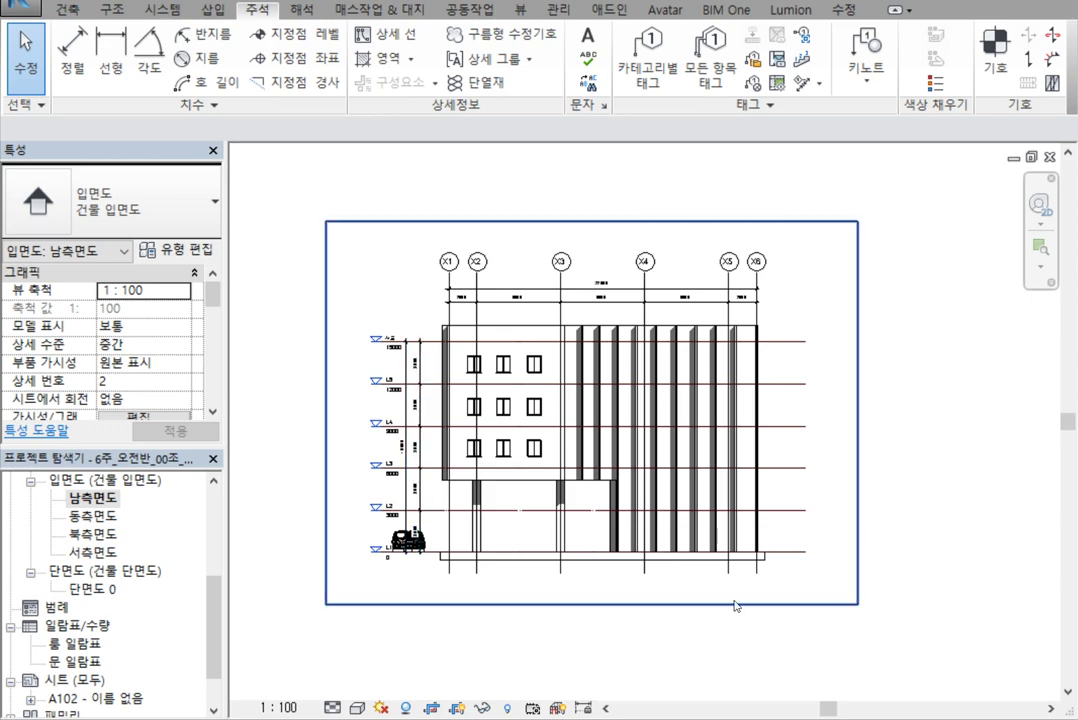
# Turn on the 대지 and 지형 model categories in the south elevation's visibility/graphics overrides
pyautogui.press('v')
pyautogui.press('v')
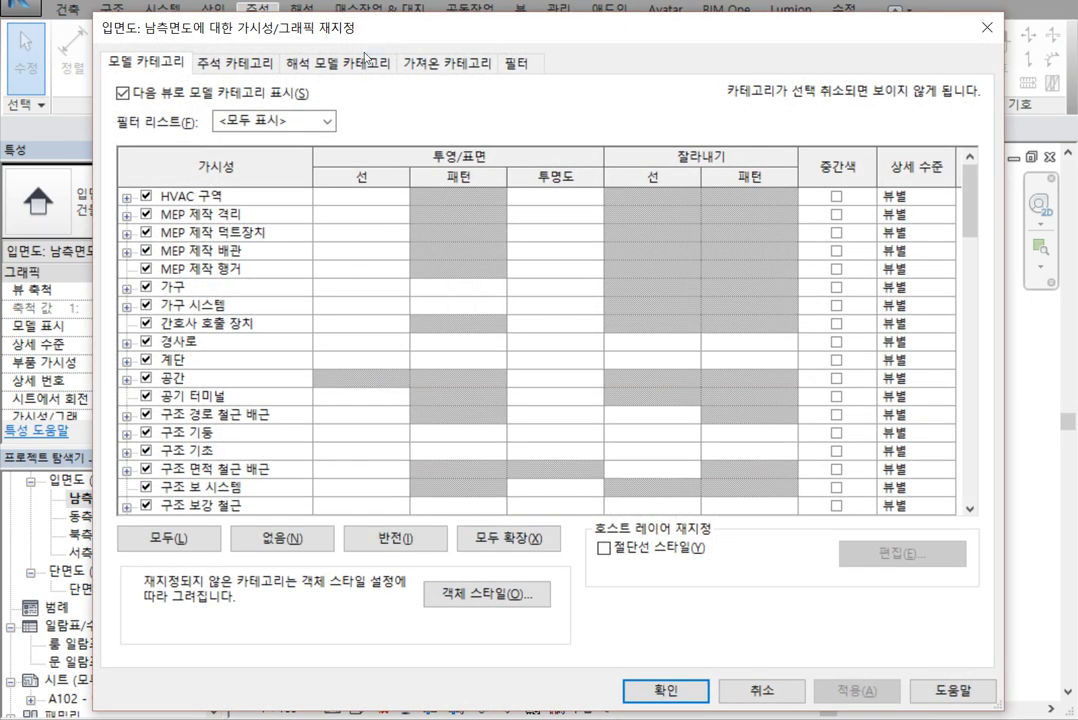
pyautogui.scroll(-2, 236, 313)
pyautogui.scroll(-5, 236, 314)
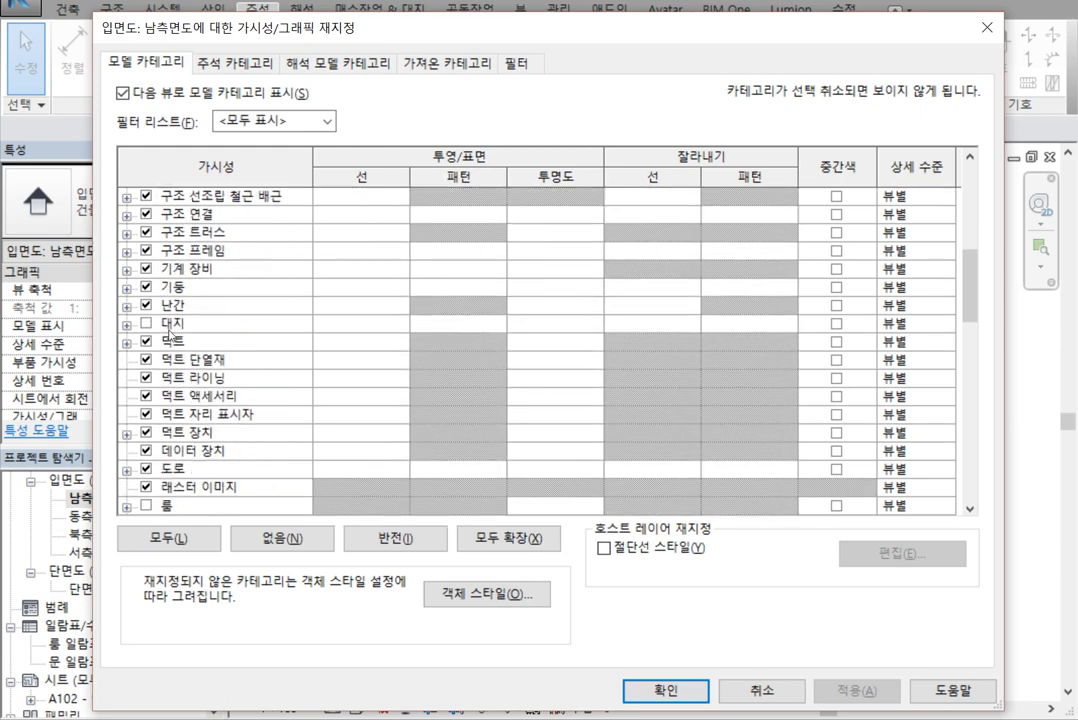
pyautogui.click(146, 323)
pyautogui.scroll(-2, 262, 306)
pyautogui.scroll(-8, 262, 306)
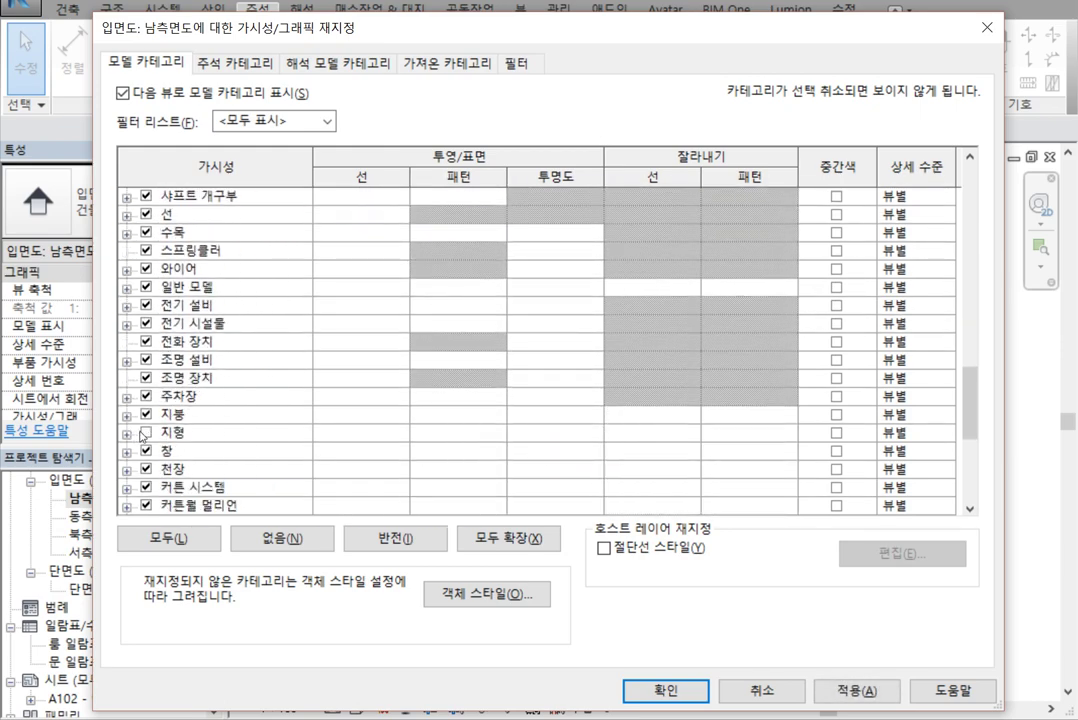
pyautogui.click(146, 432)
pyautogui.press('Return')
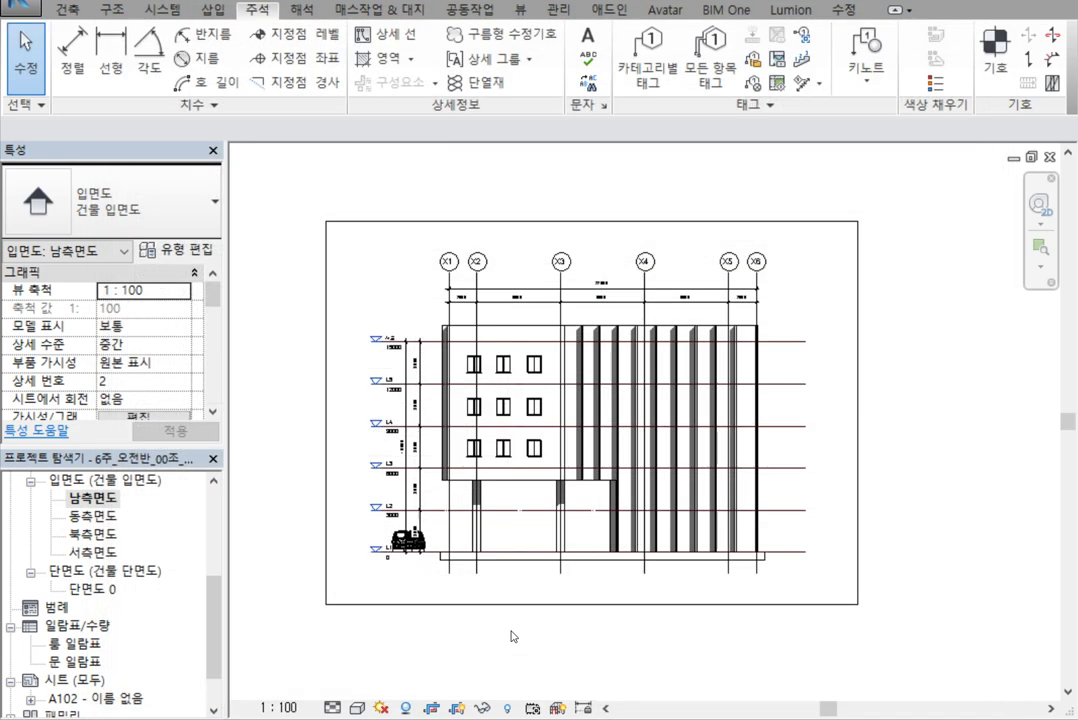
# Try turning off the 대지 and 지형 model categories for the south elevation, and discard the changes
pyautogui.scroll(2, 632, 637)
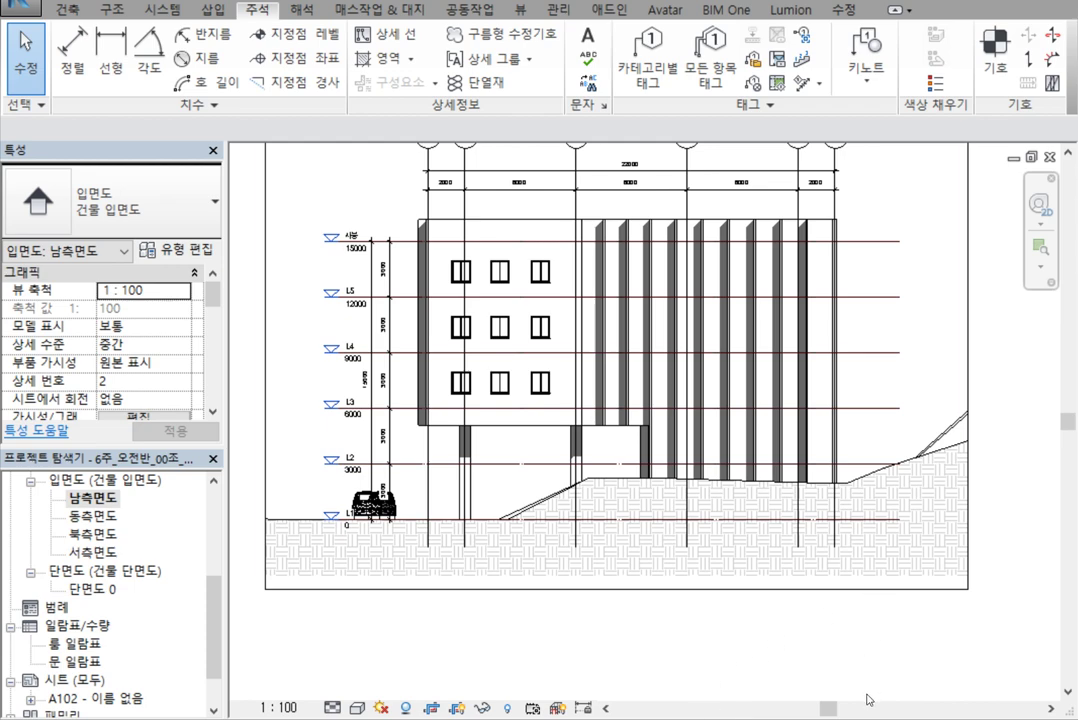
pyautogui.press('v')
pyautogui.press('g')
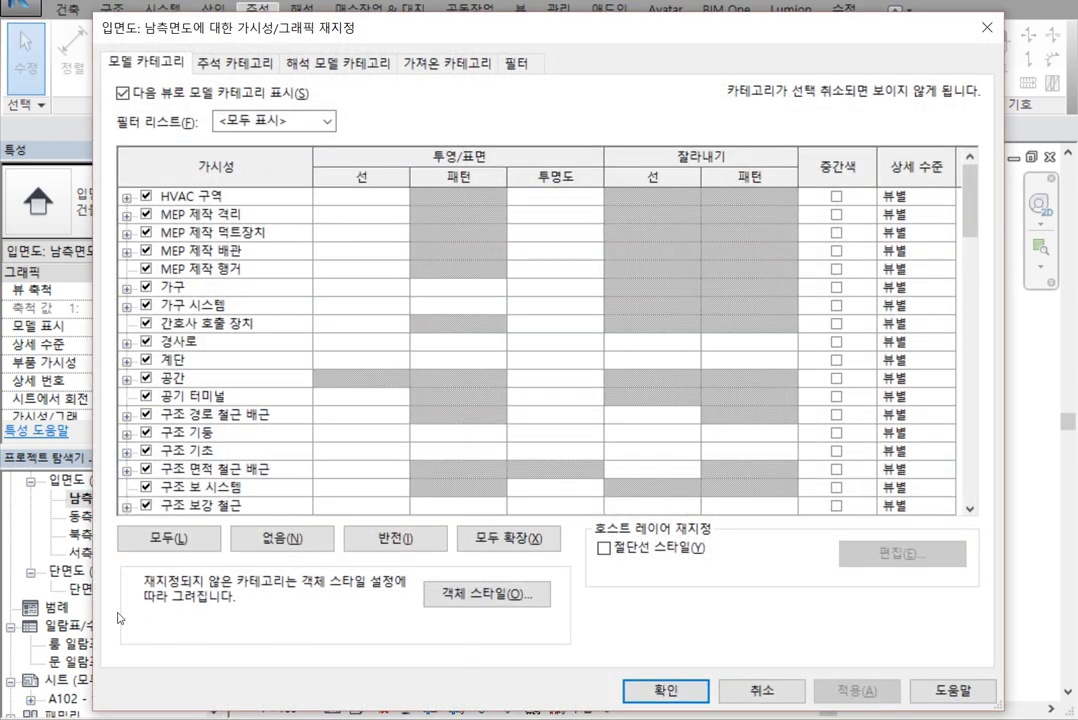
pyautogui.scroll(-6, 362, 315)
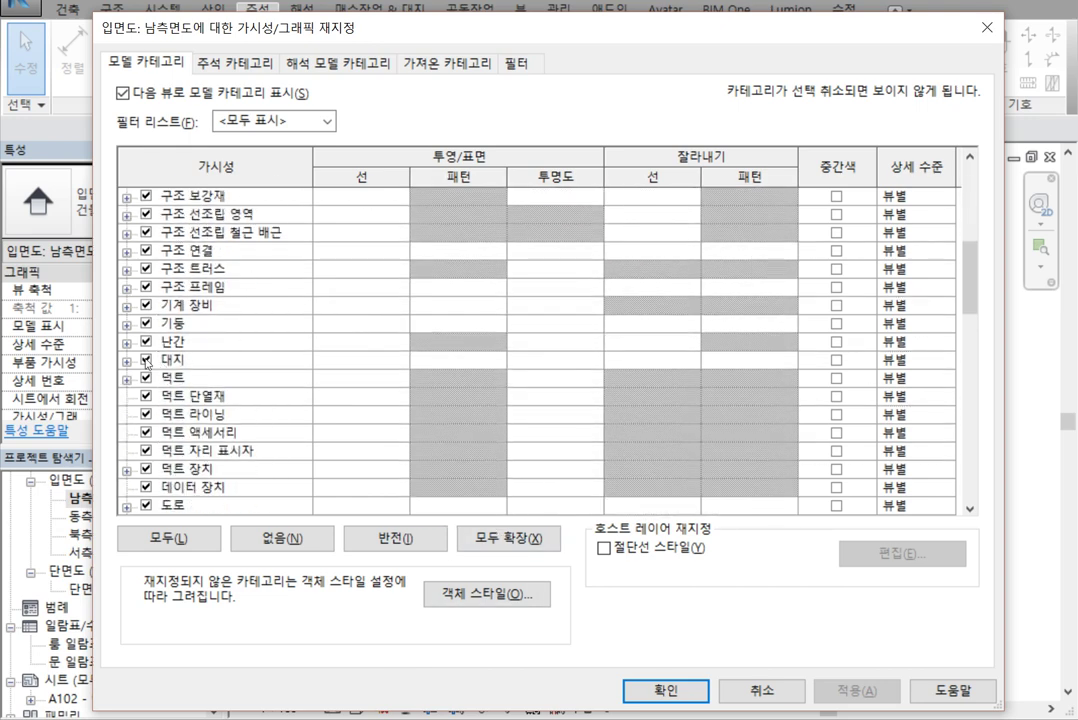
pyautogui.click(146, 360)
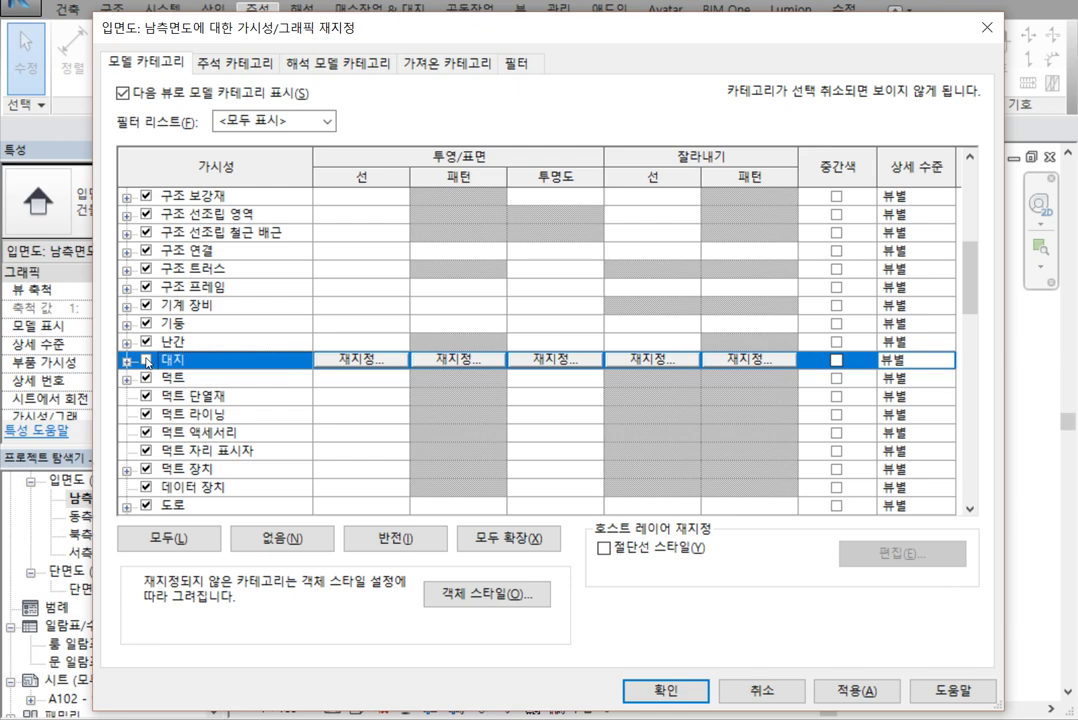
pyautogui.scroll(-6, 249, 434)
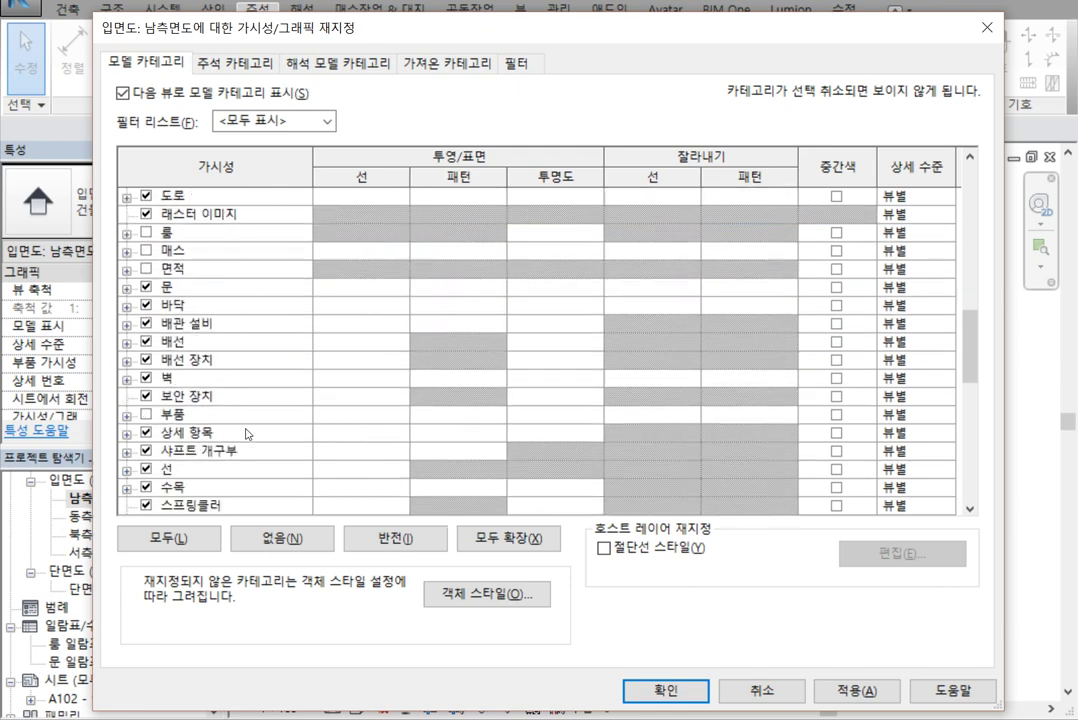
pyautogui.scroll(-4, 249, 434)
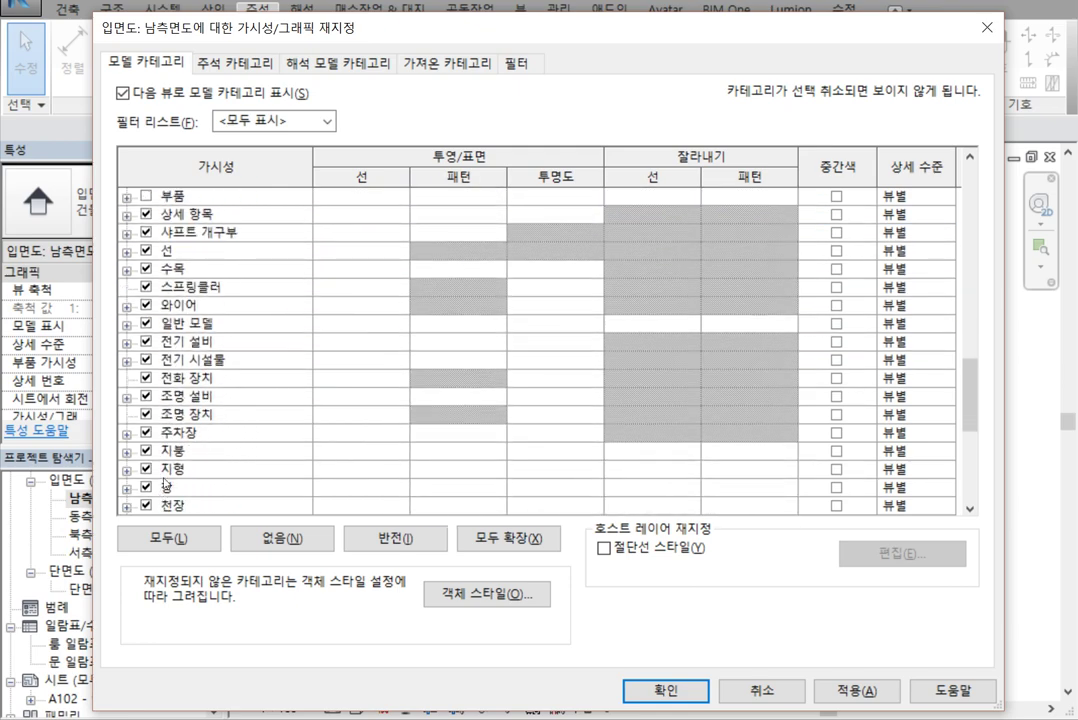
pyautogui.click(216, 470)
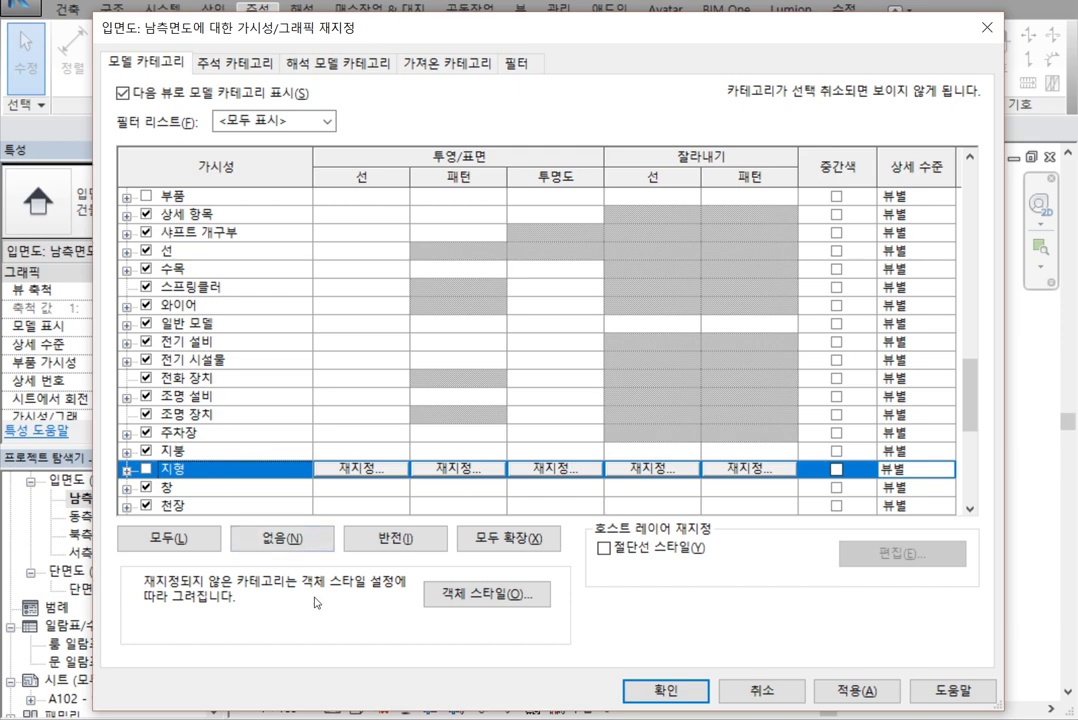
pyautogui.click(752, 690)
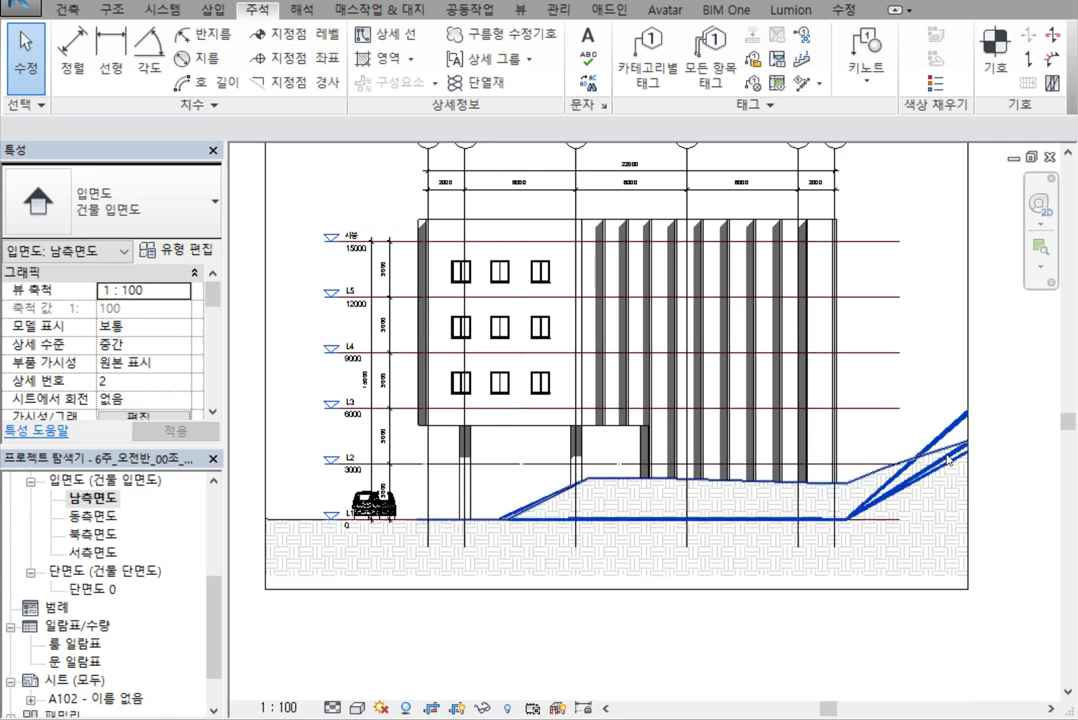
# Select the topography in the south elevation and look at its options for hiding in the view
pyautogui.click(946, 450)
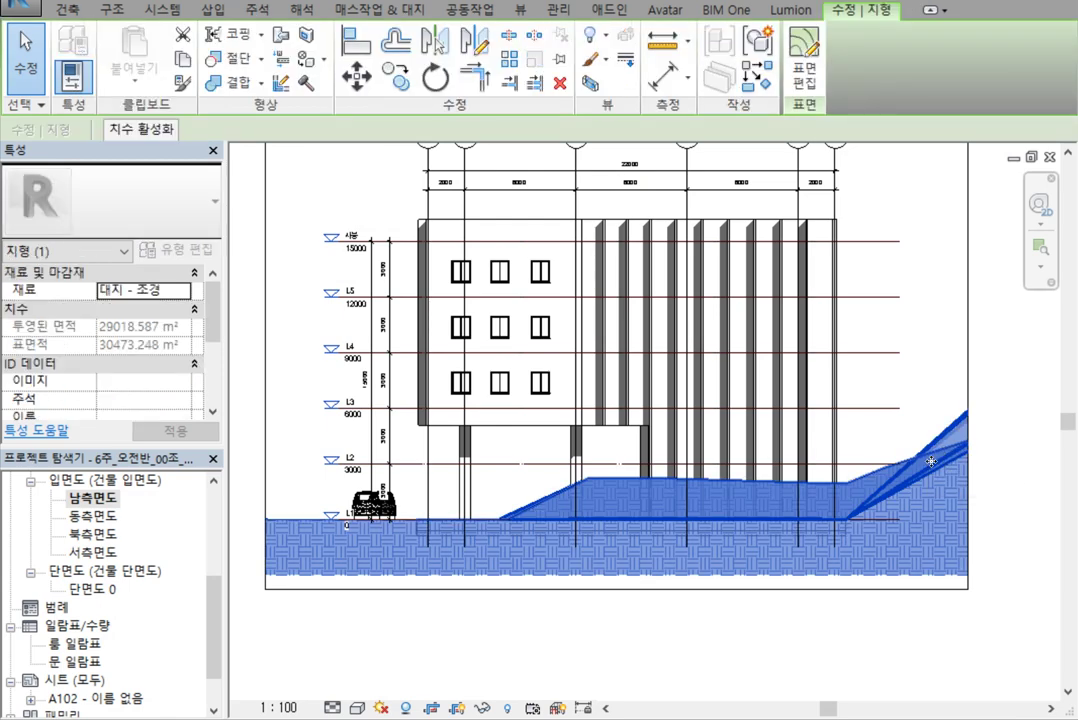
pyautogui.rightClick(932, 466)
pyautogui.moveTo(955, 115)
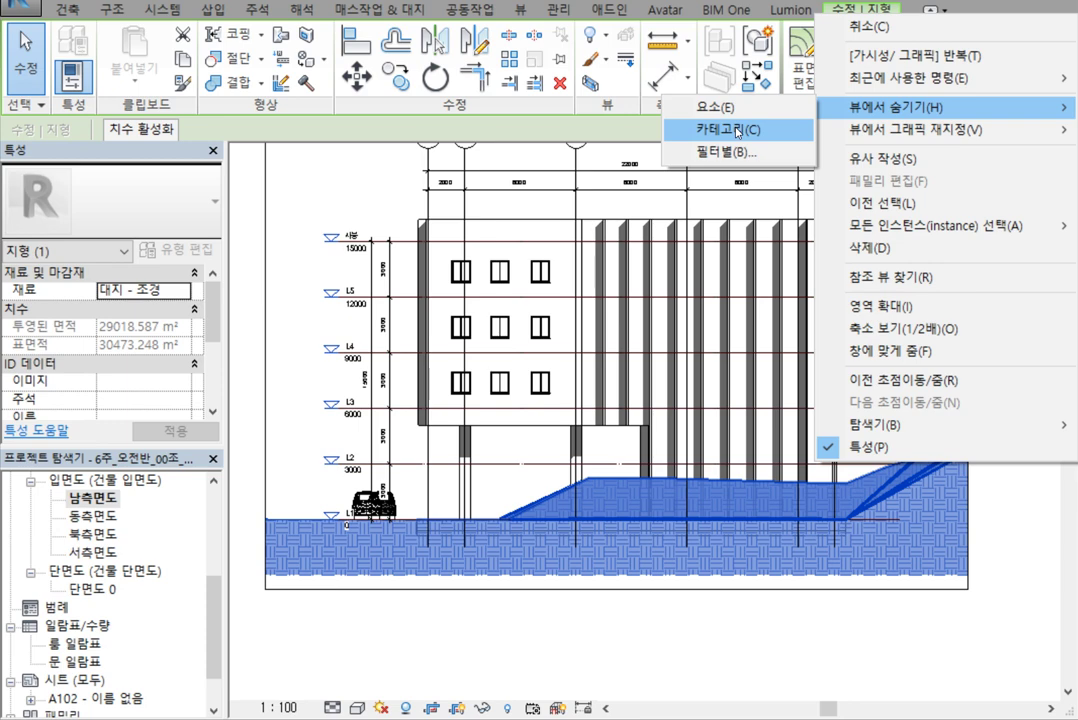
pyautogui.press('Escape')
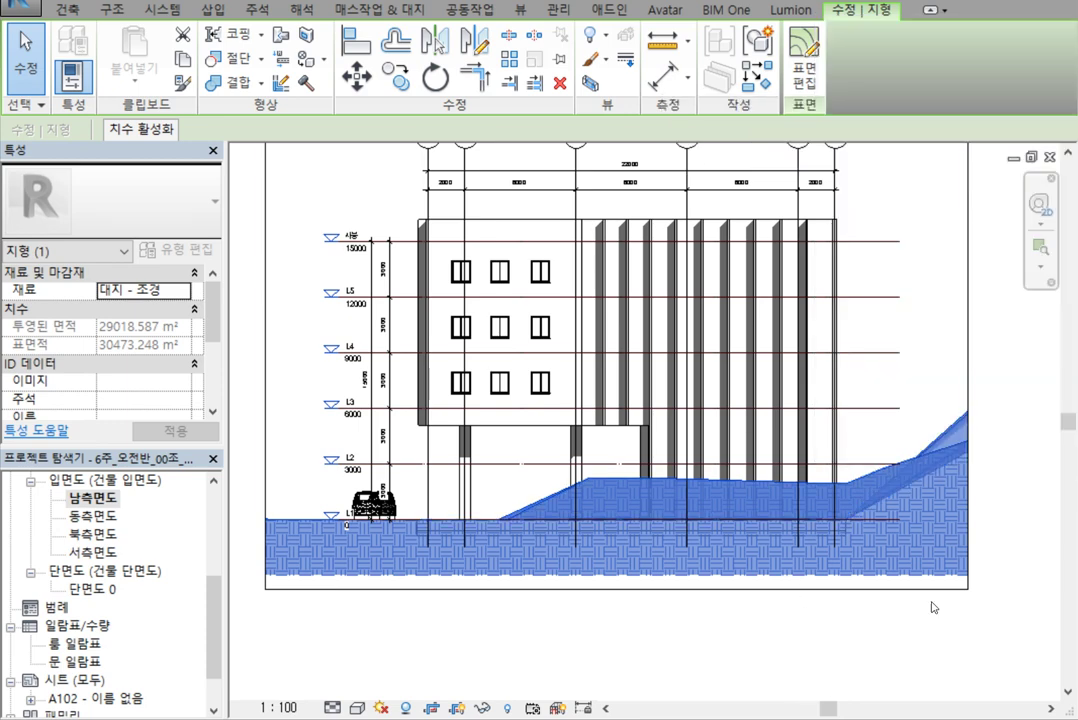
# Hide the topography's whole category in the south elevation view
pyautogui.press('Escape')
pyautogui.click(944, 436)
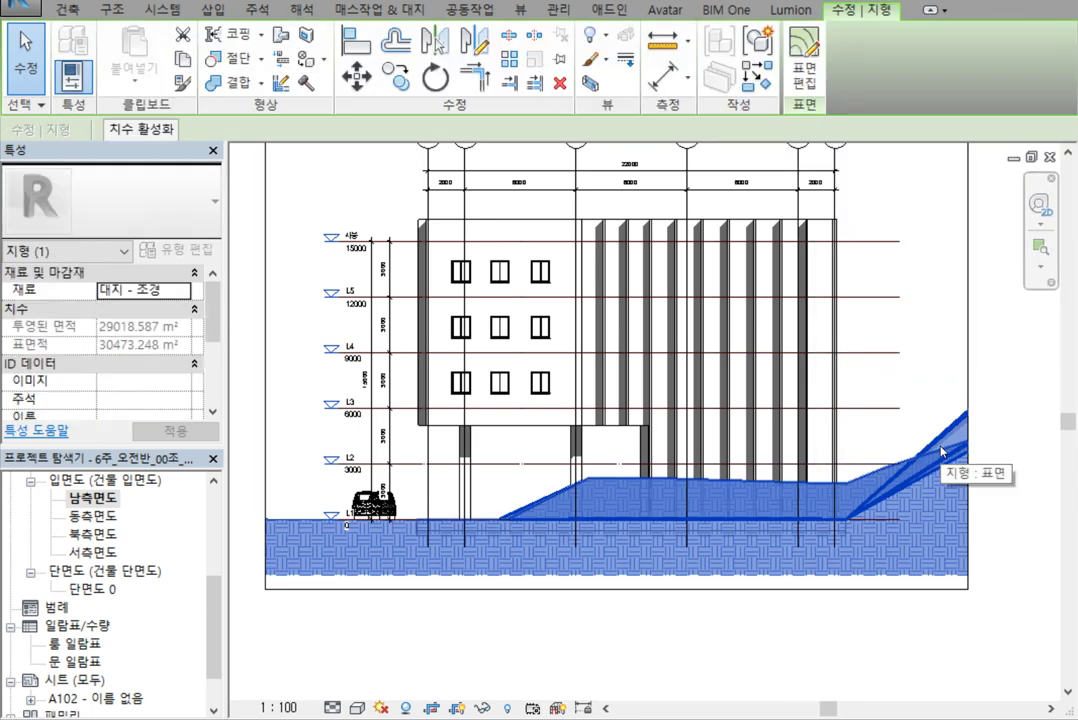
pyautogui.rightClick(941, 452)
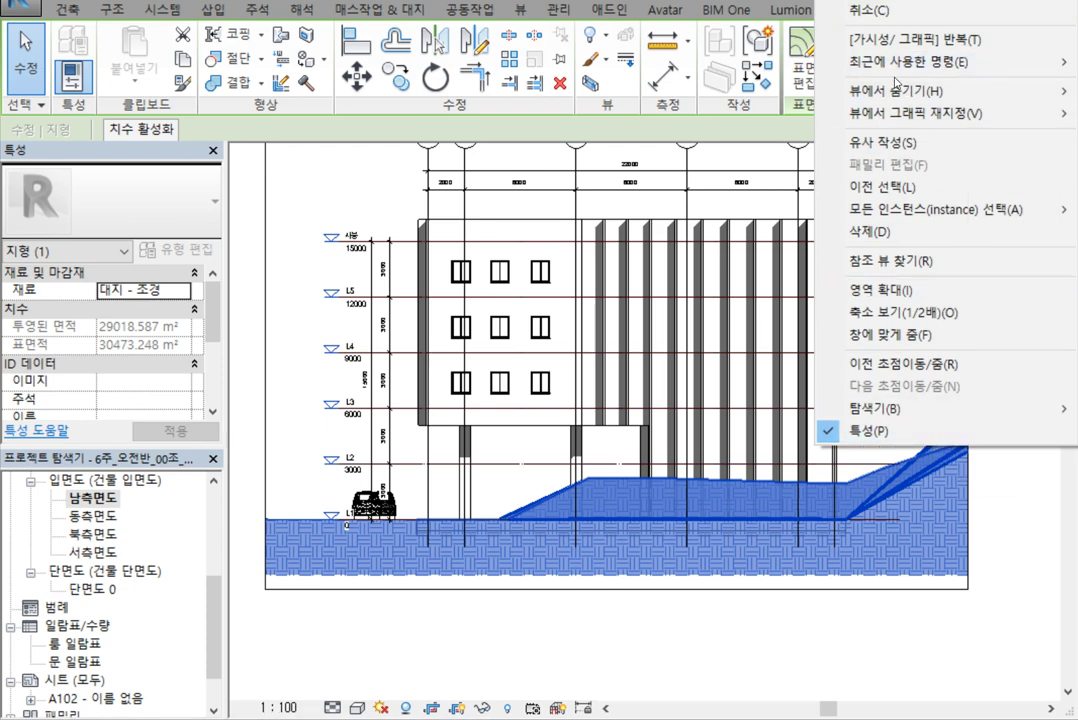
pyautogui.moveTo(890, 91)
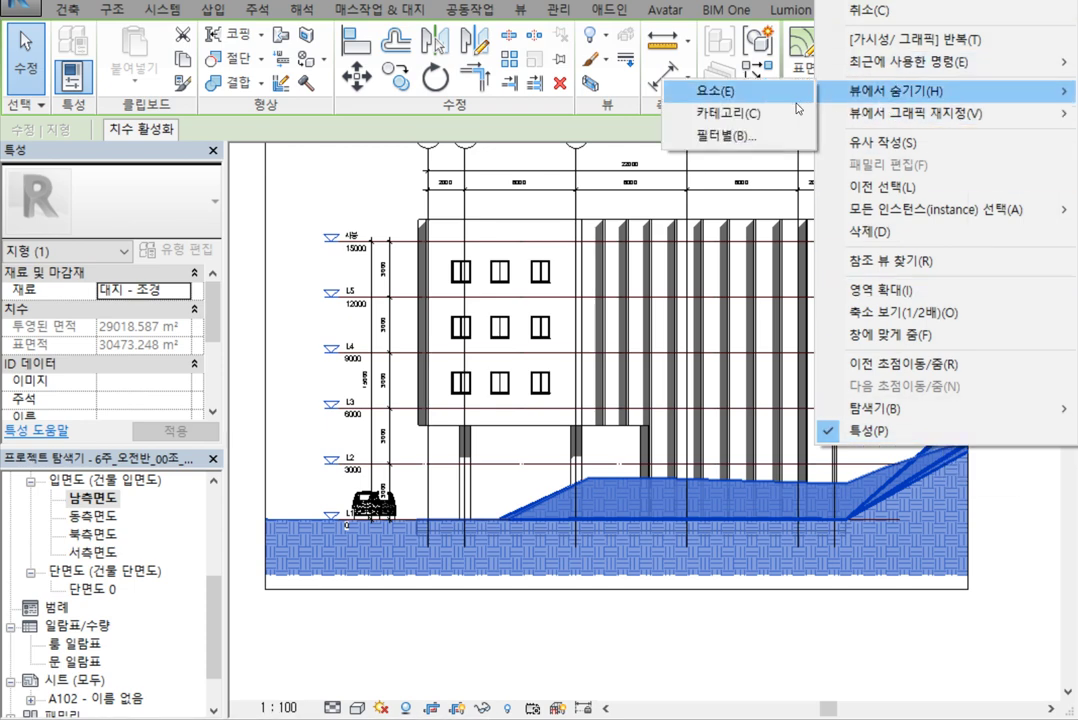
pyautogui.click(778, 114)
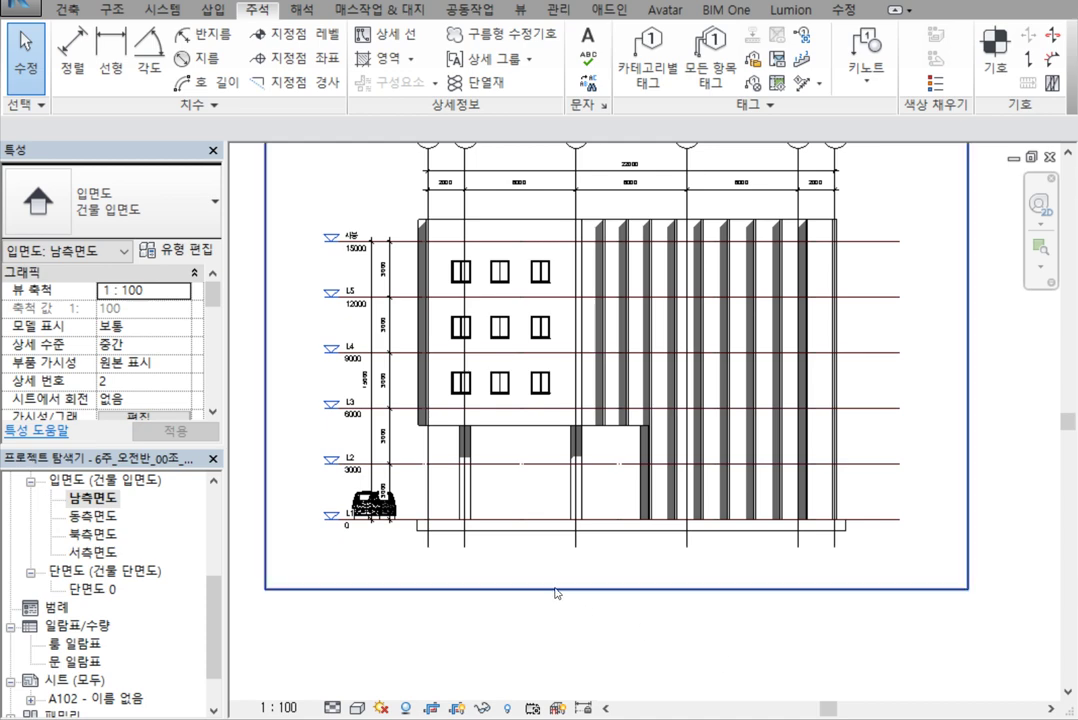
# Select the front RPC 비틀 car near level L1 and look at its options for hiding in the view
pyautogui.scroll(5, 373, 500)
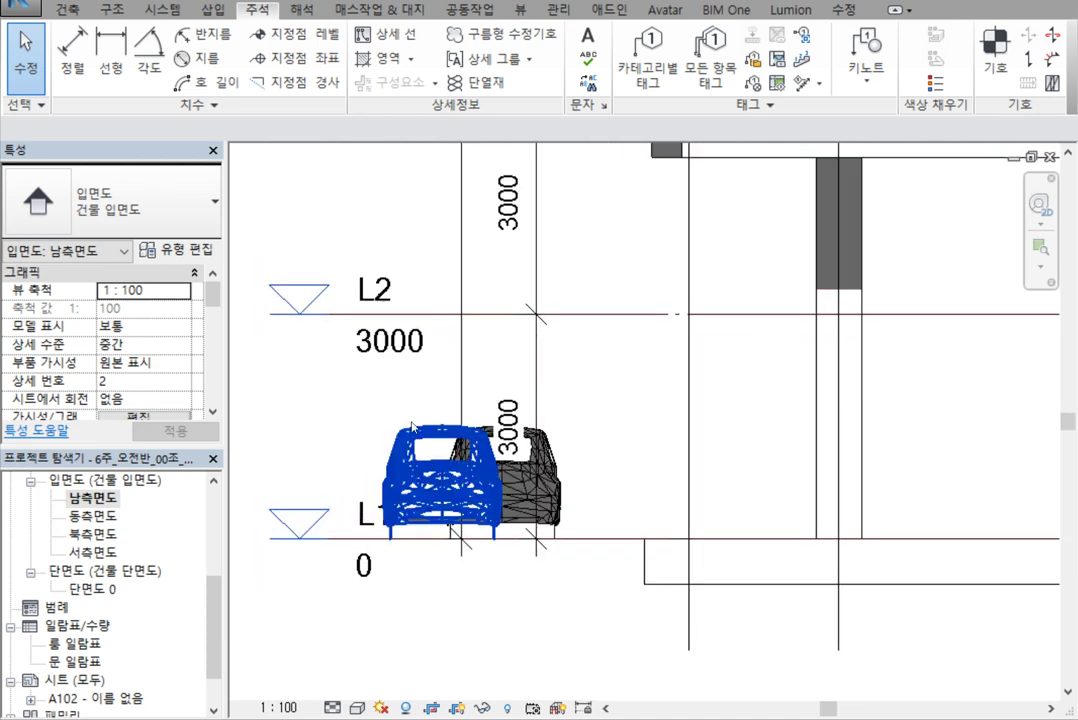
pyautogui.click(455, 495)
pyautogui.rightClick(443, 480)
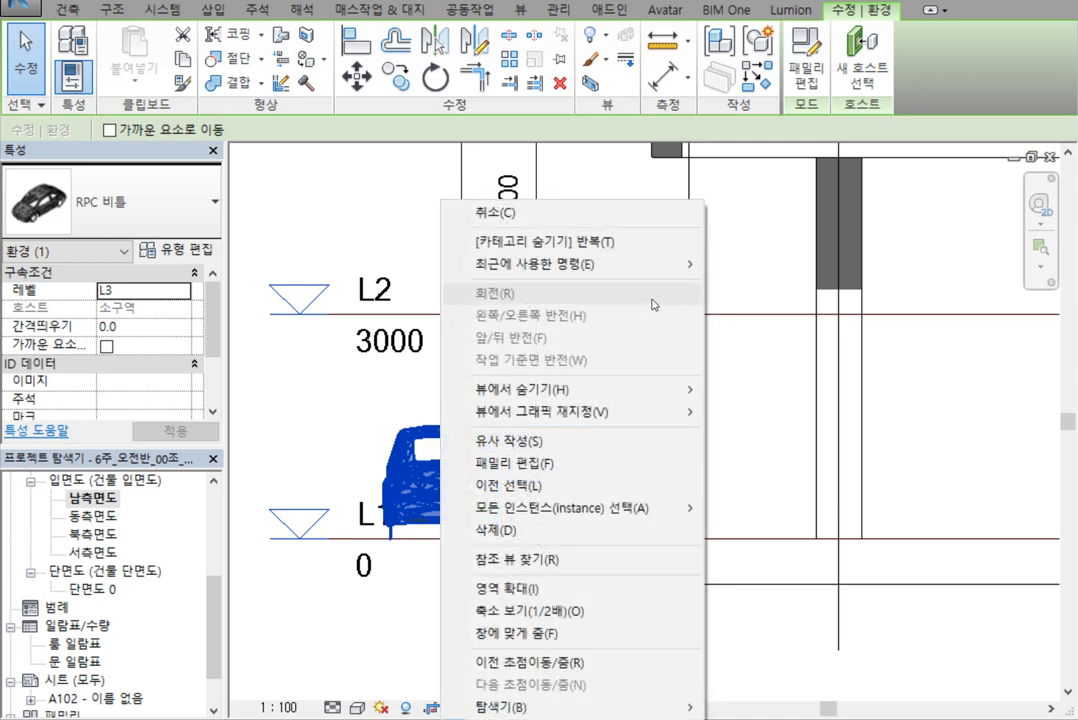
pyautogui.moveTo(700, 388)
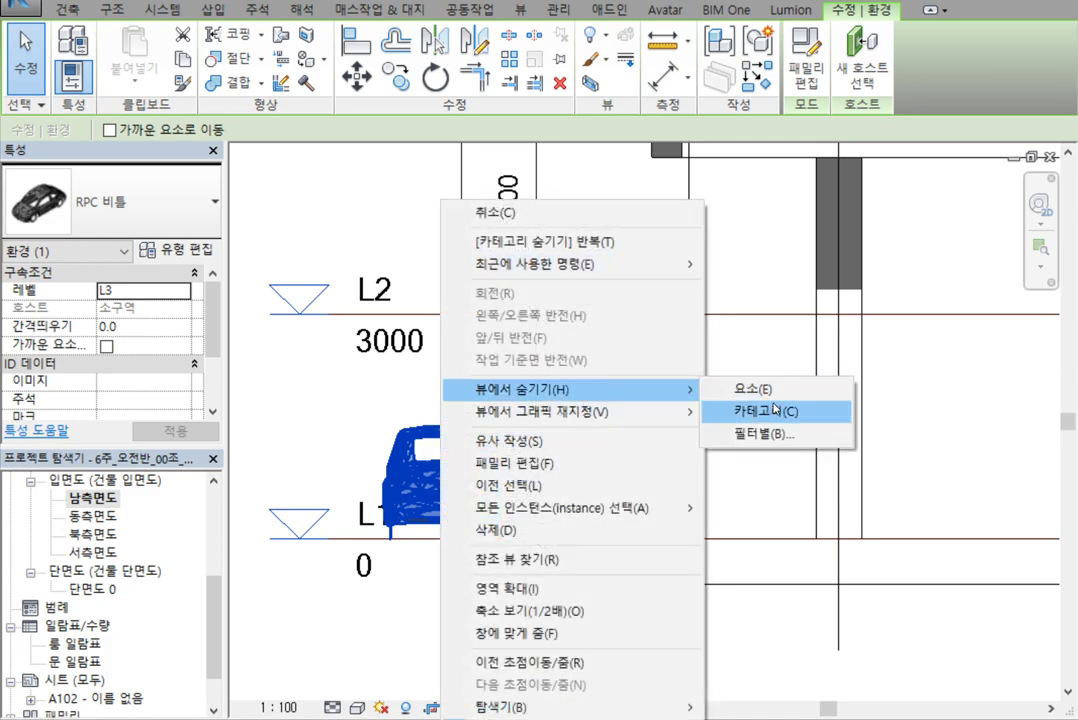
pyautogui.click(857, 633)
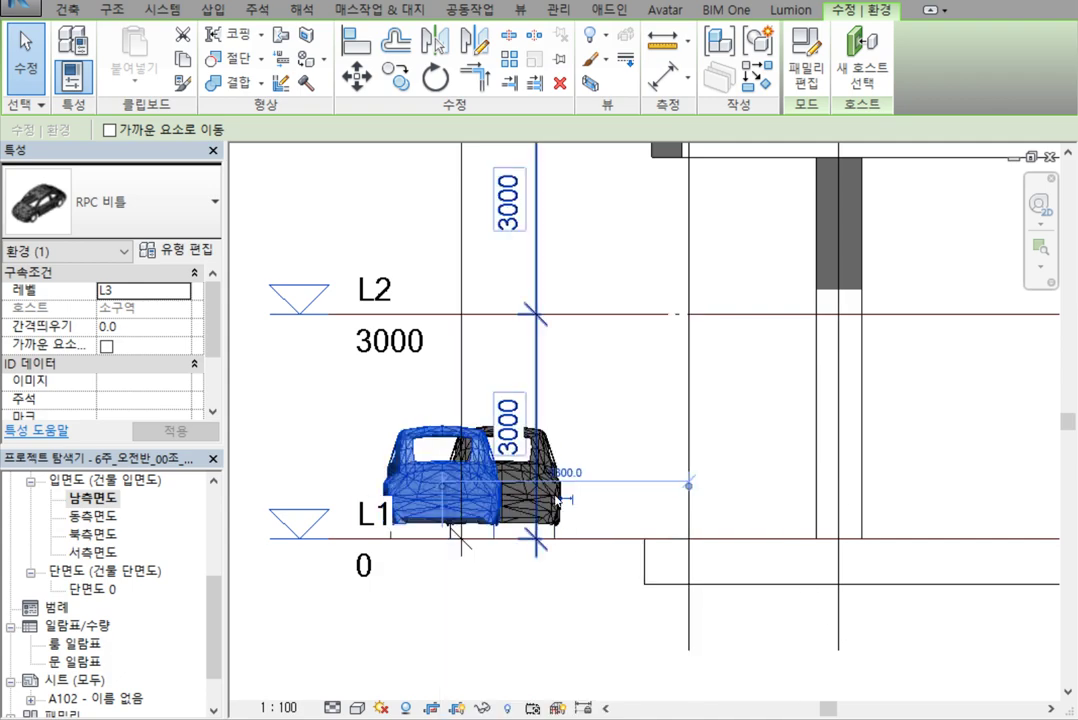
pyautogui.click(594, 561)
pyautogui.moveTo(594, 561); pyautogui.dragTo(761, 581, button='middle')
pyautogui.click(630, 525)
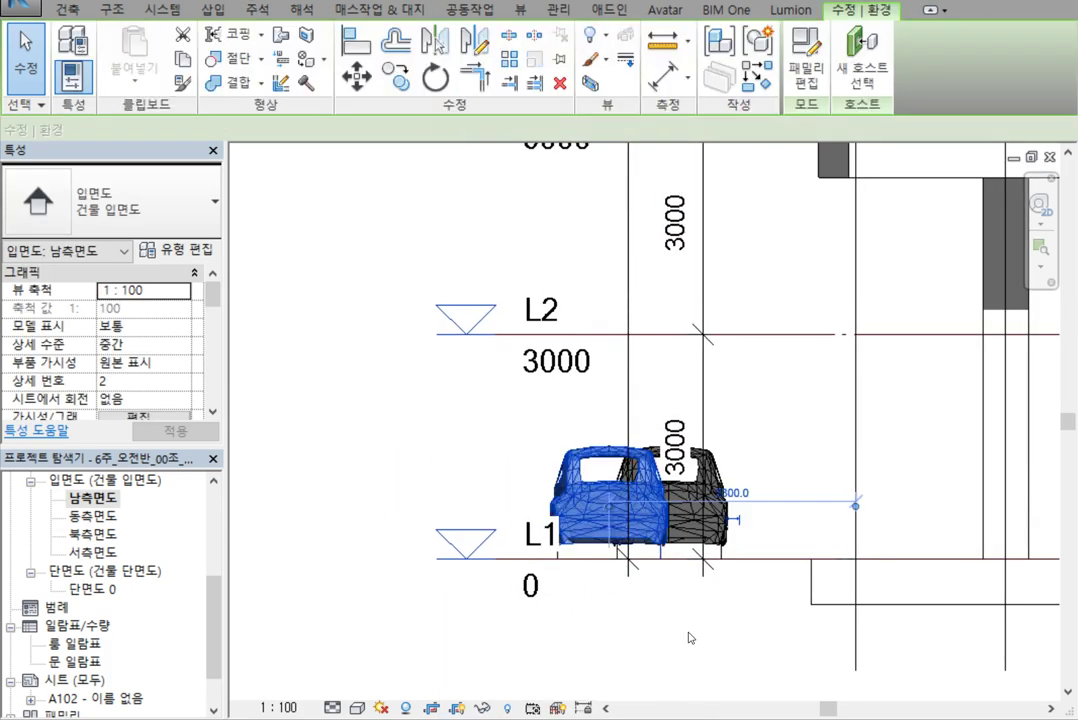
pyautogui.scroll(5, 728, 546)
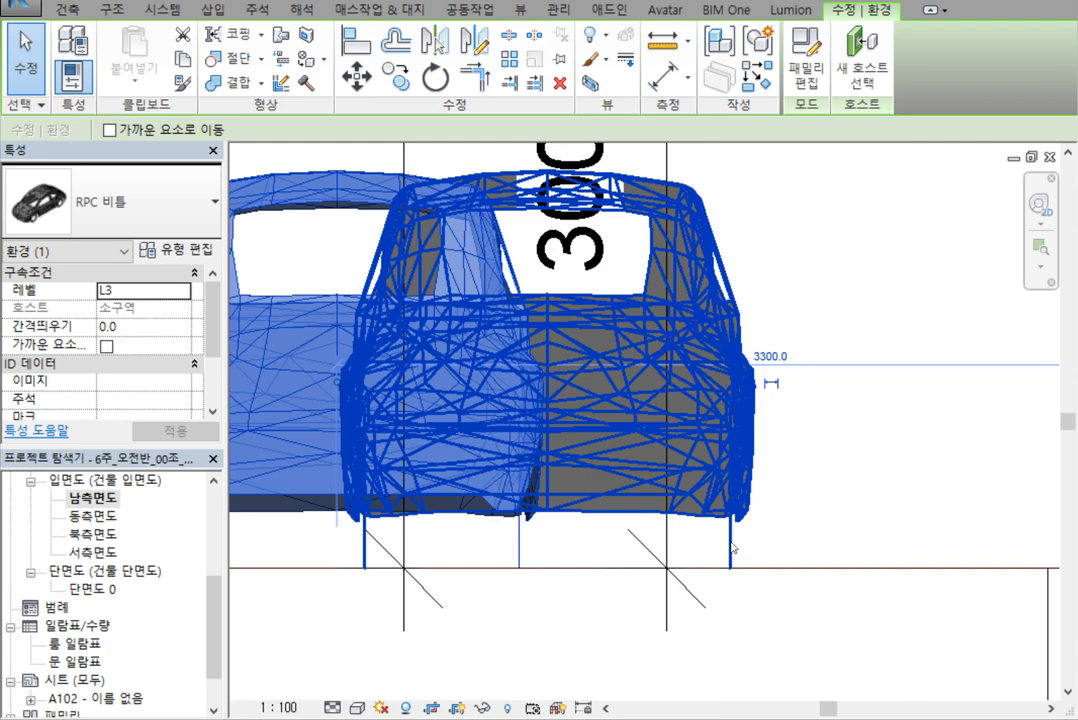
pyautogui.scroll(-3, 743, 615)
pyautogui.moveTo(416, 456); pyautogui.dragTo(372, 430, button='middle')
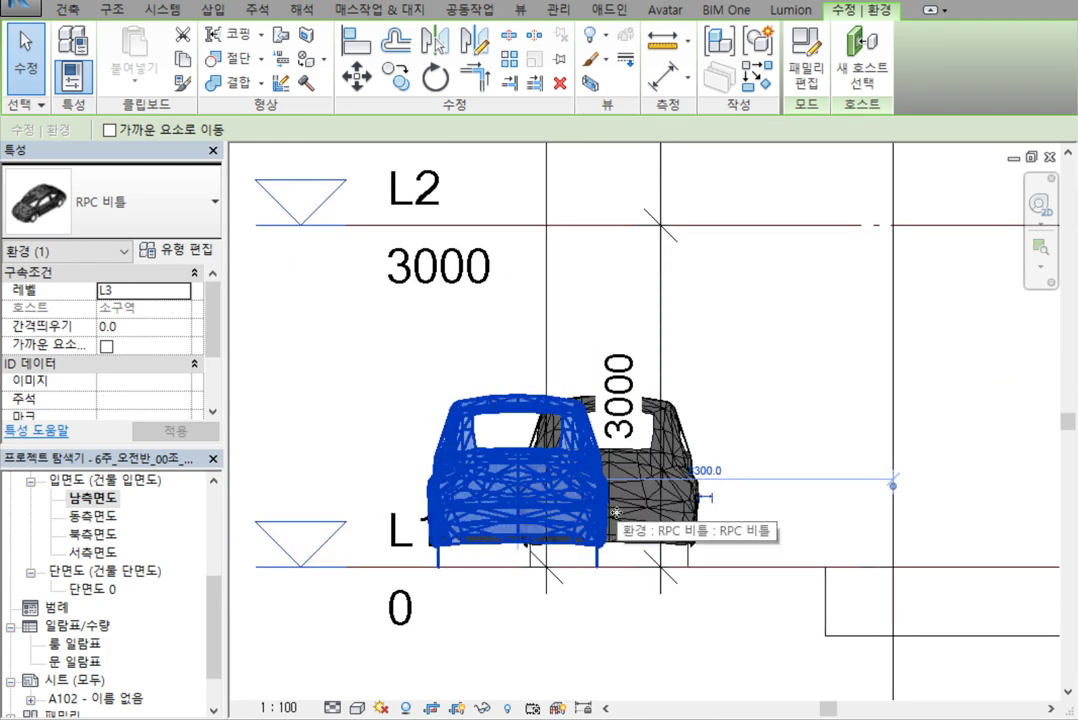
# Try hiding only the front RPC 비틀 car element in the south elevation, and undo it
pyautogui.rightClick(478, 201)
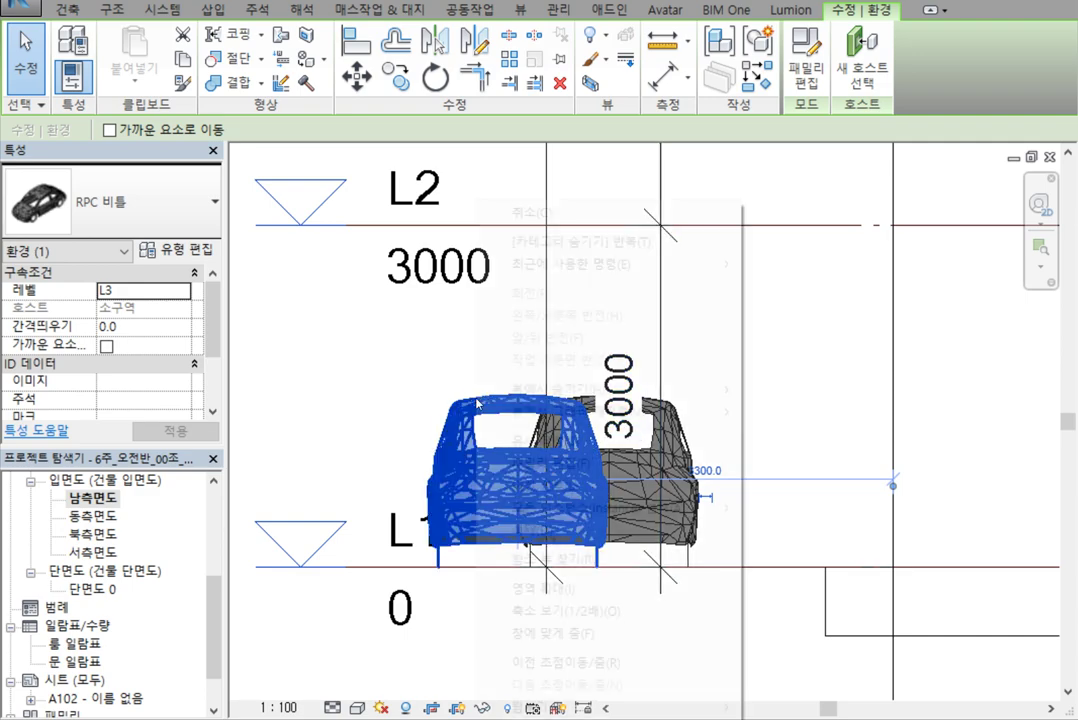
pyautogui.moveTo(722, 389)
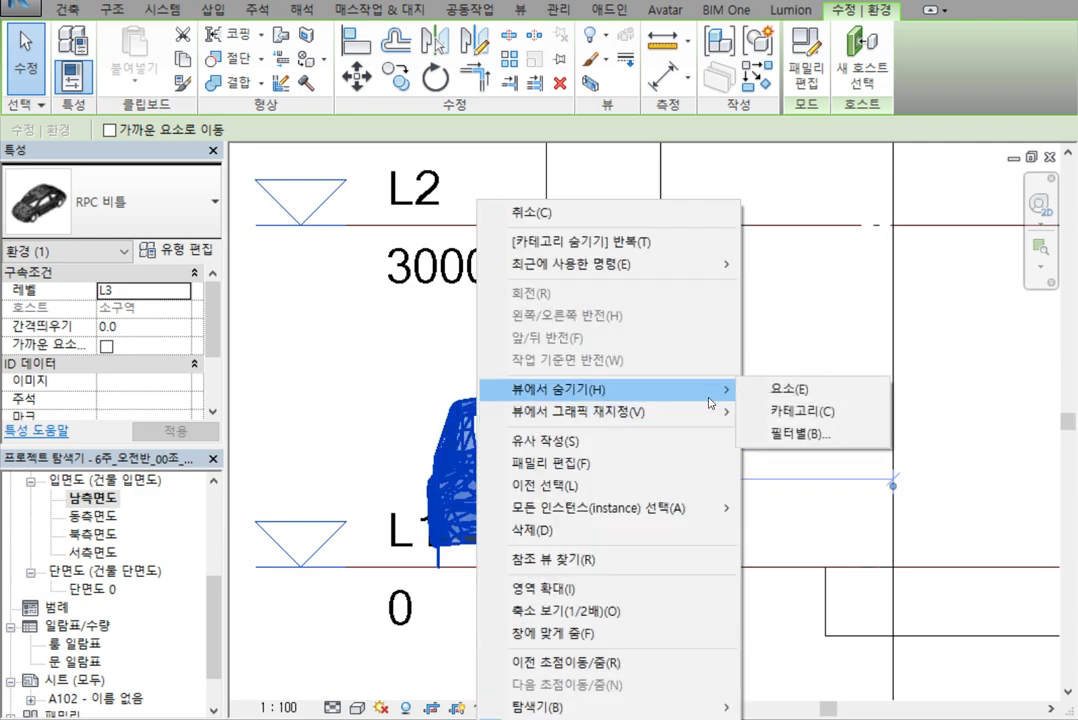
pyautogui.click(813, 389)
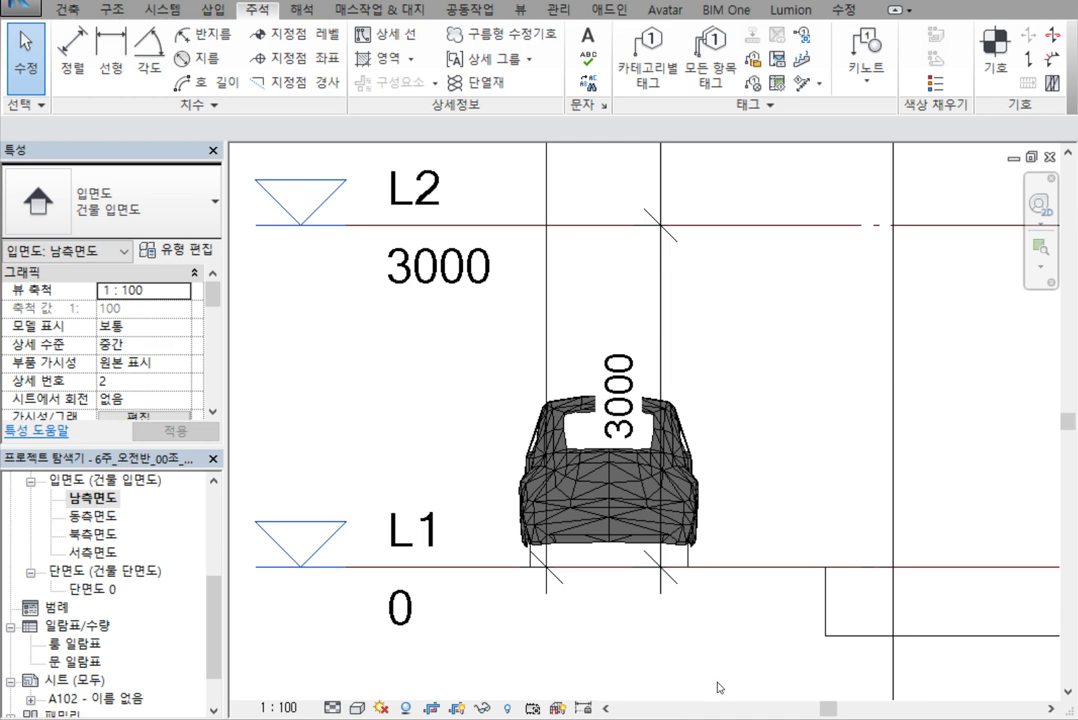
pyautogui.hotkey('ctrl', 'z')
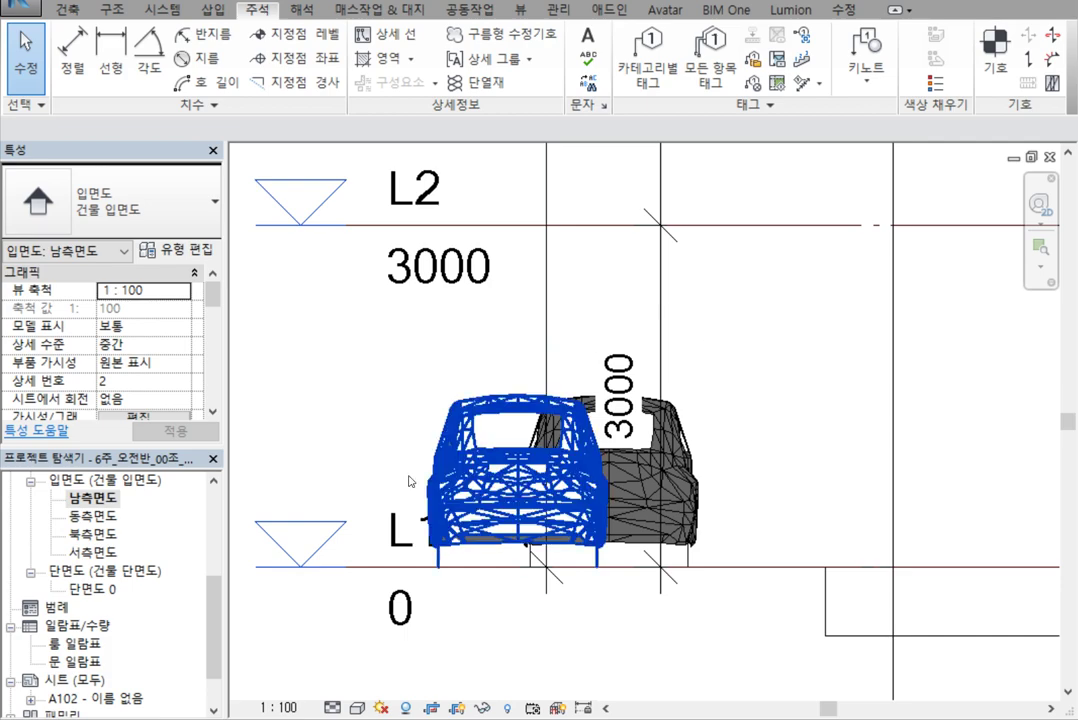
# Try hiding the front car's entire category in the south elevation, and undo it
pyautogui.click(471, 424)
pyautogui.rightClick(471, 424)
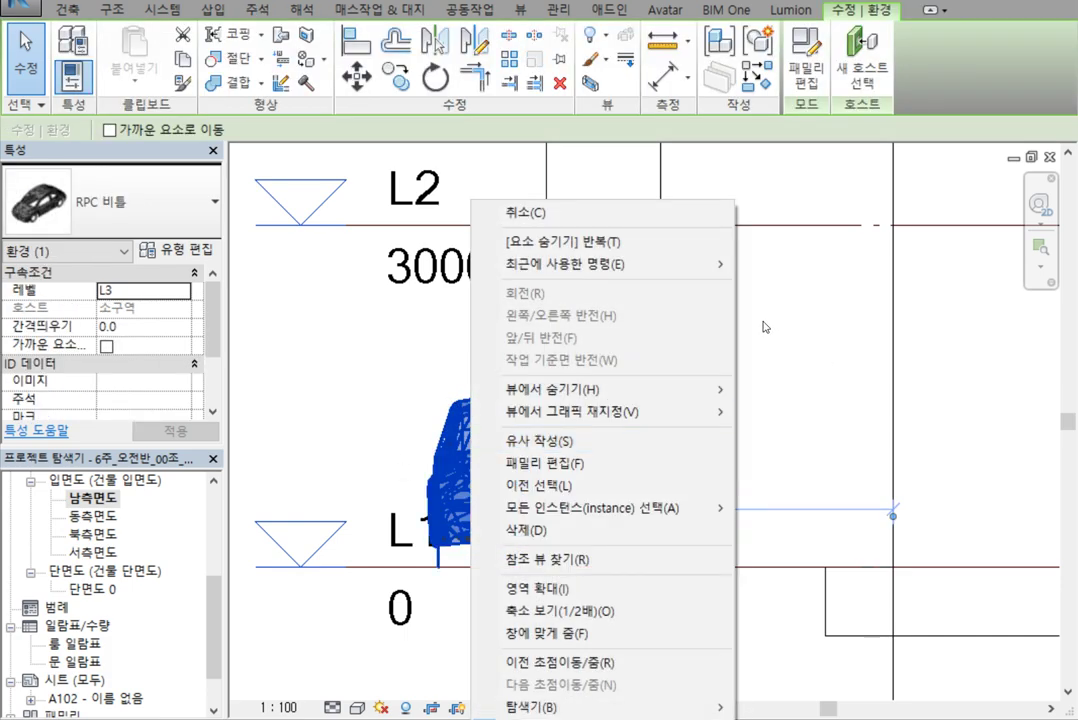
pyautogui.moveTo(690, 389)
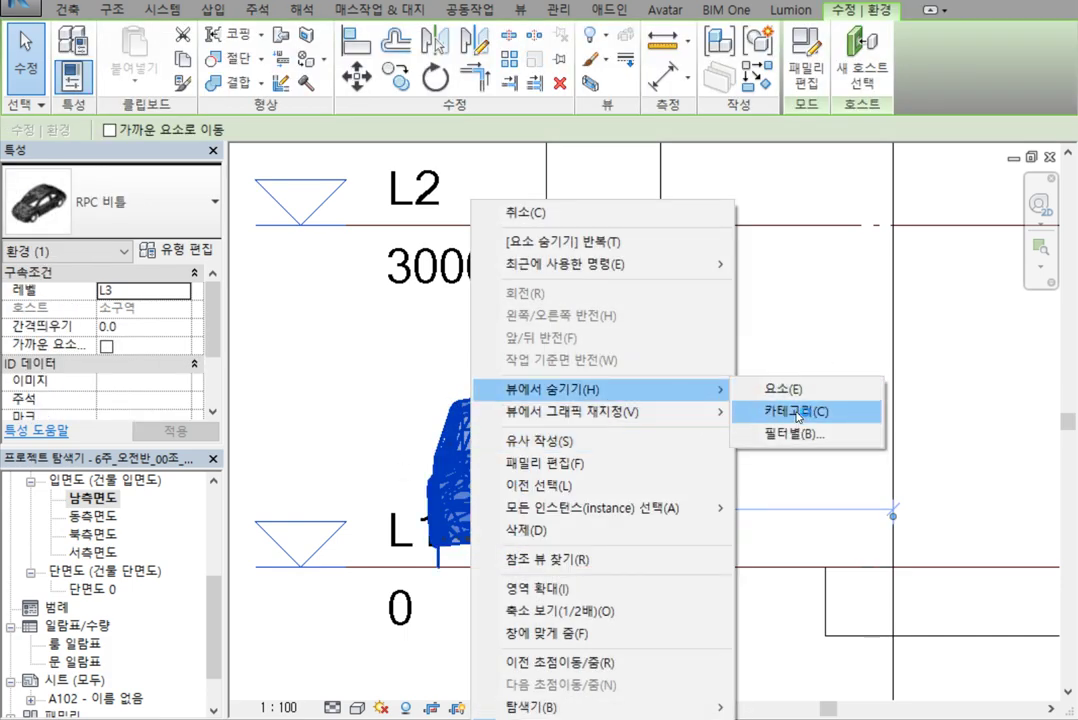
pyautogui.click(795, 411)
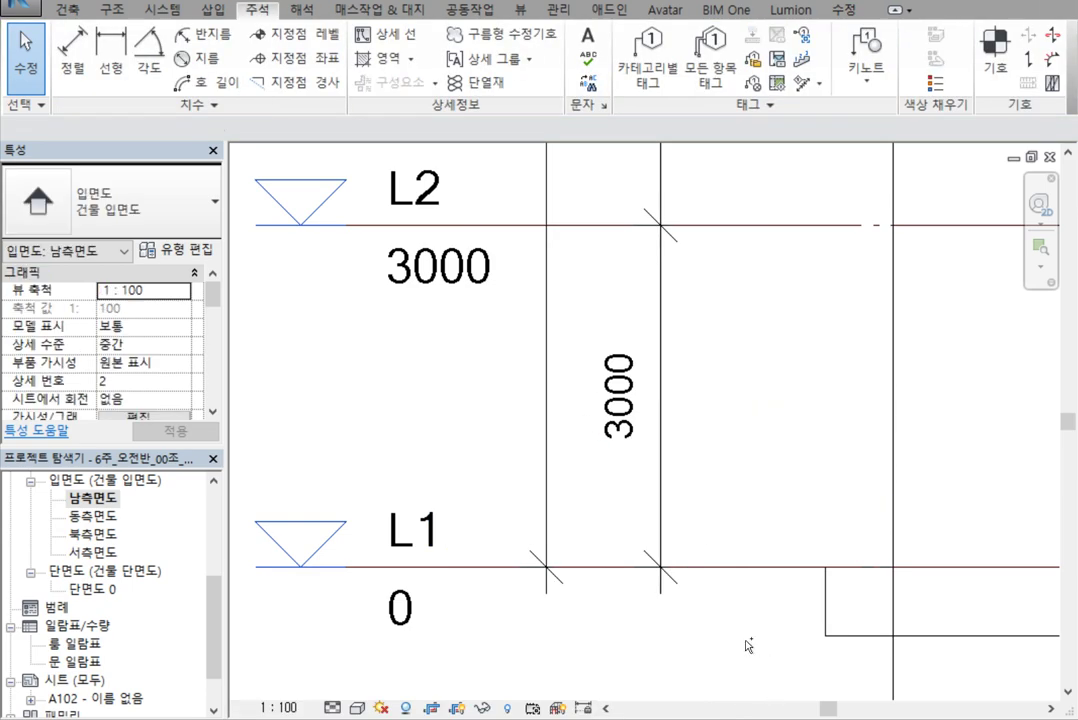
pyautogui.hotkey('ctrl', 'z')
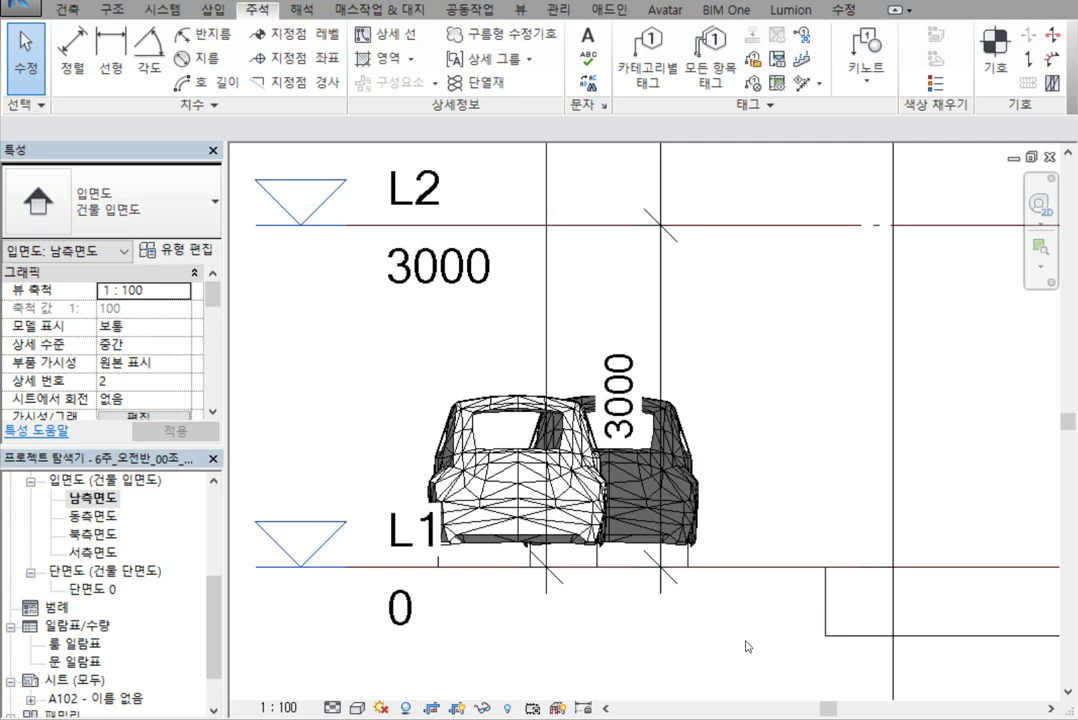
# Sketch a rectangular 대지 filled region boundary about 2000 mm deep below level L1, from the cars to about 4470 mm past grid X6
pyautogui.scroll(-6, 745, 490)
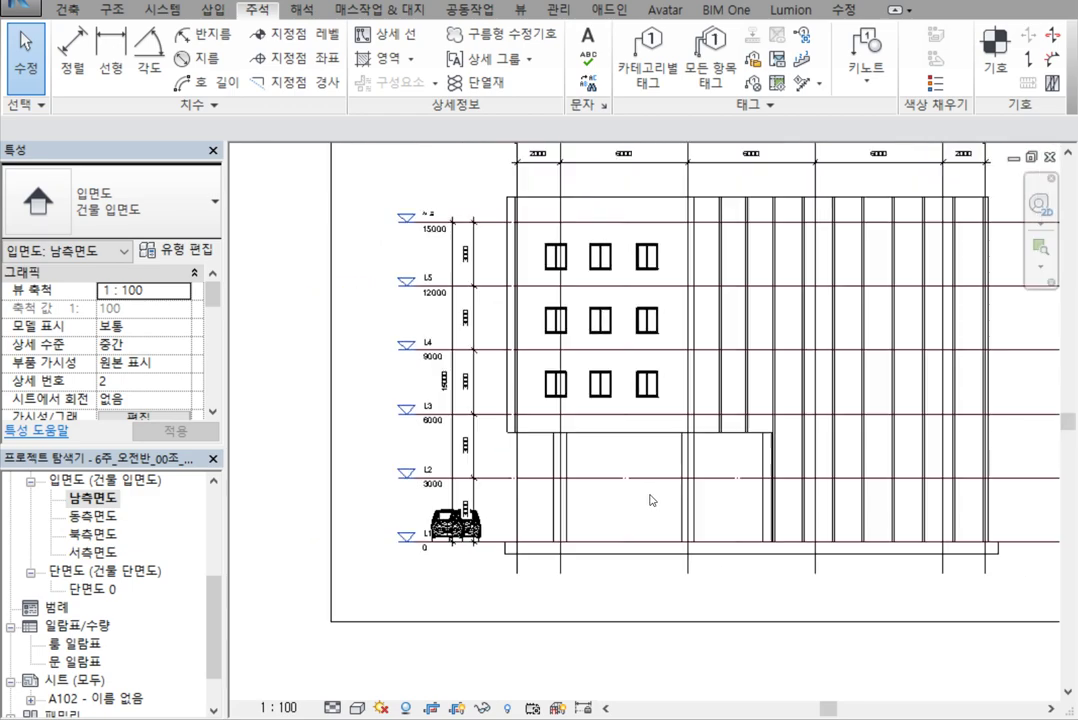
pyautogui.scroll(-1, 652, 500)
pyautogui.moveTo(769, 533); pyautogui.dragTo(667, 515, button='middle')
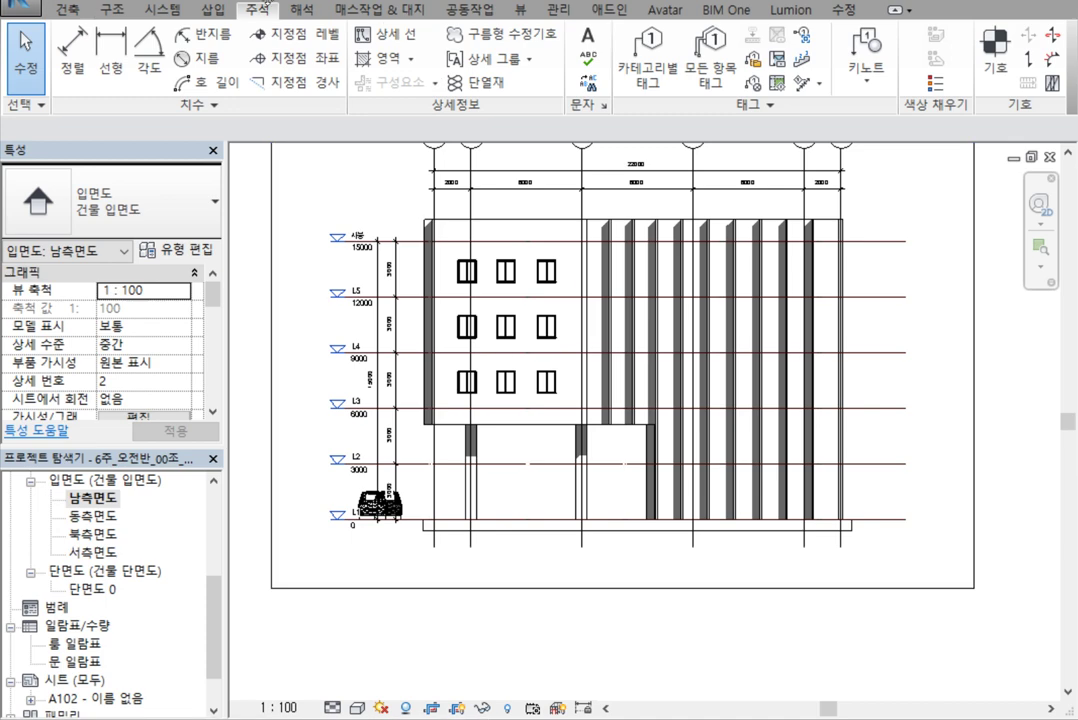
pyautogui.click(410, 58)
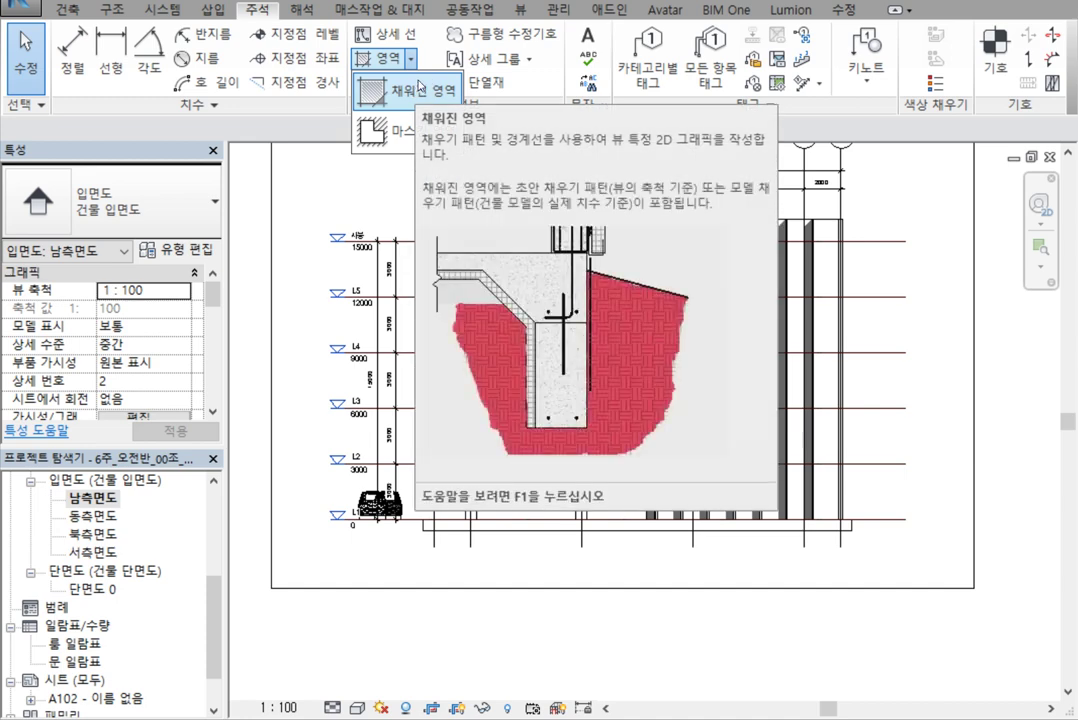
pyautogui.click(419, 95)
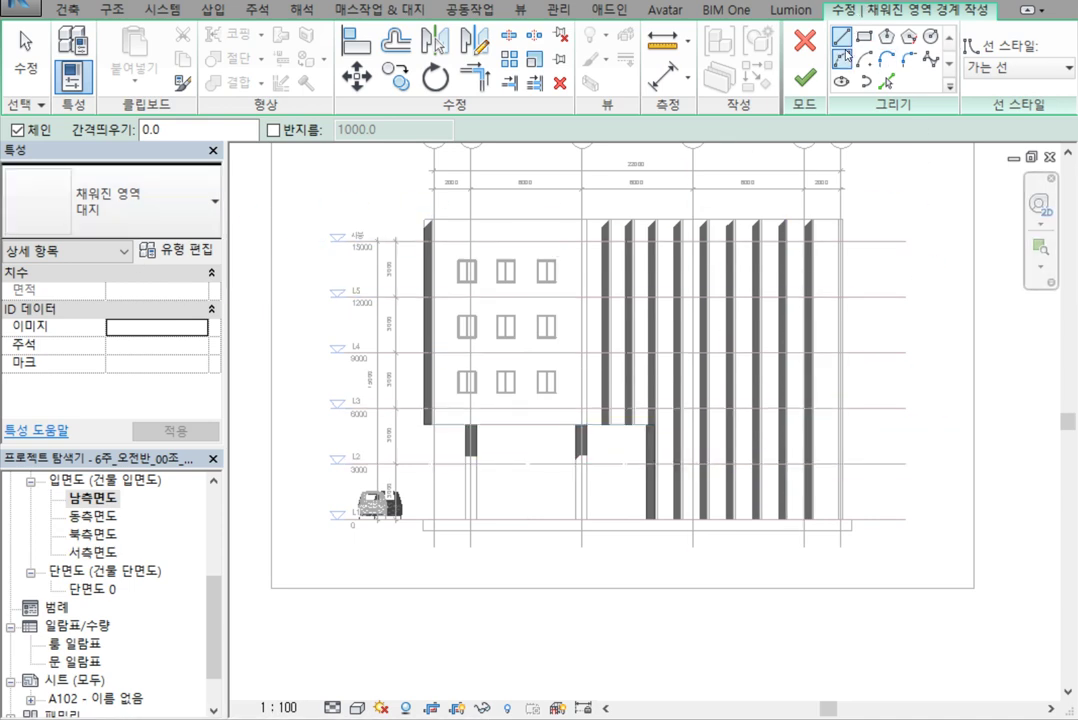
pyautogui.click(860, 40)
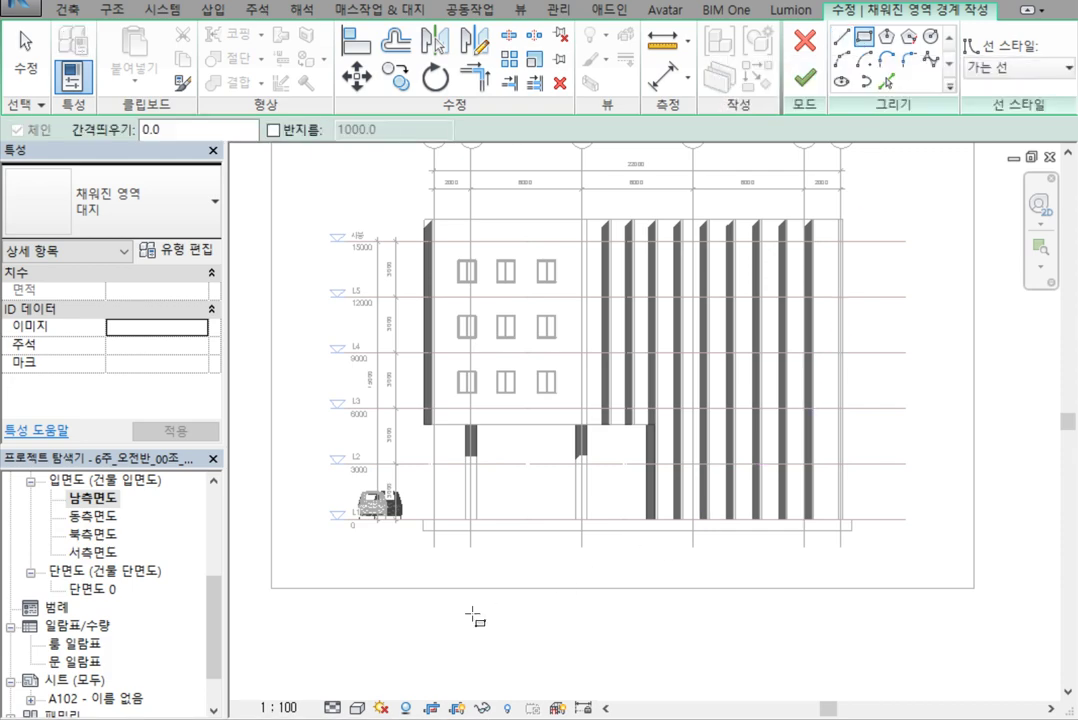
pyautogui.scroll(4, 355, 520)
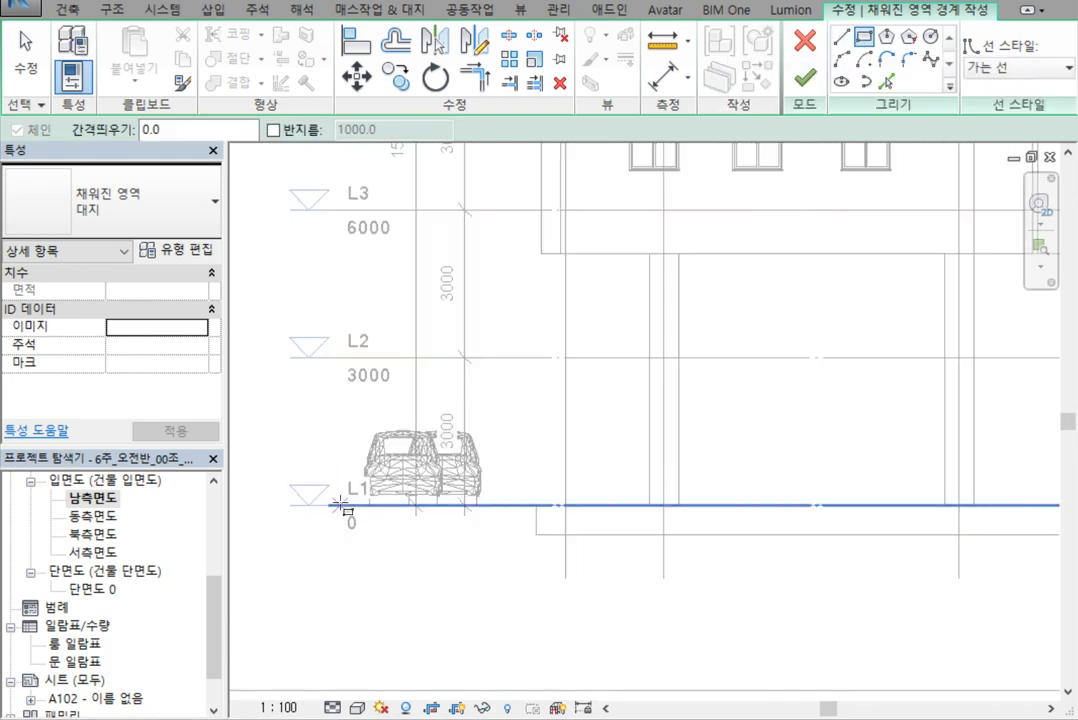
pyautogui.click(343, 506)
pyautogui.scroll(-4, 504, 591)
pyautogui.moveTo(700, 588); pyautogui.dragTo(458, 561, button='middle')
pyautogui.click(770, 574)
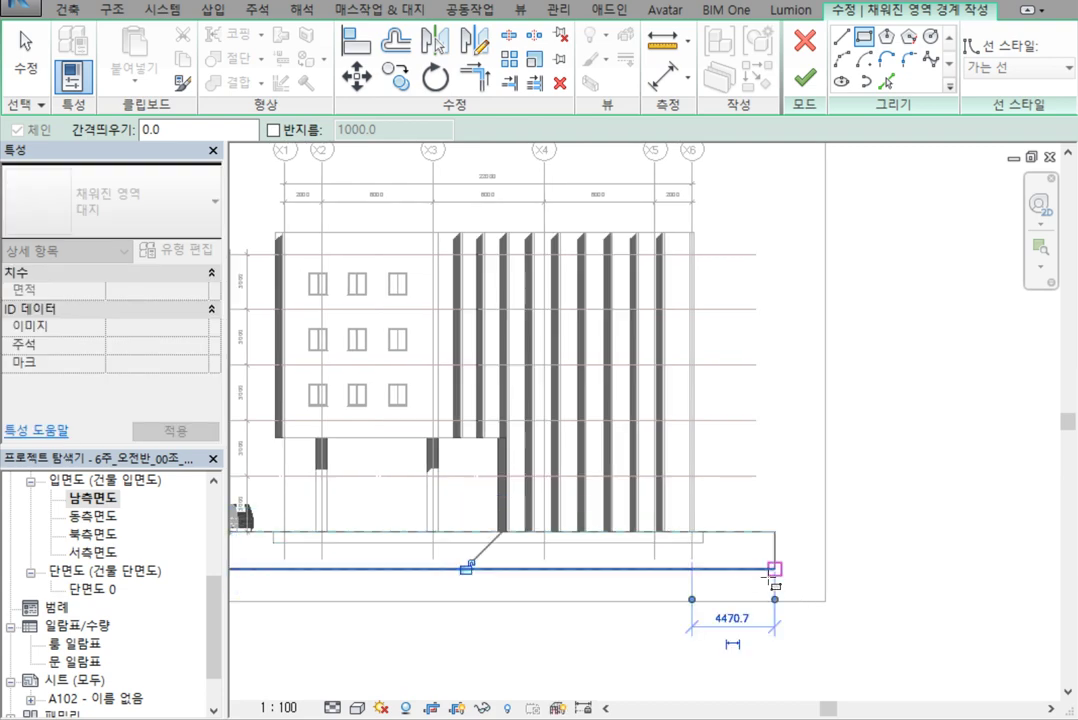
pyautogui.scroll(-2, 650, 611)
pyautogui.moveTo(650, 611); pyautogui.dragTo(659, 582, button='middle')
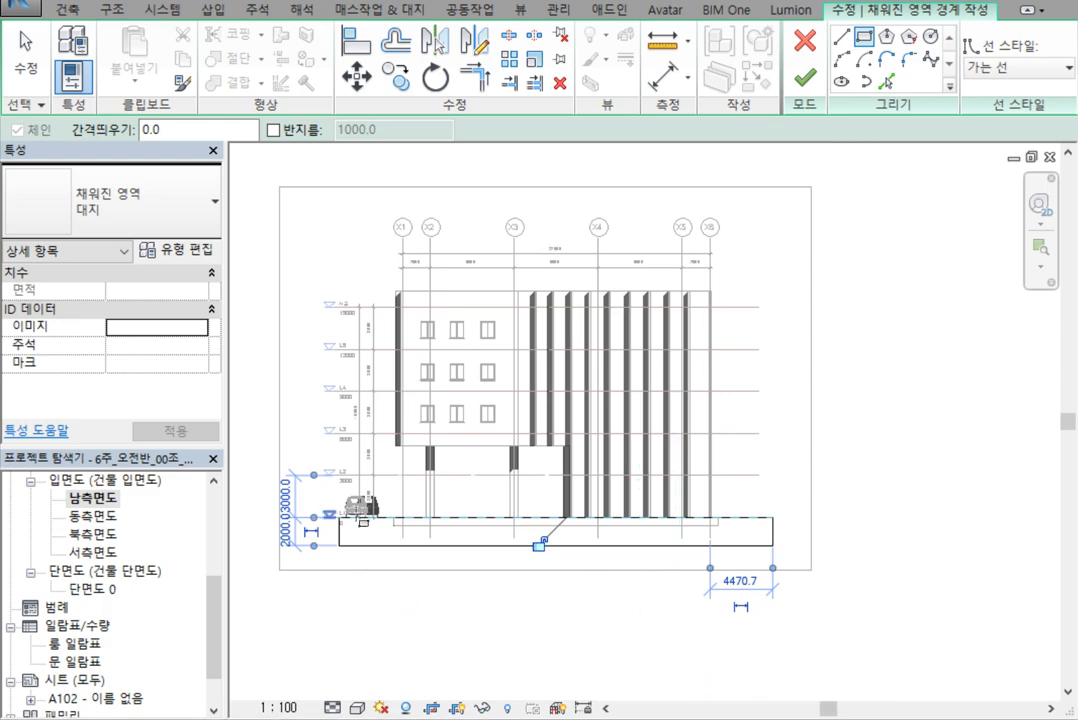
# Open the 대지 filled region's type properties and look at duplicating the type, without creating a copy
pyautogui.scroll(3, 367, 517)
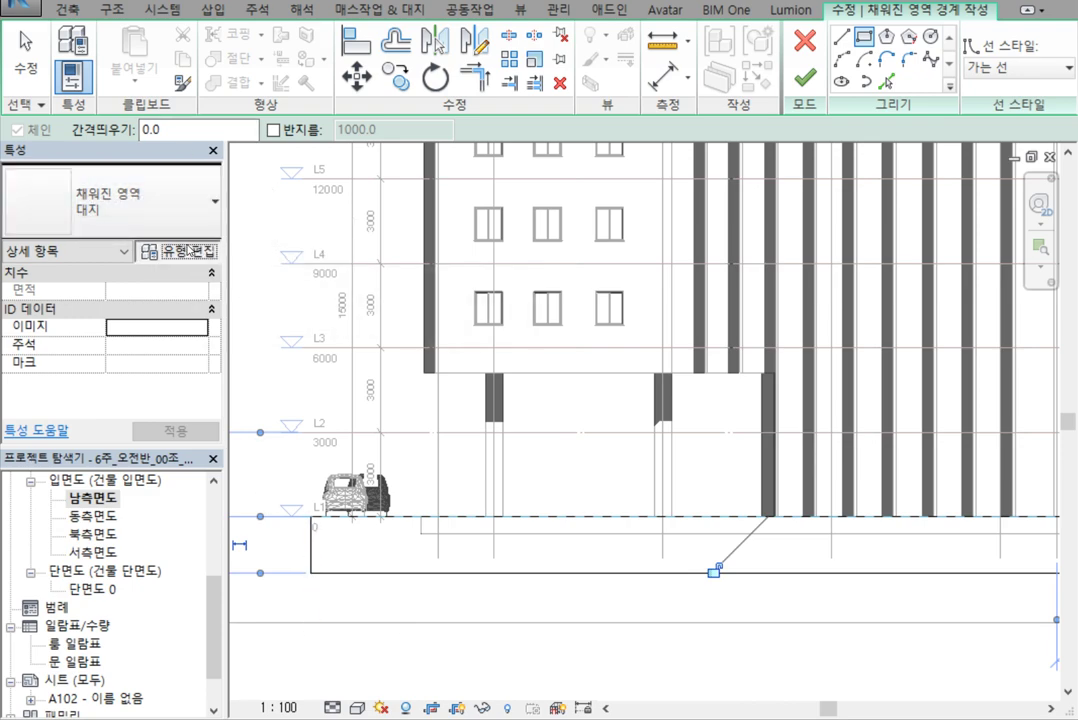
pyautogui.click(176, 251)
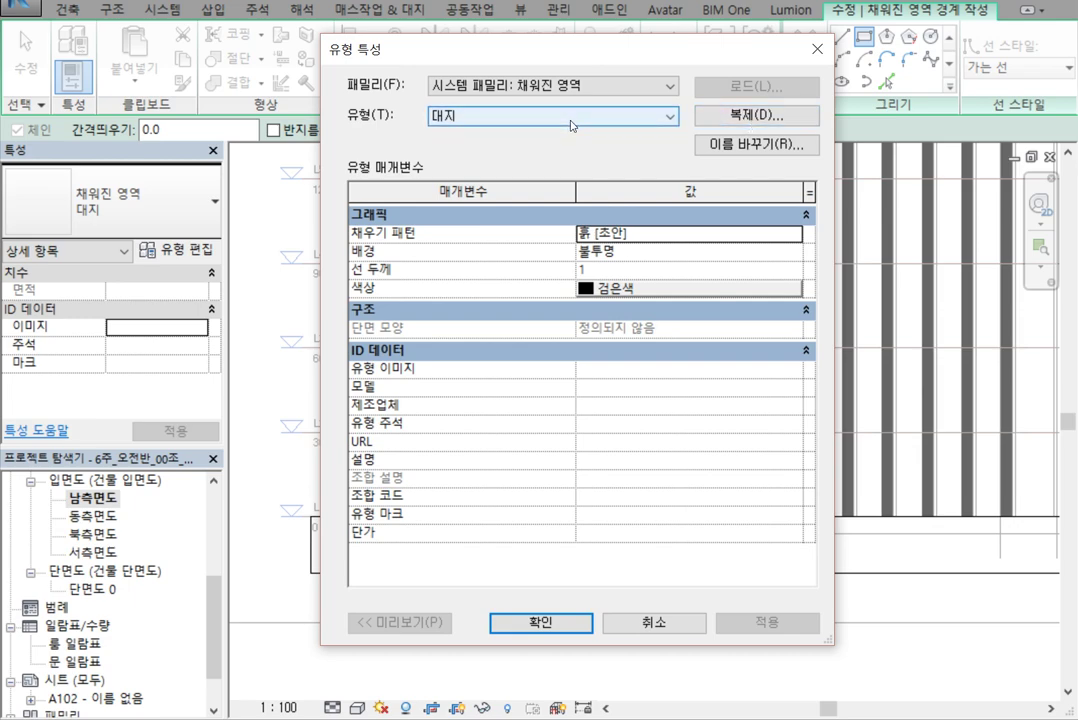
pyautogui.click(757, 115)
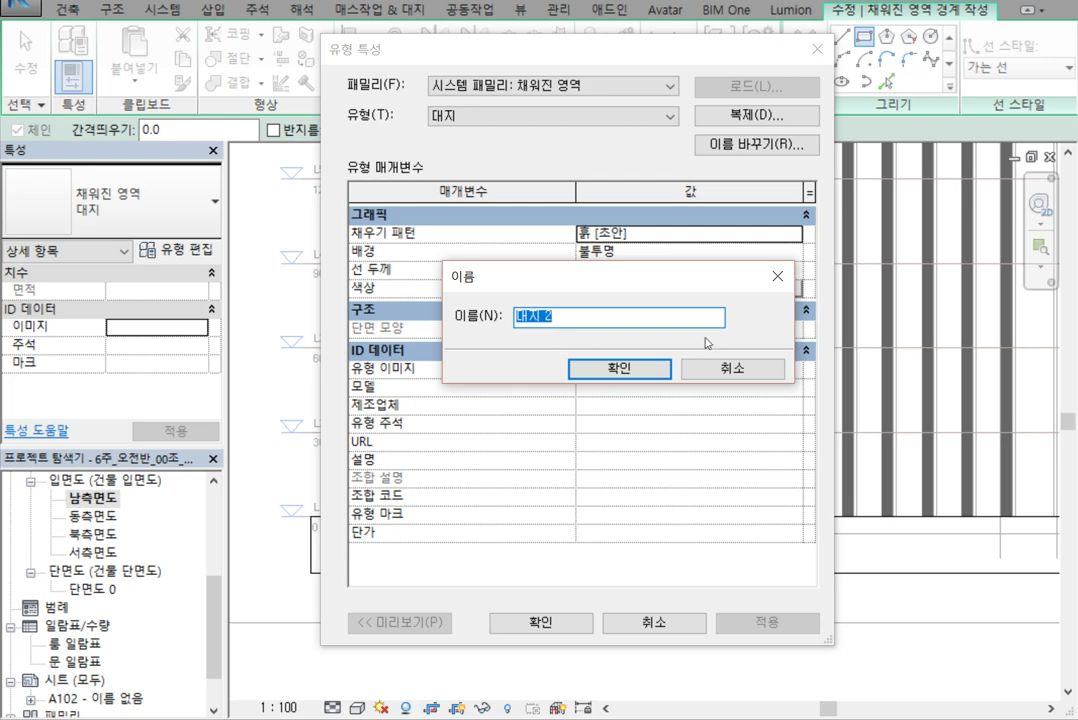
pyautogui.click(760, 370)
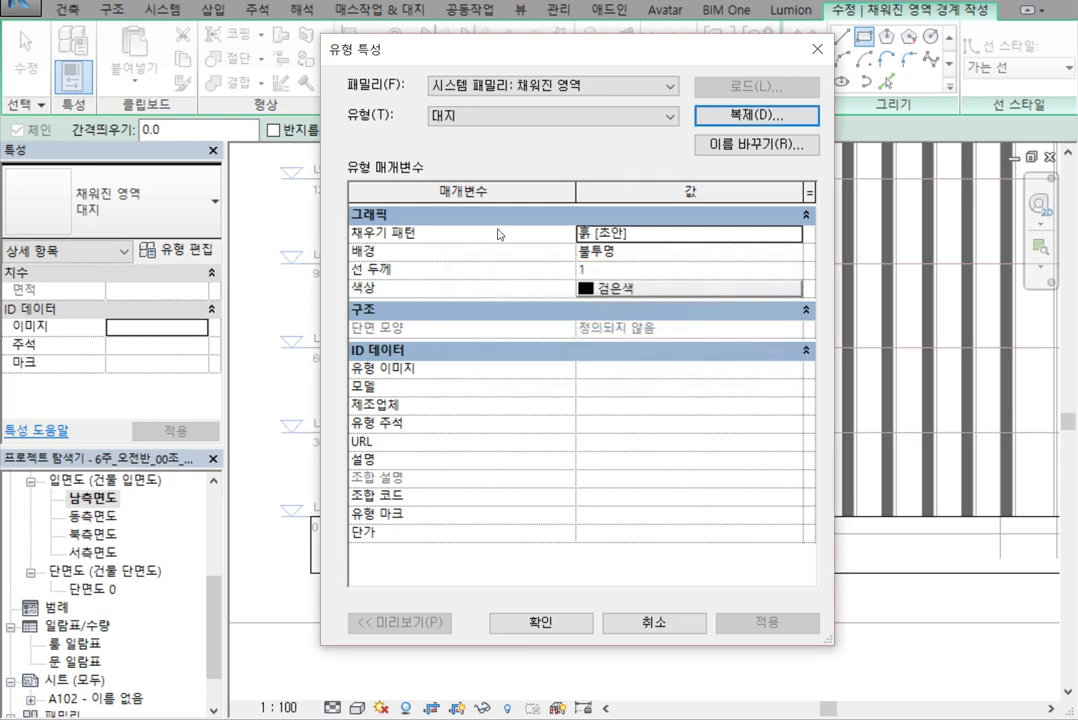
# Set the 대지 filled region type's fill pattern to the 흙 drafting pattern and accept the type properties
pyautogui.click(715, 238)
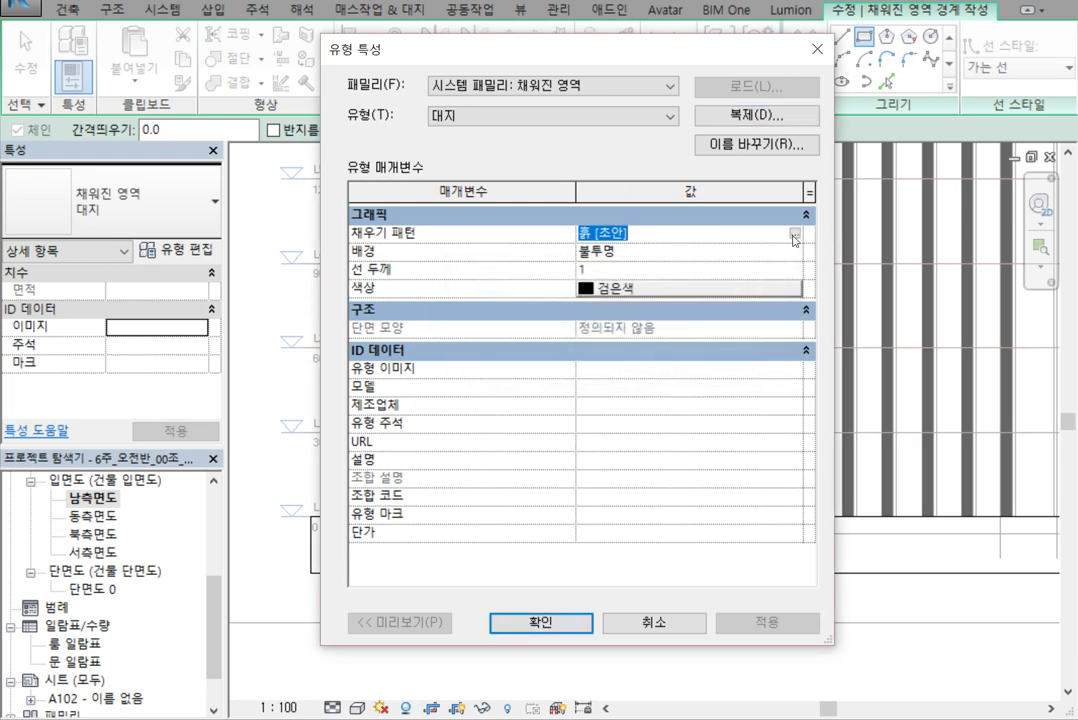
pyautogui.click(795, 234)
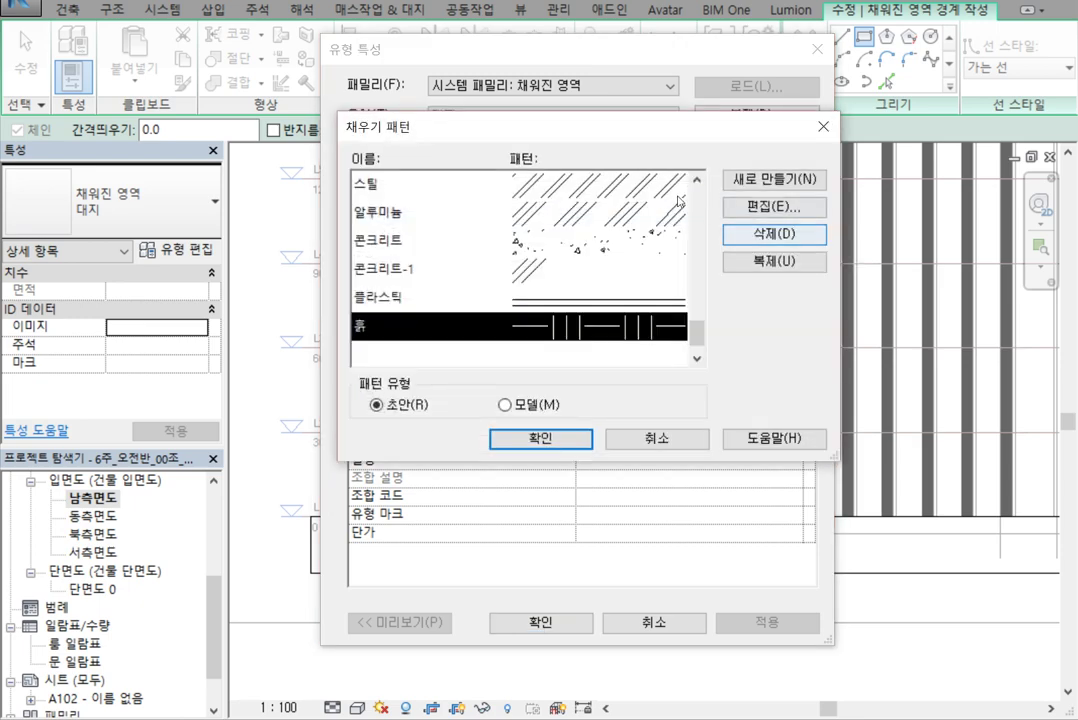
pyautogui.moveTo(693, 340); pyautogui.dragTo(683, 363)
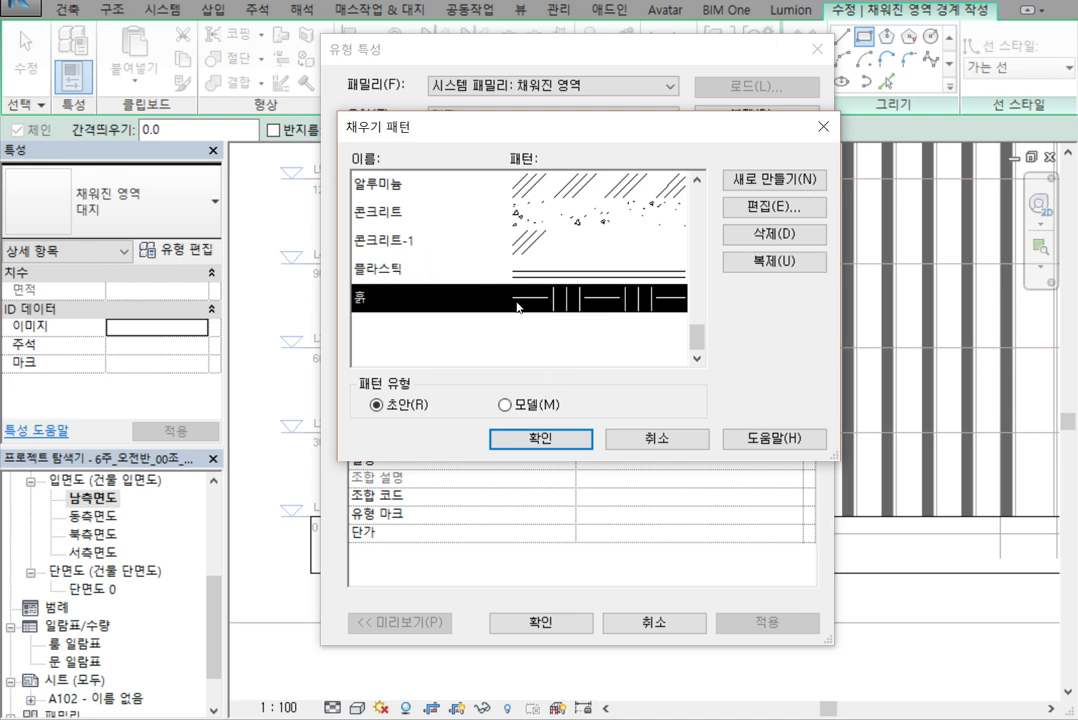
pyautogui.click(553, 268)
pyautogui.click(590, 298)
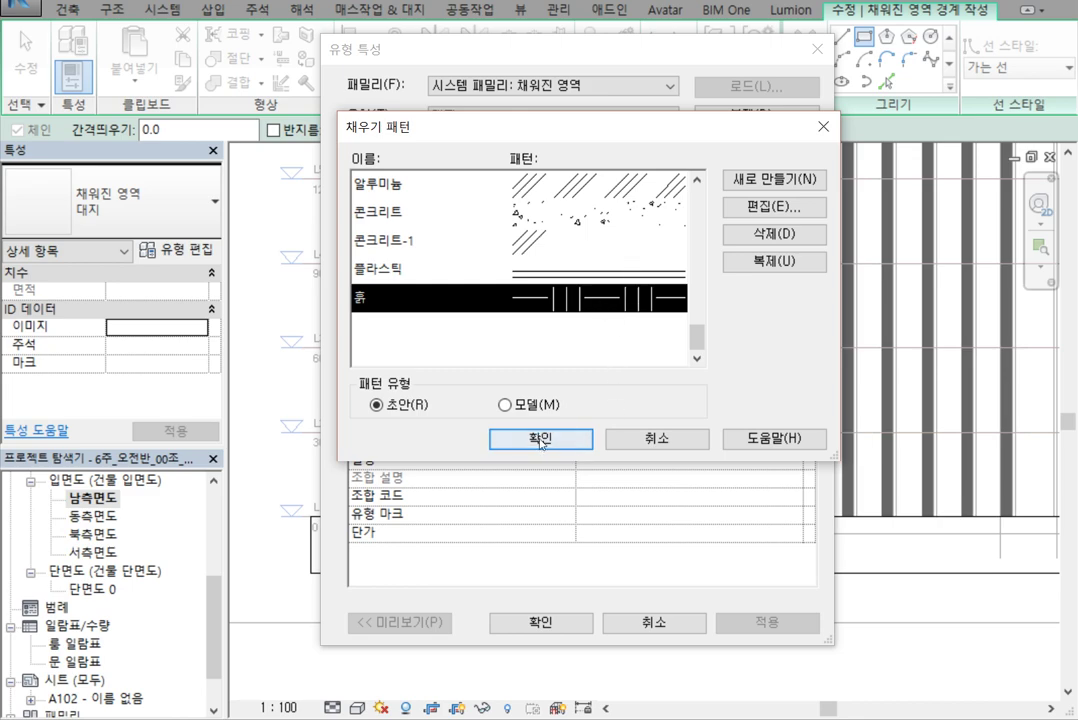
pyautogui.click(545, 439)
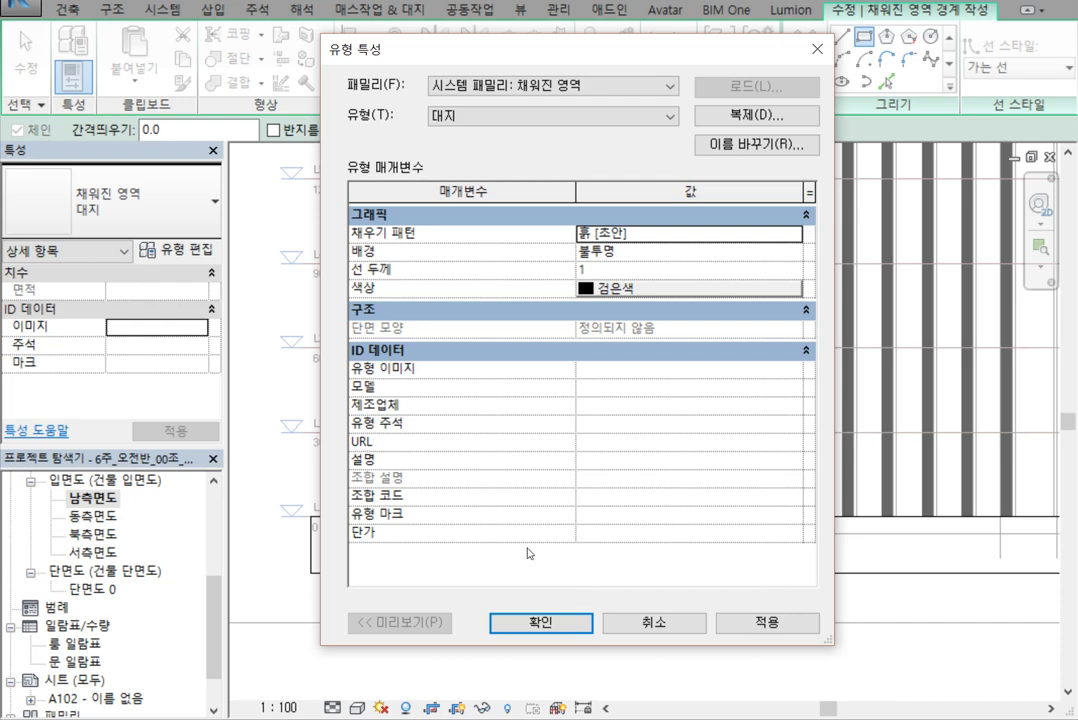
pyautogui.click(543, 628)
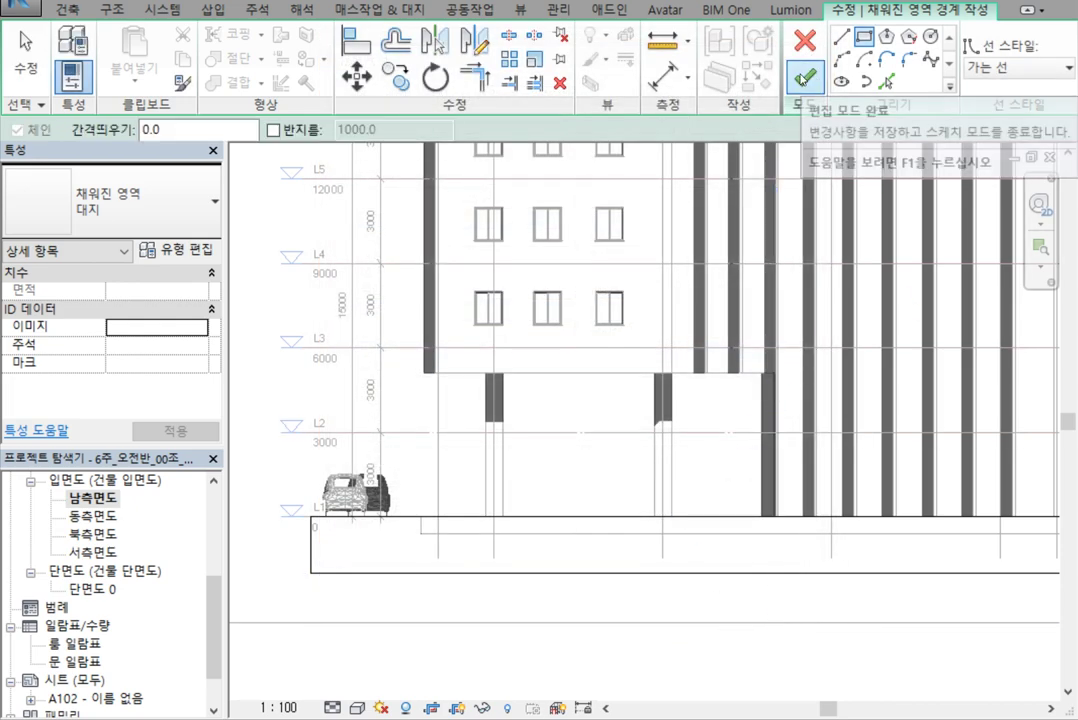
# Finish the 대지 filled region's boundary sketch below level L1 in the south elevation
pyautogui.click(805, 77)
pyautogui.moveTo(831, 706); pyautogui.dragTo(827, 705)
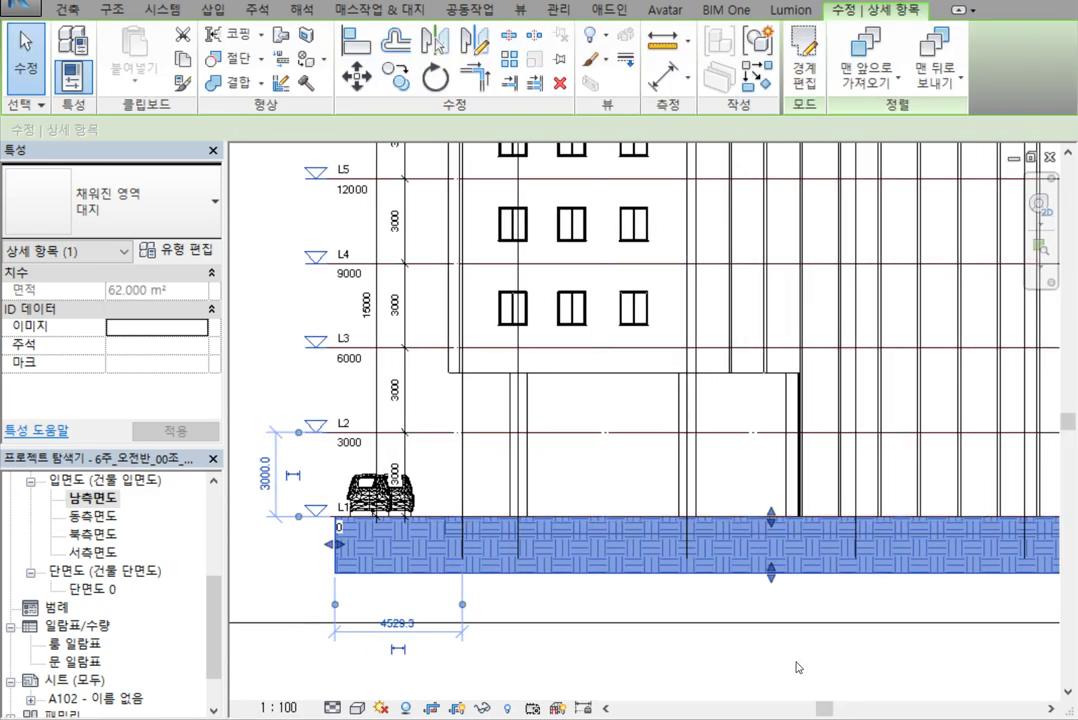
pyautogui.click(806, 672)
pyautogui.scroll(1, 769, 597)
pyautogui.scroll(1, 753, 599)
pyautogui.scroll(-4, 782, 587)
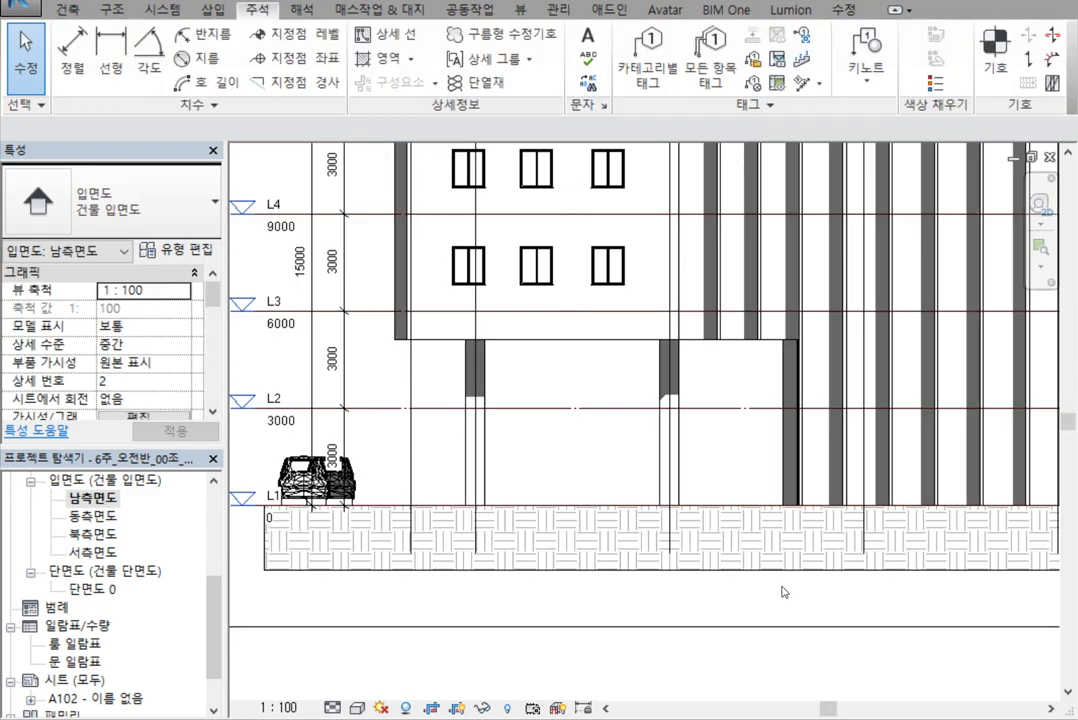
pyautogui.moveTo(680, 589); pyautogui.dragTo(642, 590, button='middle')
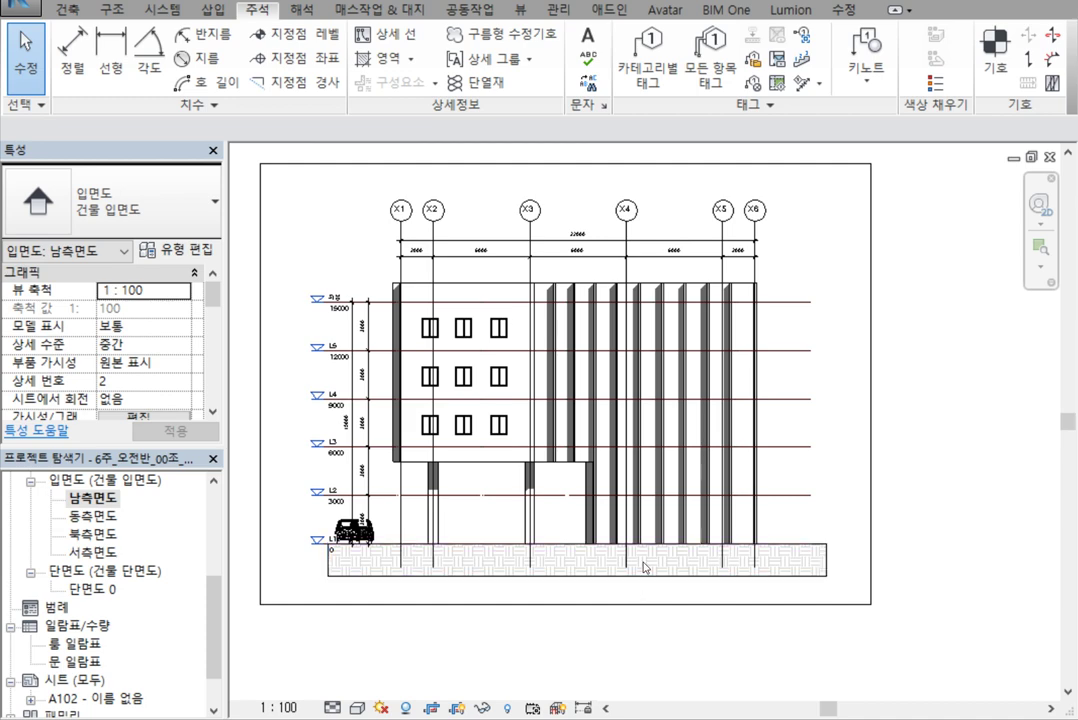
pyautogui.click(644, 569)
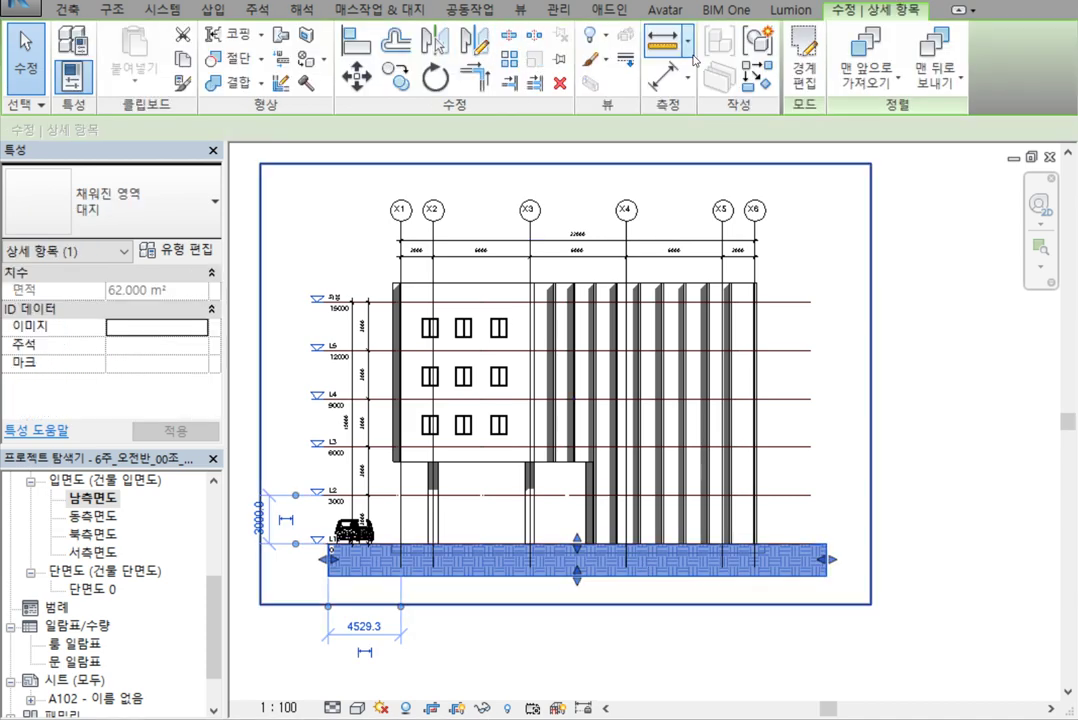
pyautogui.click(912, 240)
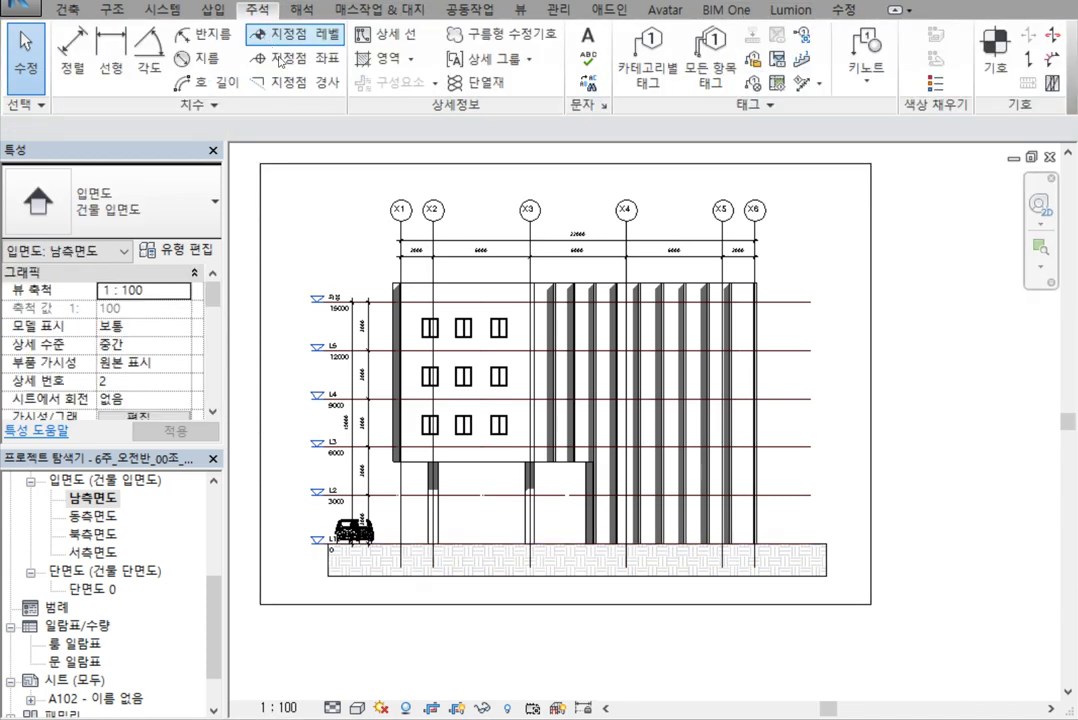
pyautogui.click(410, 60)
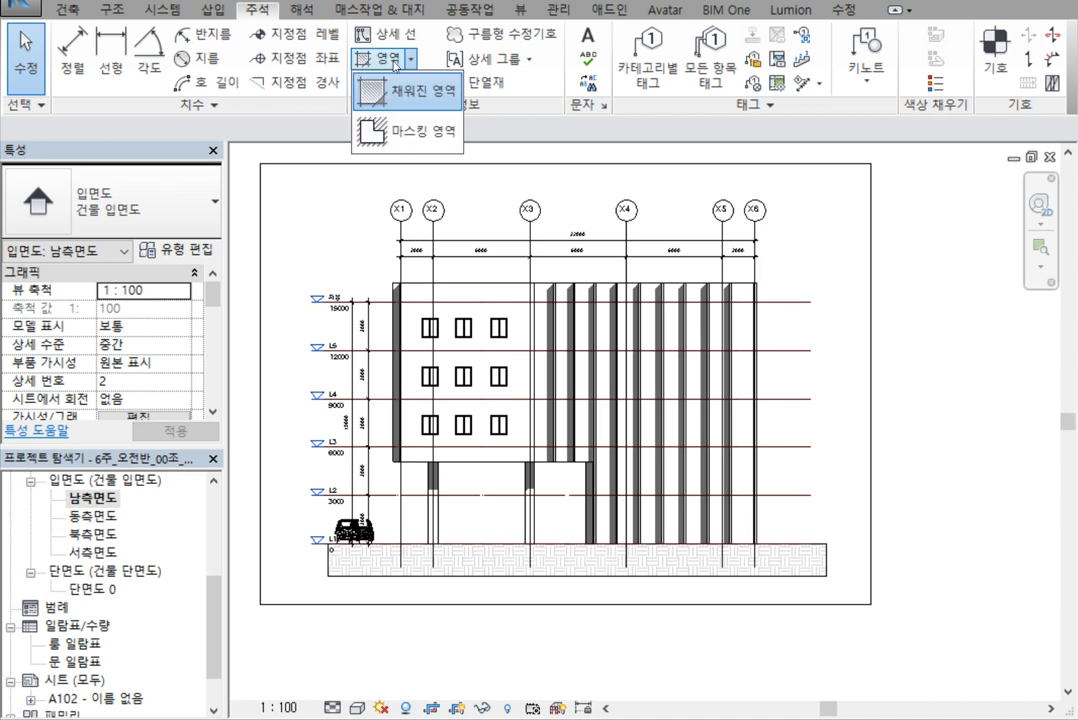
pyautogui.click(955, 400)
# Adjust the lower edge of the 대지 filled region in the south elevation, making the ground slightly deeper
pyautogui.click(730, 576)
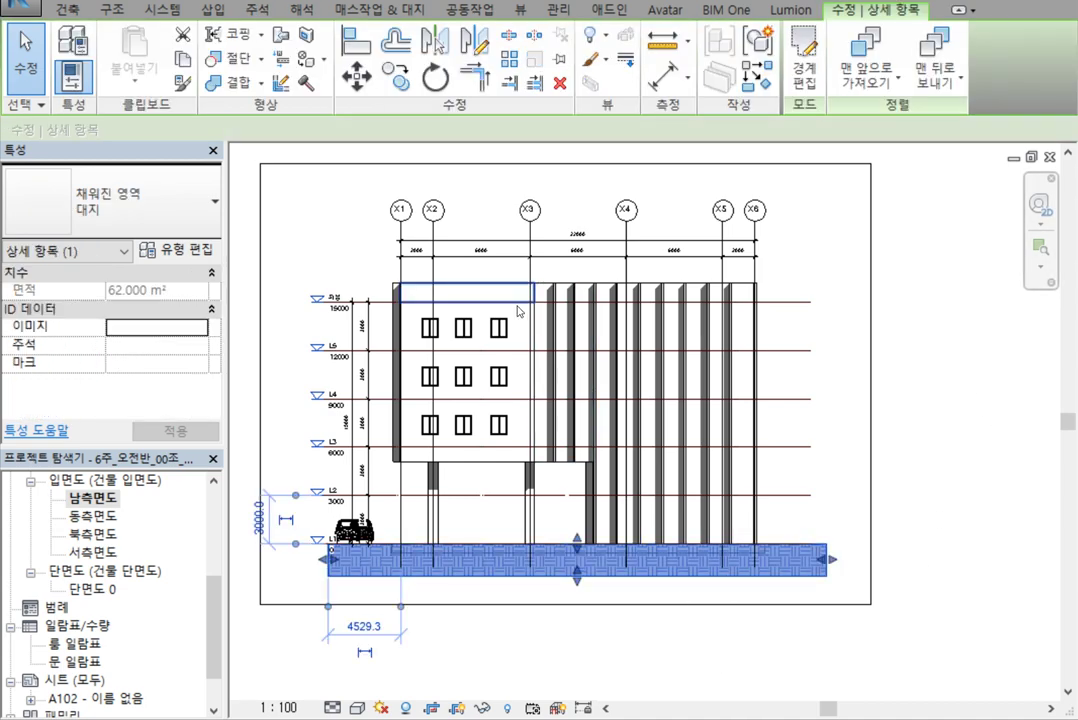
pyautogui.moveTo(577, 565); pyautogui.dragTo(577, 647)
pyautogui.moveTo(563, 577); pyautogui.dragTo(558, 570)
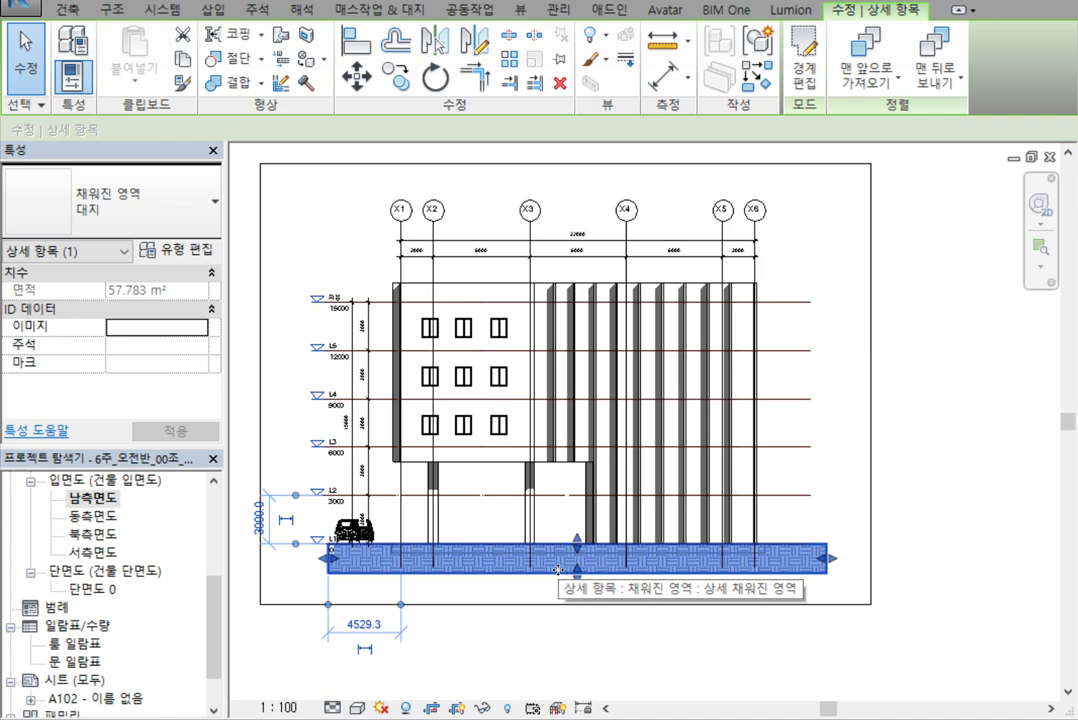
pyautogui.moveTo(577, 568)
pyautogui.mouseDown()
pyautogui.moveTo(573, 610)
pyautogui.moveTo(575, 578)
pyautogui.mouseUp()
pyautogui.click(618, 679)
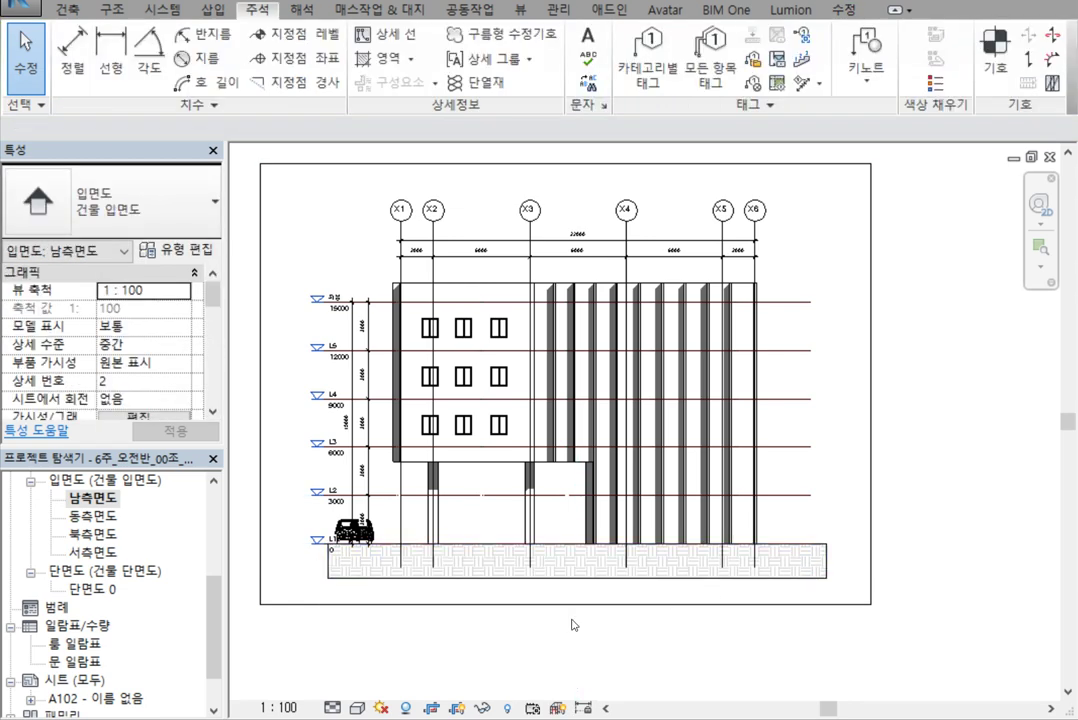
# Open sheet A102 and activate the south elevation viewport for editing in place
pyautogui.scroll(-1, 180, 560)
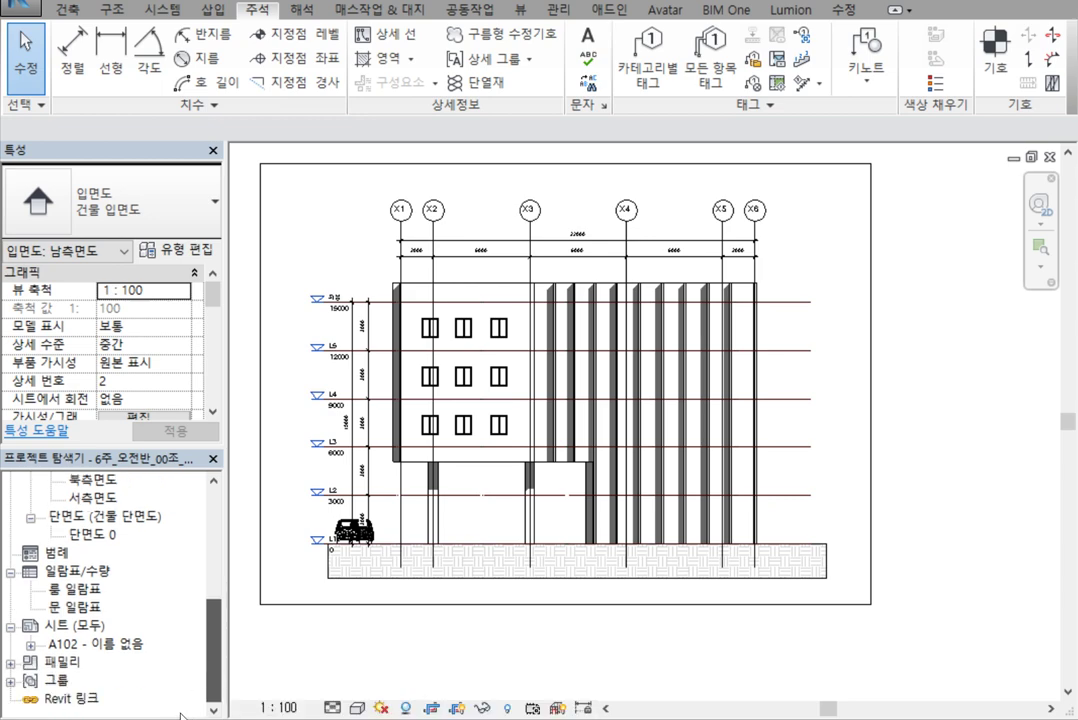
pyautogui.click(83, 645)
pyautogui.doubleClick(83, 645)
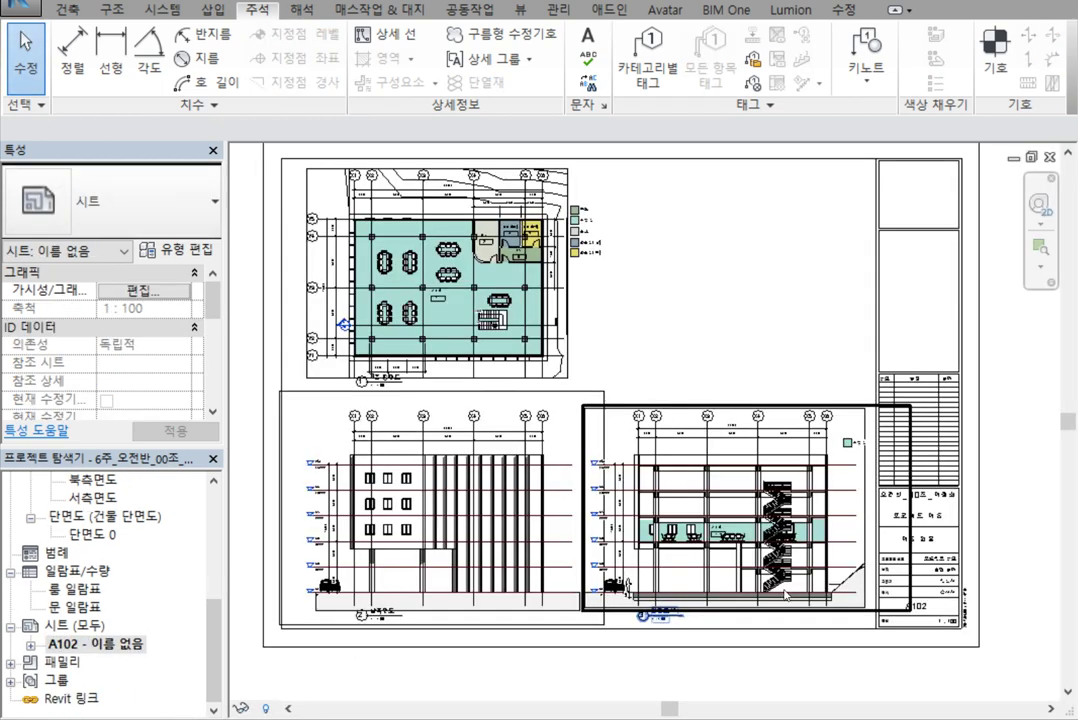
pyautogui.scroll(5, 571, 618)
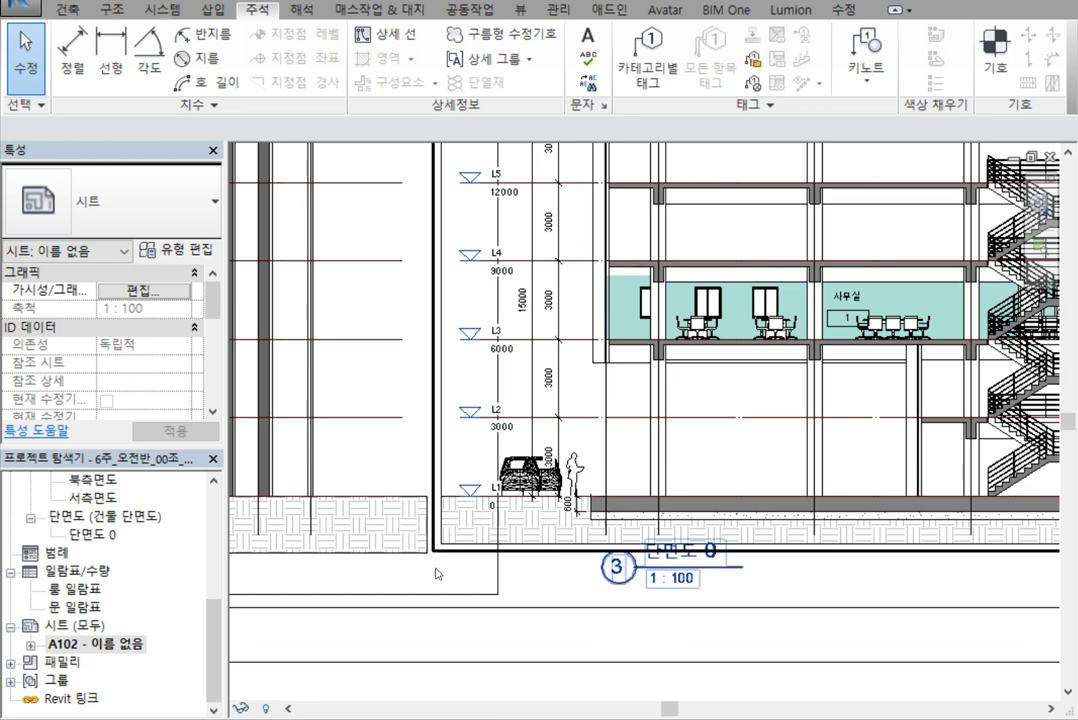
pyautogui.scroll(-3, 437, 573)
pyautogui.scroll(5, 551, 544)
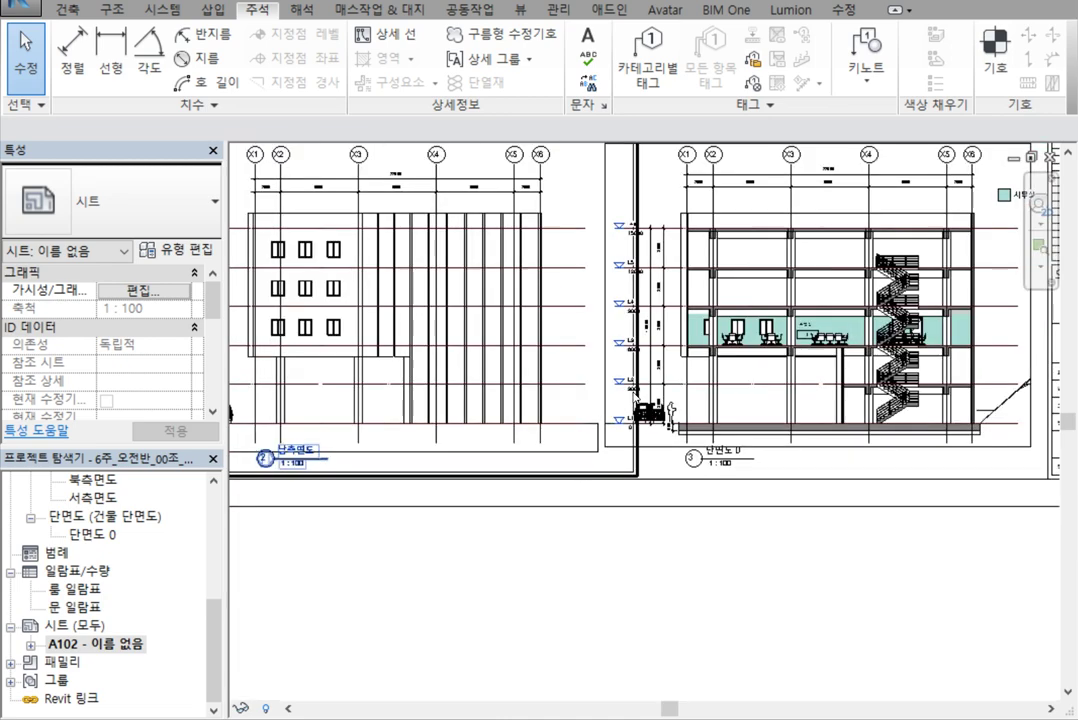
pyautogui.scroll(-4, 623, 404)
pyautogui.moveTo(686, 553); pyautogui.dragTo(698, 657, button='middle')
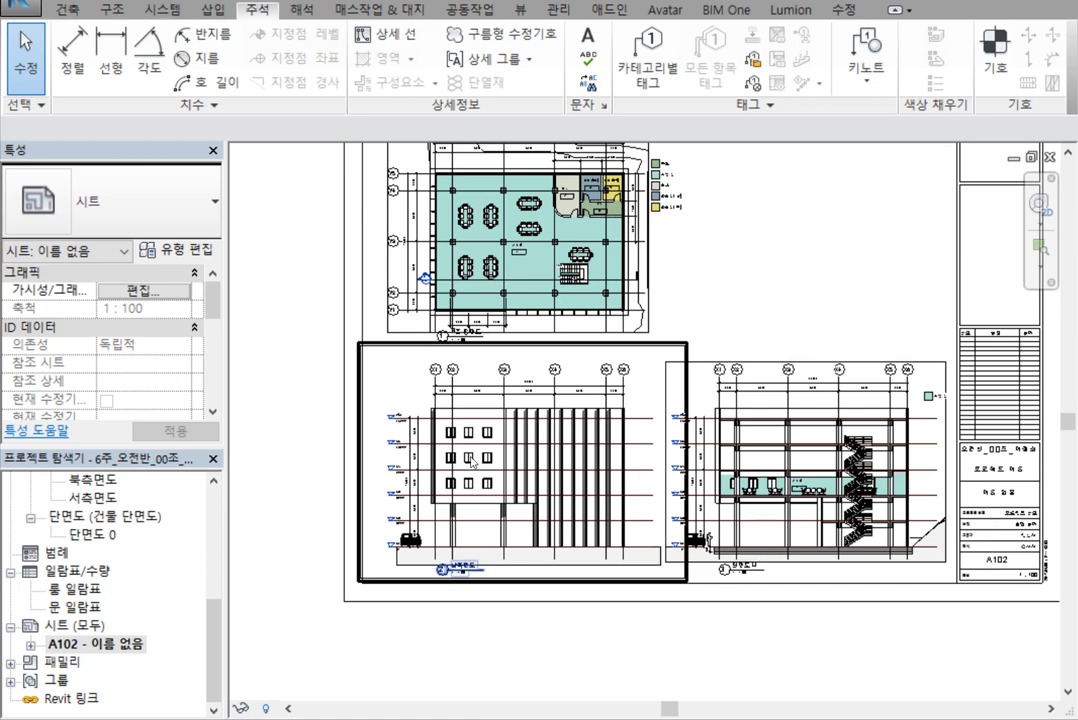
pyautogui.click(397, 391)
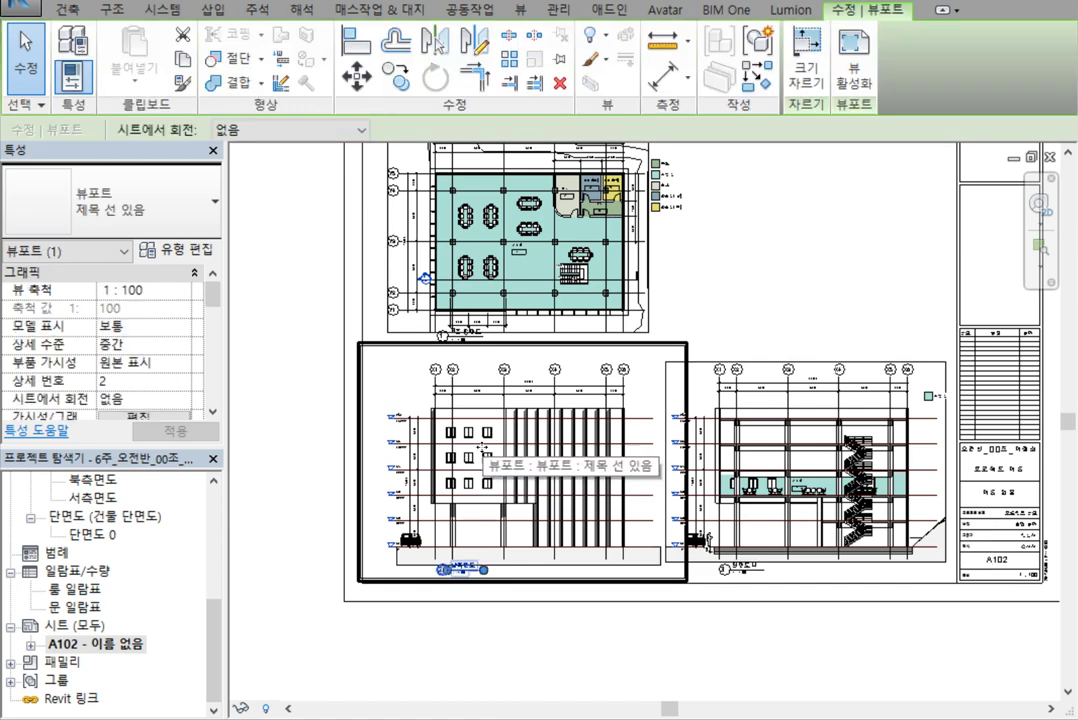
pyautogui.click(257, 455)
pyautogui.doubleClick(402, 381)
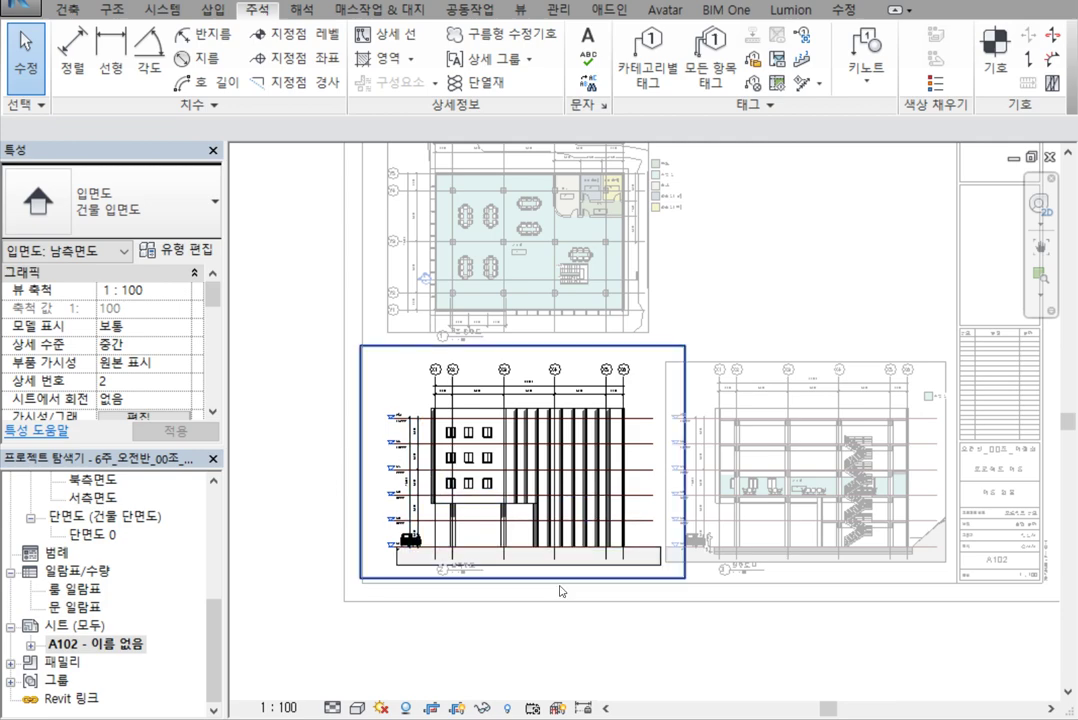
# Raise the lower edge of the elevation's 대지 filled region to near the bottom of the adjacent section's ground
pyautogui.scroll(4, 558, 590)
pyautogui.click(621, 549)
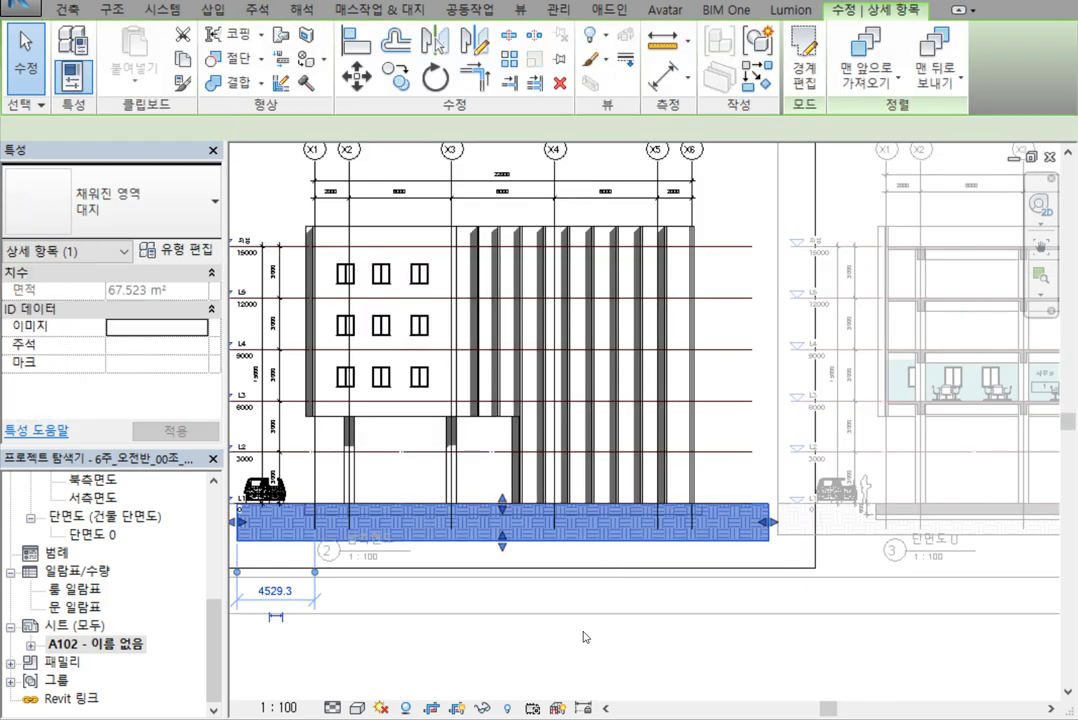
pyautogui.scroll(3, 611, 578)
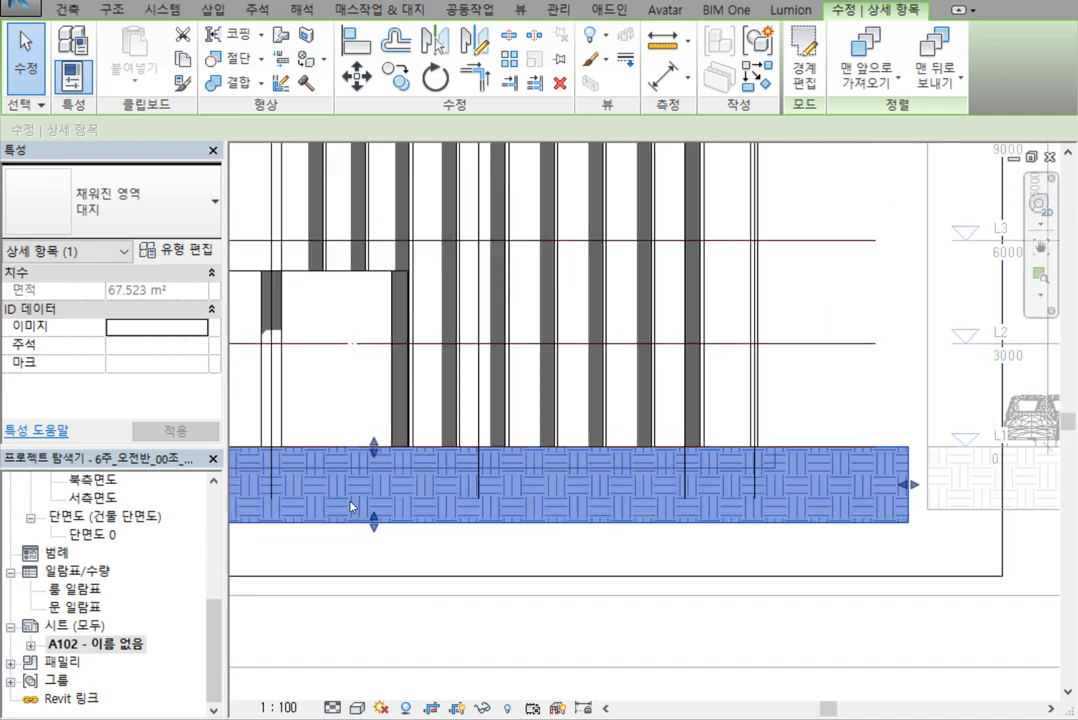
pyautogui.moveTo(373, 522); pyautogui.dragTo(373, 505)
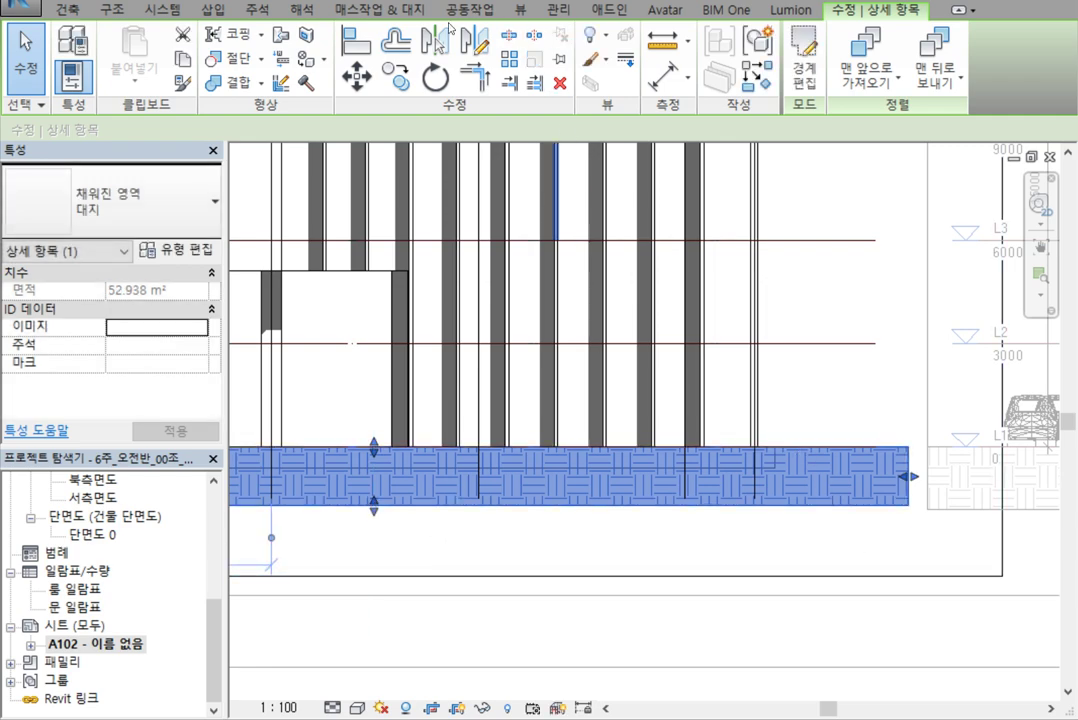
pyautogui.press('Escape')
pyautogui.press('a')
pyautogui.press('l')
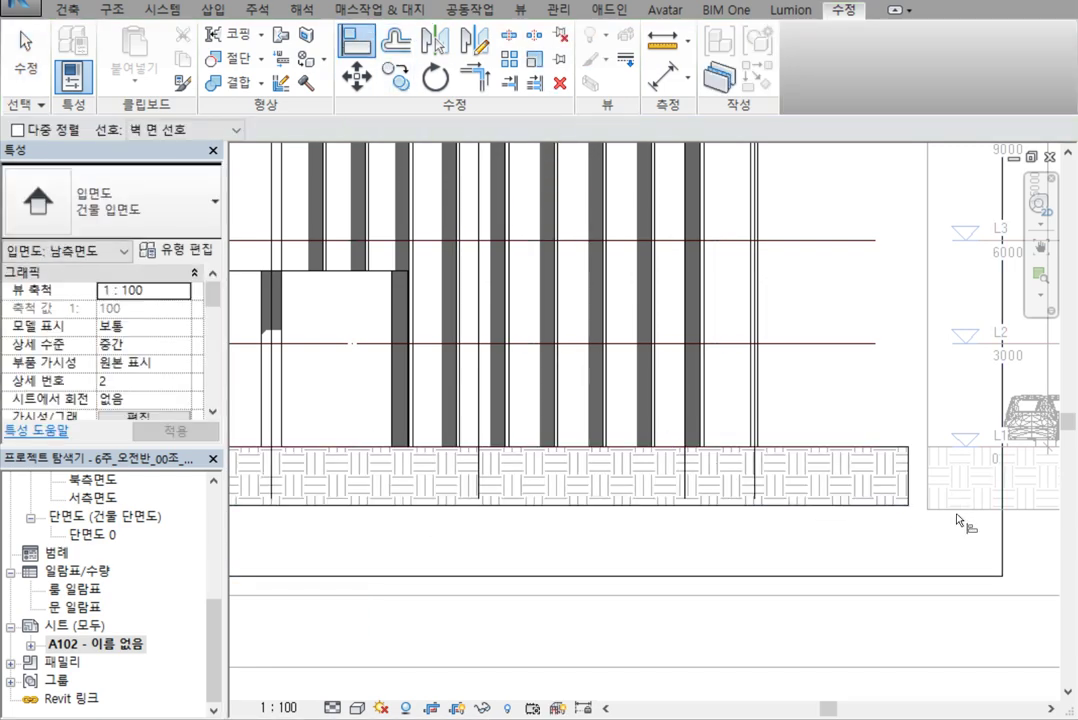
pyautogui.rightClick(881, 406)
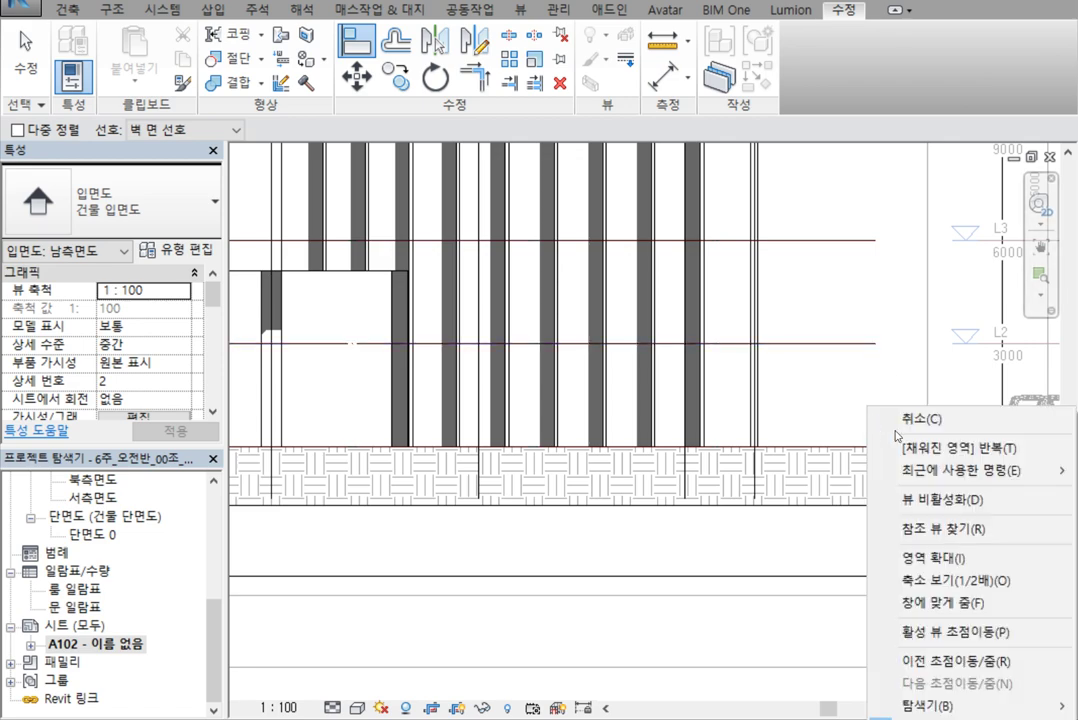
pyautogui.click(893, 414)
# Fine-tune the lower edge of the 대지 filled region so it lines up with the bottom of the section's ground
pyautogui.click(541, 505)
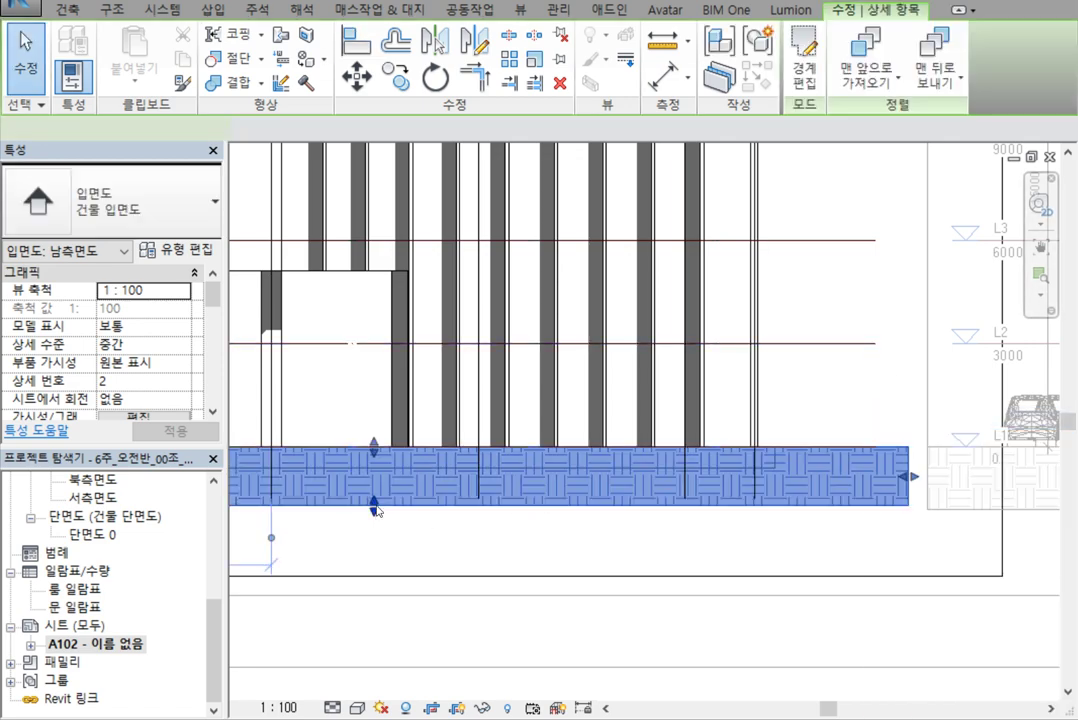
pyautogui.moveTo(372, 514); pyautogui.dragTo(373, 516)
pyautogui.click(603, 527)
pyautogui.scroll(-3, 609, 565)
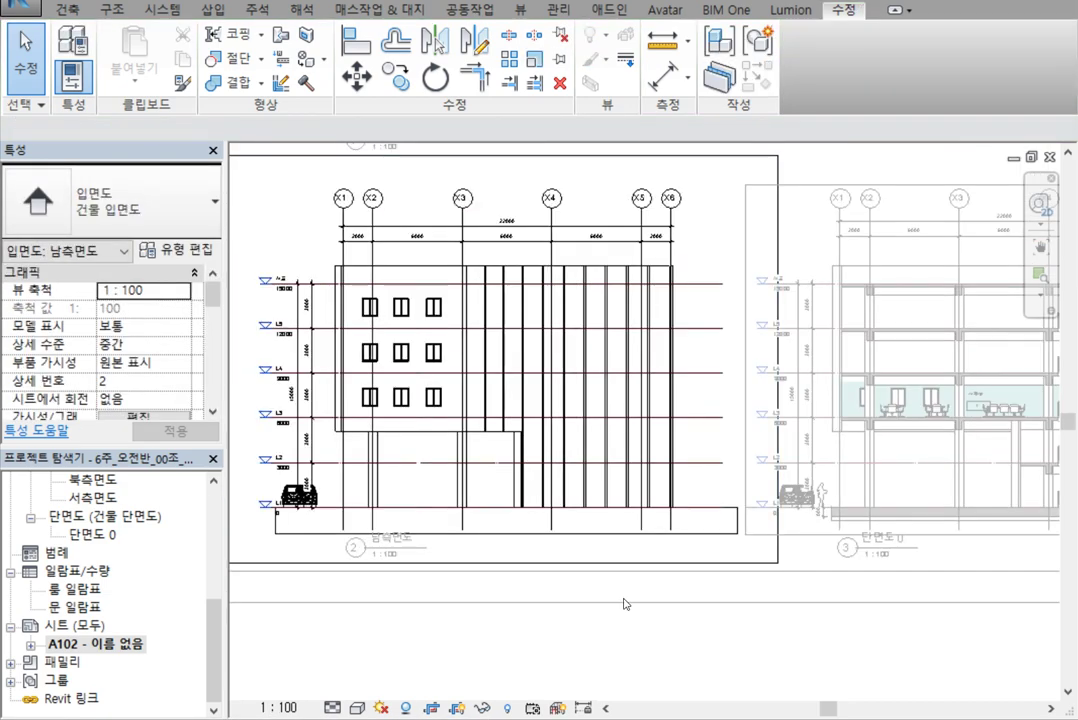
pyautogui.scroll(2, 693, 484)
pyautogui.scroll(-4, 717, 552)
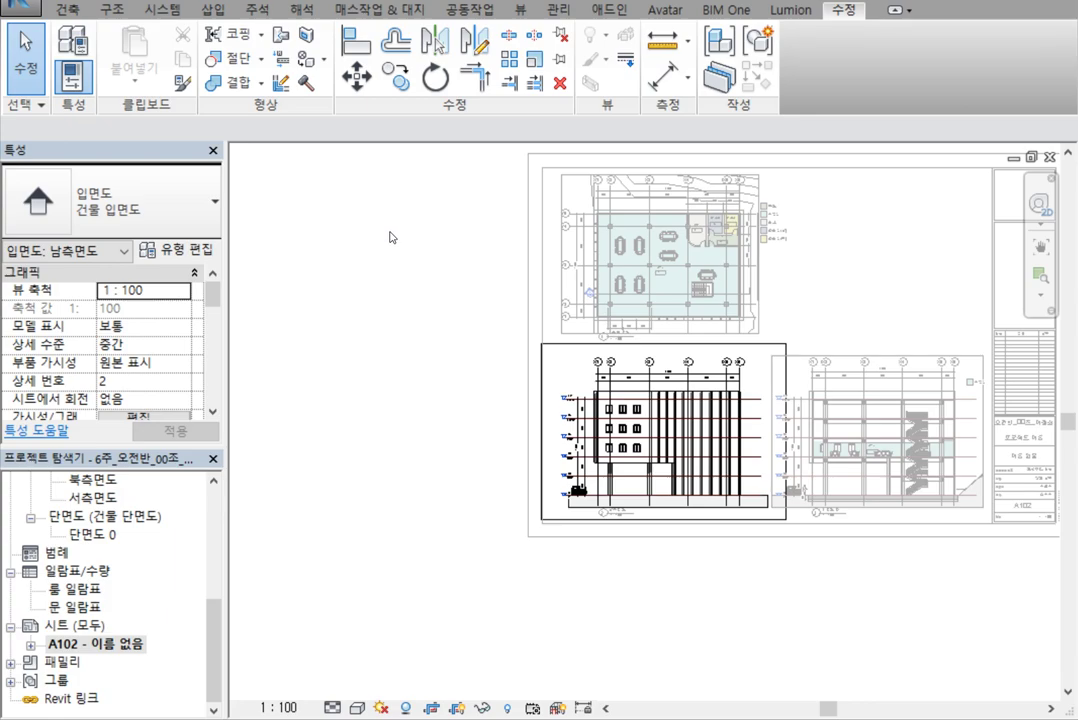
# Deactivate the south elevation viewport and compare the ground in the elevation and section on sheet A102
pyautogui.click(378, 464)
pyautogui.scroll(-2, 380, 450)
pyautogui.scroll(5, 697, 438)
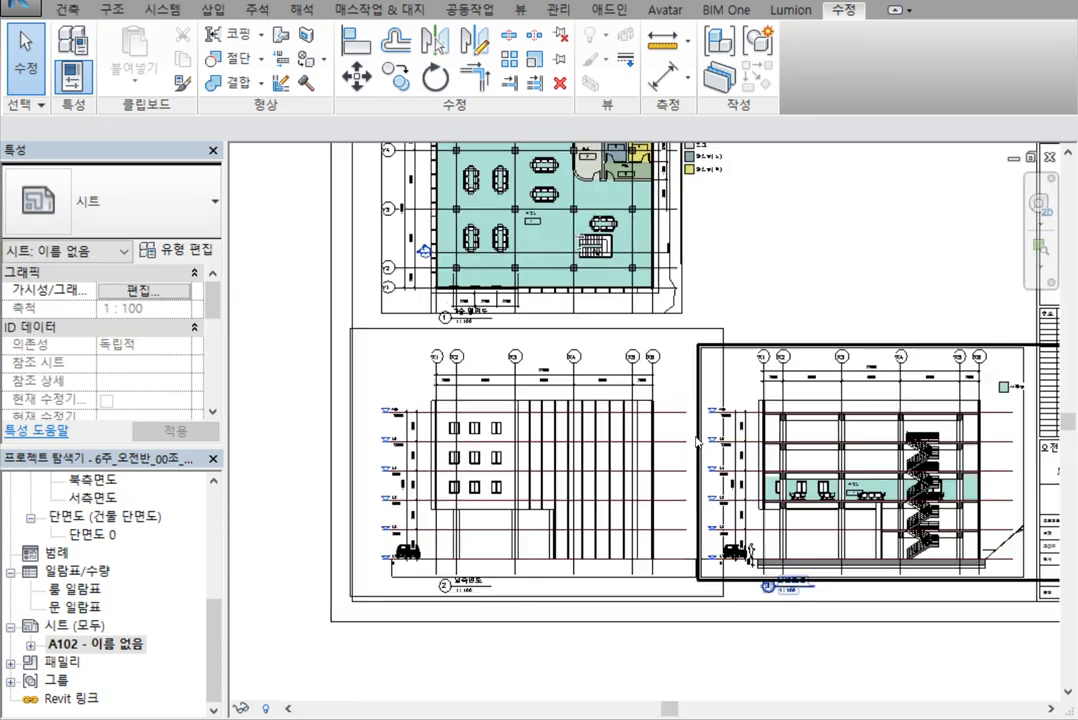
pyautogui.scroll(1, 697, 444)
pyautogui.moveTo(693, 587); pyautogui.dragTo(556, 602, button='middle')
pyautogui.scroll(-2, 640, 600)
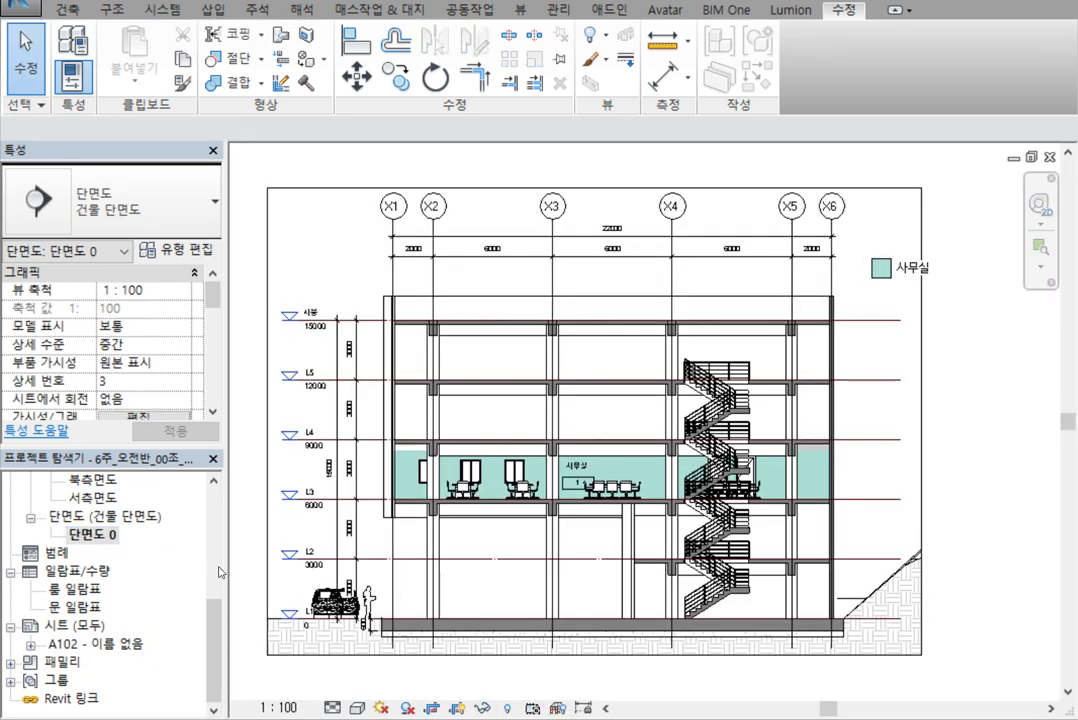
# Review the site settings' section cut material 흙 with its cut pattern and the base elevation, then discard the dialog
pyautogui.scroll(4, 950, 635)
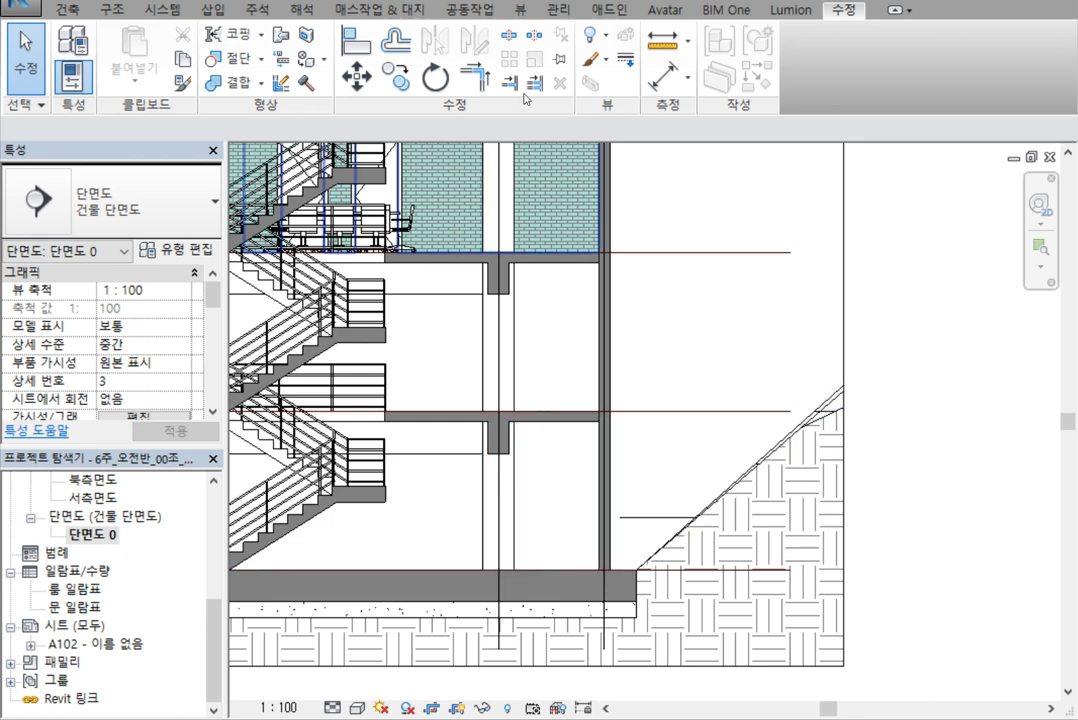
pyautogui.click(405, 12)
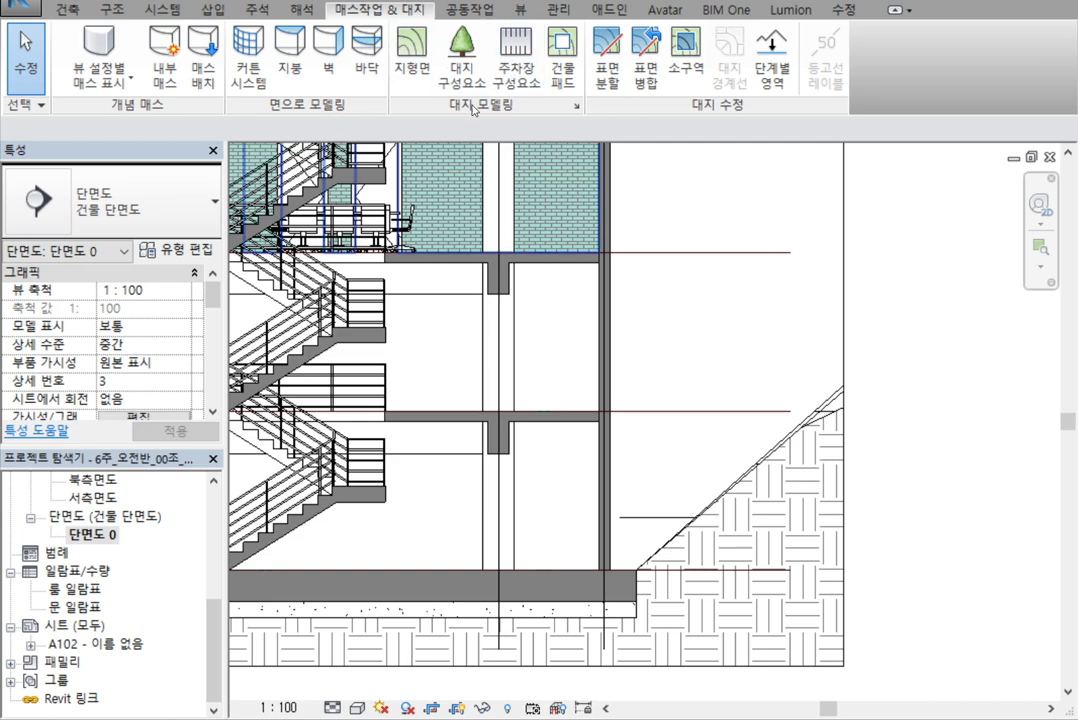
pyautogui.click(576, 108)
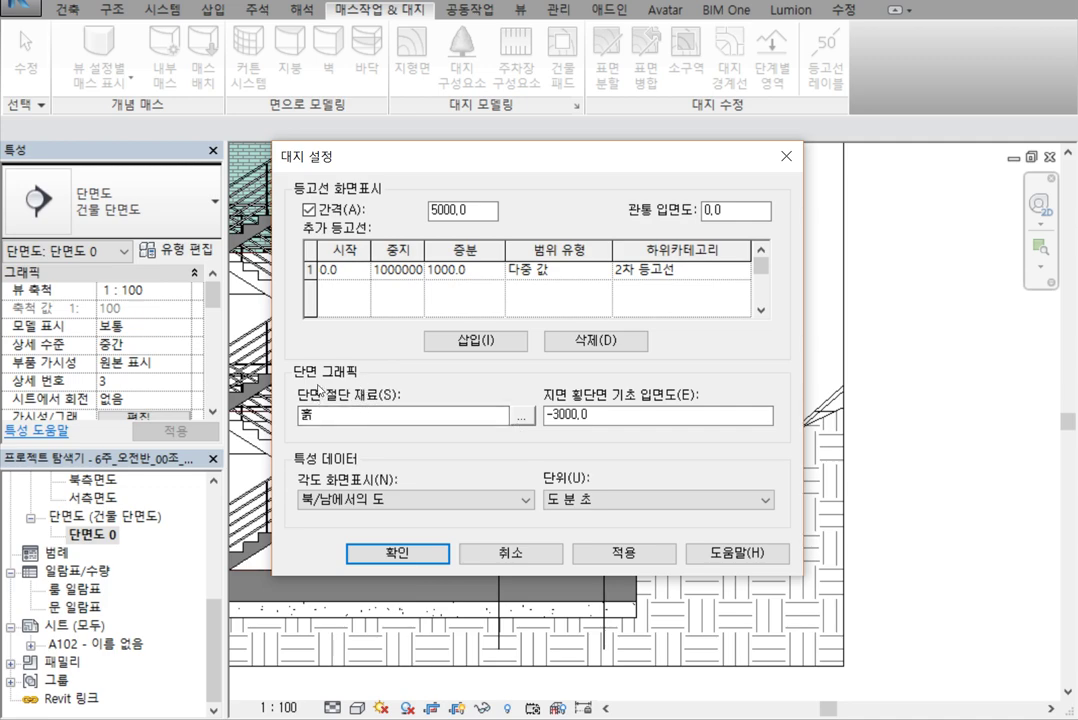
pyautogui.click(529, 421)
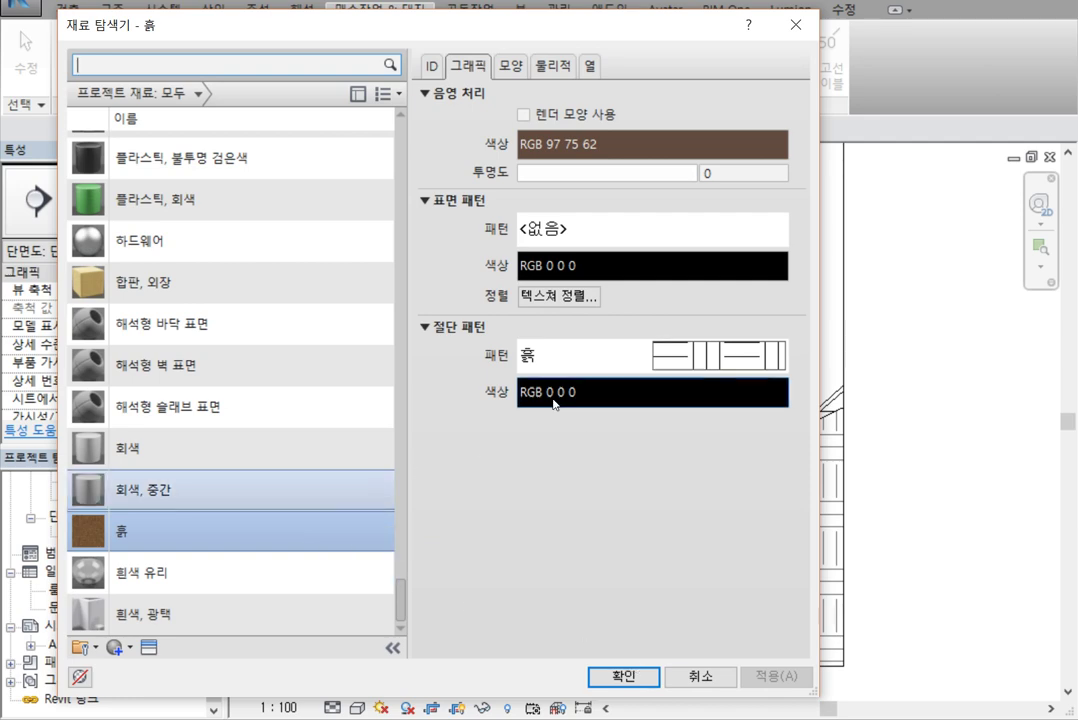
pyautogui.click(720, 361)
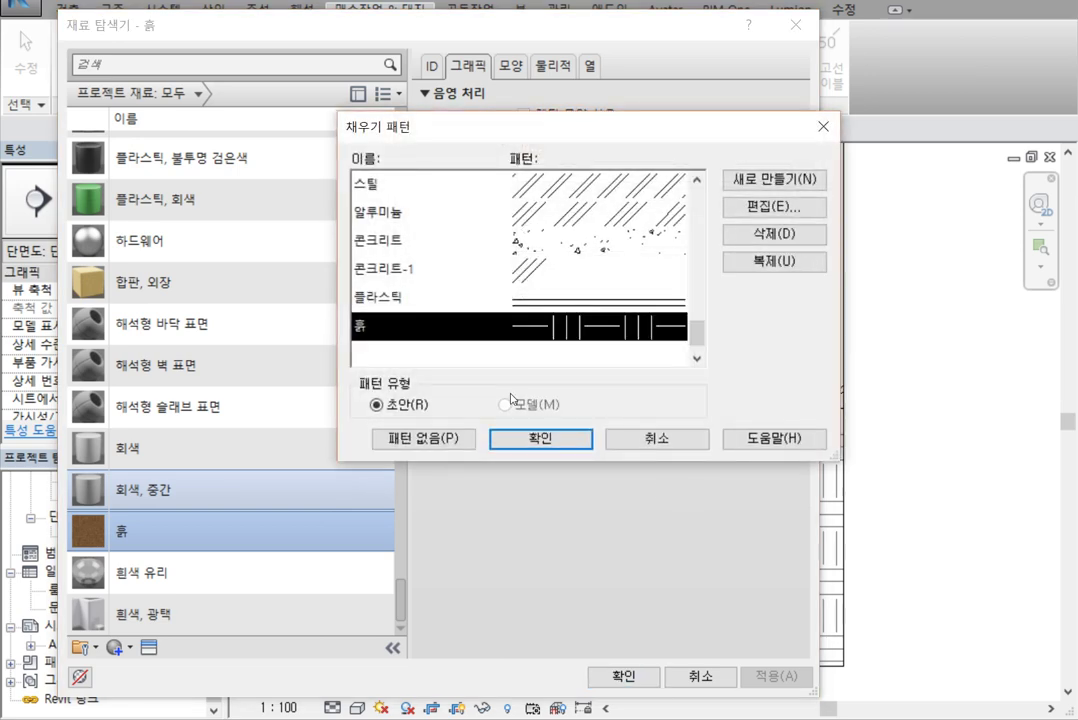
pyautogui.click(656, 438)
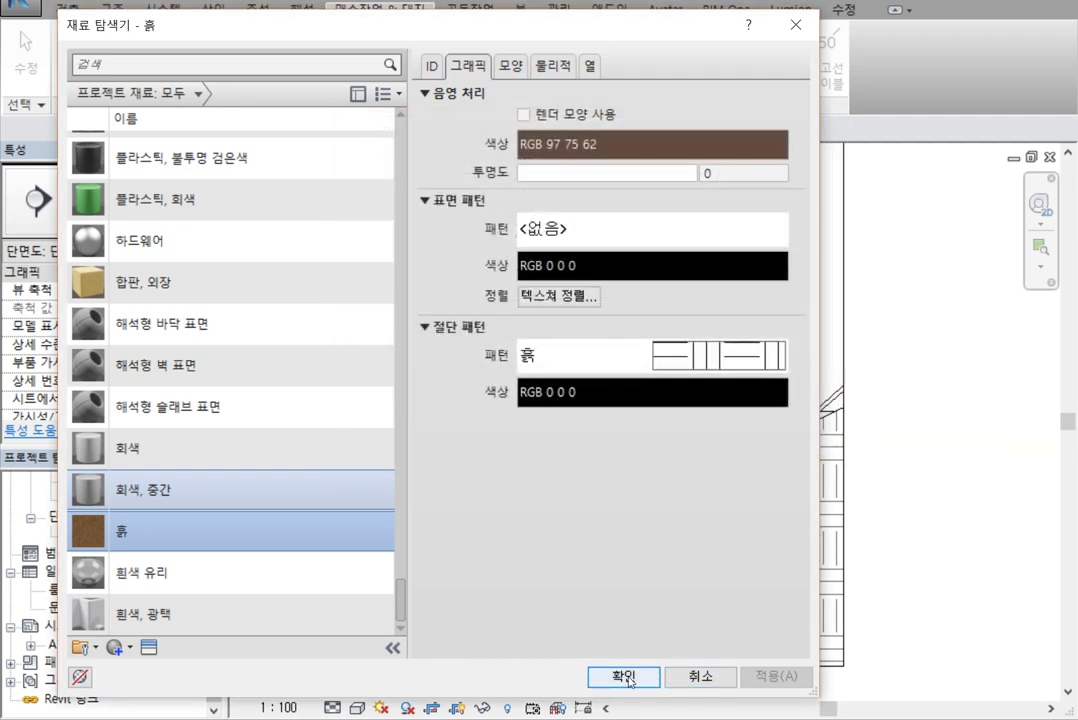
pyautogui.click(624, 677)
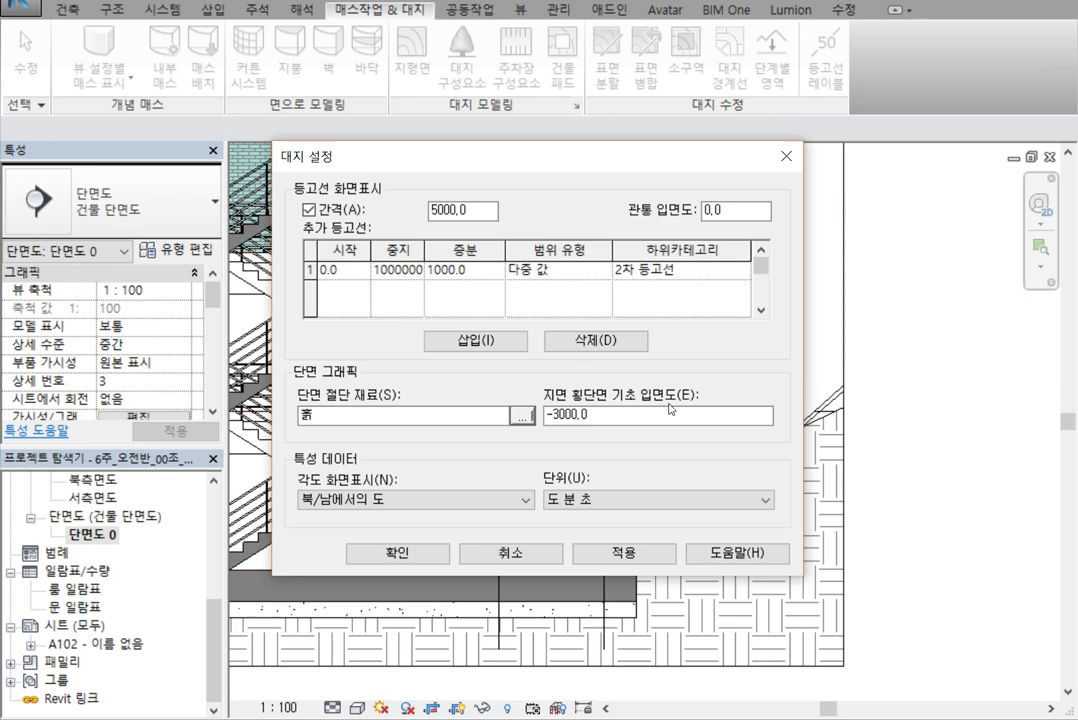
pyautogui.click(617, 413)
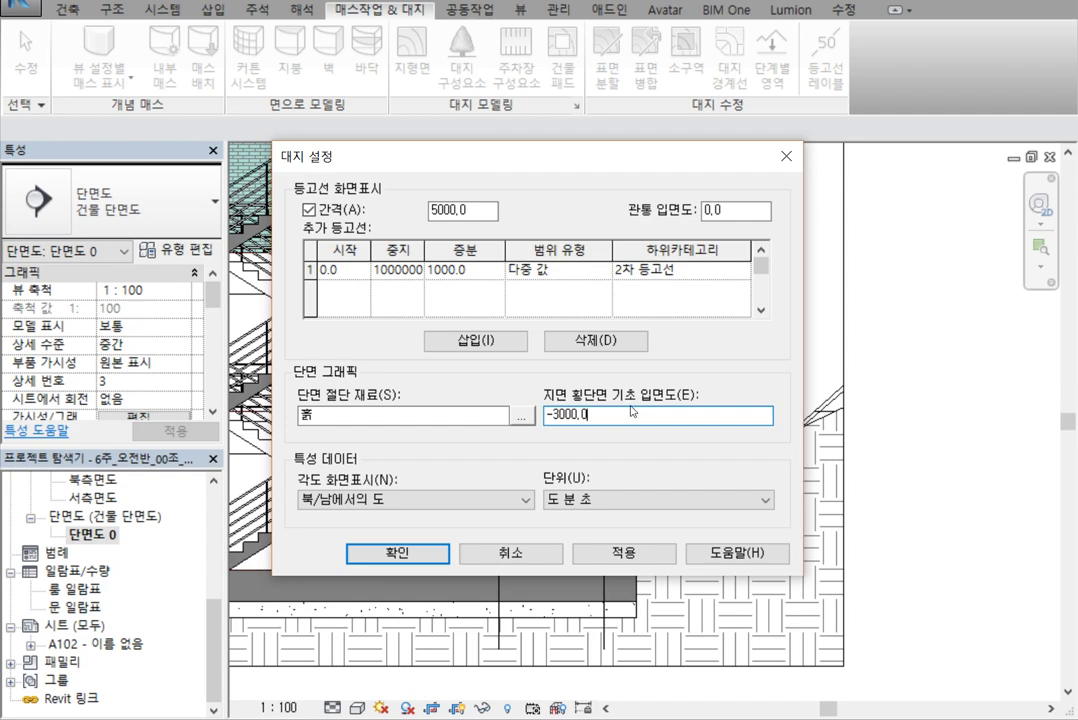
pyautogui.click(543, 556)
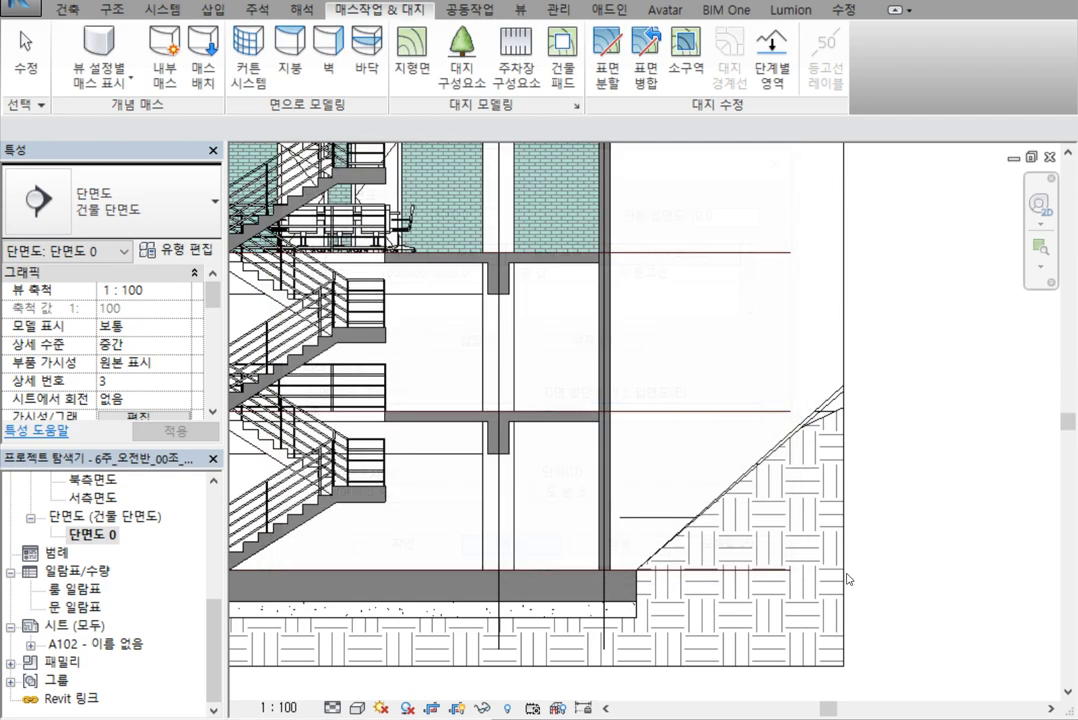
# Extend the lower crop boundary of section 단면도 0 far below the ground hatch
pyautogui.scroll(-4, 896, 514)
pyautogui.moveTo(924, 597); pyautogui.dragTo(922, 546, button='middle')
pyautogui.scroll(1, 922, 546)
pyautogui.click(848, 510)
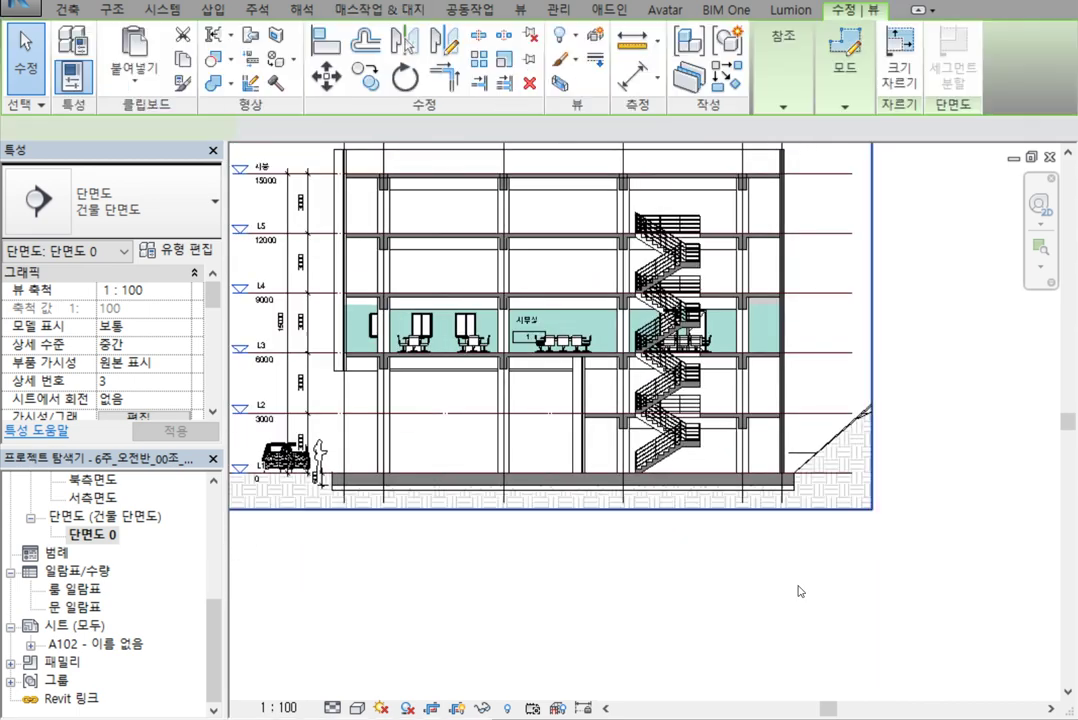
pyautogui.scroll(-4, 680, 590)
pyautogui.moveTo(682, 592); pyautogui.dragTo(743, 490, button='middle')
pyautogui.moveTo(652, 444); pyautogui.dragTo(654, 663)
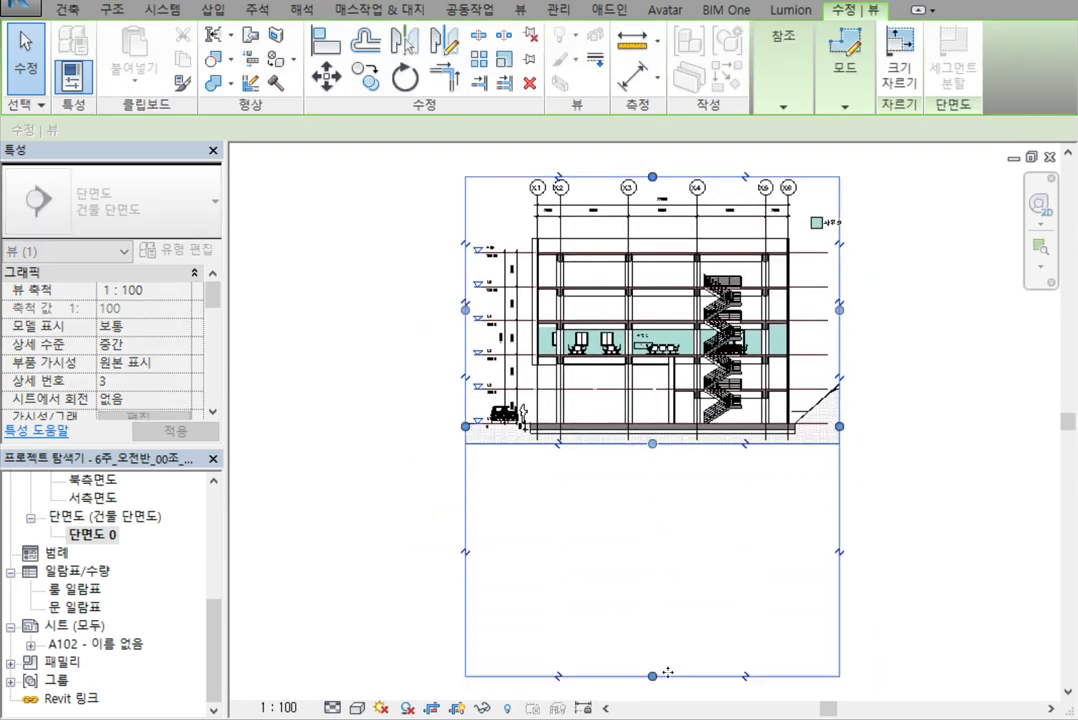
pyautogui.click(857, 468)
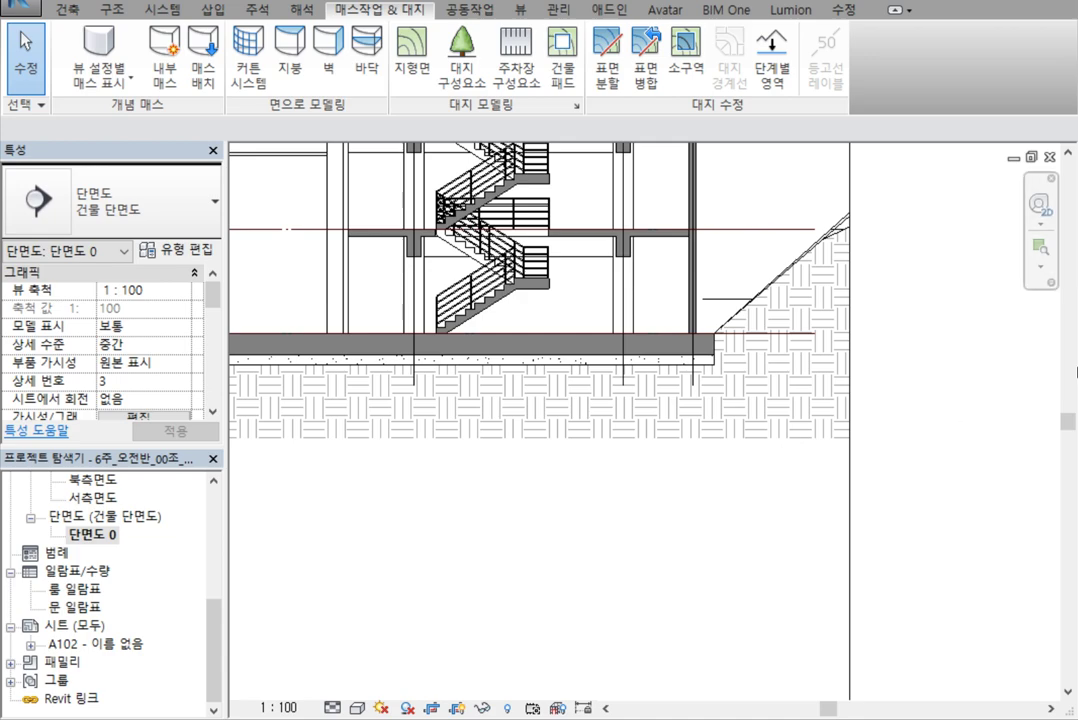
# Set the base elevation of the ground's section poche to -30000 in the site settings
pyautogui.click(577, 106)
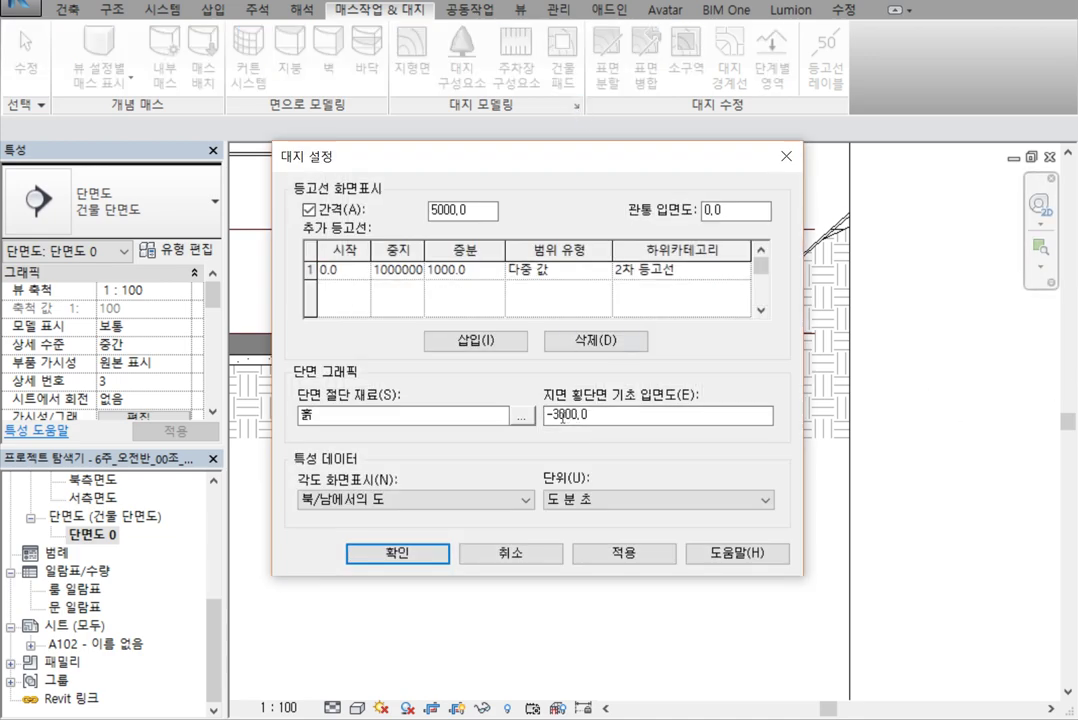
pyautogui.click(562, 418)
pyautogui.write('0')
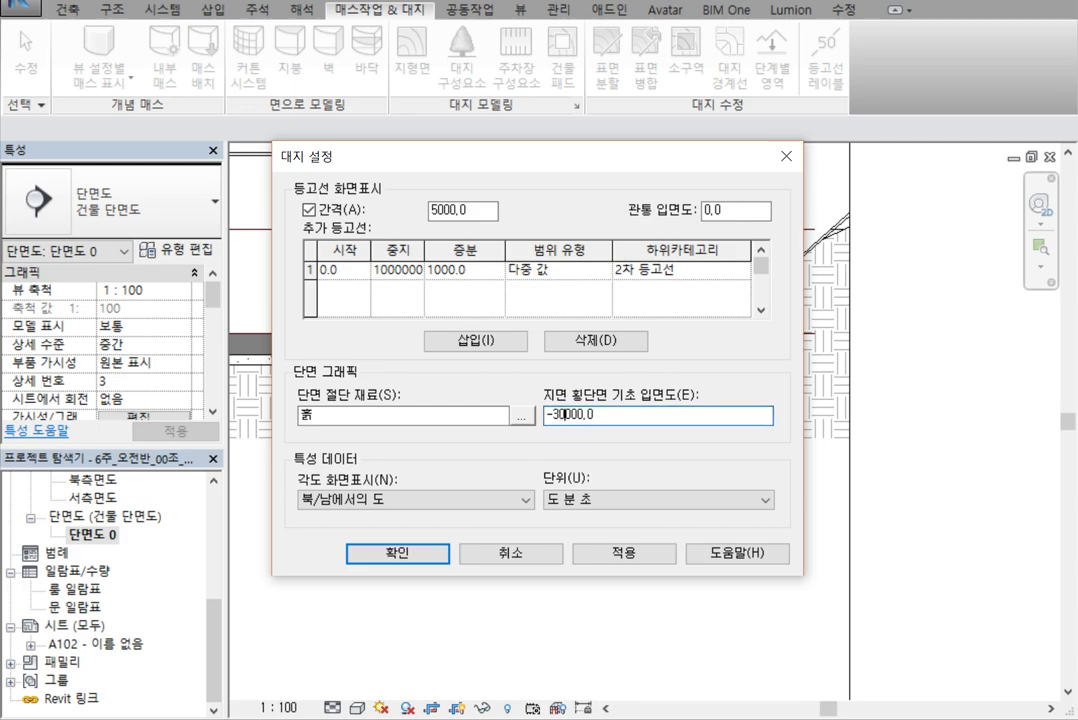
pyautogui.click(425, 556)
pyautogui.scroll(-4, 890, 548)
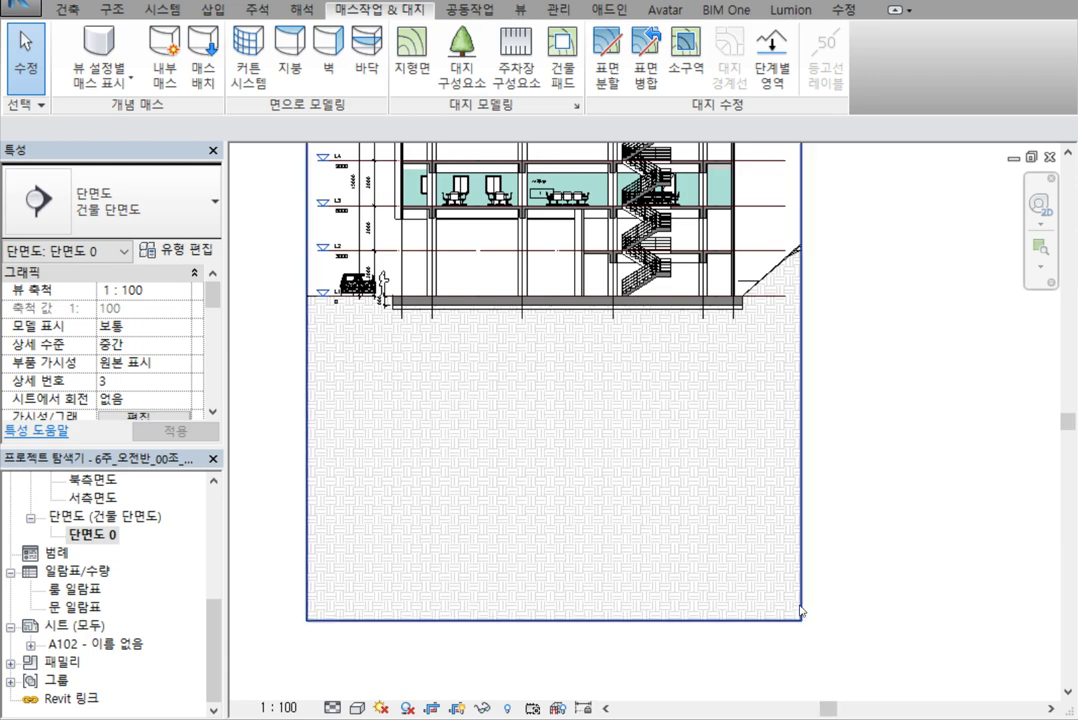
# Raise the section's lower crop boundary back to just below the foundation, leaving a thin strip of ground
pyautogui.click(662, 522)
pyautogui.moveTo(556, 624); pyautogui.dragTo(633, 332)
pyautogui.click(857, 416)
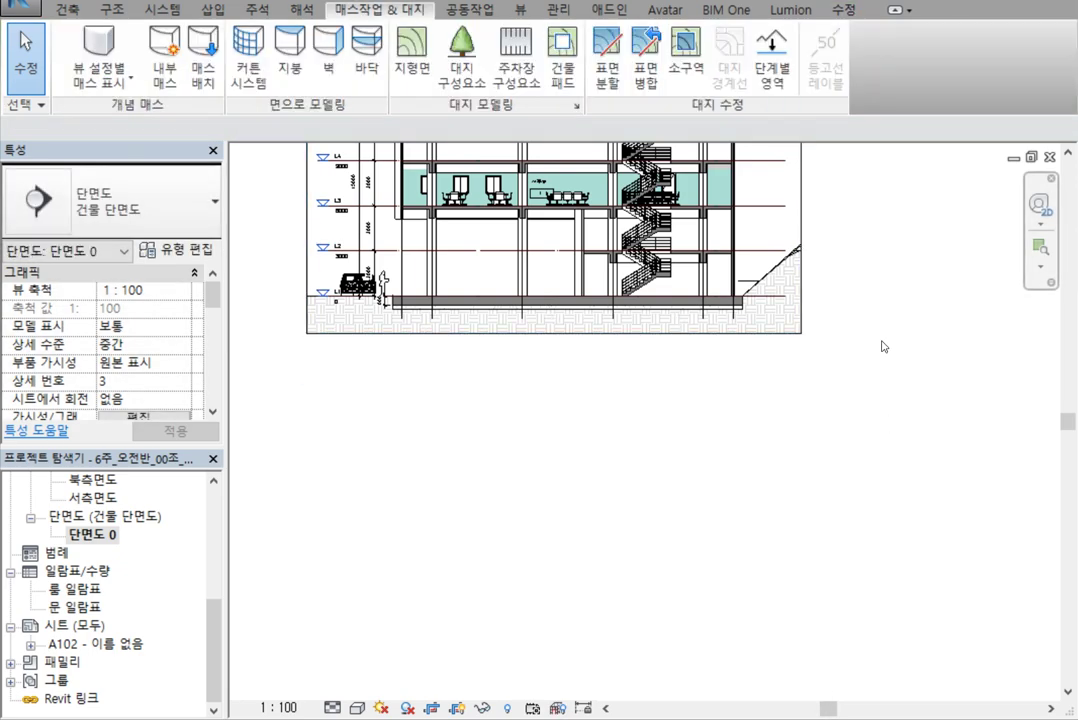
# Look over the cropped section, close it to check it on sheet A102, and reopen 단면도 0
pyautogui.scroll(4, 838, 301)
pyautogui.scroll(-3, 840, 344)
pyautogui.moveTo(862, 358); pyautogui.dragTo(906, 540, button='middle')
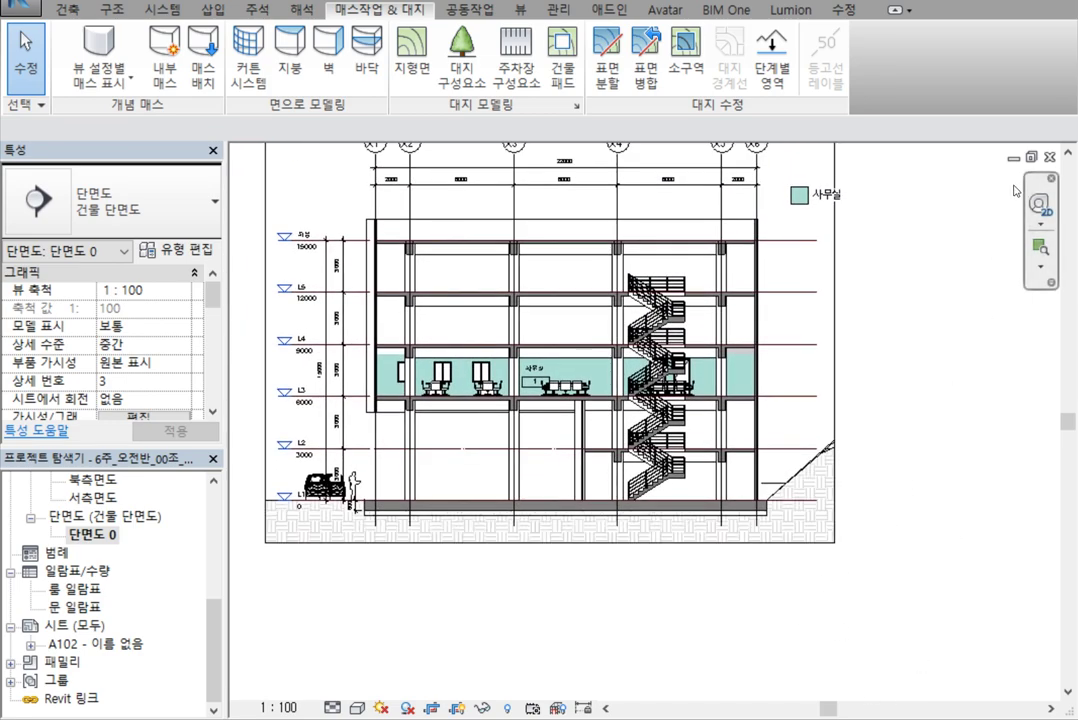
pyautogui.click(1049, 158)
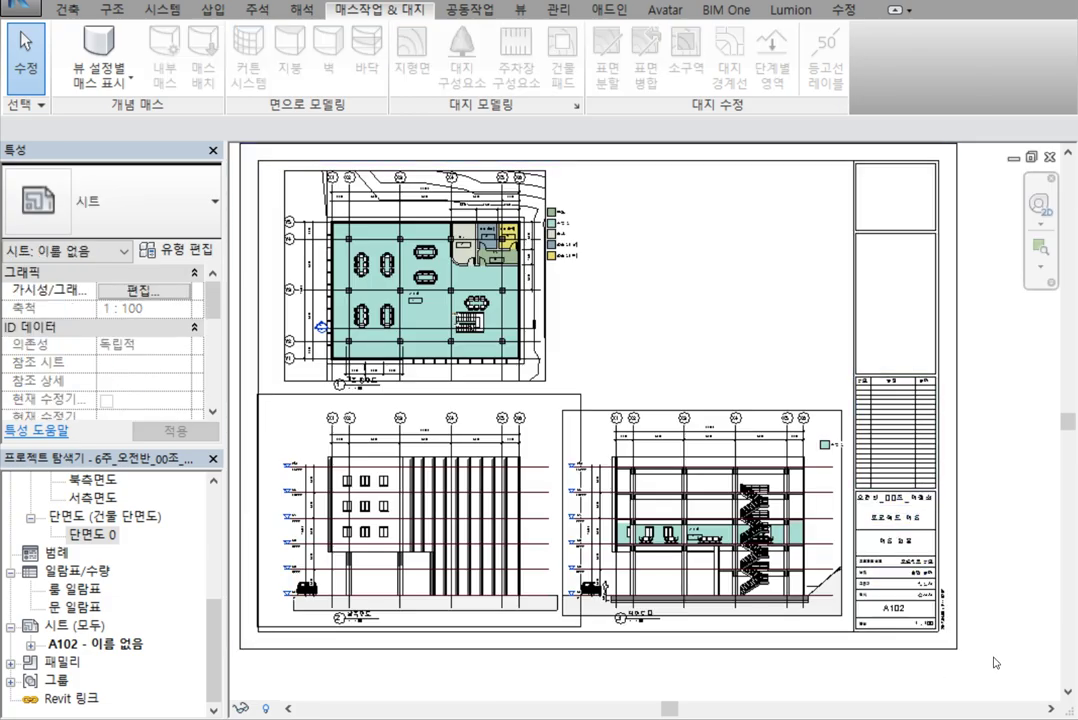
pyautogui.doubleClick(90, 536)
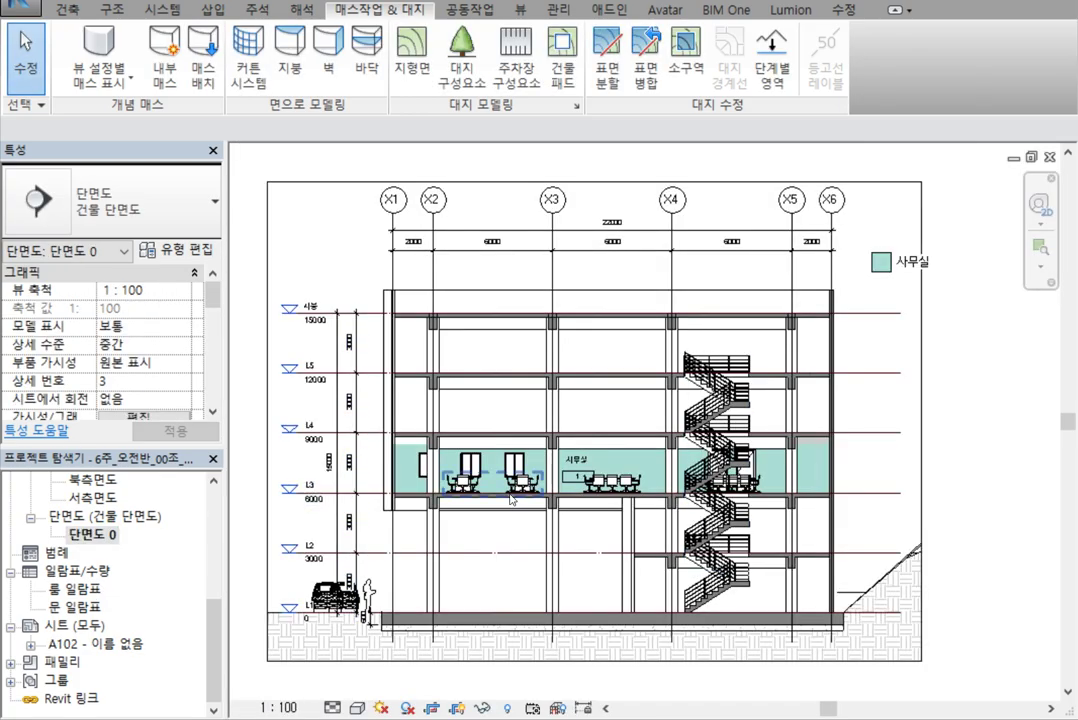
# Raise the 사무실 room's upper limit past the L4 floor to an offset of about 4357 from L3
pyautogui.scroll(4, 474, 478)
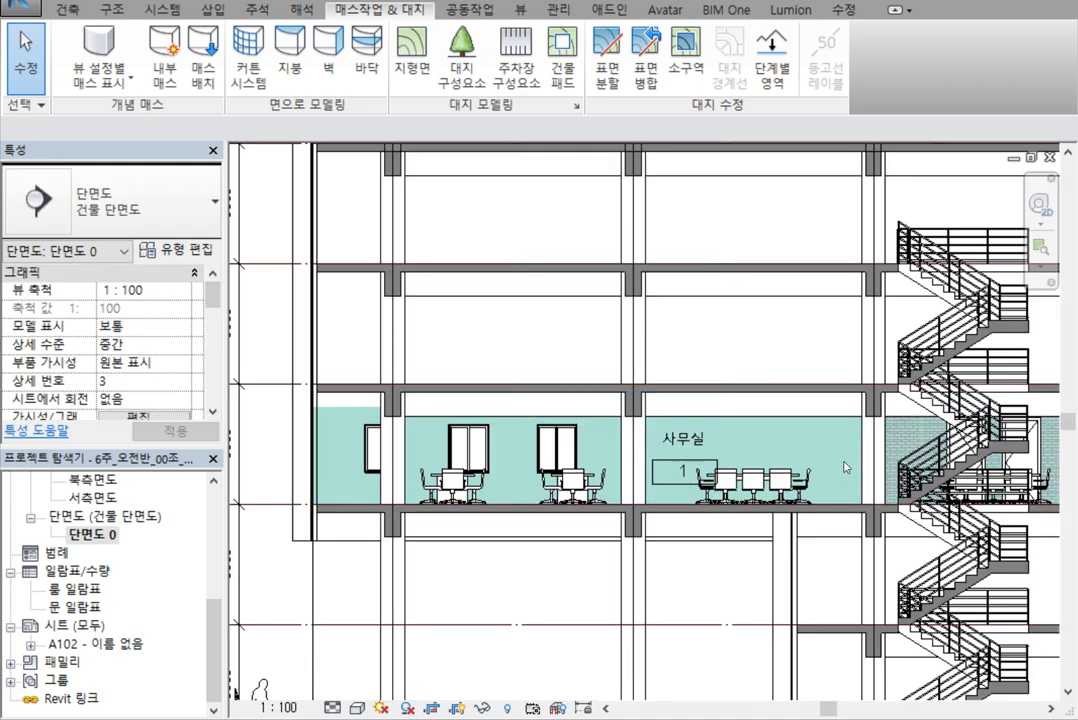
pyautogui.click(778, 441)
pyautogui.scroll(-3, 676, 443)
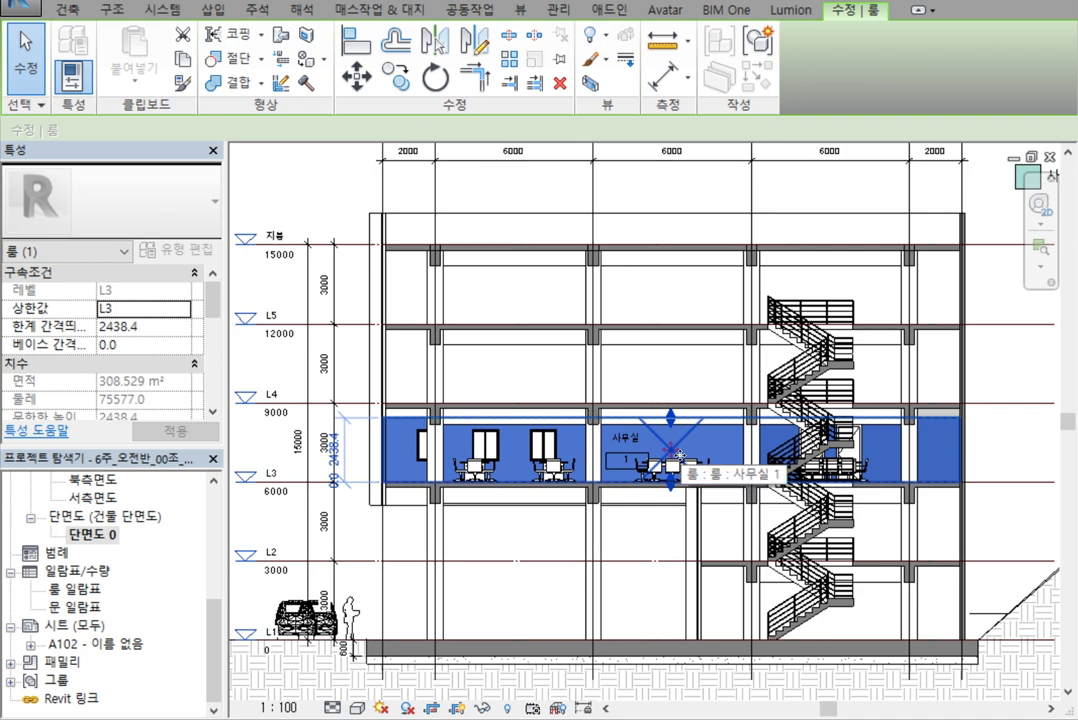
pyautogui.scroll(3, 677, 410)
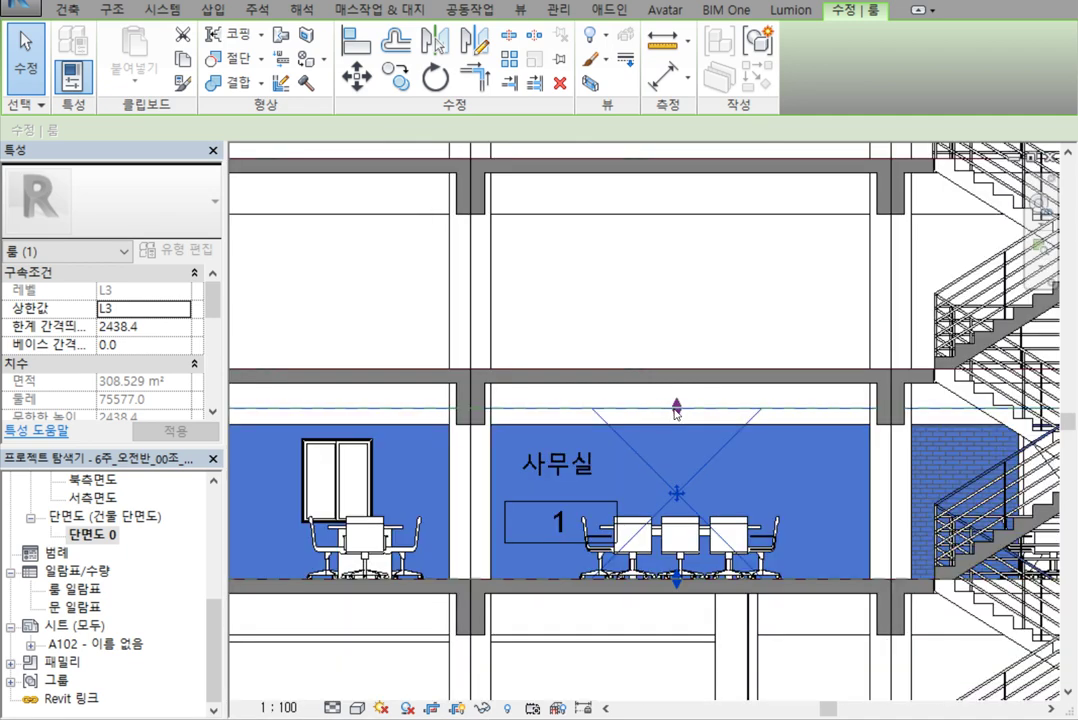
pyautogui.moveTo(677, 256); pyautogui.dragTo(677, 274)
pyautogui.scroll(-3, 679, 280)
pyautogui.moveTo(703, 304); pyautogui.dragTo(759, 322, button='middle')
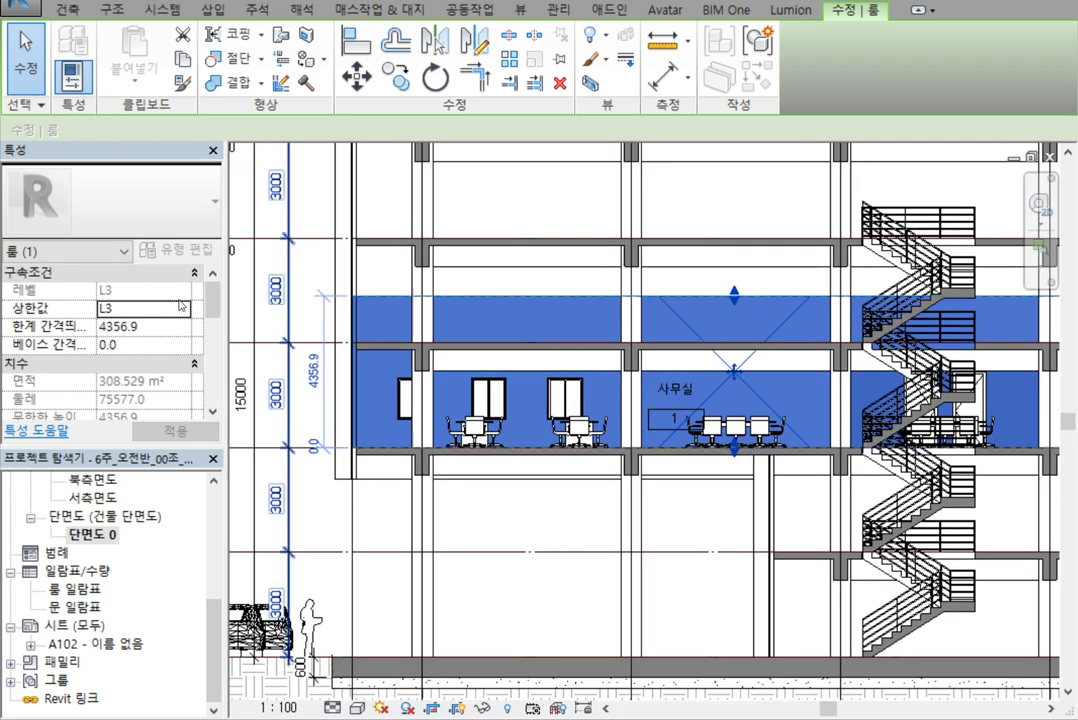
# Set the 사무실 room's limit offset to 3000
pyautogui.click(148, 327)
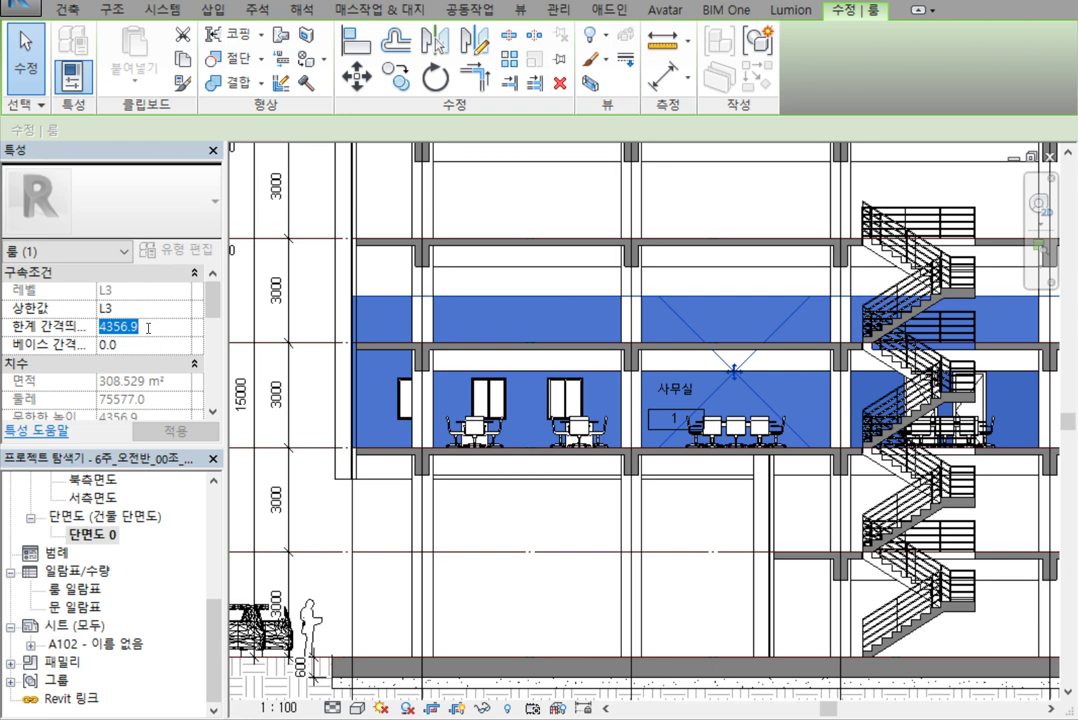
pyautogui.write('300')
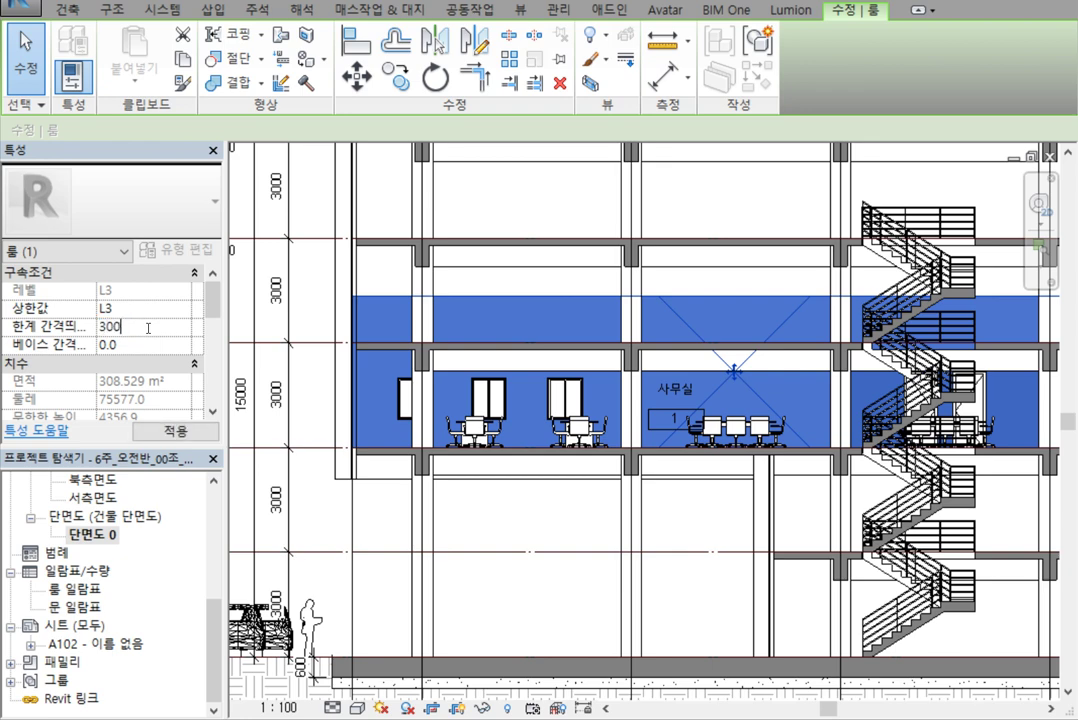
pyautogui.write('0')
pyautogui.press('Return')
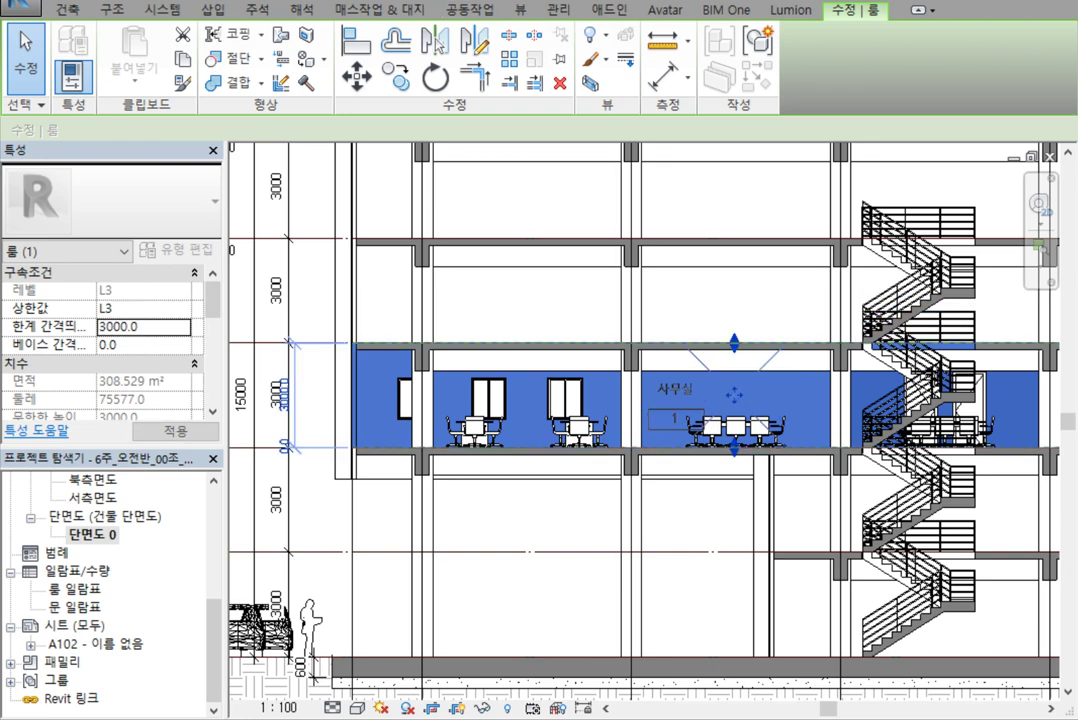
# Lower the 사무실 room's upper limit below the L4 floor and select that floor to check its room-bounding option
pyautogui.moveTo(733, 345); pyautogui.dragTo(734, 371)
pyautogui.click(577, 349)
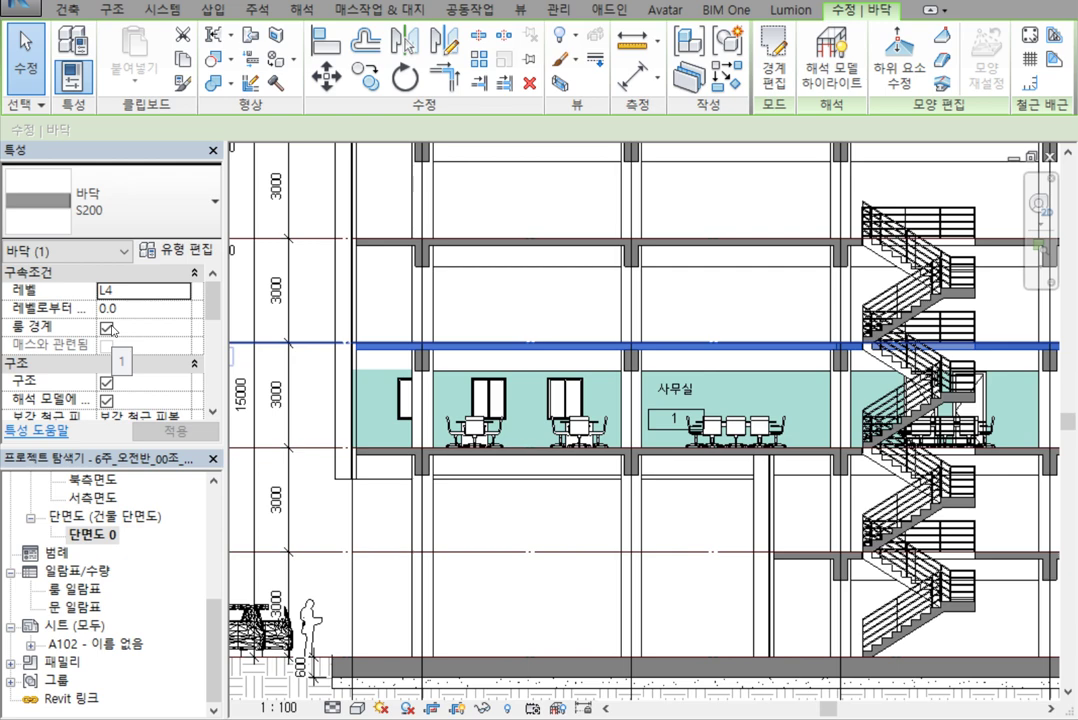
# Raise the 사무실 room's upper limit above the L4 floor to an offset of about 3987 from L3
pyautogui.click(760, 376)
pyautogui.moveTo(735, 370); pyautogui.dragTo(733, 306)
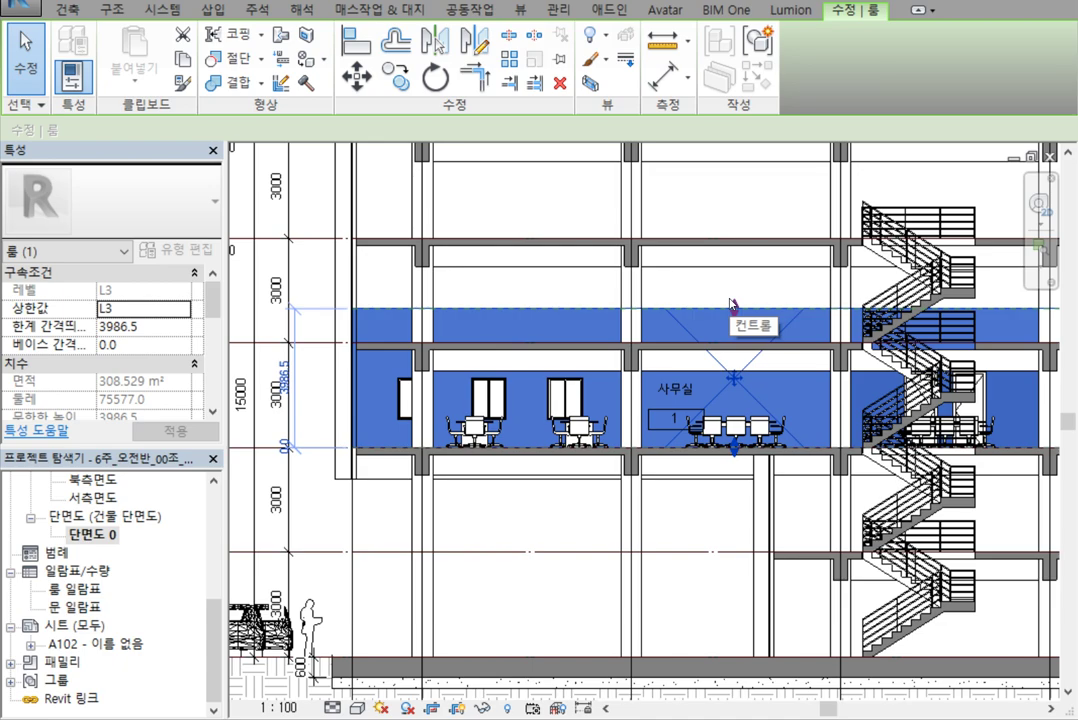
pyautogui.scroll(5, 731, 305)
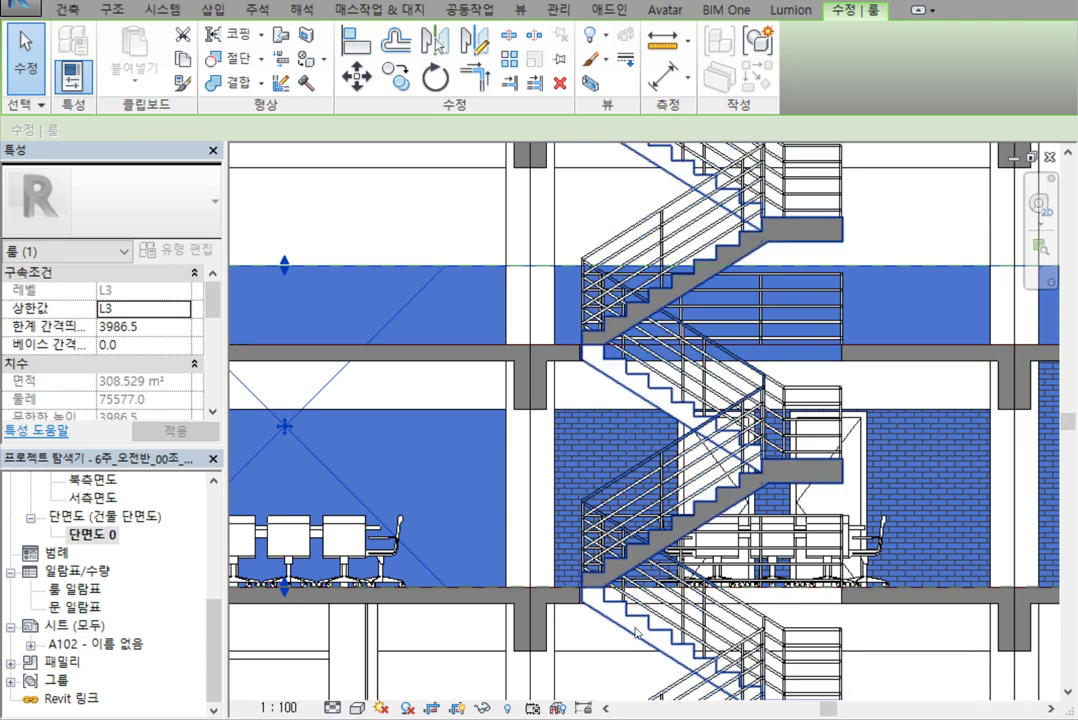
pyautogui.scroll(-4, 686, 505)
pyautogui.scroll(-2, 685, 505)
pyautogui.press('Escape')
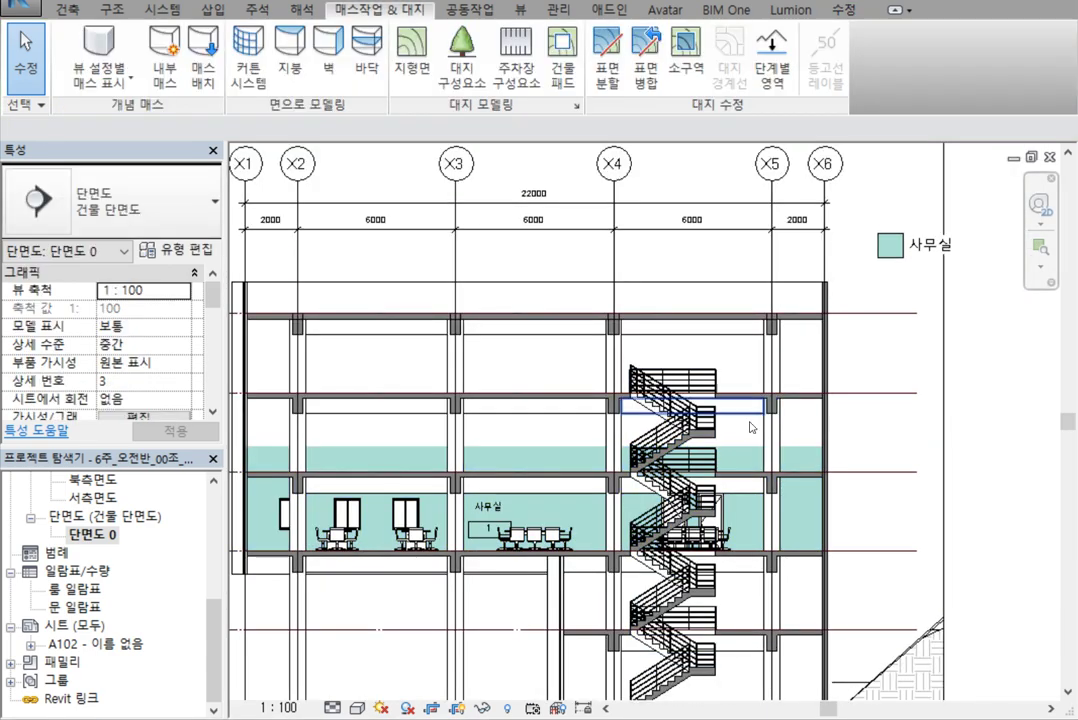
# Select the shaft opening around the stairs to examine its vertical extent through the floors, then clear the selection
pyautogui.click(707, 398)
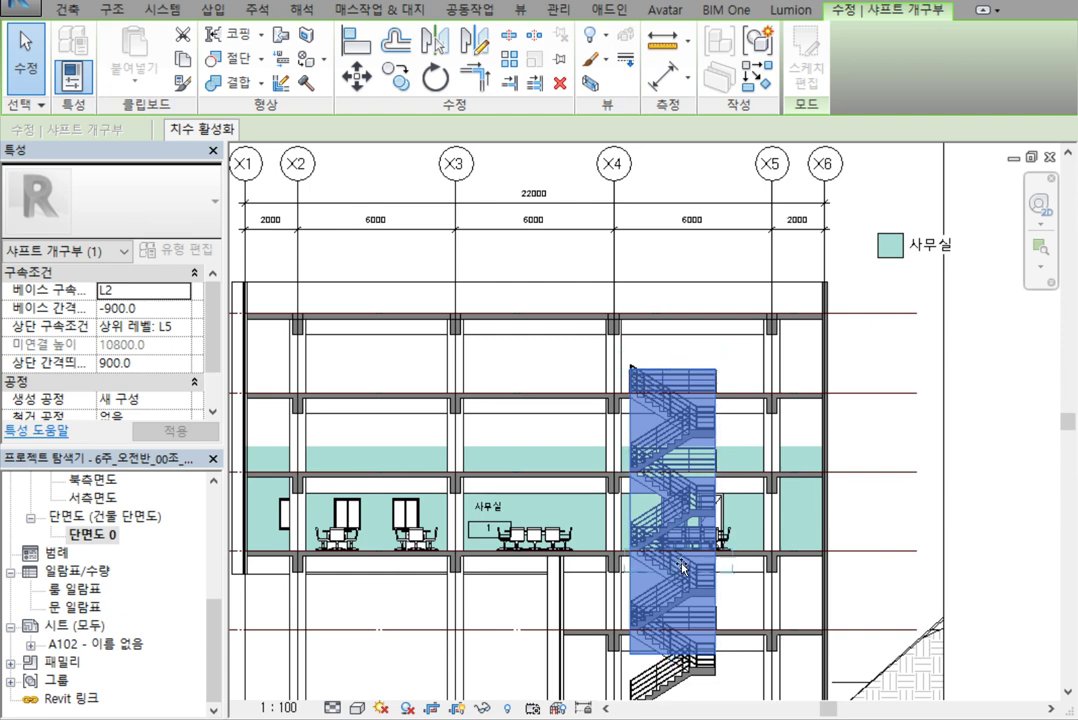
pyautogui.moveTo(673, 501); pyautogui.dragTo(673, 504)
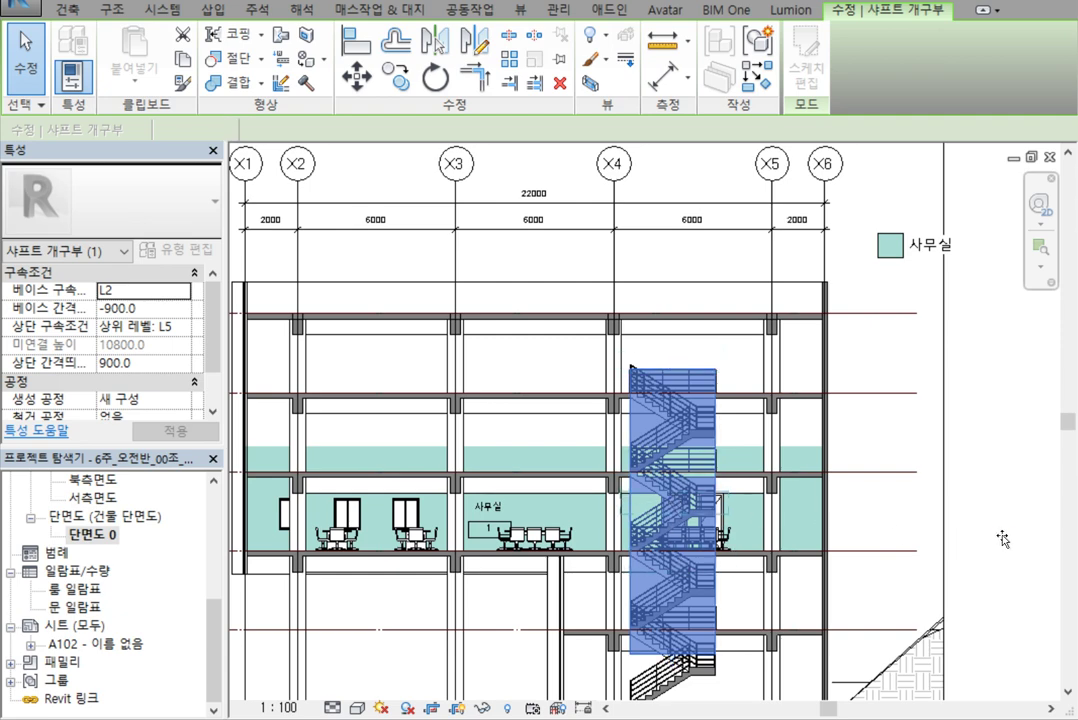
pyautogui.click(1001, 536)
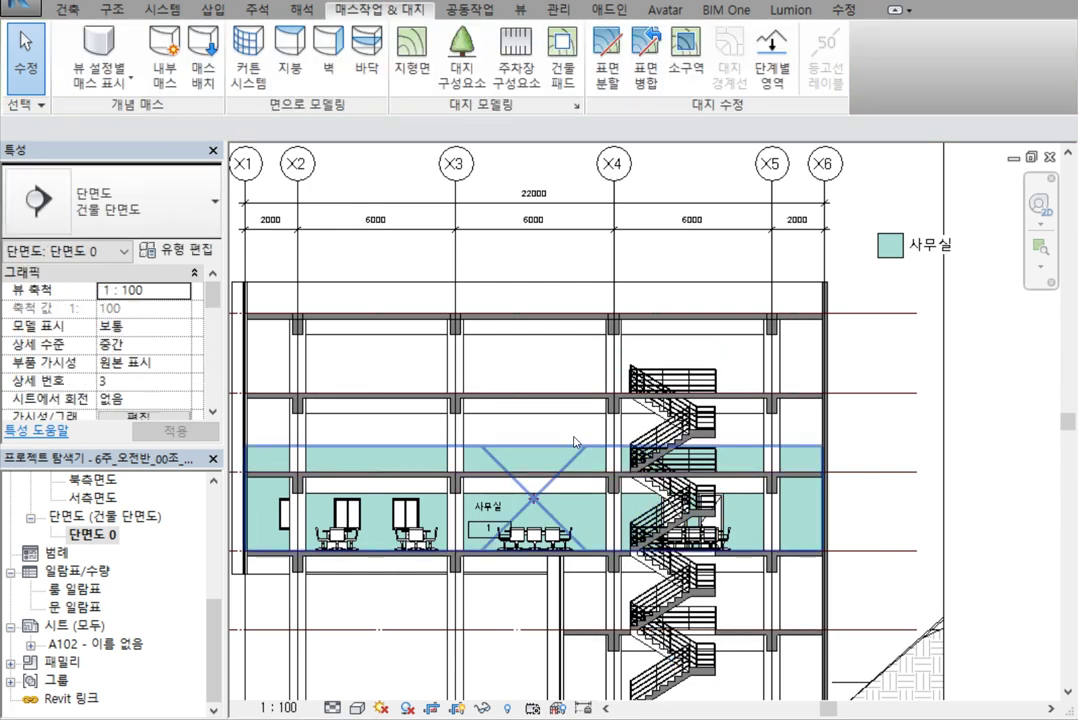
# Select the 사무실 room and examine the gap between the L4 floor's edge and the exterior wall
pyautogui.click(575, 453)
pyautogui.scroll(2, 561, 436)
pyautogui.moveTo(561, 436); pyautogui.dragTo(722, 424, button='middle')
pyautogui.scroll(4, 317, 465)
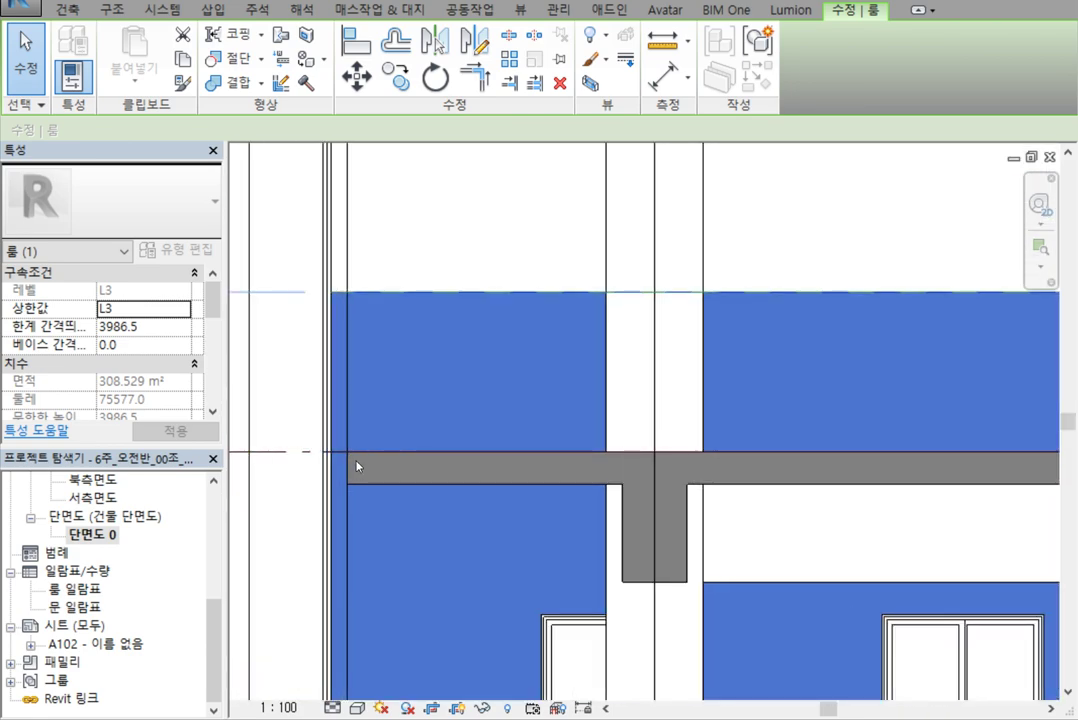
pyautogui.scroll(-6, 349, 477)
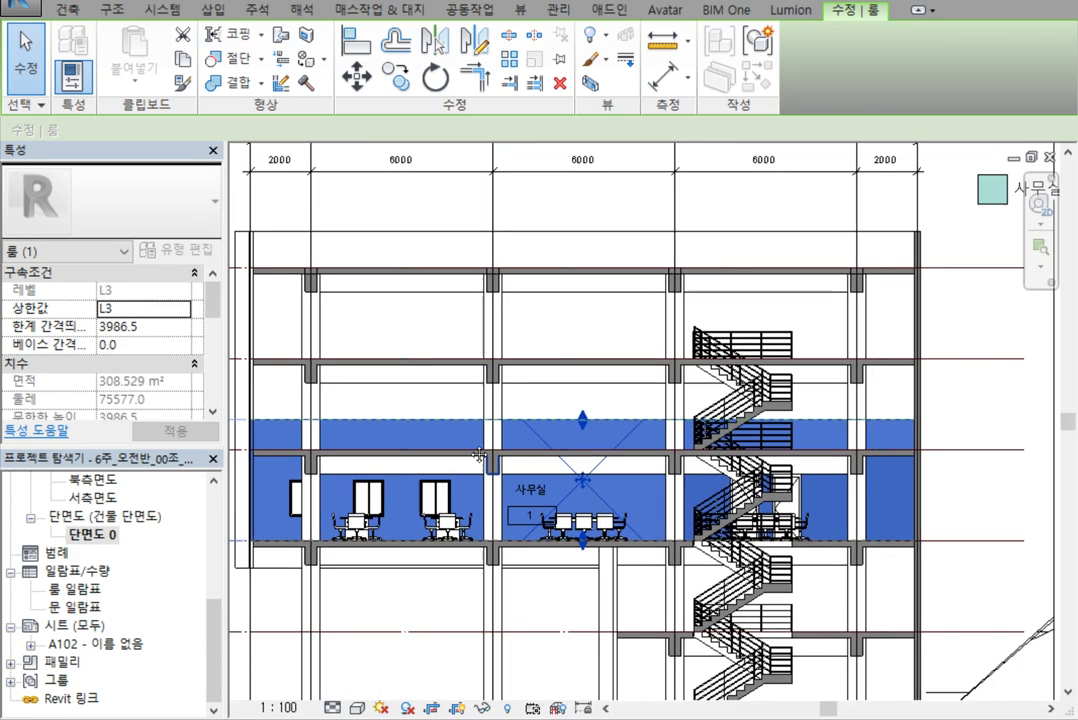
# Set the 사무실 room's limit offset to 2800 and clear the selection
pyautogui.scroll(2, 500, 480)
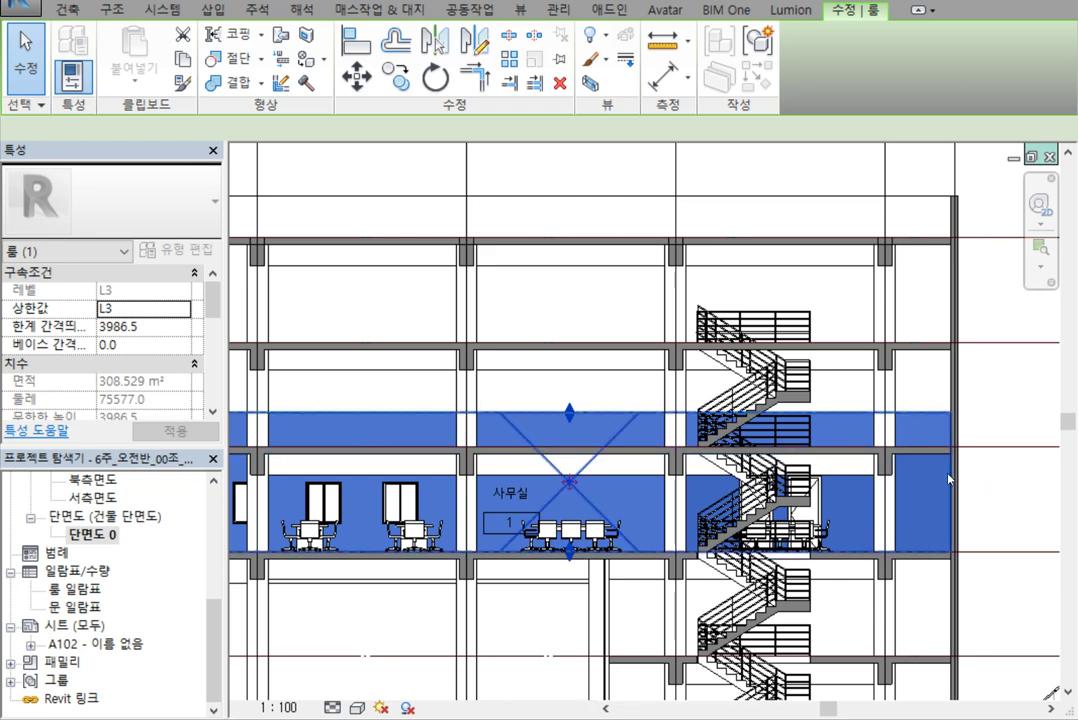
pyautogui.press('Escape')
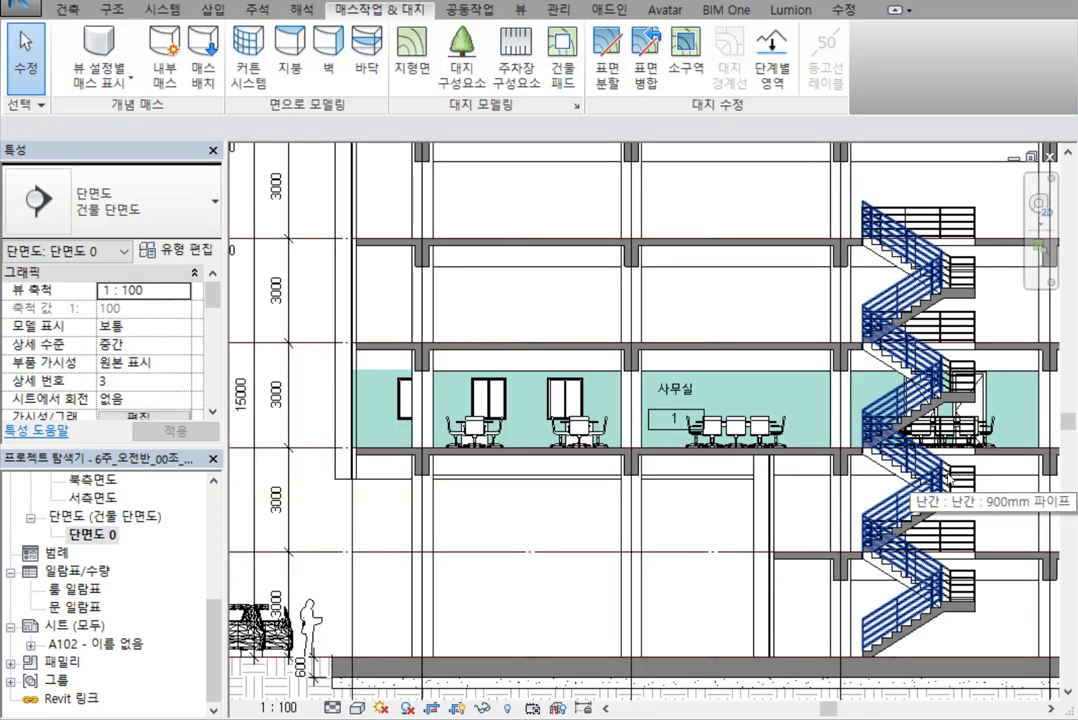
pyautogui.click(722, 393)
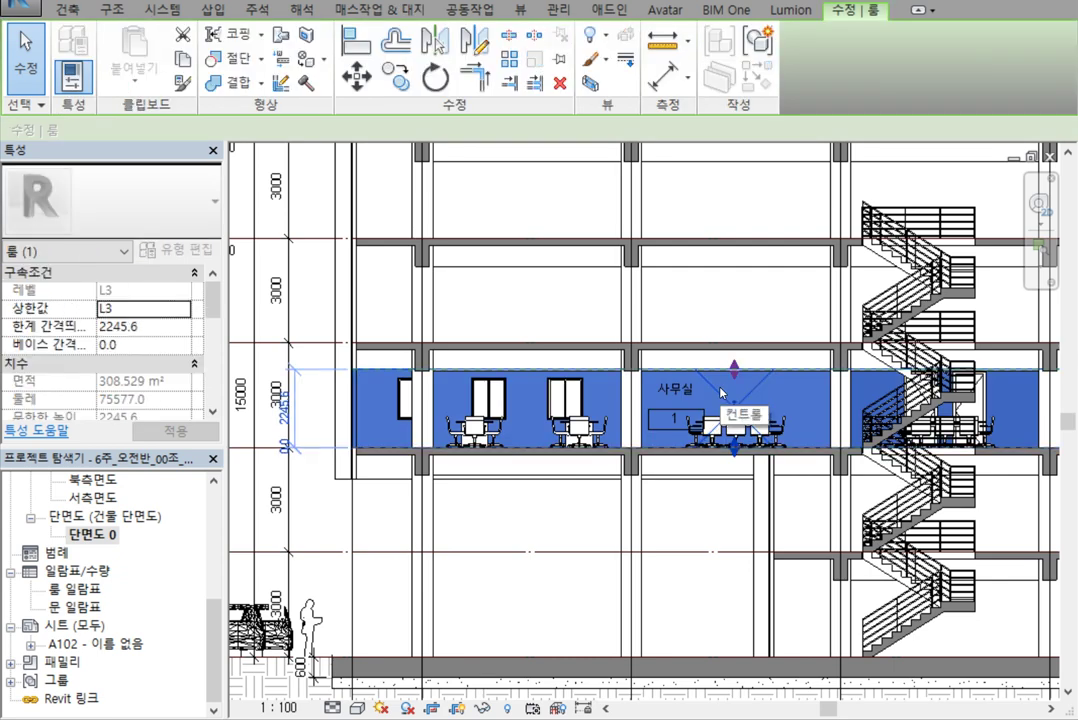
pyautogui.click(125, 326)
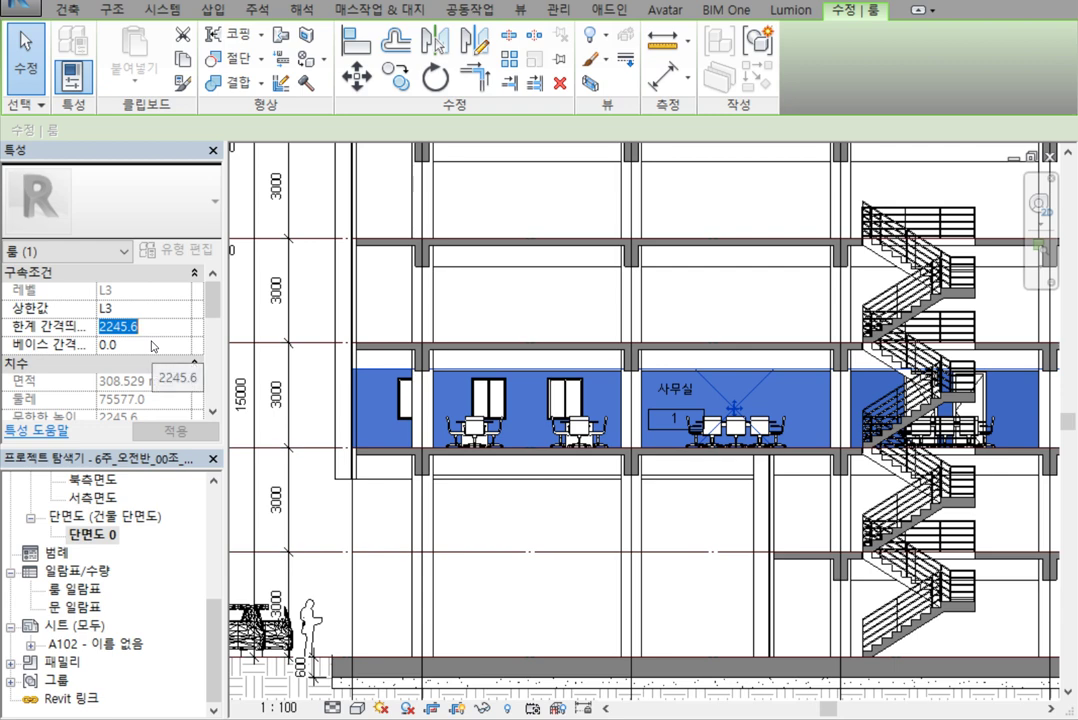
pyautogui.write('2800')
pyautogui.press('Return')
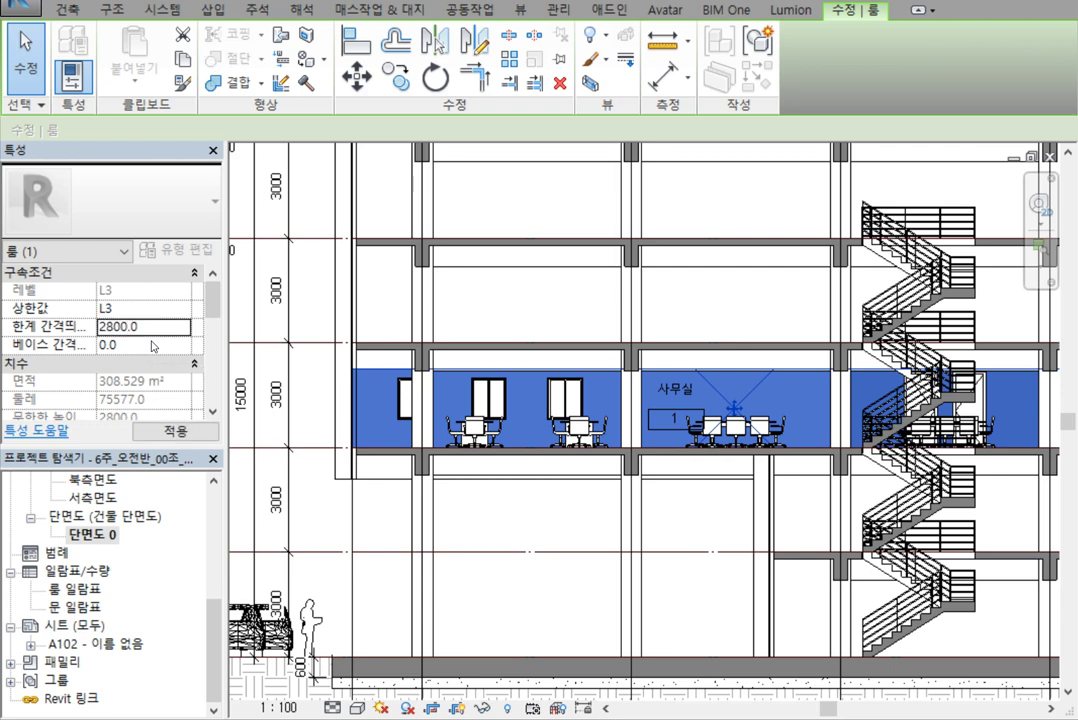
pyautogui.click(470, 508)
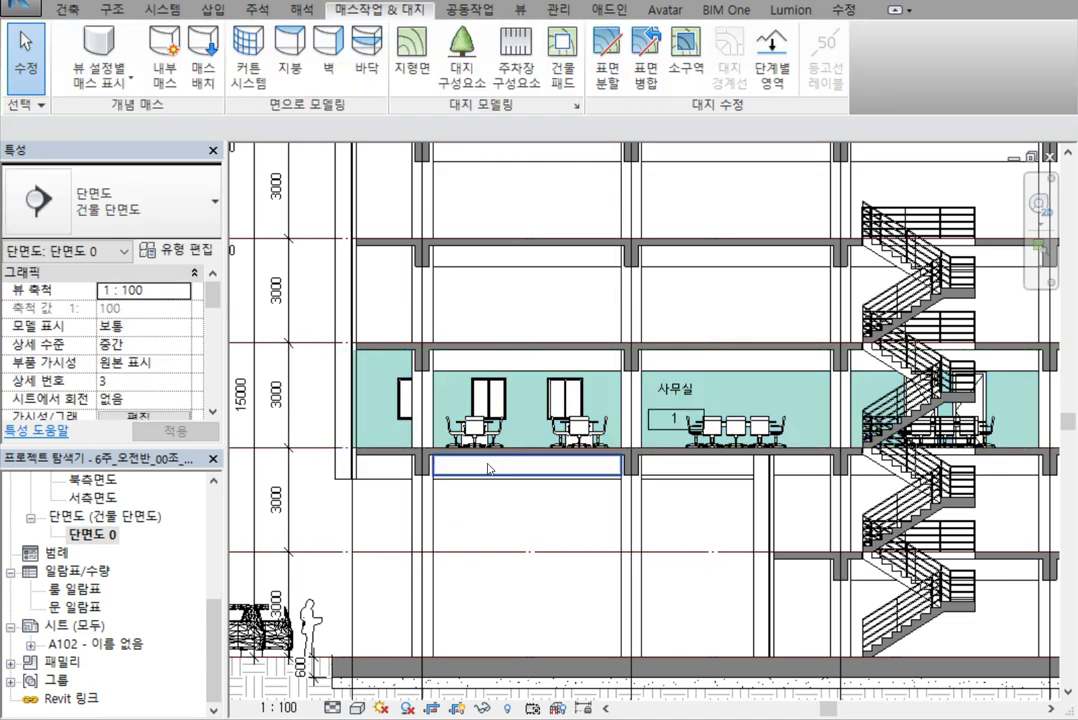
# Examine how the 사무실 room's tables and chairs are shown in the section, and compare them with the 3층 평면도 plan
pyautogui.scroll(-4, 488, 468)
pyautogui.scroll(1, 433, 553)
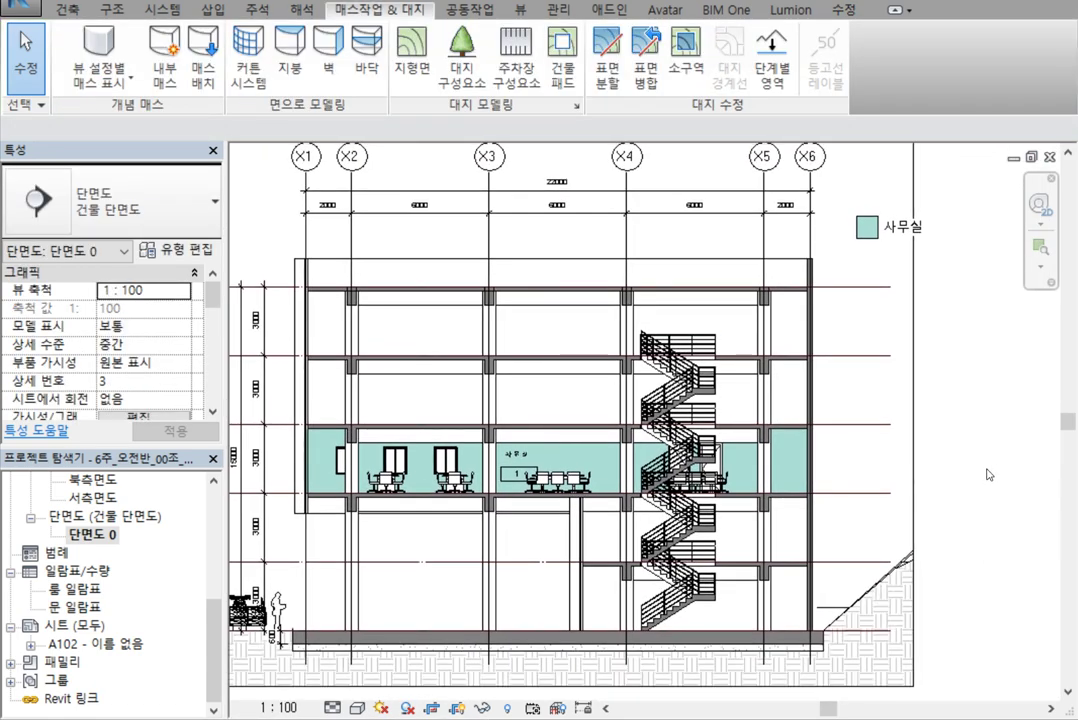
pyautogui.scroll(4, 375, 495)
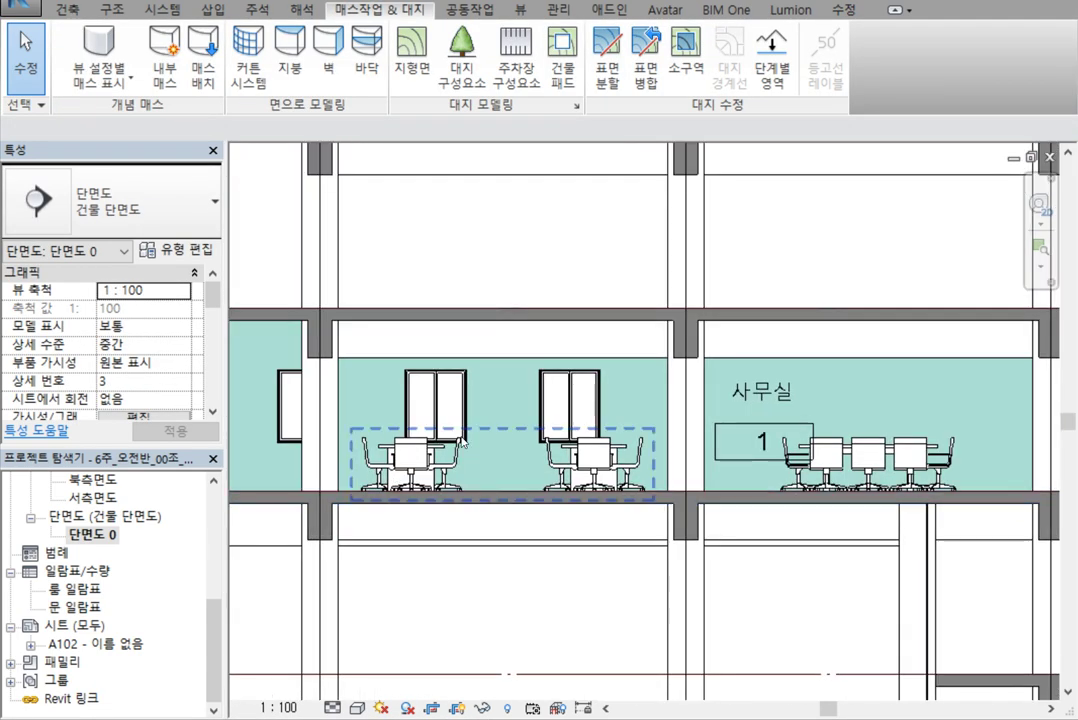
pyautogui.scroll(-1, 491, 428)
pyautogui.scroll(2, 520, 460)
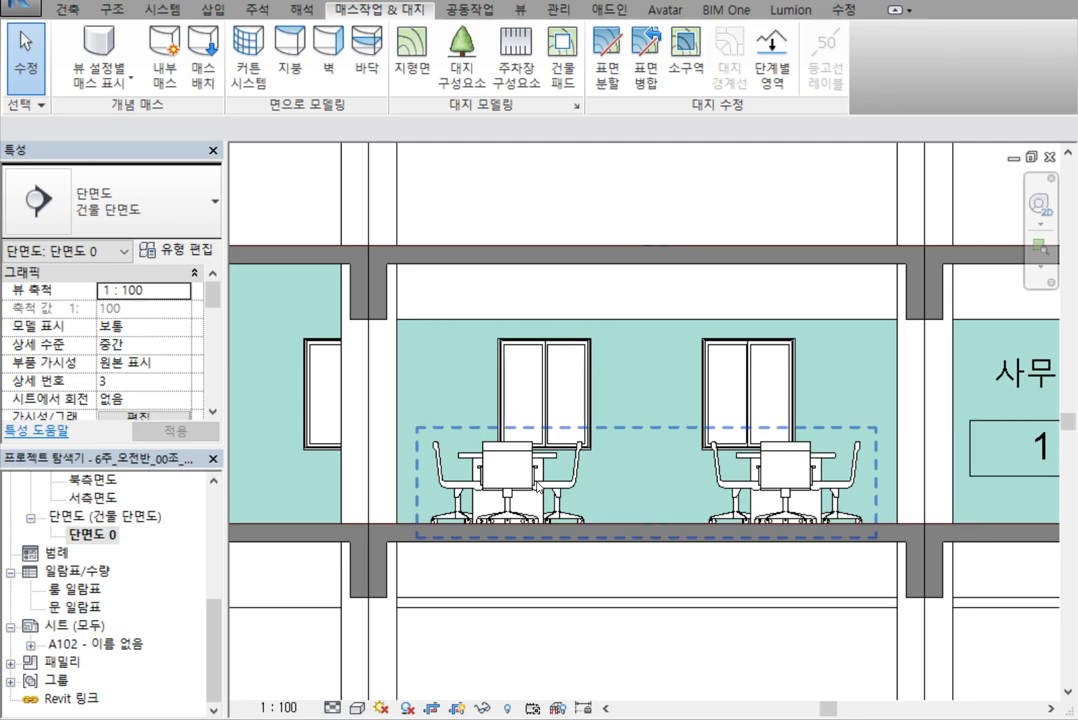
pyautogui.click(110, 517)
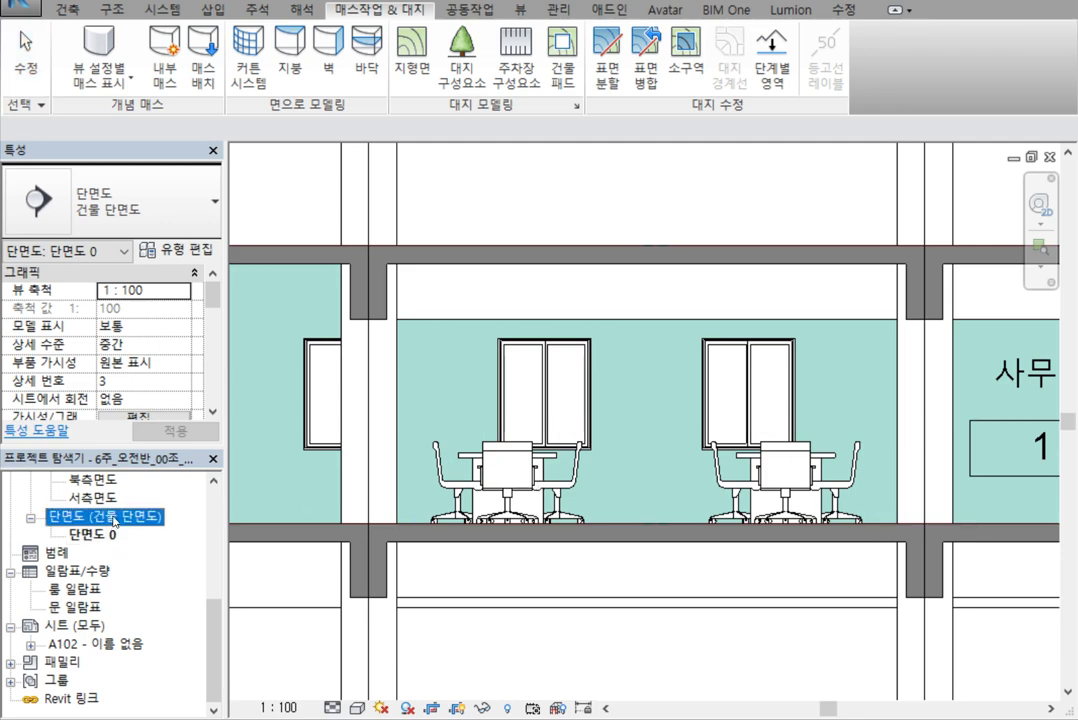
pyautogui.scroll(4, 95, 537)
pyautogui.scroll(2, 95, 537)
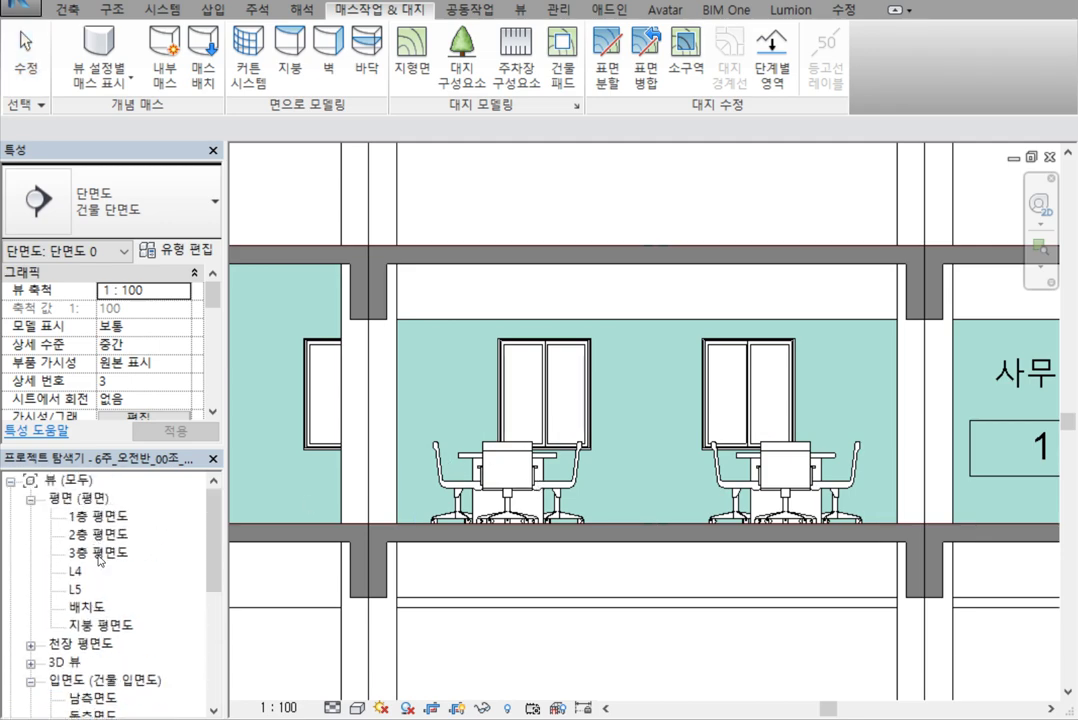
pyautogui.doubleClick(97, 552)
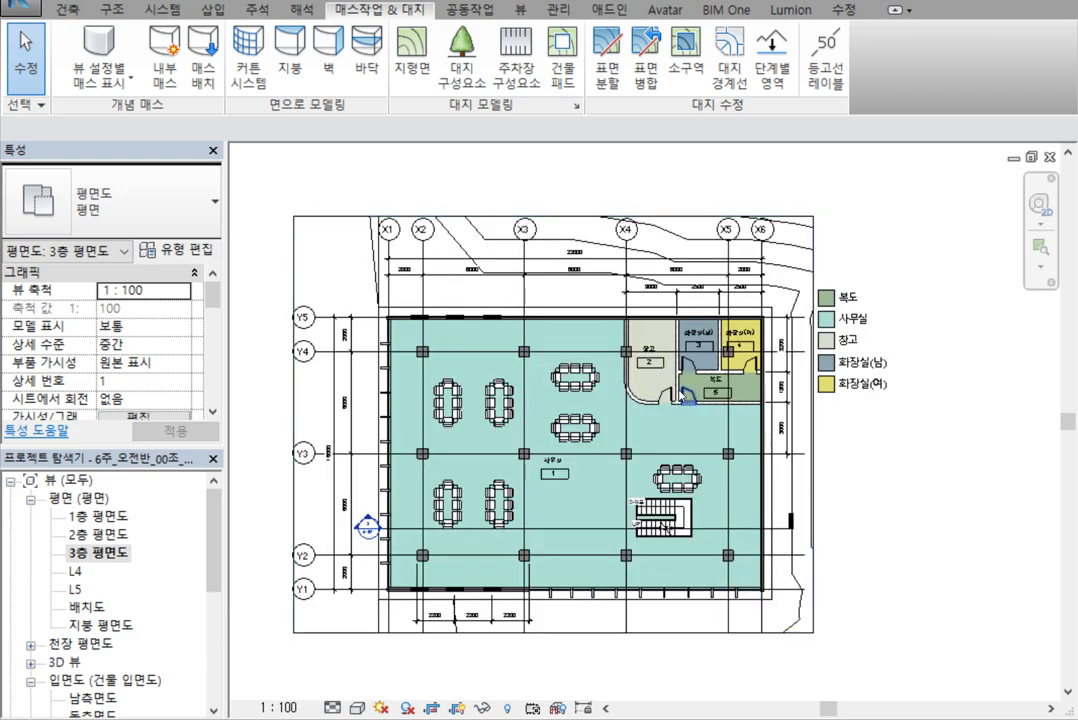
pyautogui.scroll(6, 579, 332)
pyautogui.scroll(2, 478, 400)
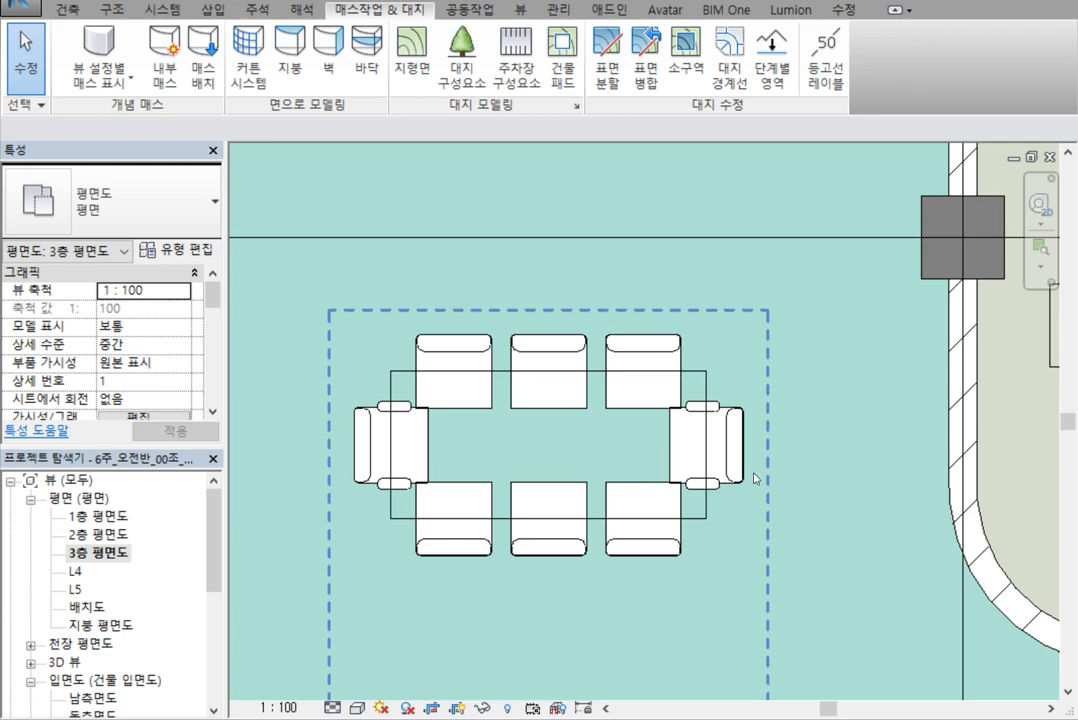
pyautogui.scroll(-6, 549, 556)
pyautogui.moveTo(630, 556); pyautogui.dragTo(689, 359, button='middle')
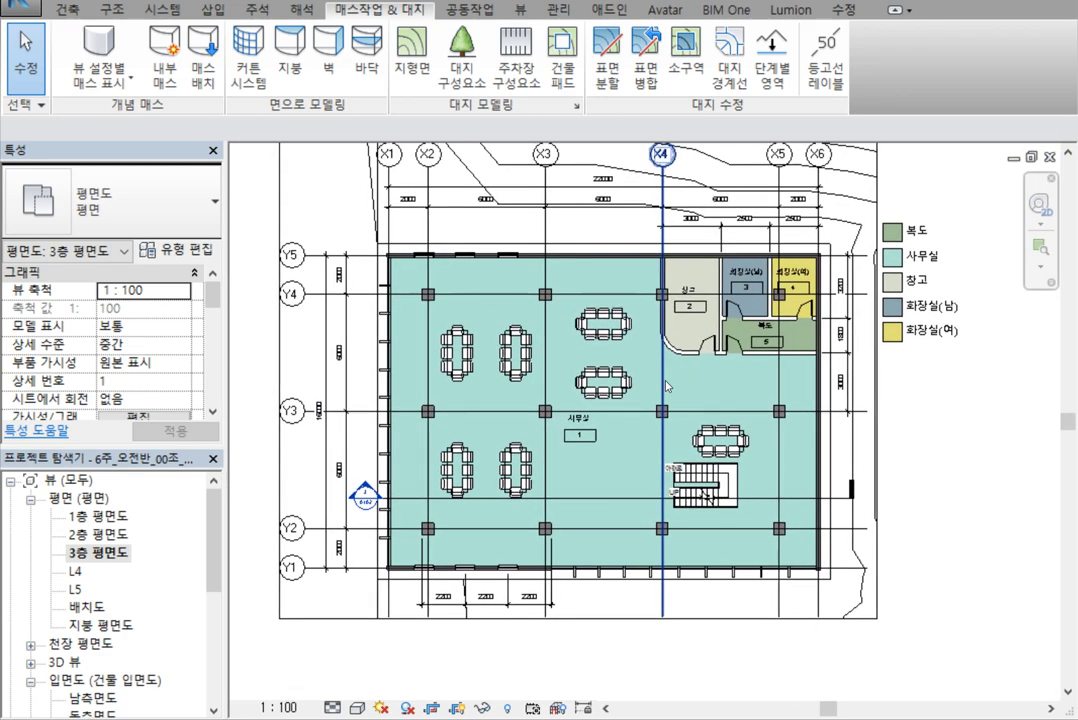
# Open sheet A102
pyautogui.click(97, 650)
pyautogui.scroll(-5, 97, 657)
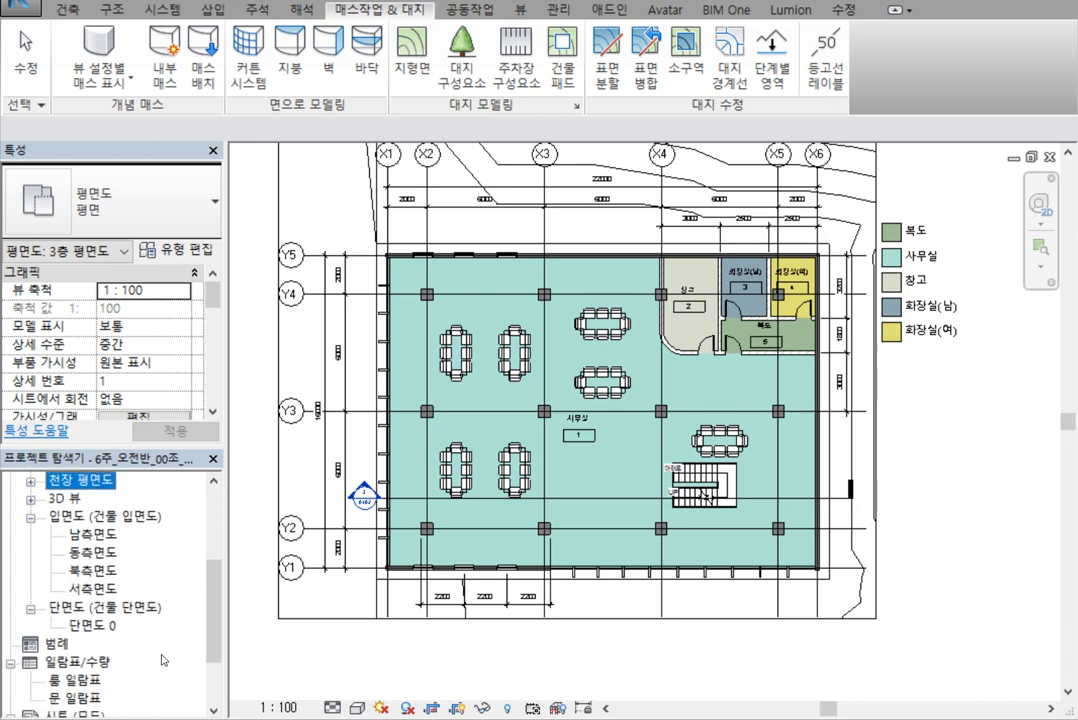
pyautogui.doubleClick(86, 646)
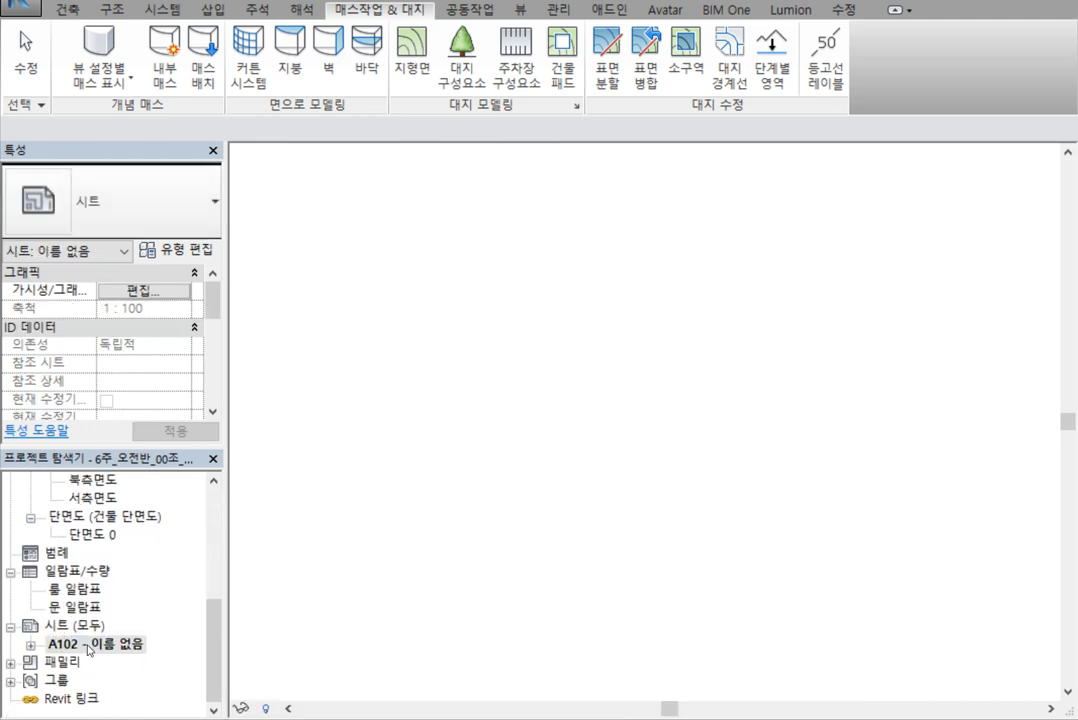